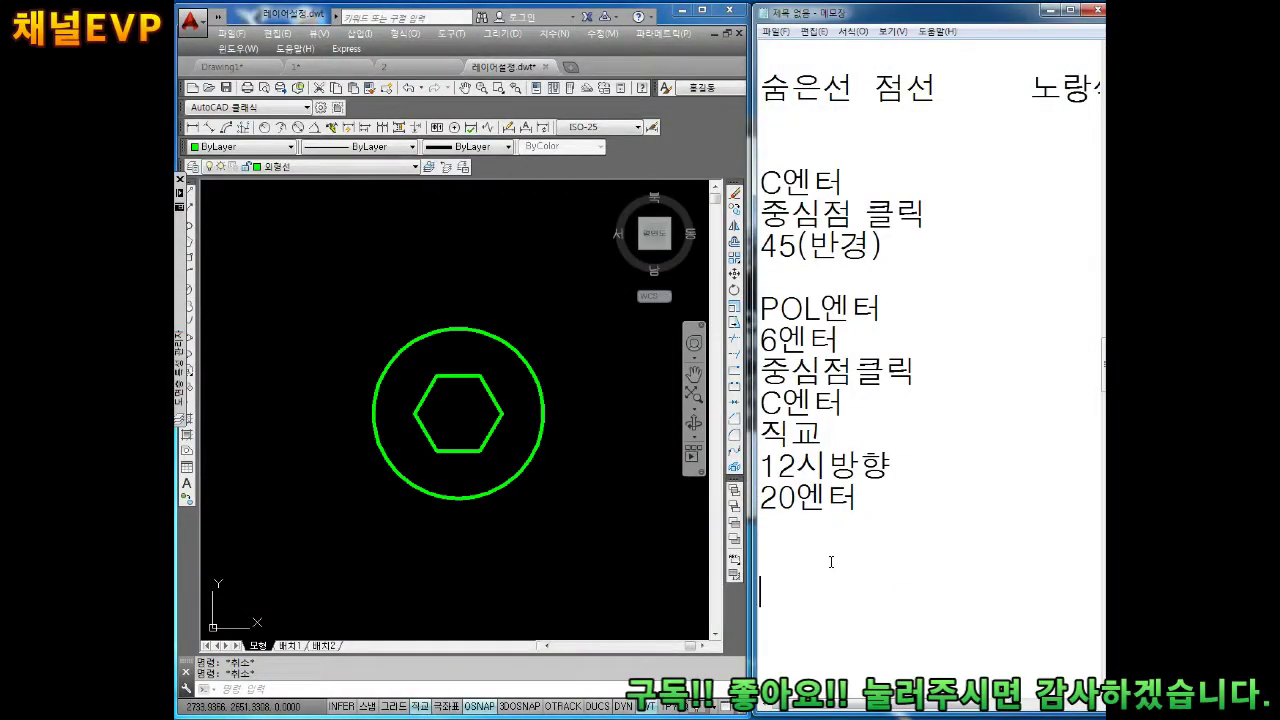
Step: Write the line notes 'L엔터', '중심점', '위로' and '105' on separate lines in Notepad
key(BackSpace)
text(L엔터)
key(Return)
text(중심점)
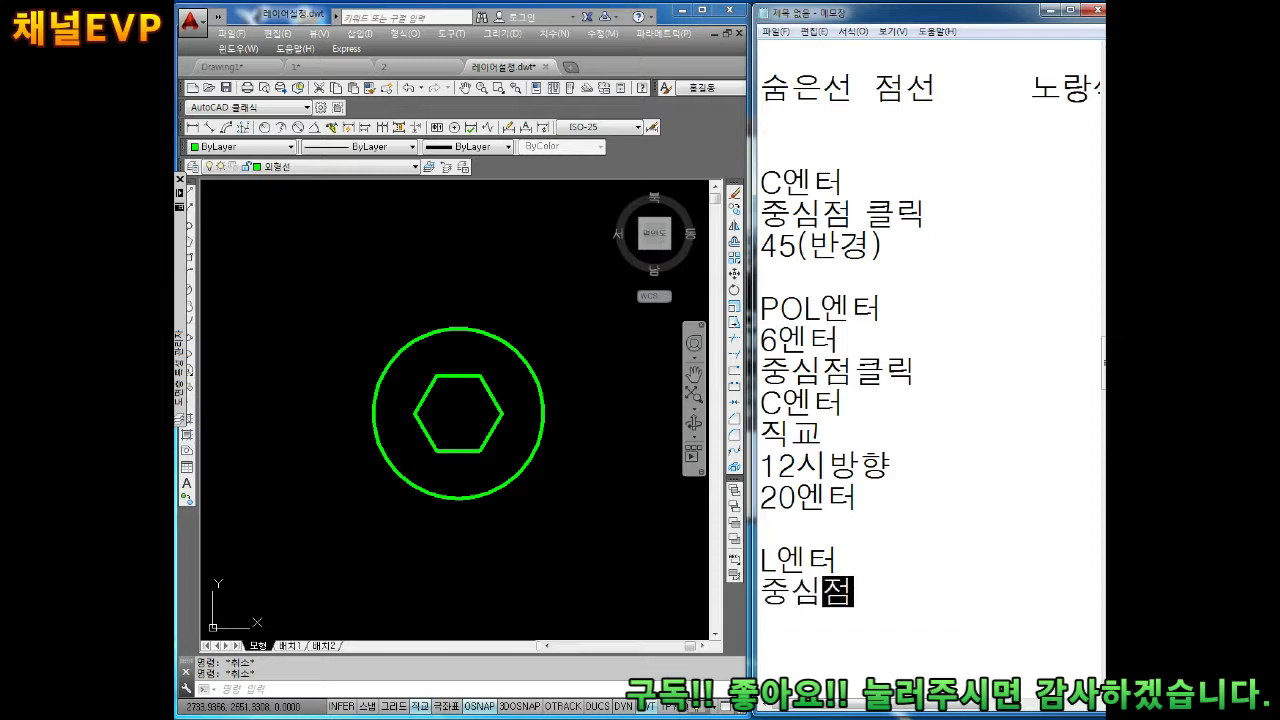
key(Return)
text(위로)
key(Return)
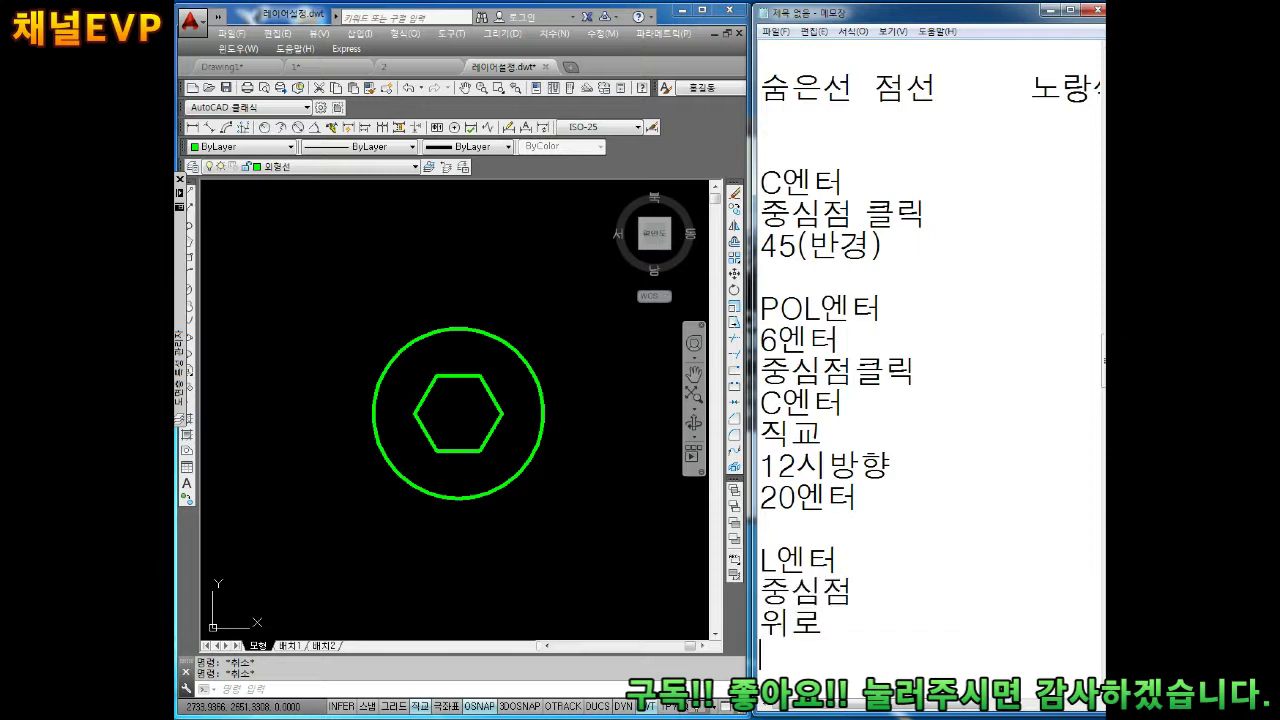
text(02)
key(BackSpace)
text(5)
key(Return)
key(Return)
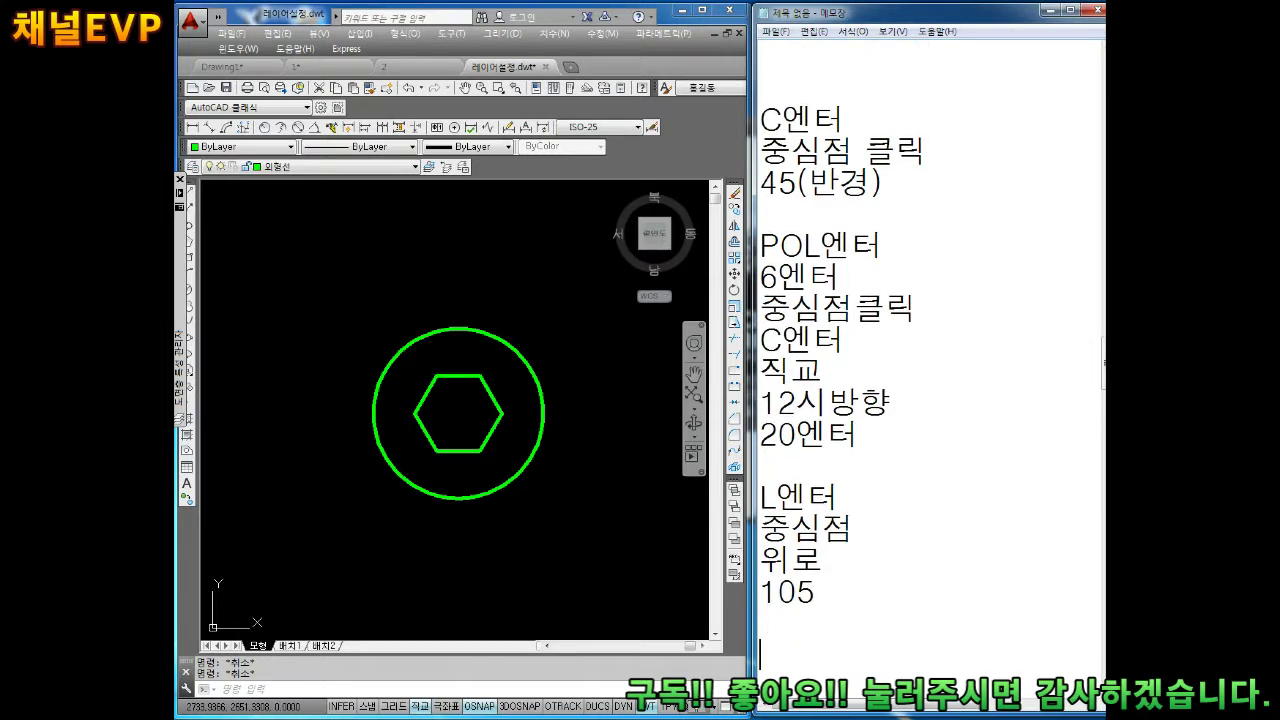
Step: Draw a 105-long vertical line upward from the hexagon centre
middle_drag(583, 397, 594, 447)
text(l)
key(Return)
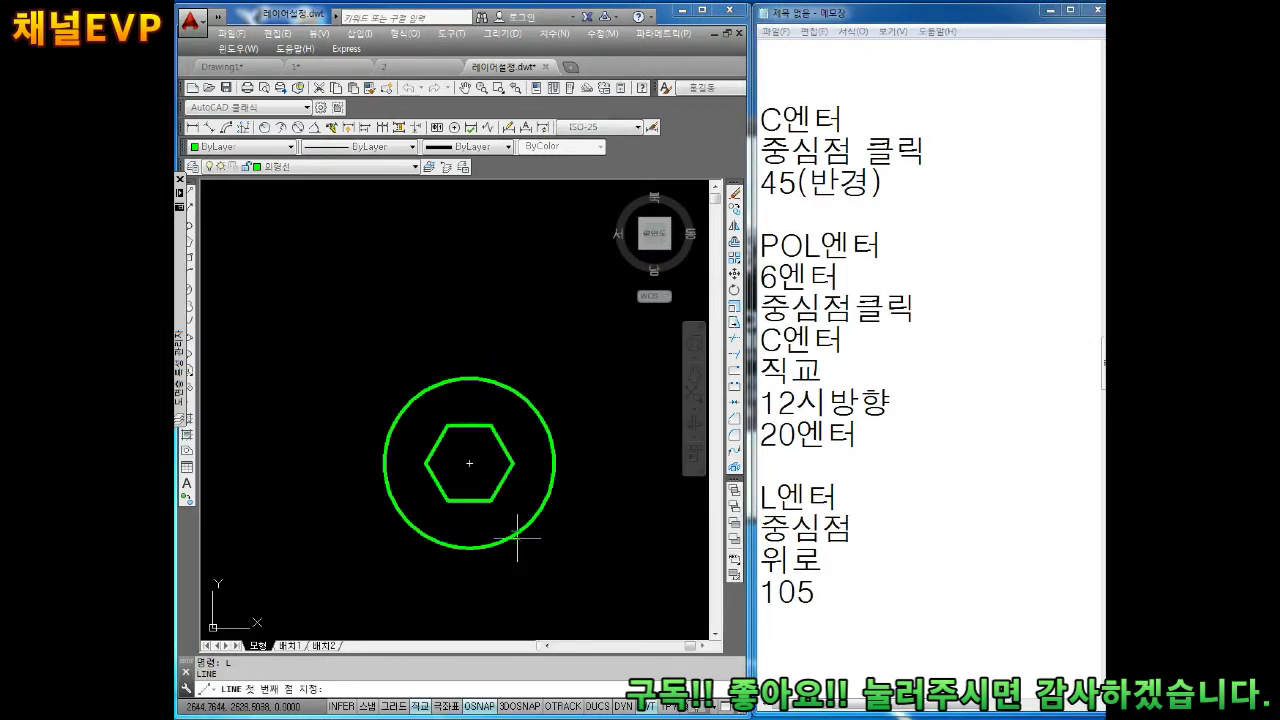
click(469, 463)
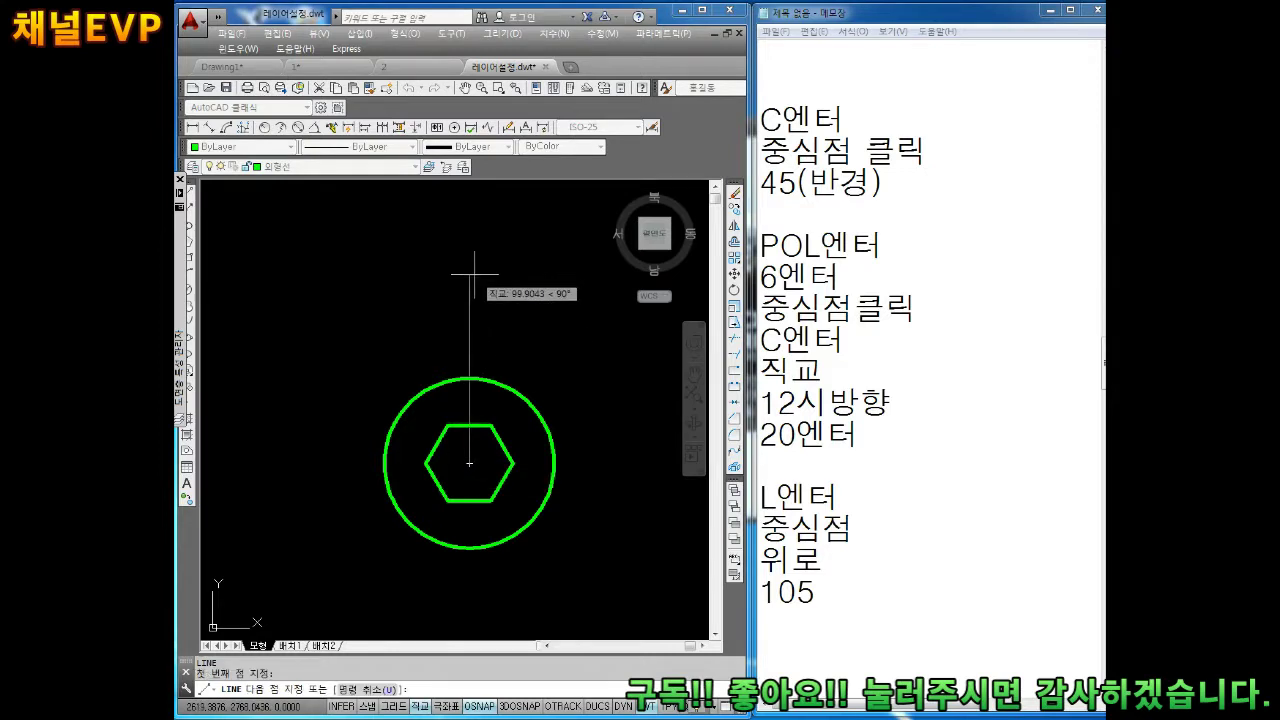
text(105)
key(Return)
key(Escape)
key(Escape)
Step: Move the new vertical line onto the red dash-dot centerline layer
click(470, 277)
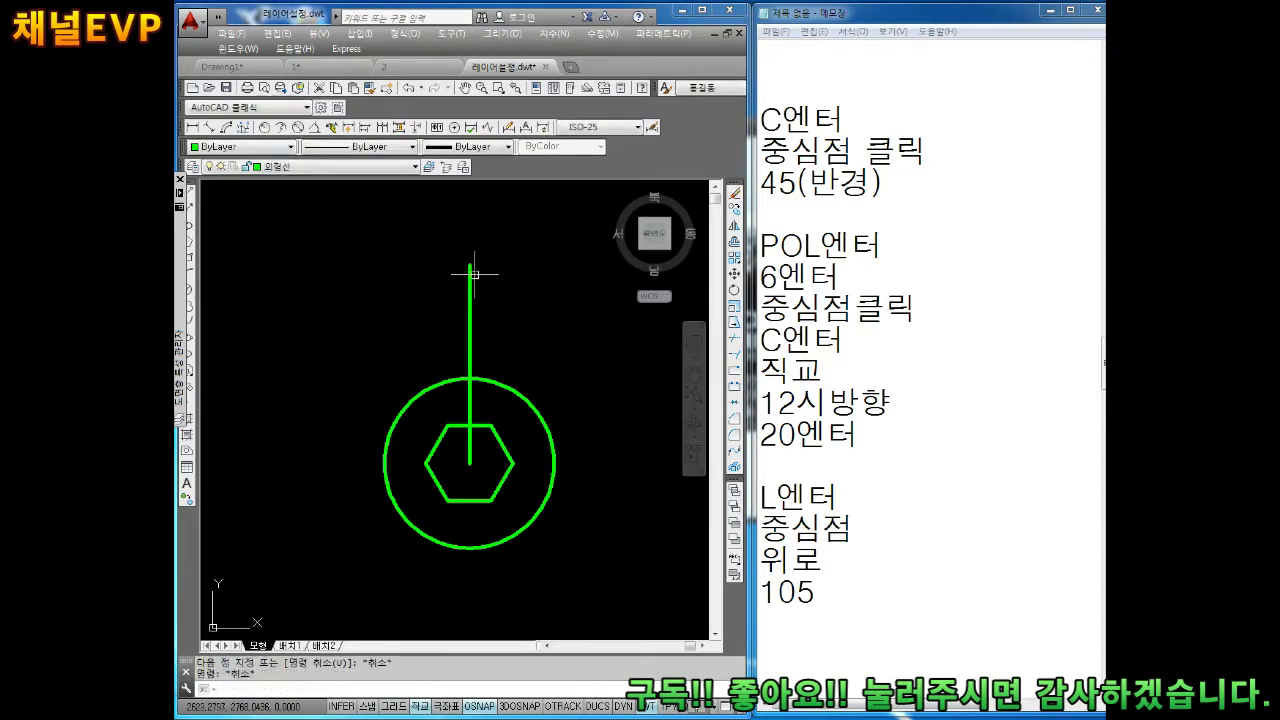
click(433, 312)
click(324, 186)
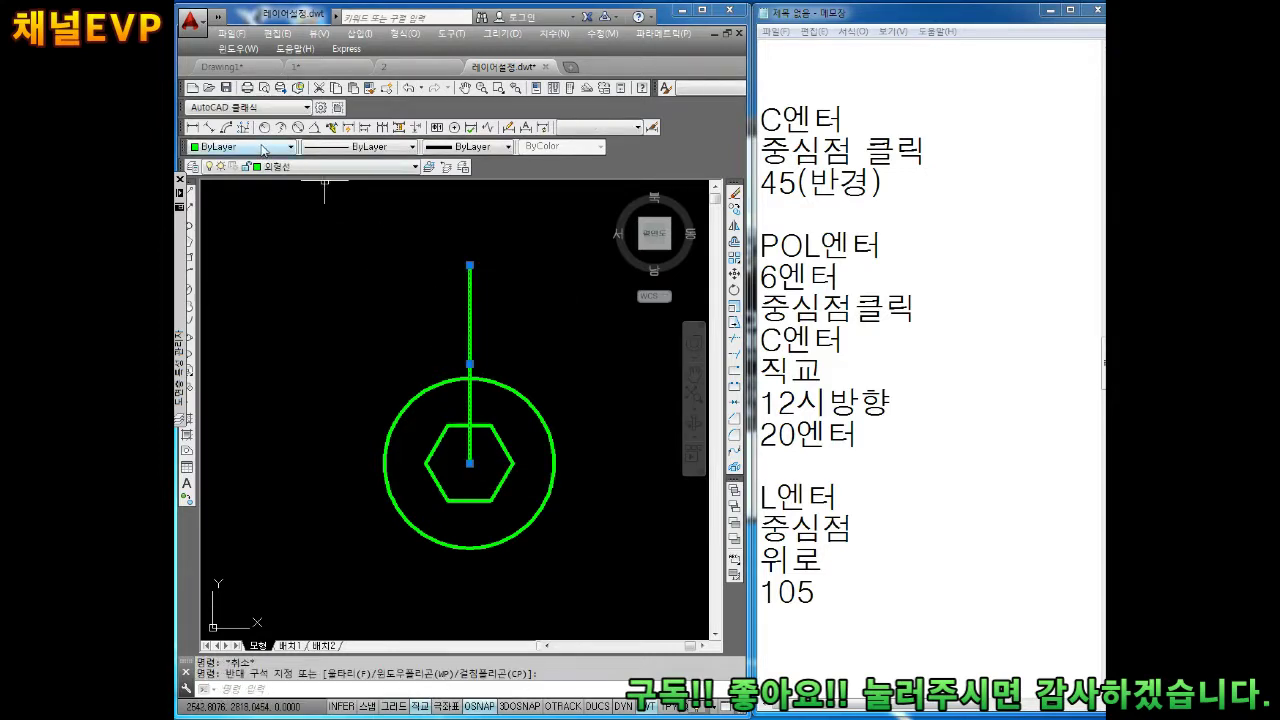
click(285, 166)
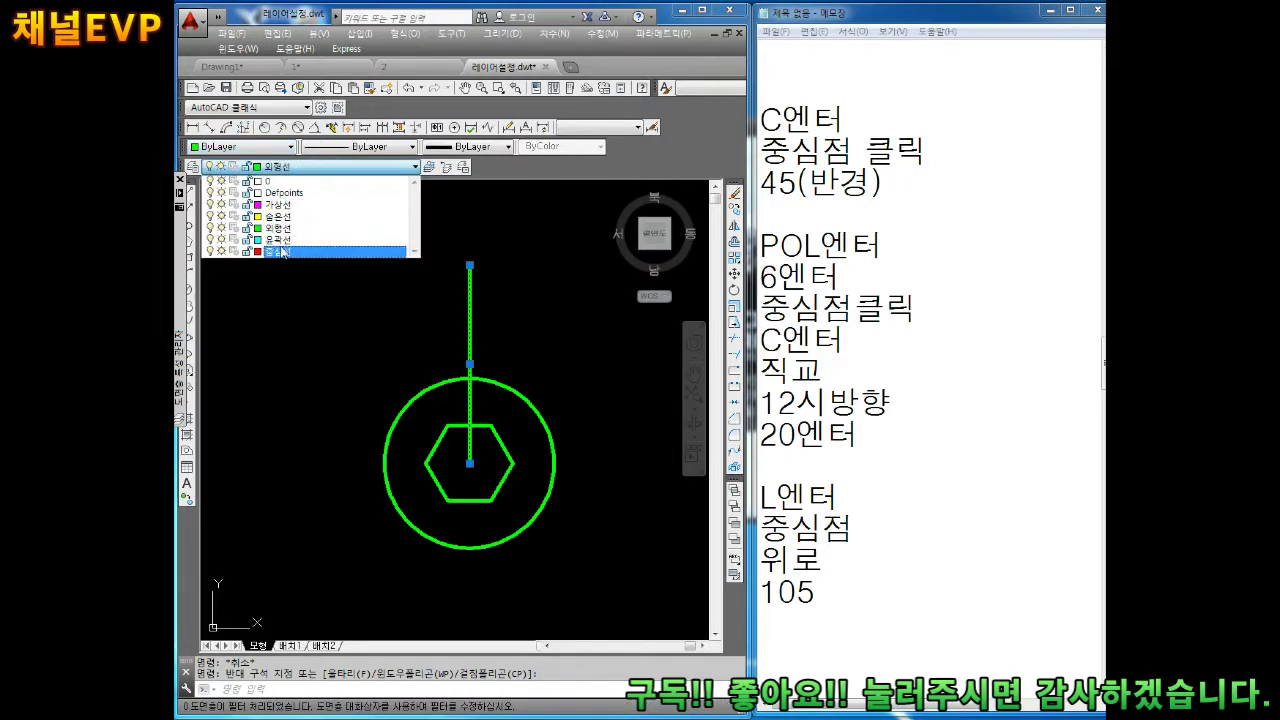
click(284, 252)
key(Escape)
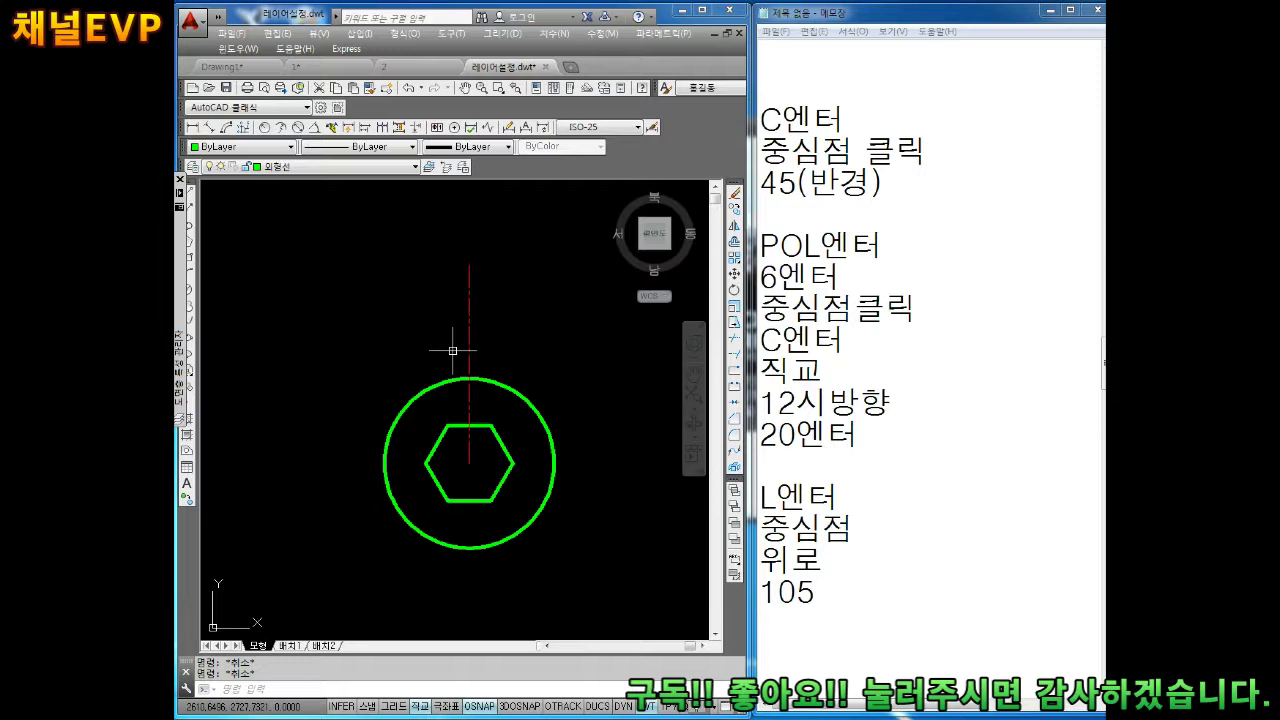
Step: Write the radius circle notes 'C엔터', '끝점 클릭' and '15엔터' in Notepad
click(888, 626)
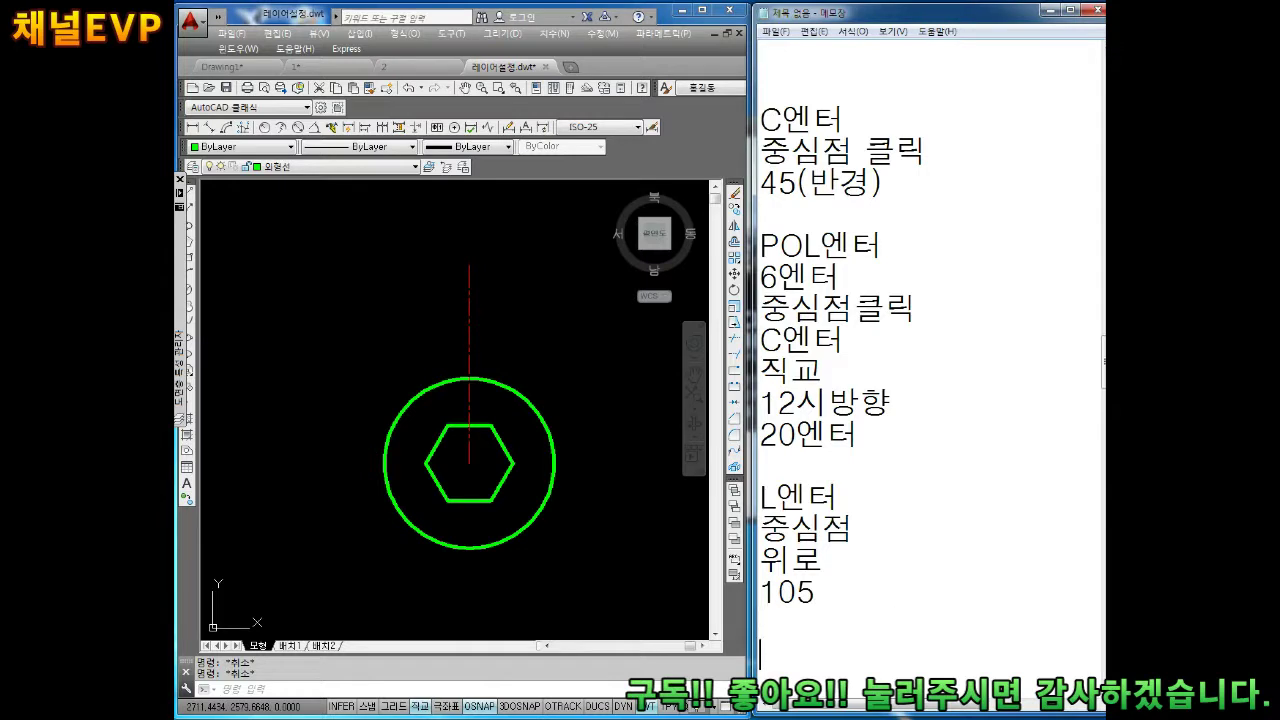
key(Return)
key(Return)
key(Return)
text(C)
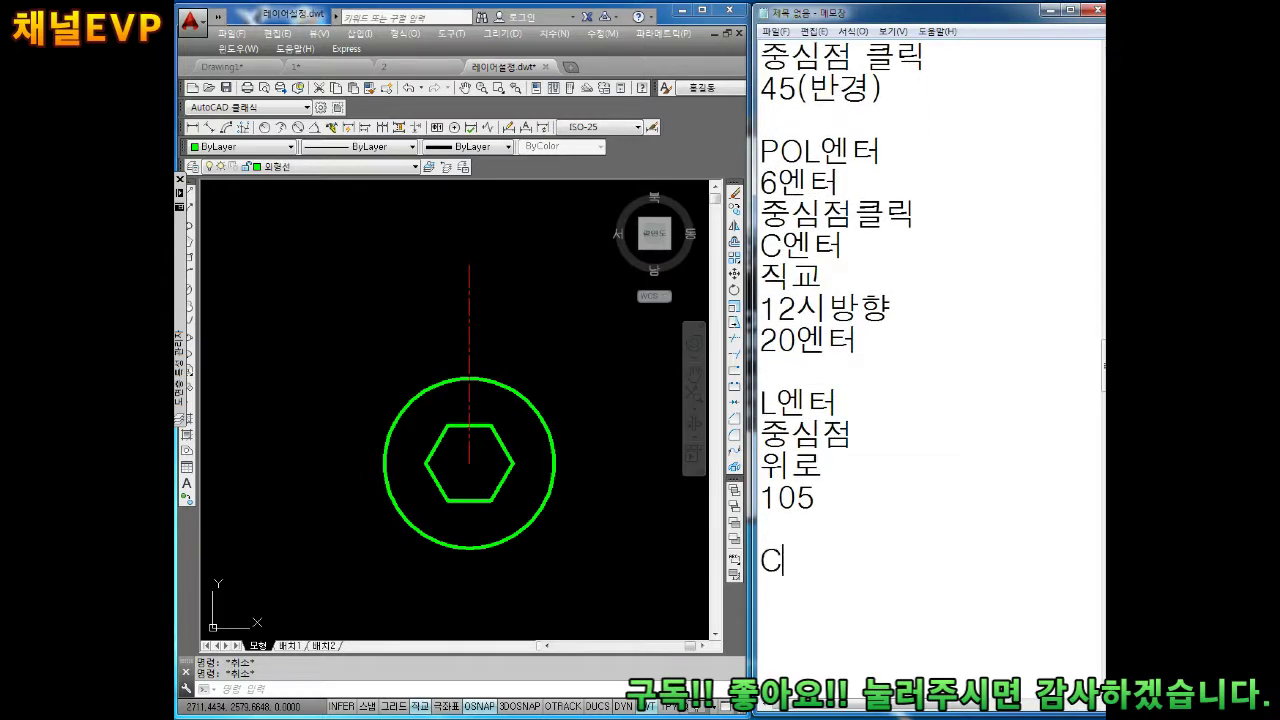
text(엔터)
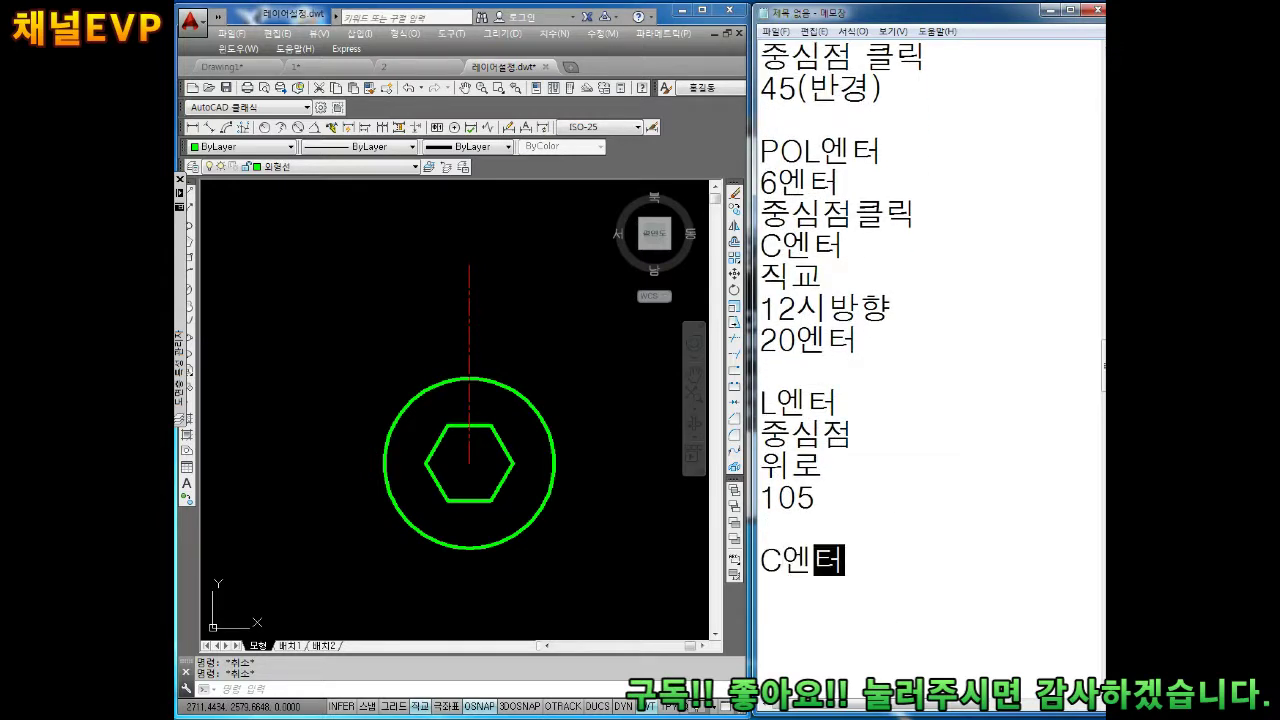
key(Return)
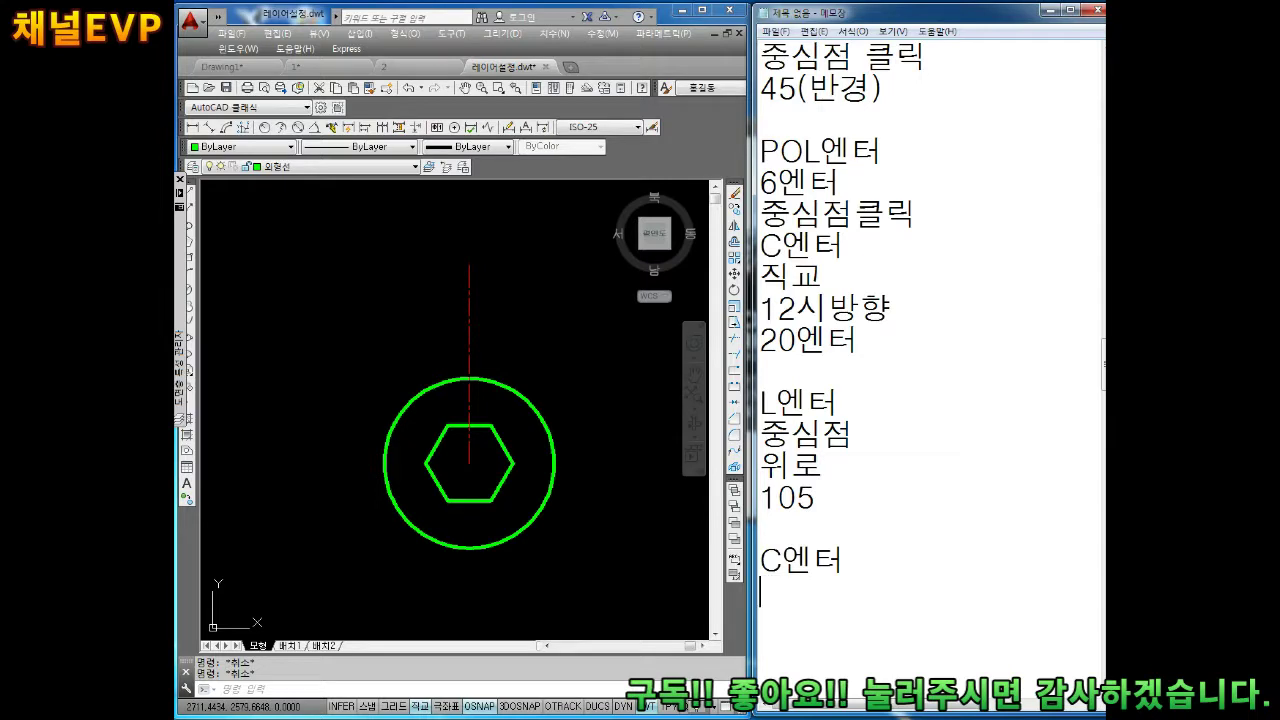
text(끝저ㅋ미)
key(BackSpace)
key(BackSpace)
key(BackSpace)
text(점 ㅋ)
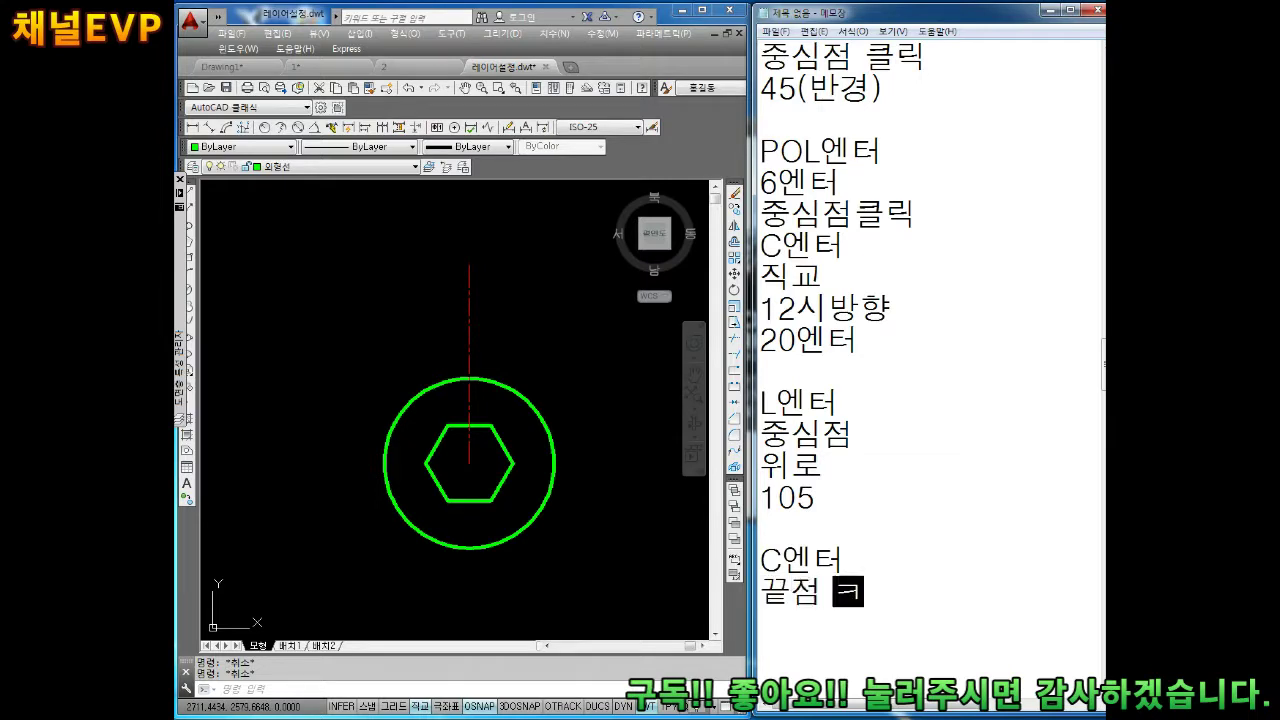
text(클릭)
key(Return)
key(Return)
key(Return)
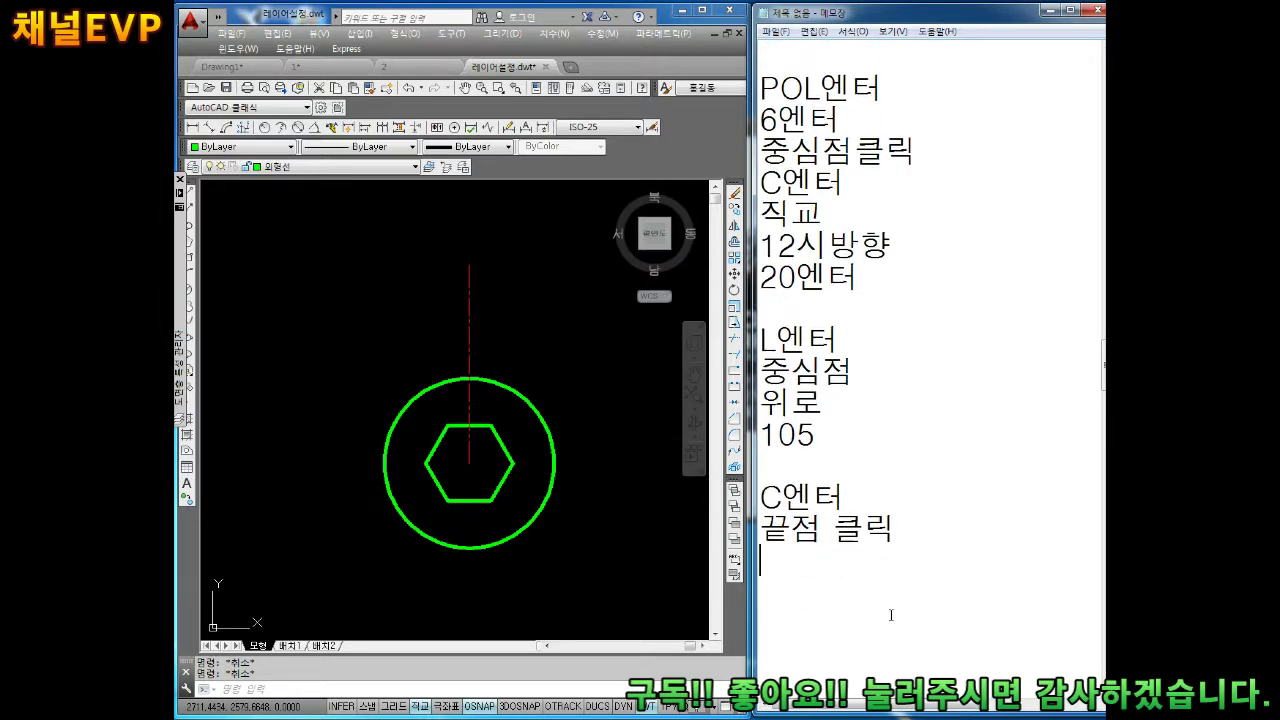
text(15)
text(DP)
key(BackSpace)
key(BackSpace)
key(Hangul)
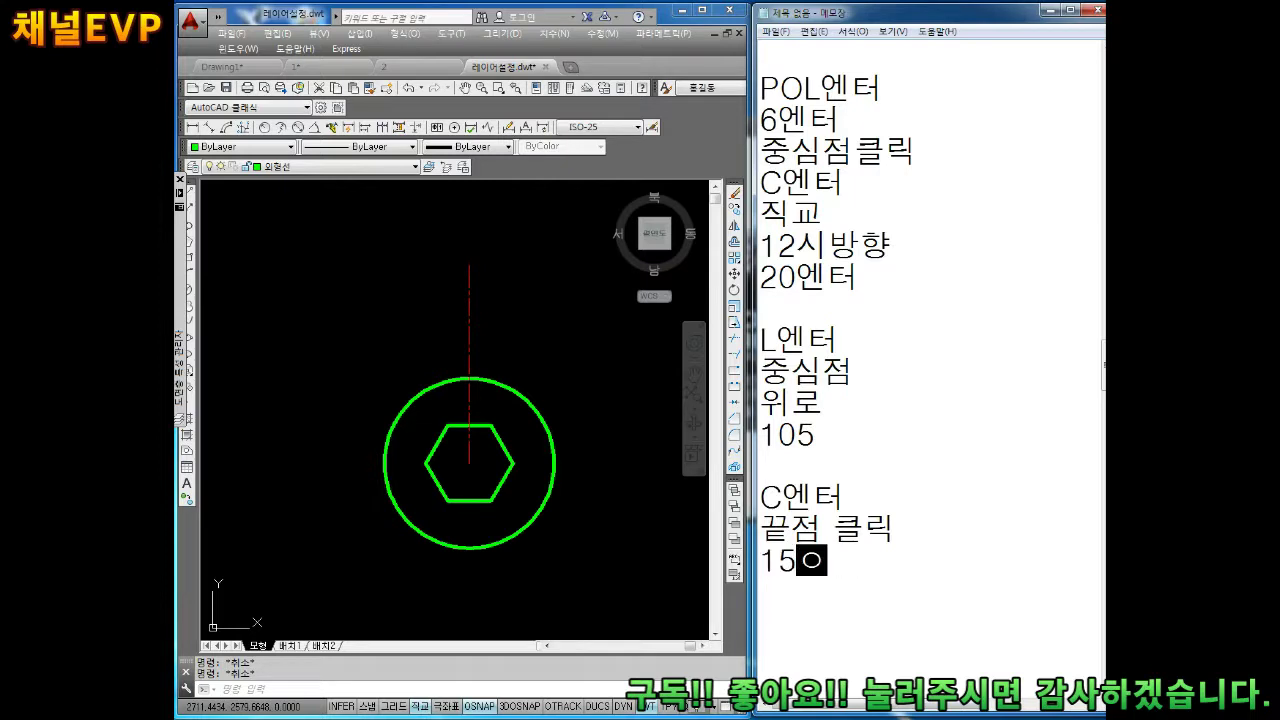
text(엔터)
key(Return)
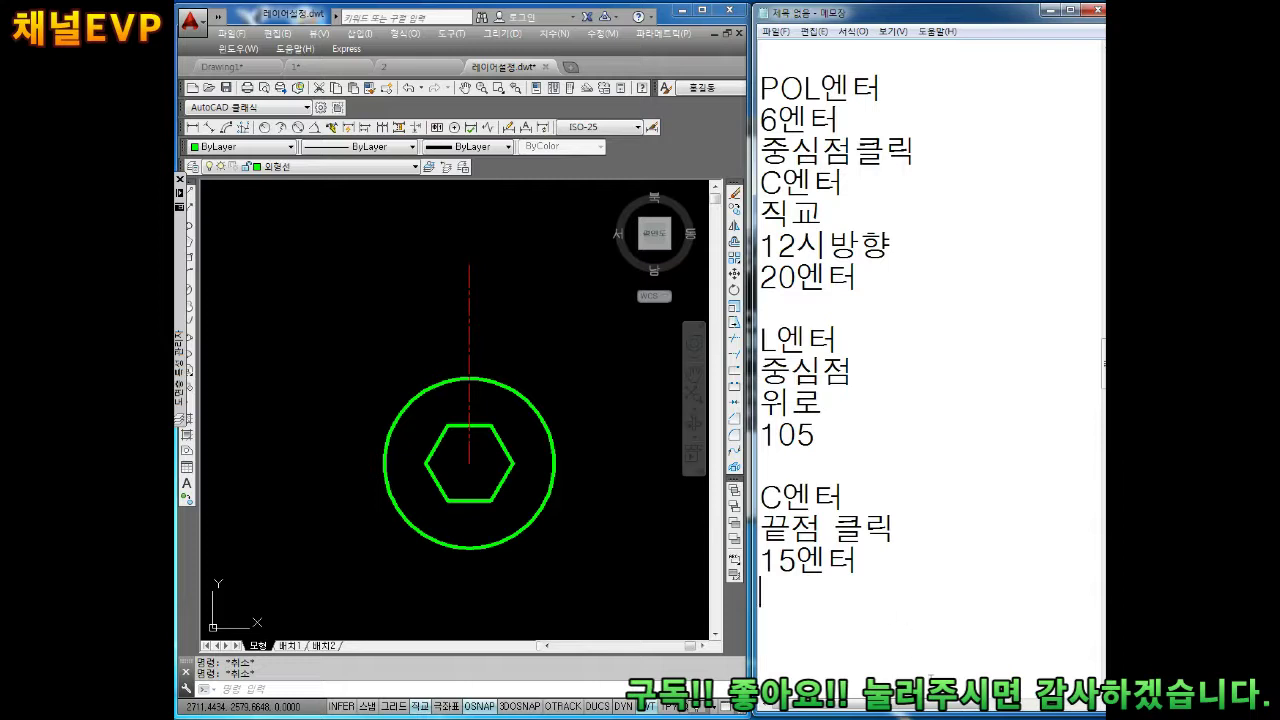
Step: Duplicate the circle notes and insert 'D엔터' above the copied '15엔터' for the diameter circle
drag(863, 568, 752, 500)
key(ctrl+c)
click(888, 593)
key(Return)
key(ctrl+v)
scroll(865, 605, down, 1)
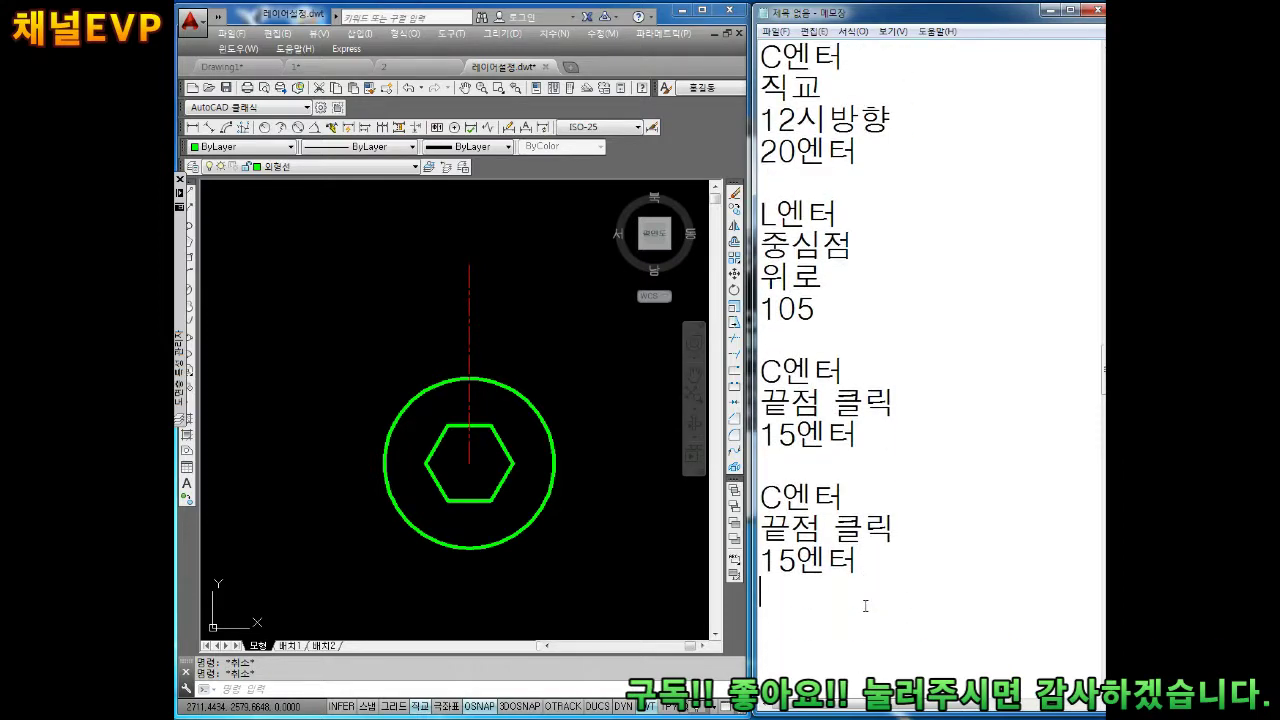
key(Left)
key(Return)
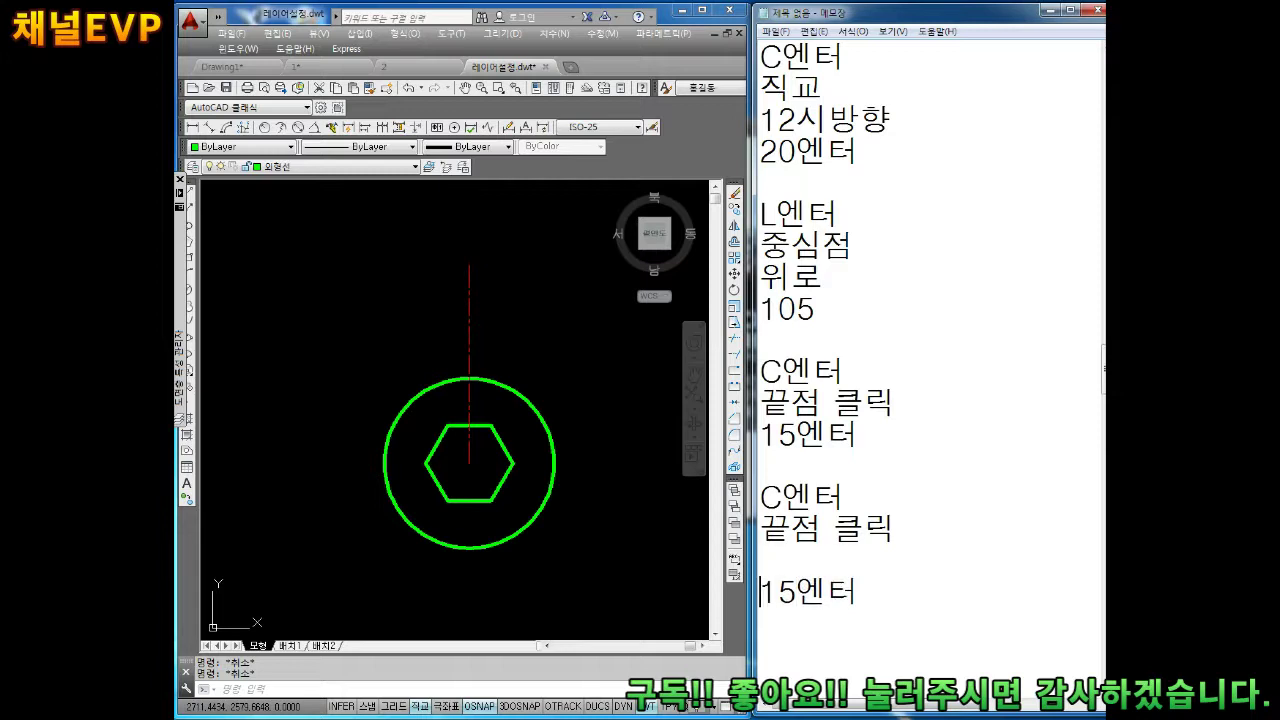
text(D엔터)
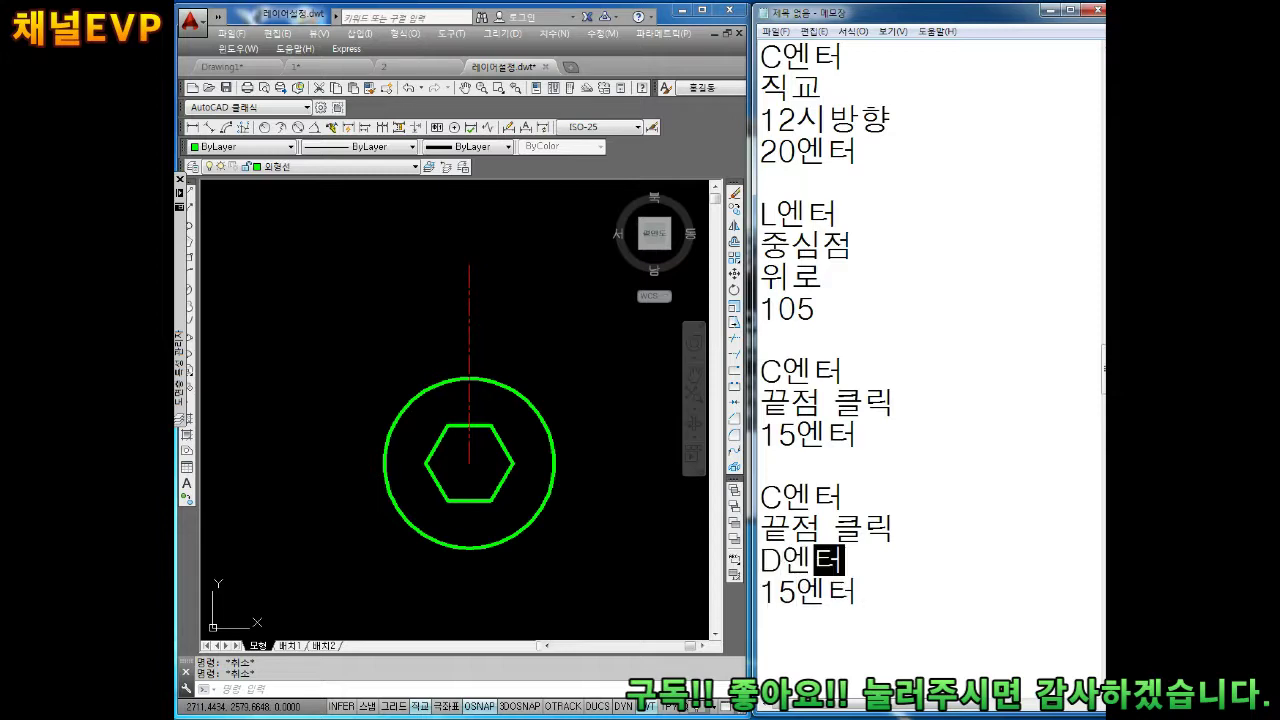
click(865, 605)
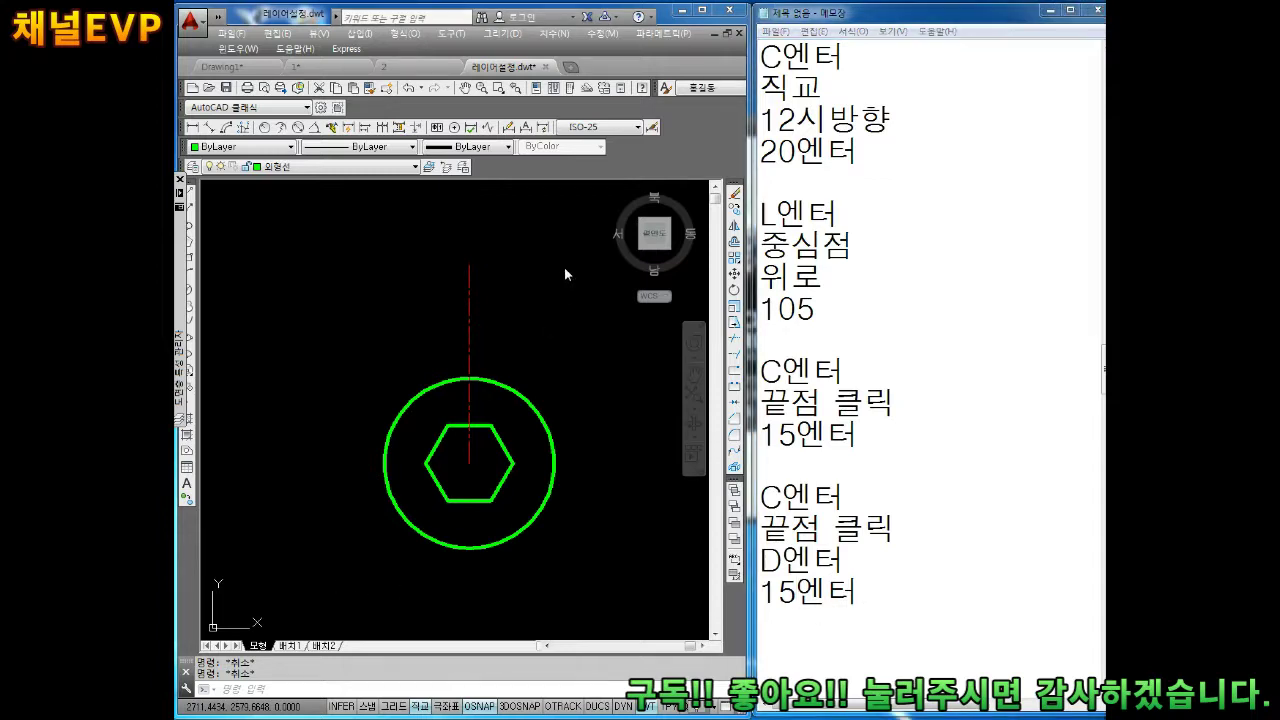
Step: Draw a radius-15 circle centred on the centerline's top endpoint
middle_drag(566, 274, 531, 323)
scroll(466, 434, up, 2)
scroll(458, 384, up, 1)
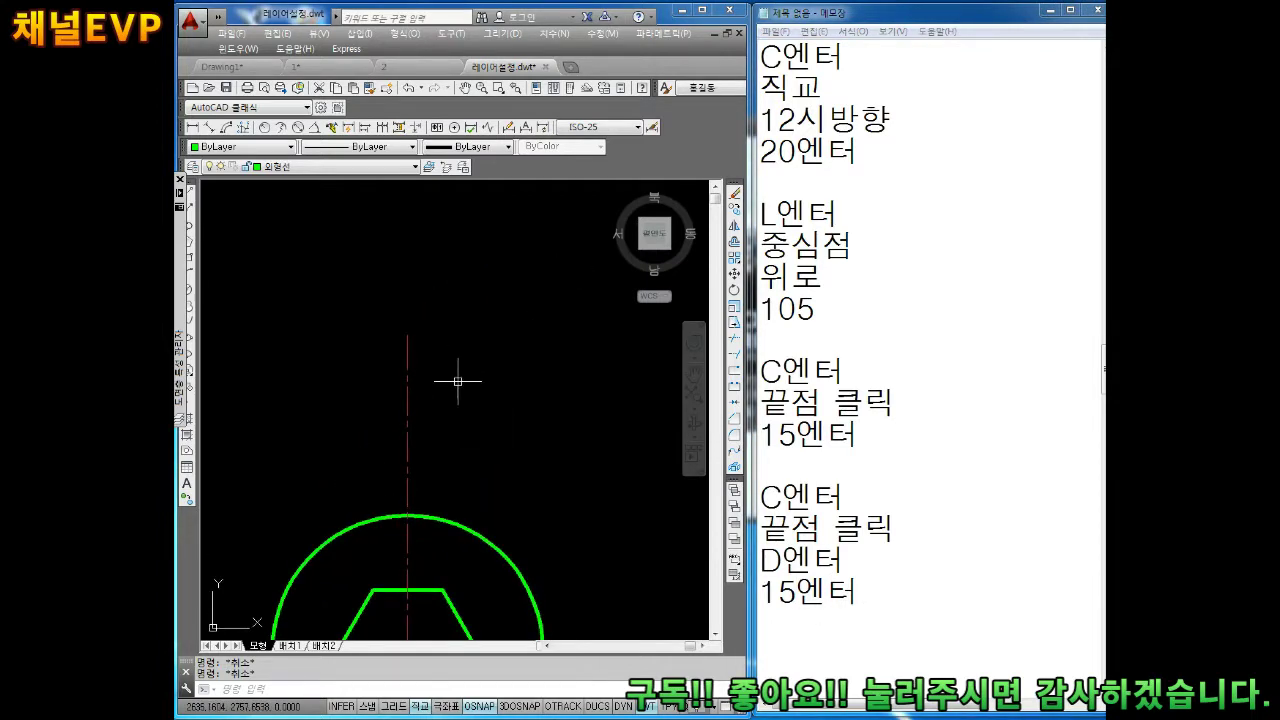
text(c)
key(Return)
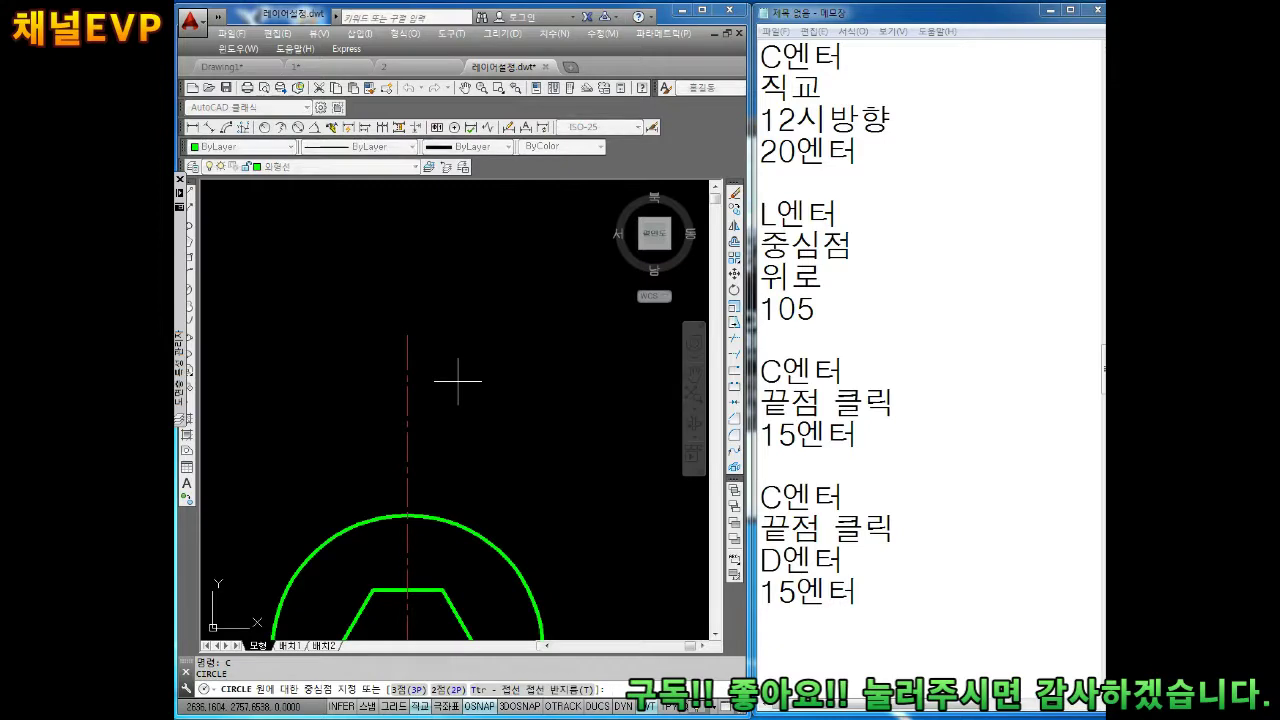
click(407, 335)
text(1)
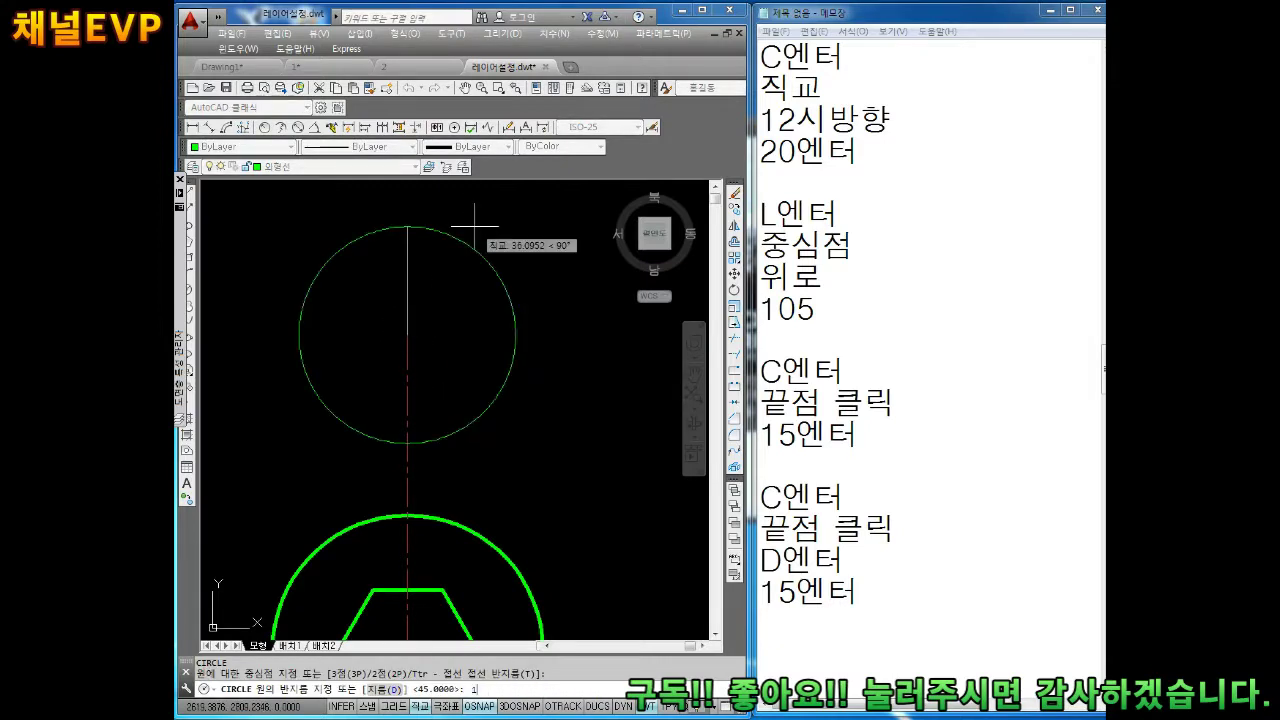
text(5)
key(Return)
Step: Add a concentric diameter-15 circle at the same centre and zoom back out
key(Return)
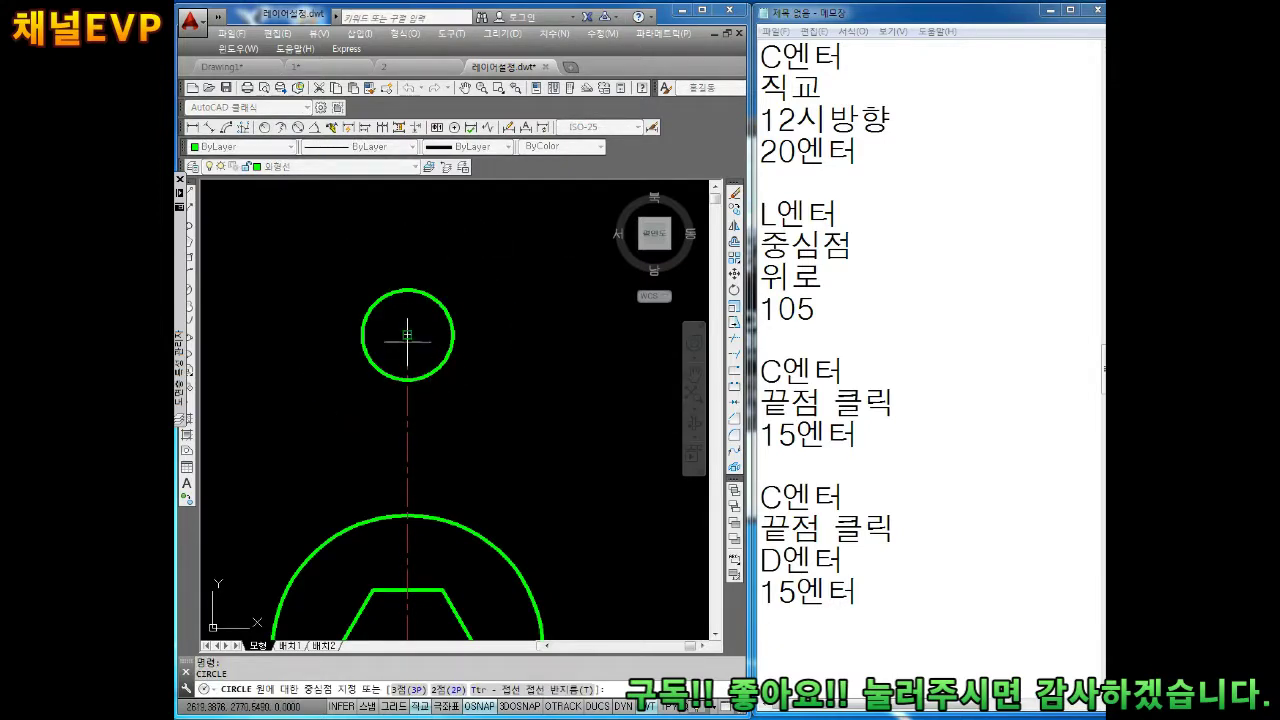
click(407, 335)
text(d)
key(Return)
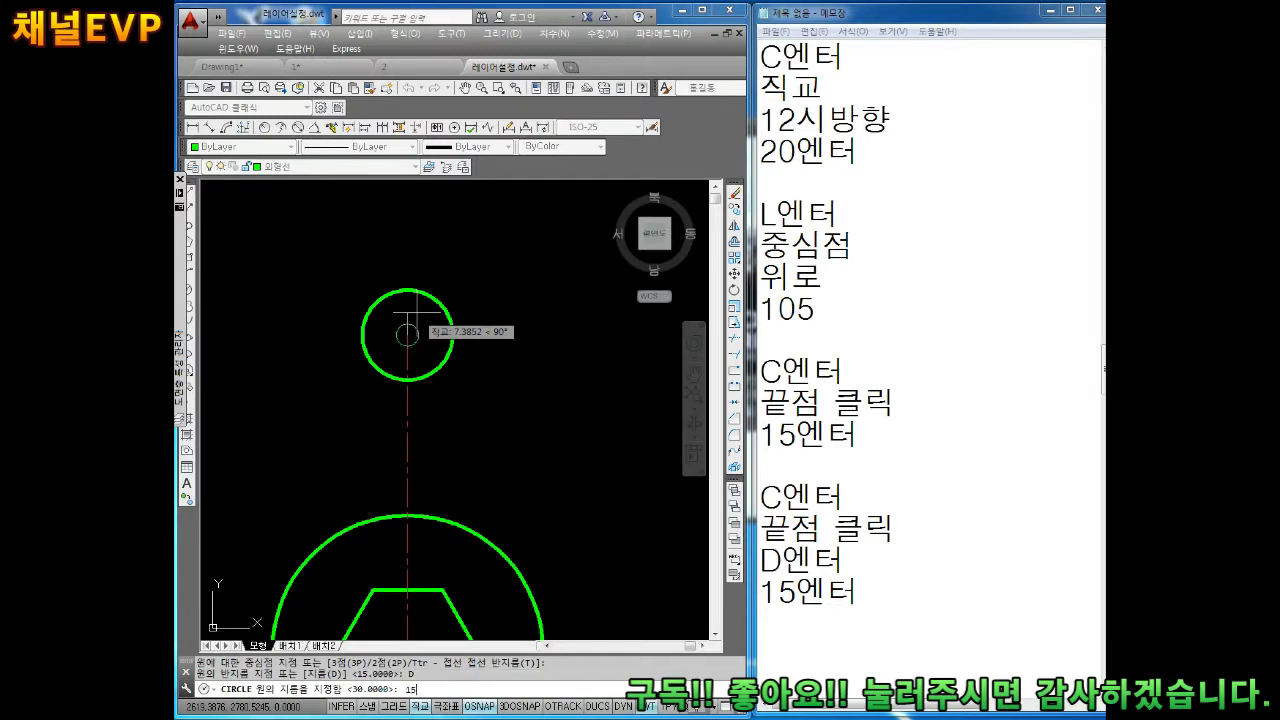
key(Return)
key(Escape)
key(Escape)
middle_drag(469, 449, 474, 357)
scroll(464, 313, down, 2)
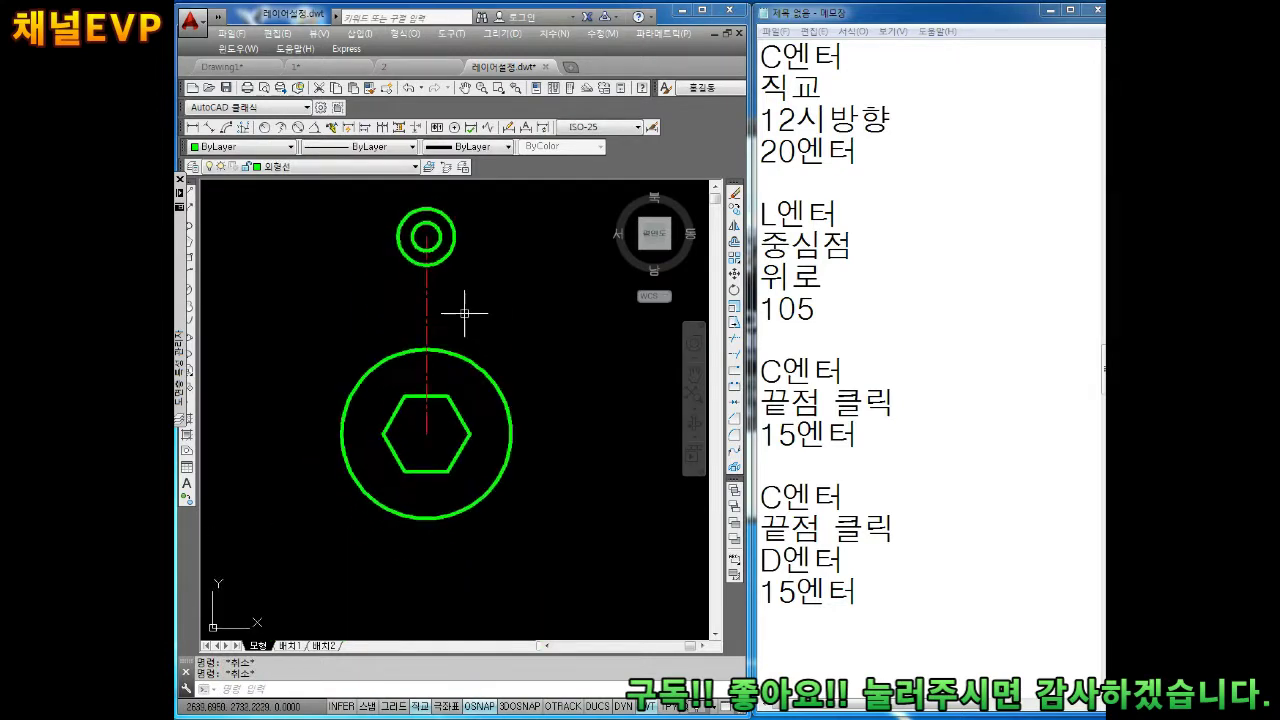
middle_drag(464, 313, 466, 365)
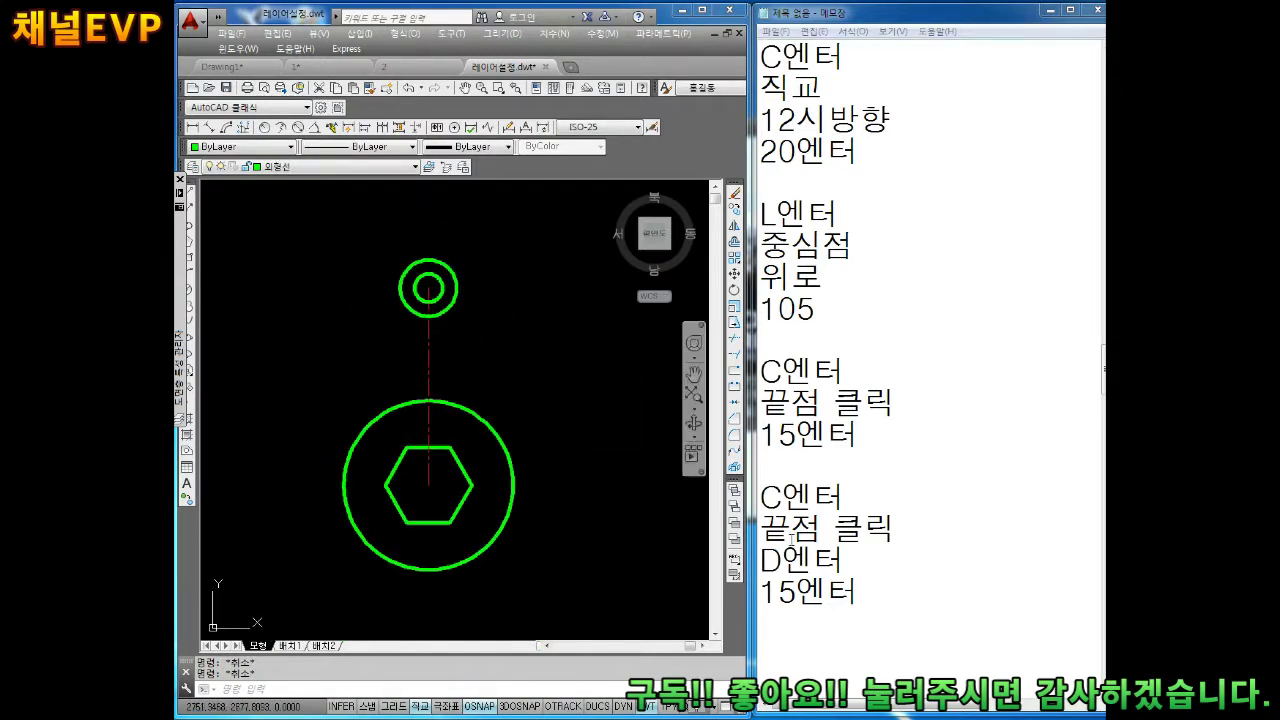
click(938, 626)
key(Return)
key(Return)
key(Return)
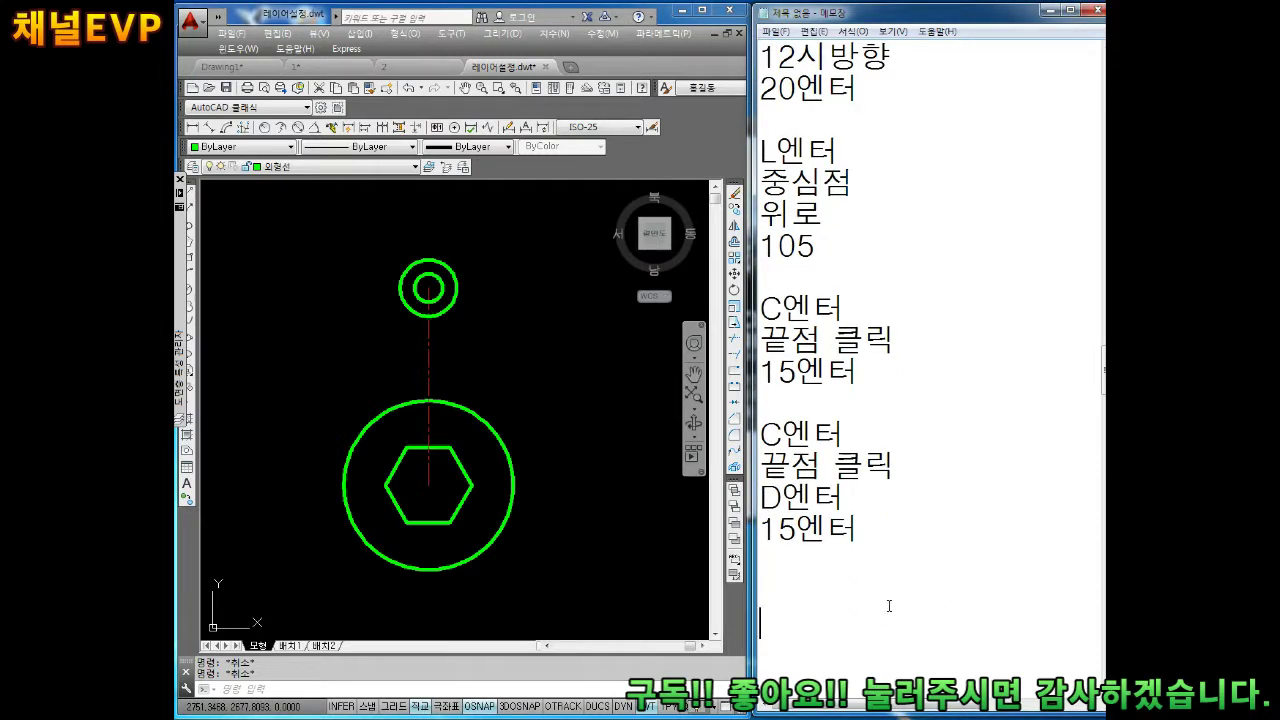
Step: Add the note lines 'L엔터' and '시프티키' in Notepad
text(ㅇ)
key(BackSpace)
text(엔터)
key(Return)
key(Return)
key(Return)
key(Return)
key(Return)
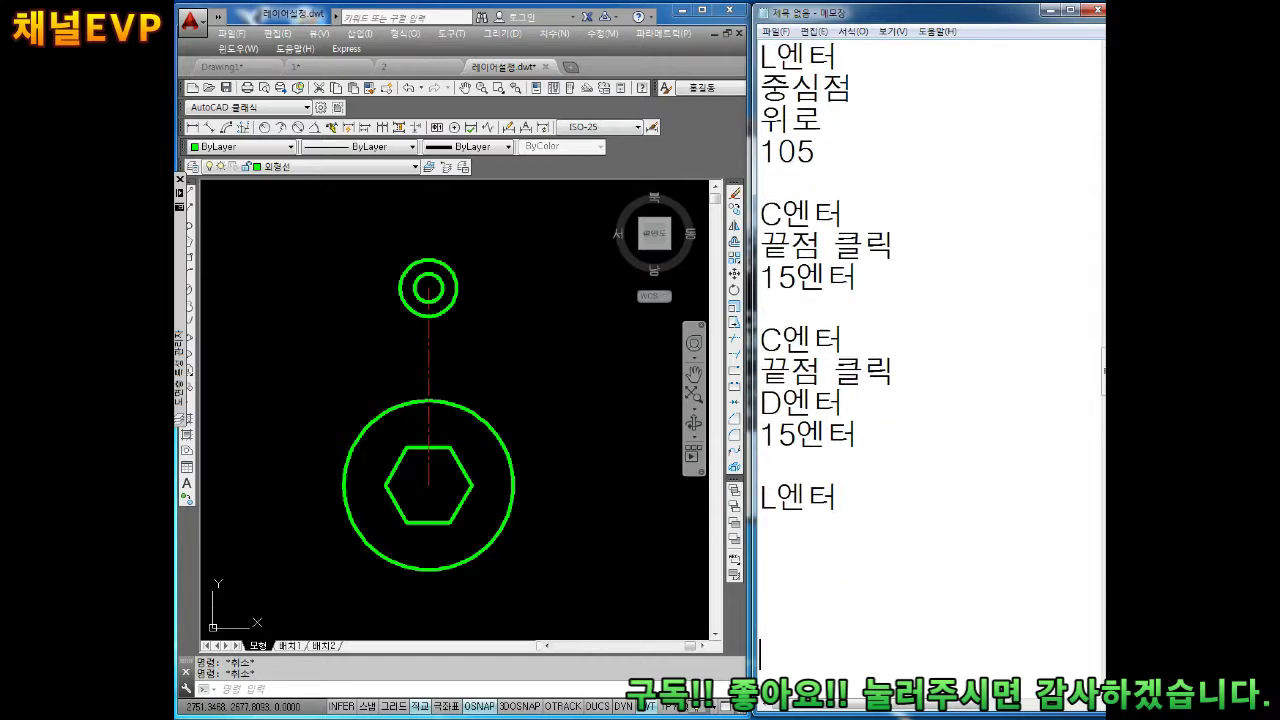
text(시프티)
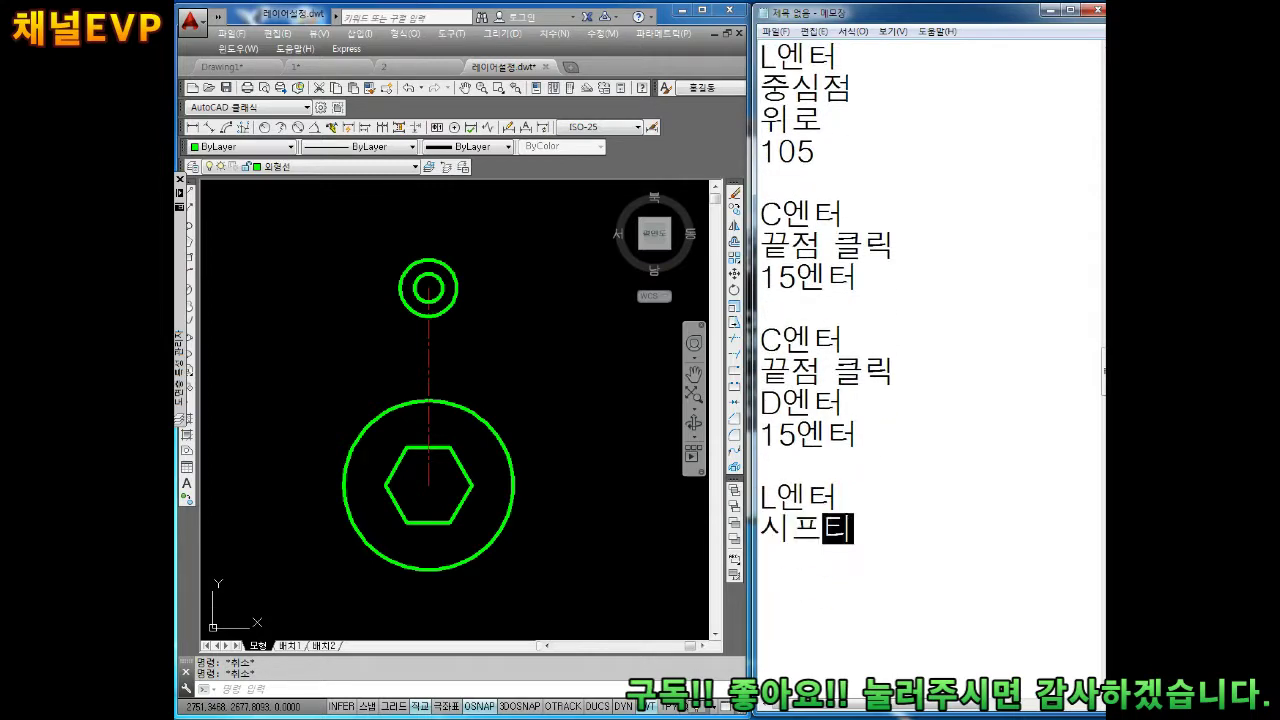
text(키)
key(Return)
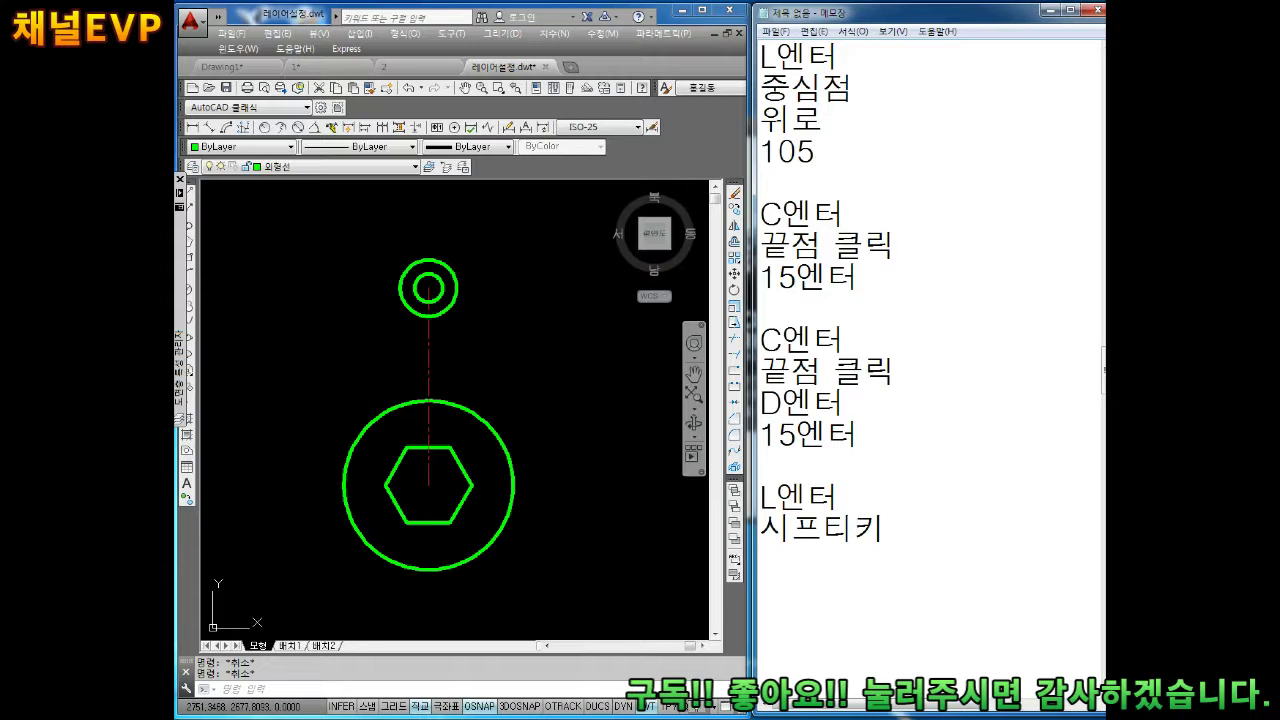
Step: Complete the note as '시프티키(왼손)' and add '오른손 마우스' on the next line
text(ㅁㅣㅇ)
key(BackSpace)
key(BackSpace)
text(왼ㅅㅗ)
key(BackSpace)
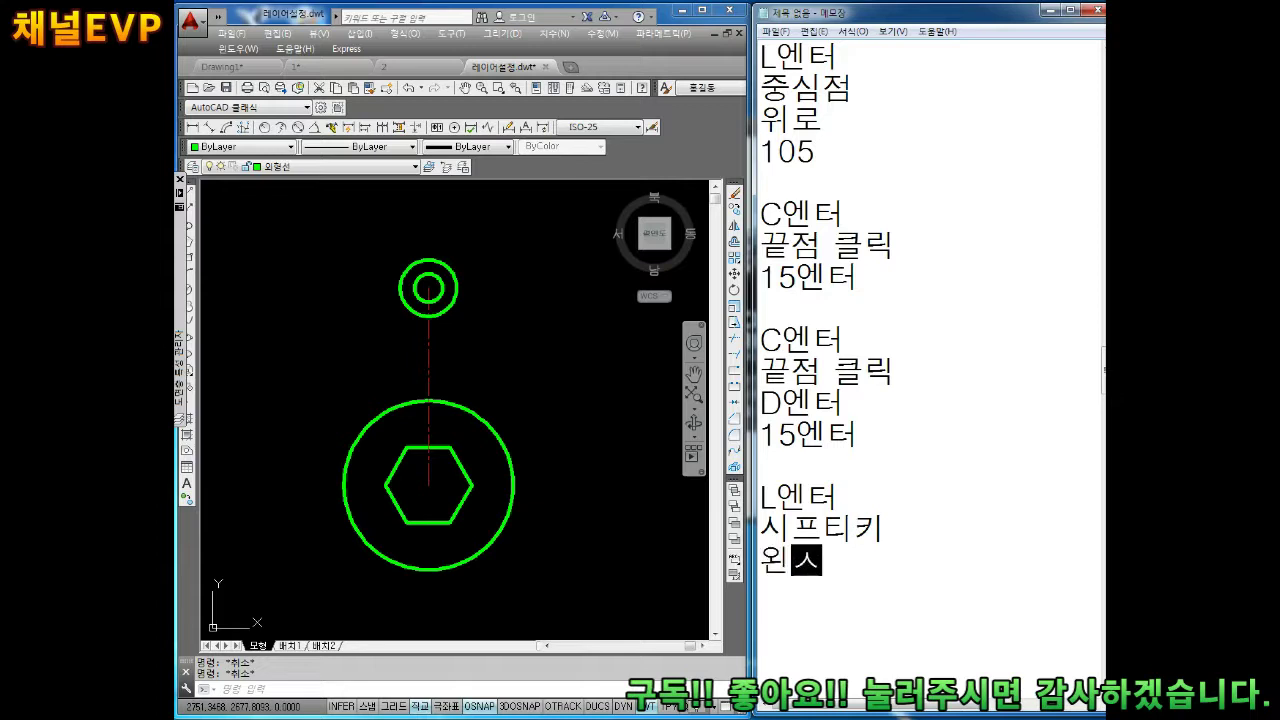
key(BackSpace)
key(BackSpace)
key(BackSpace)
text((왼손)
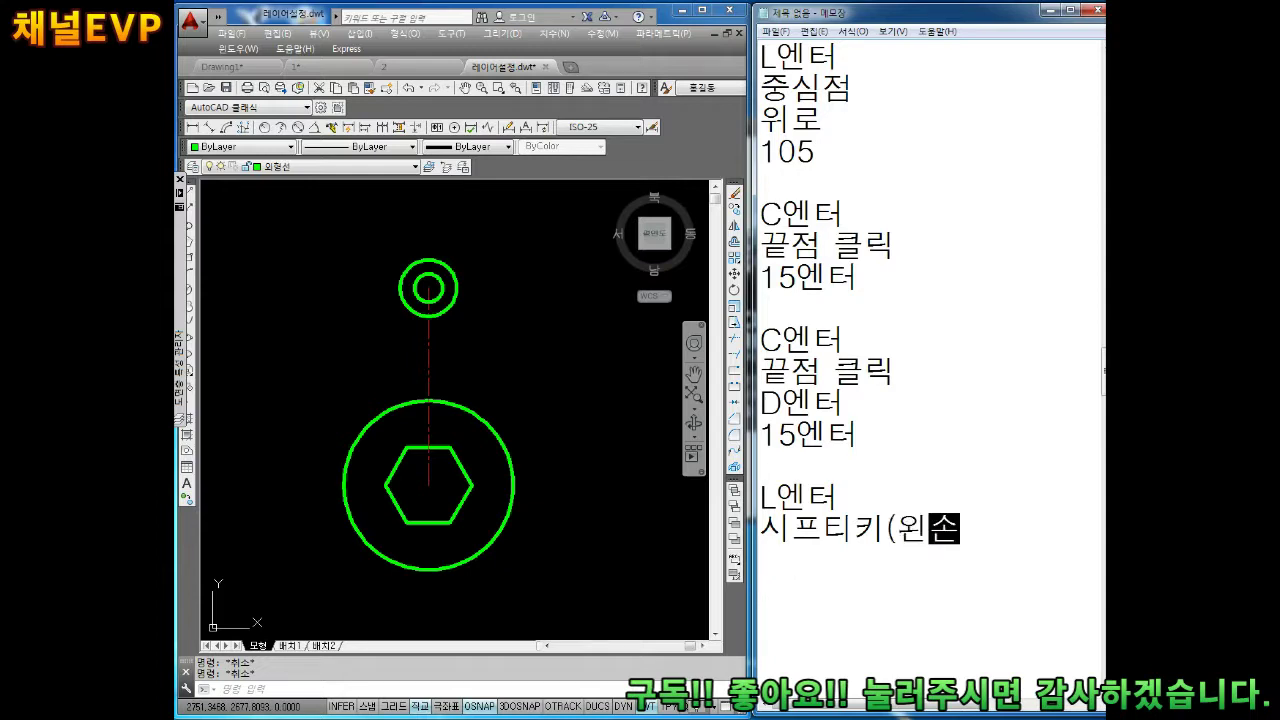
text())
key(Return)
text(오른)
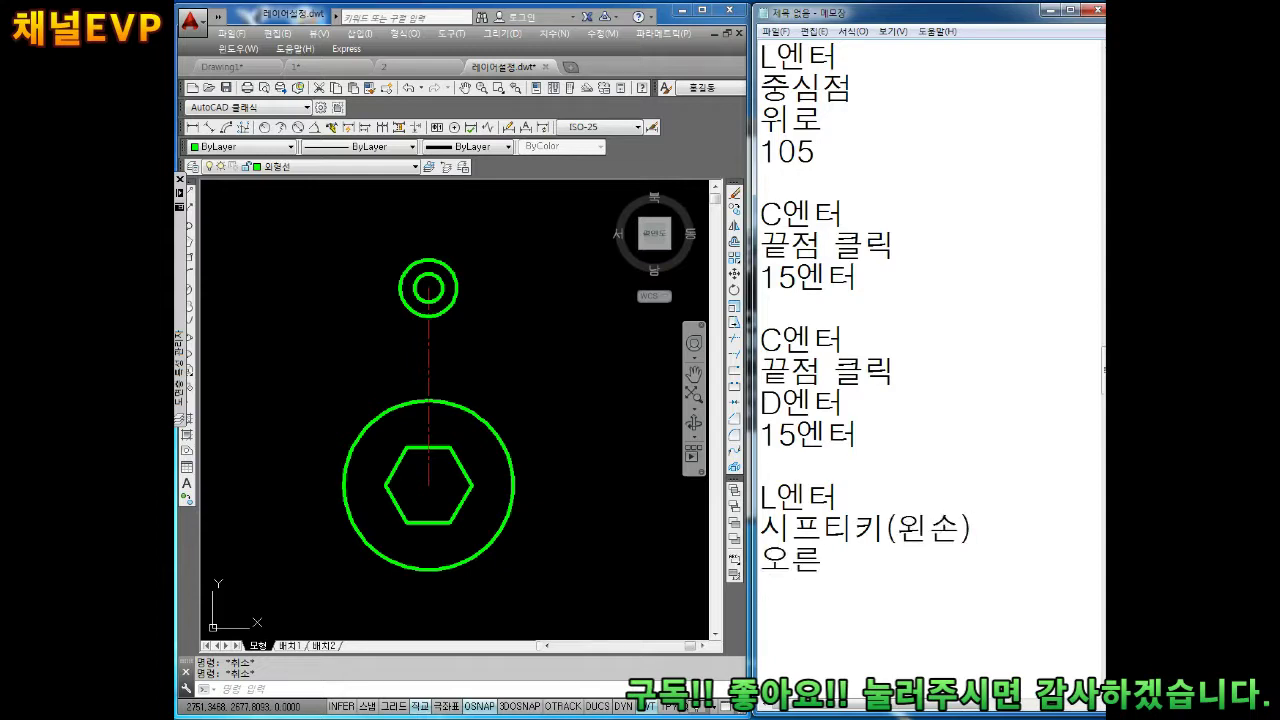
text(손 마우스)
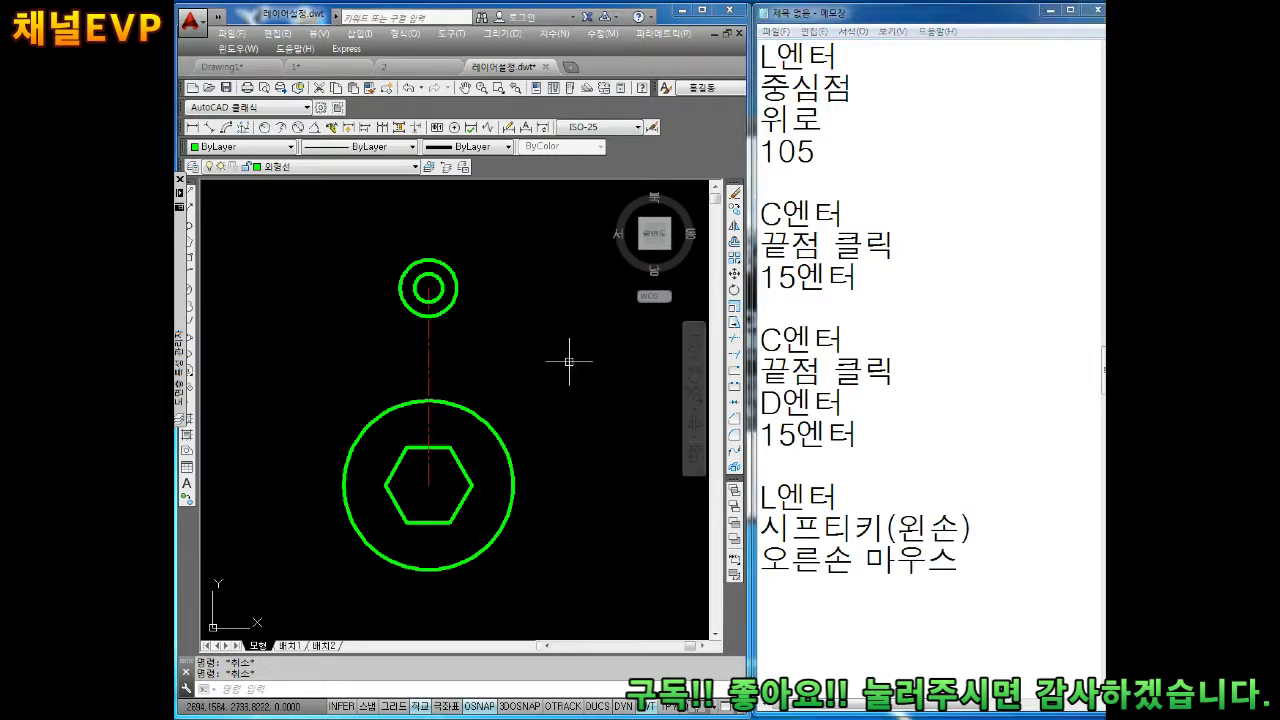
scroll(558, 358, up, 2)
Step: Draw a right-side line tangent to the radius-15 top circle and the large outer circle
text(l)
key(Return)
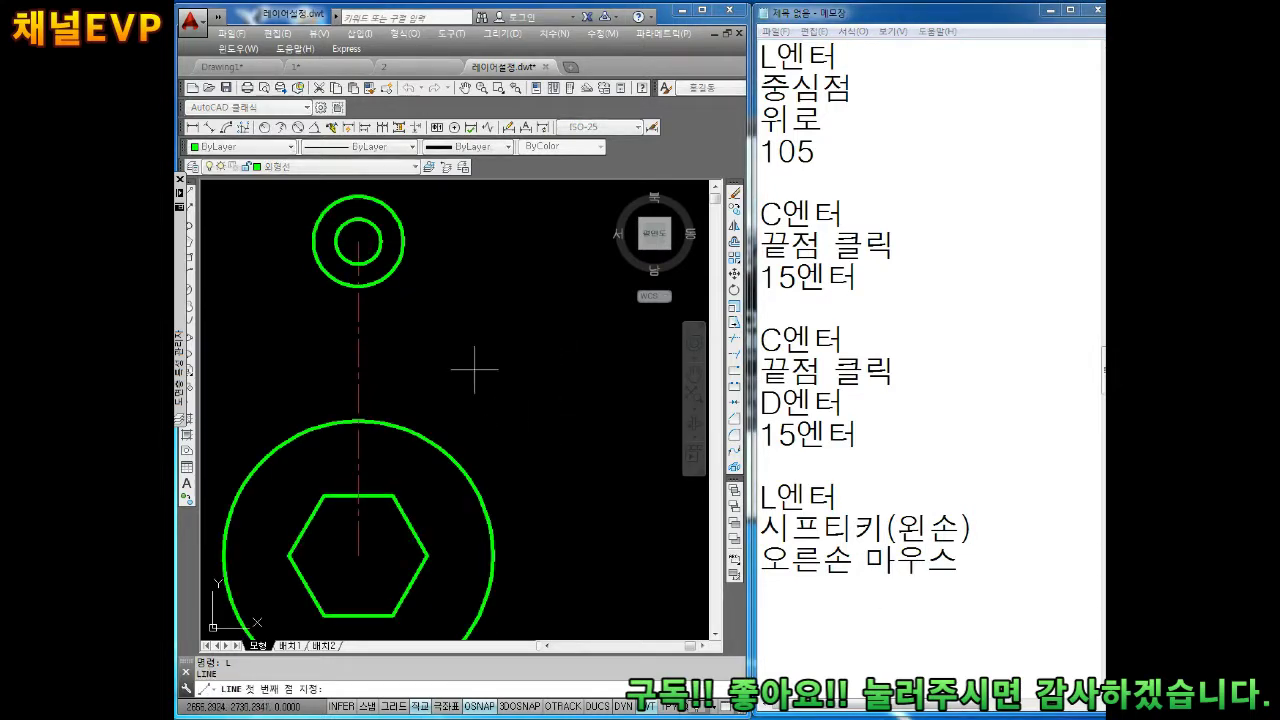
shift+right_click(426, 281)
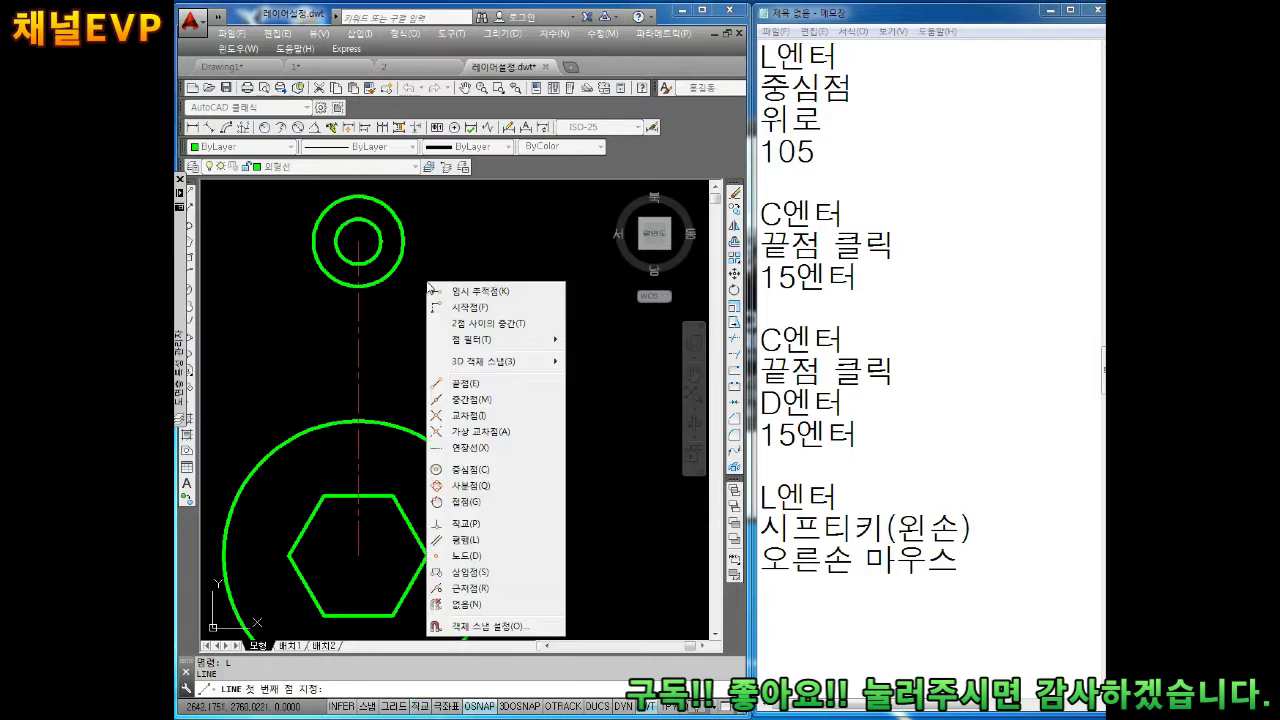
click(466, 506)
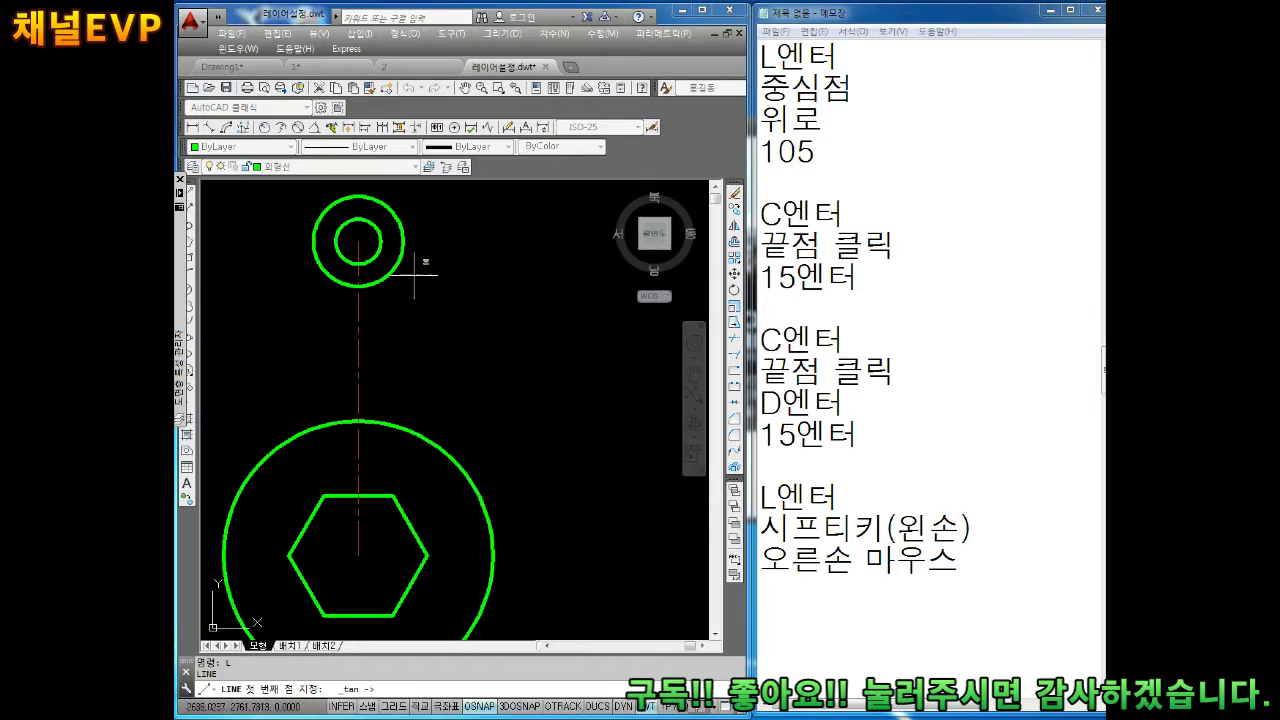
click(410, 236)
shift+right_click(551, 466)
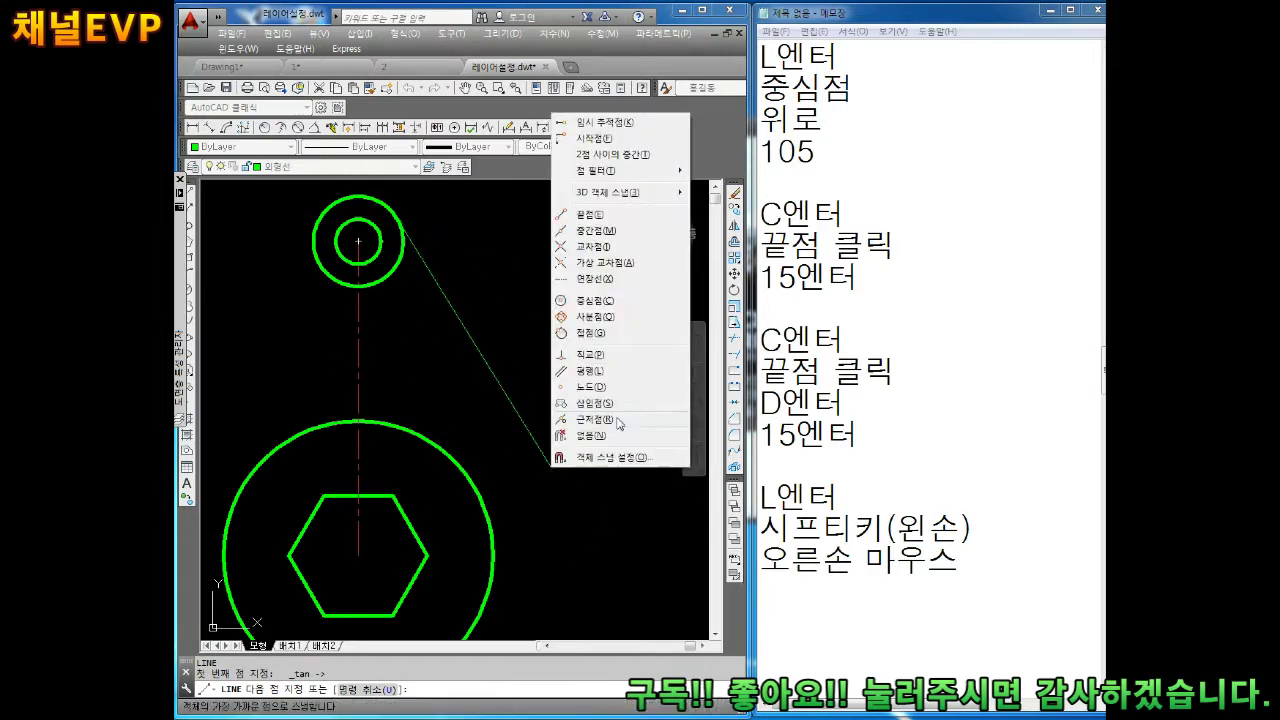
click(590, 332)
click(495, 520)
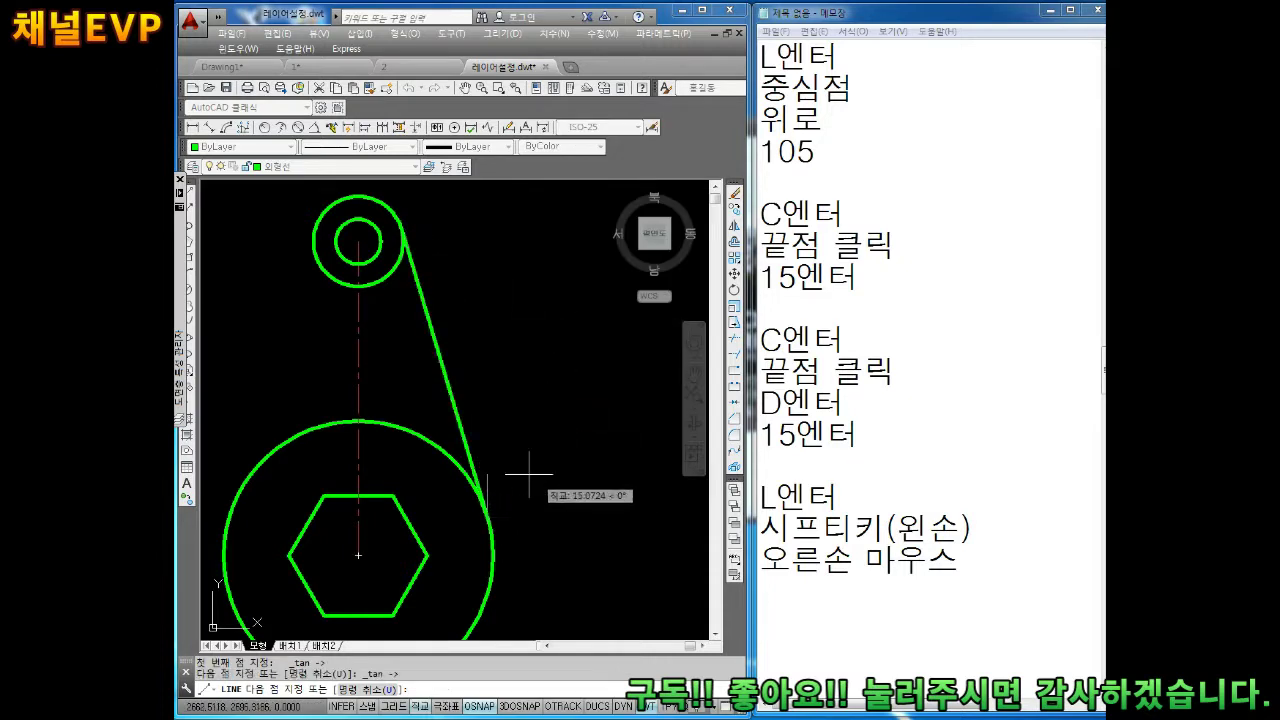
mouse_move(523, 463)
middle_down()
mouse_move(559, 463)
mouse_move(557, 382)
middle_up()
key(Escape)
key(Escape)
scroll(557, 382, down, 2)
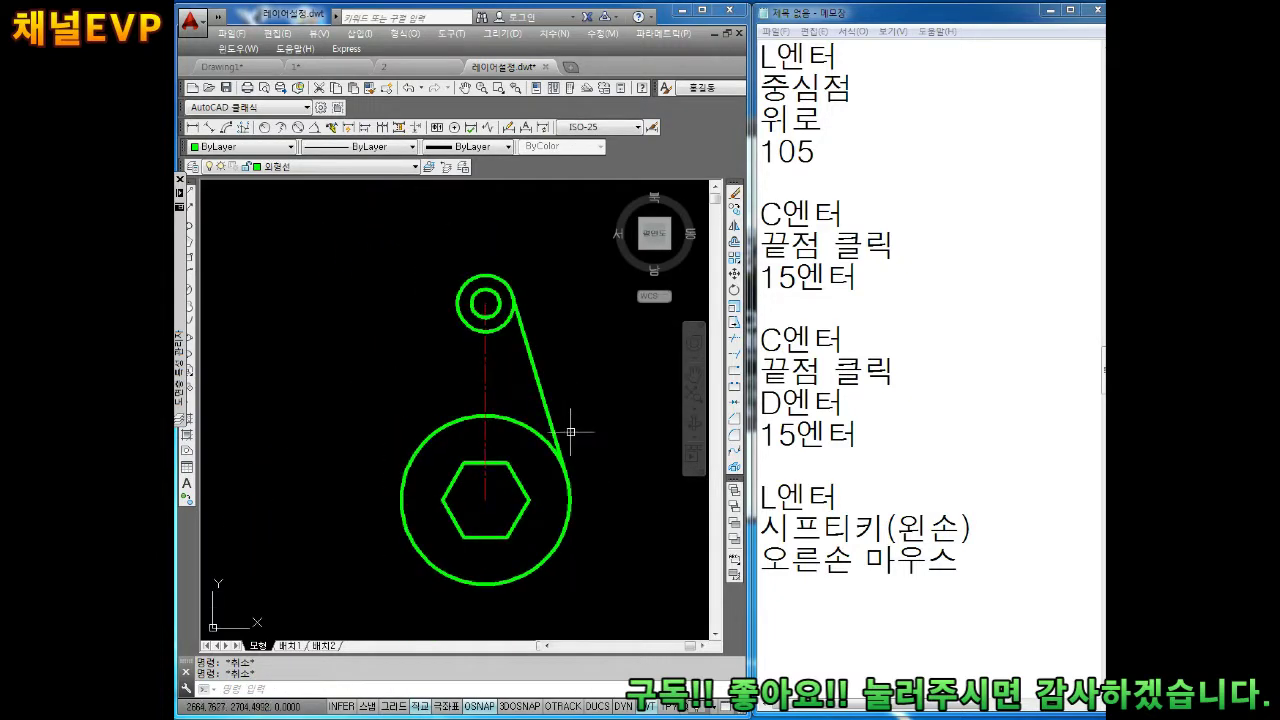
scroll(556, 404, up, 2)
Step: Add the note '수직선 그려주시고' in Notepad
click(786, 599)
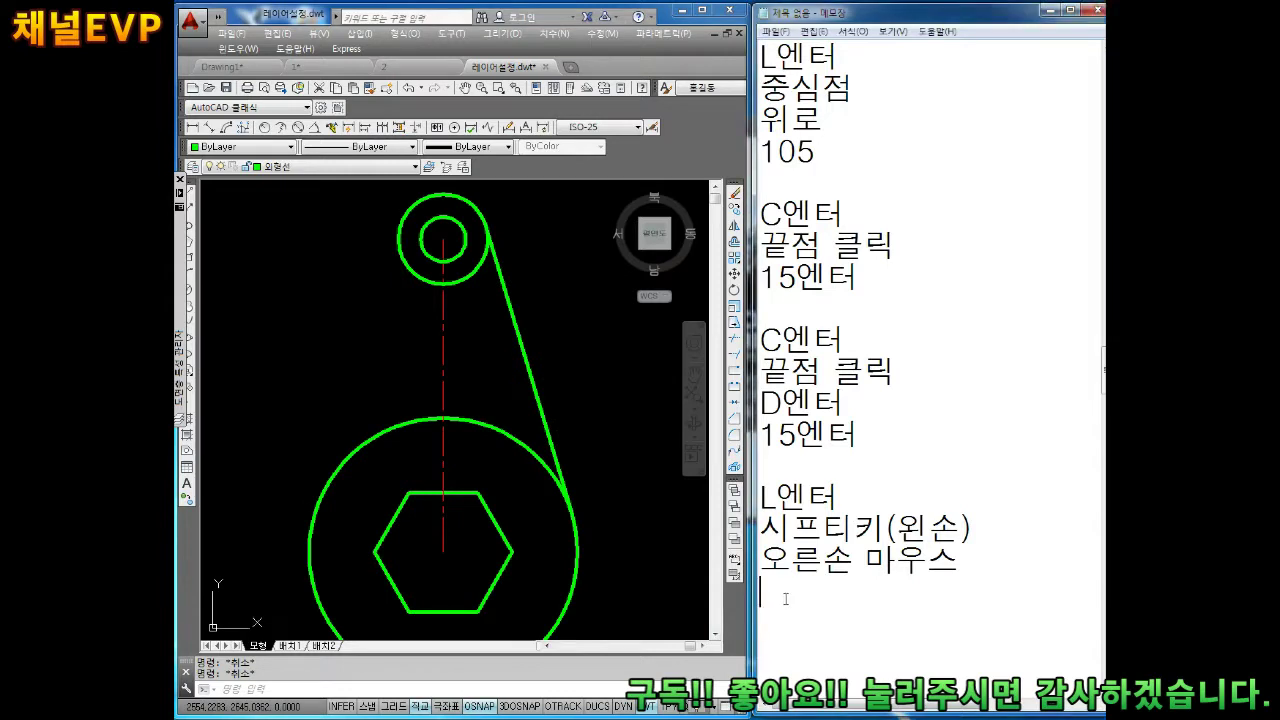
key(Return)
key(Return)
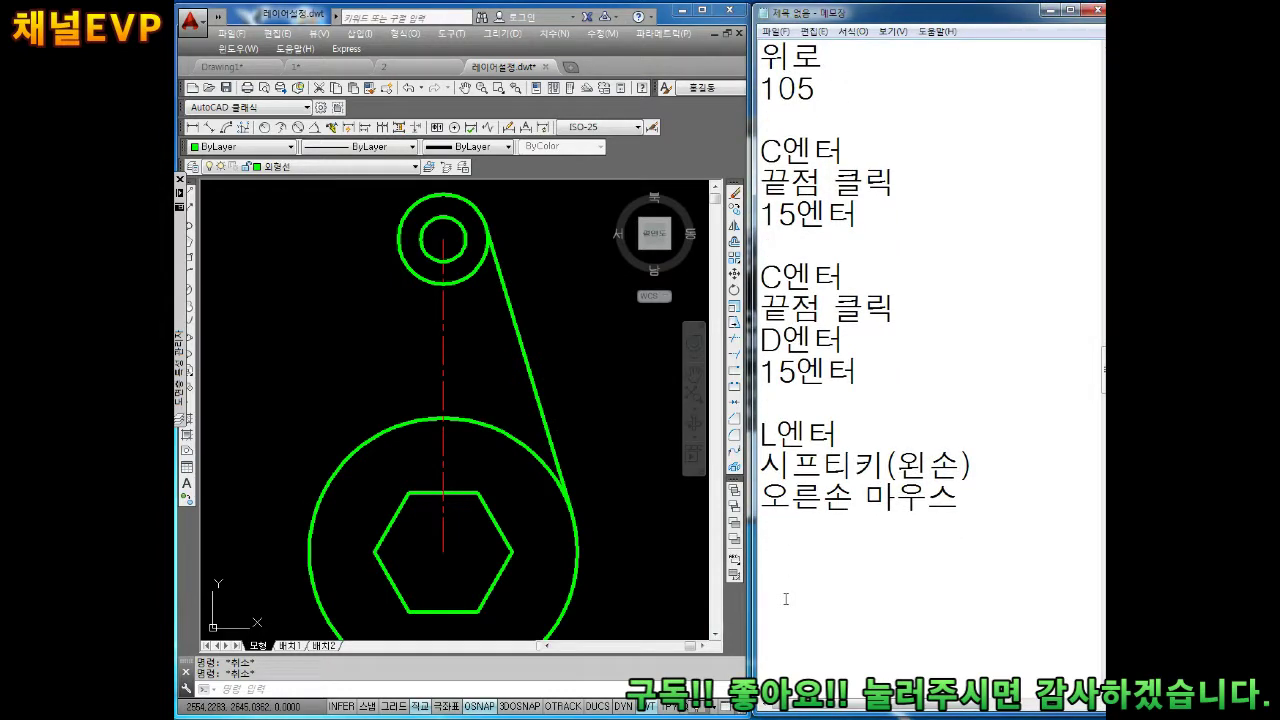
text(수직)
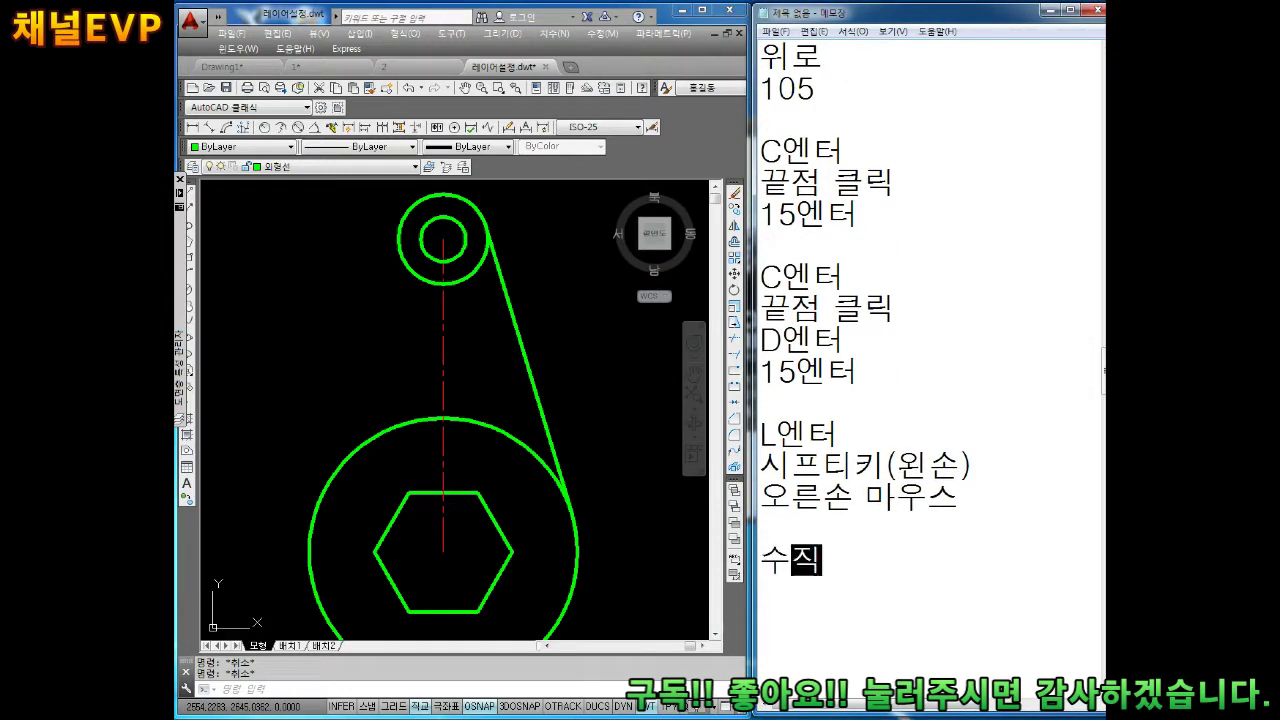
text(선 그려)
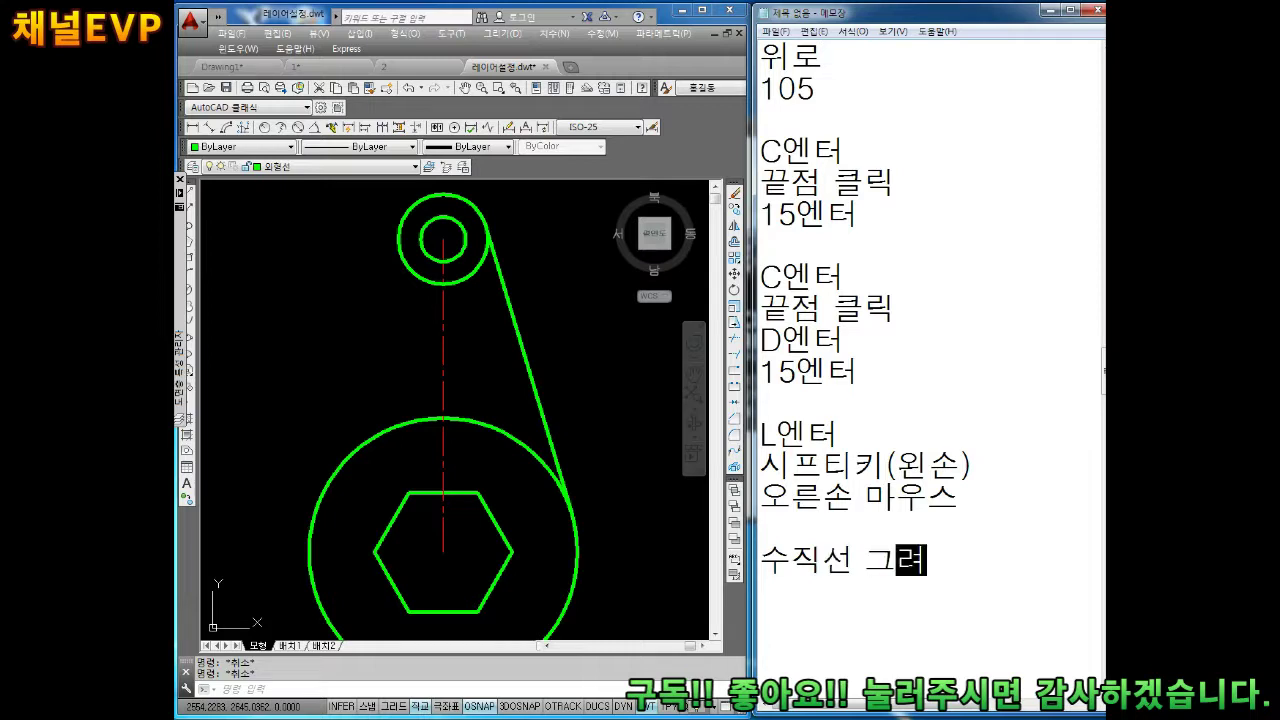
text(주시고)
key(Return)
key(Return)
key(Return)
key(Return)
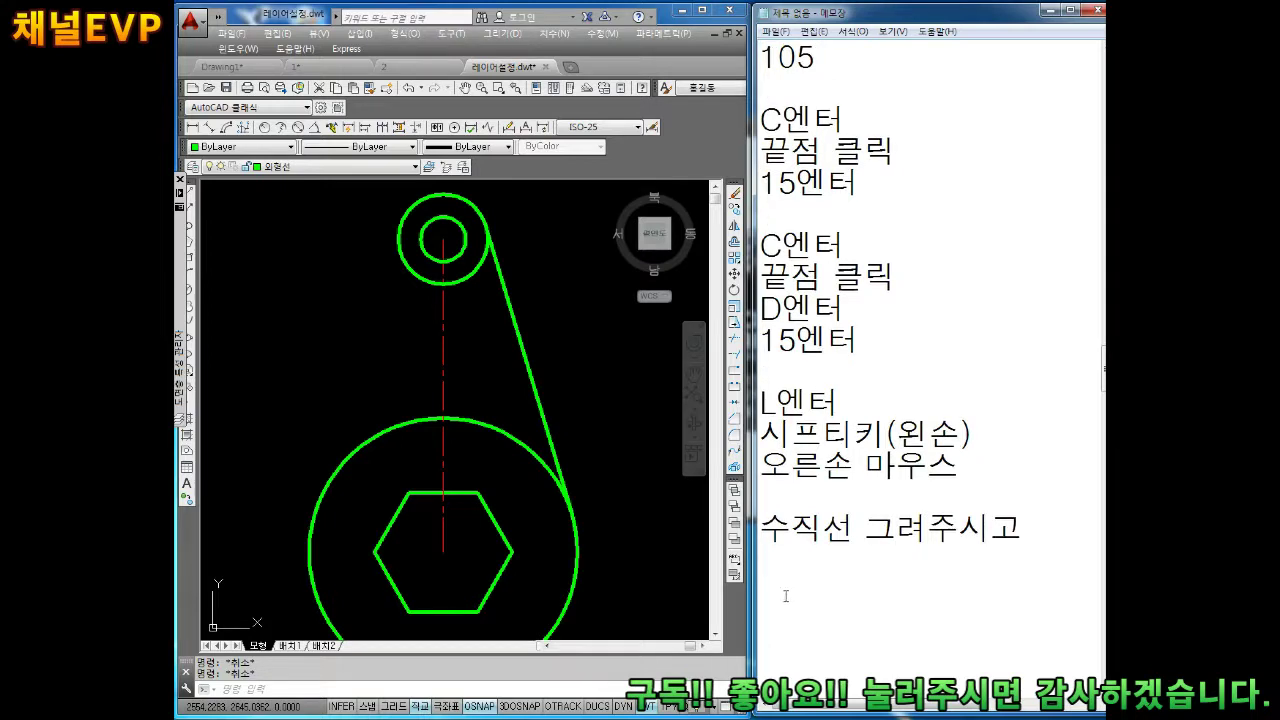
Step: Draw a vertical line from the top circle's left side down into the large circle
click(380, 281)
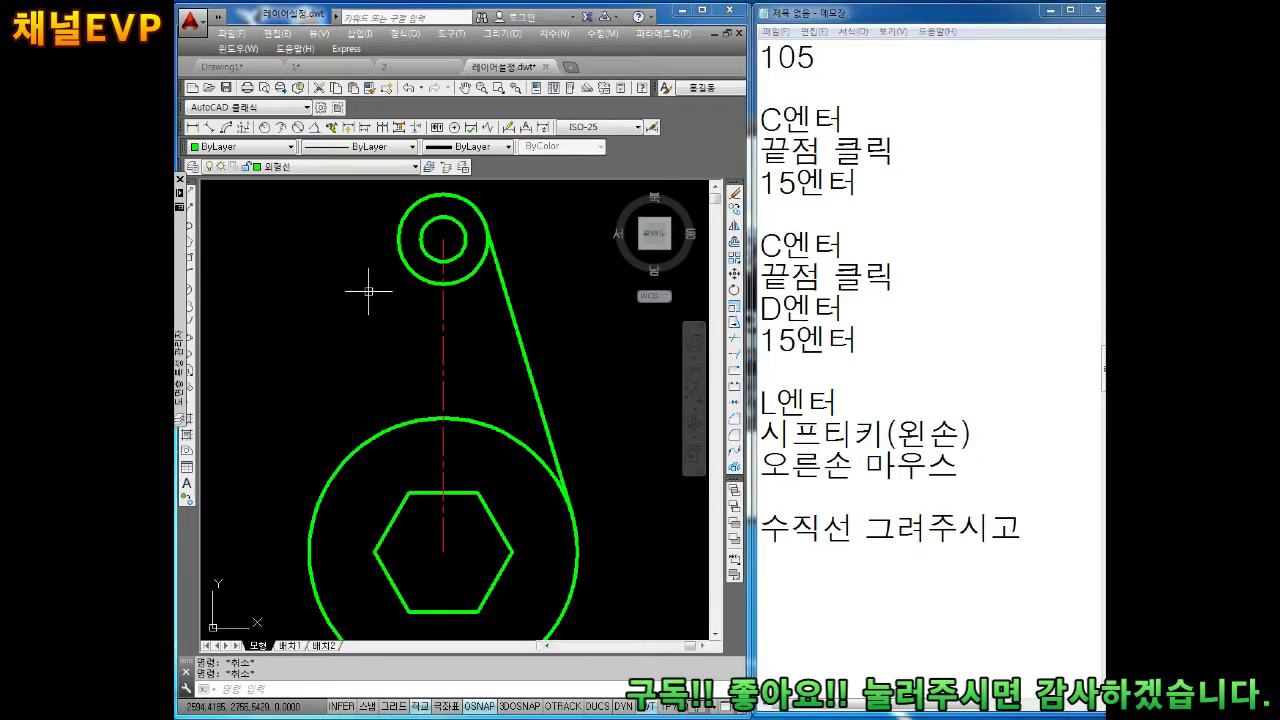
text(l)
key(Return)
click(443, 238)
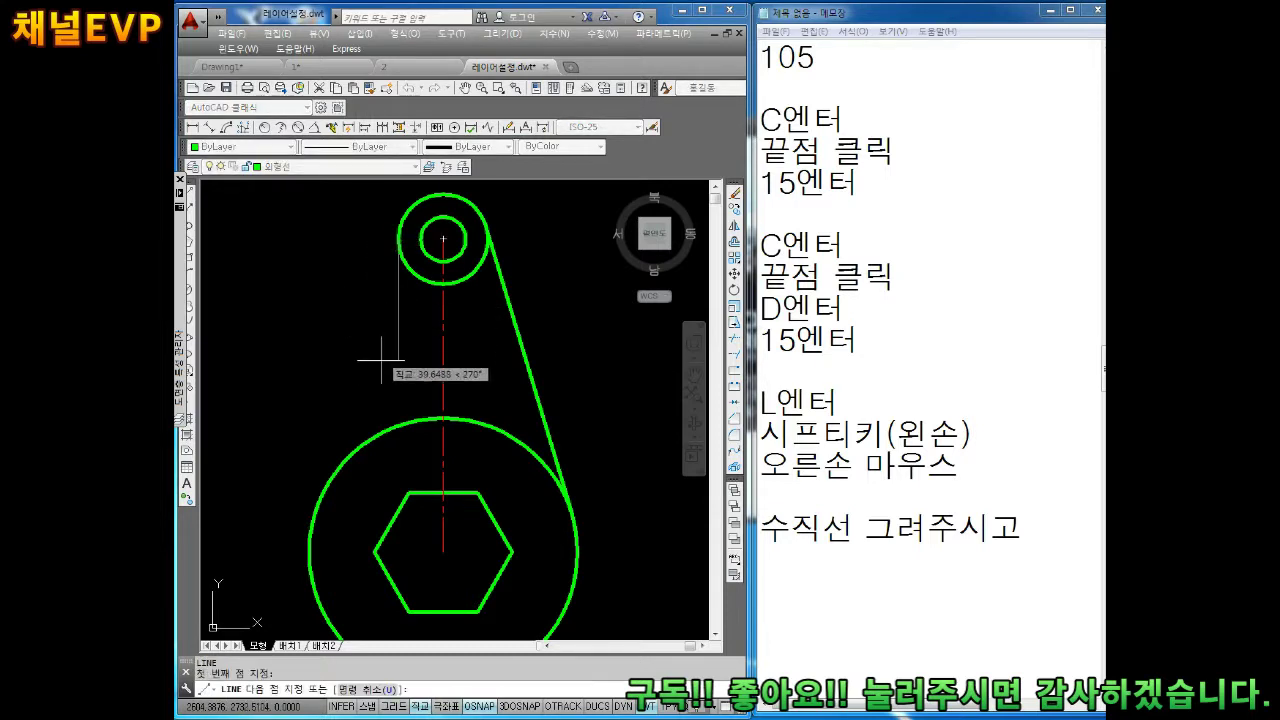
click(395, 472)
key(Escape)
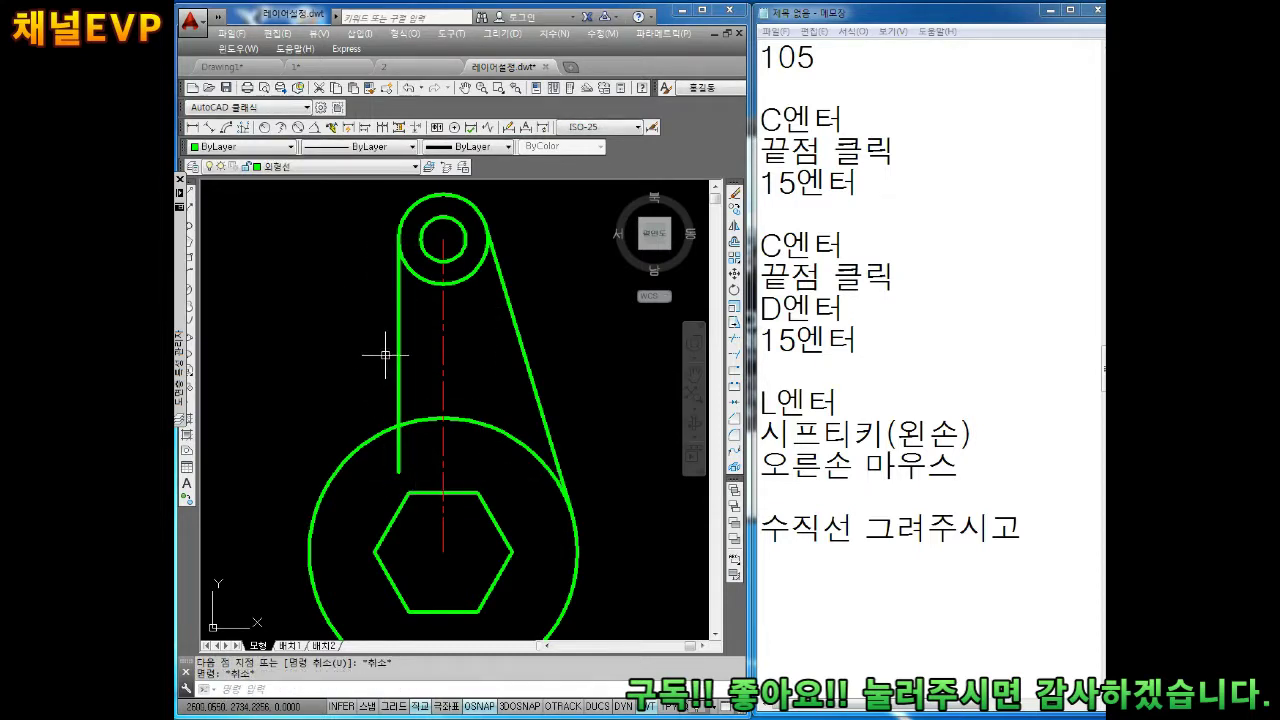
key(Escape)
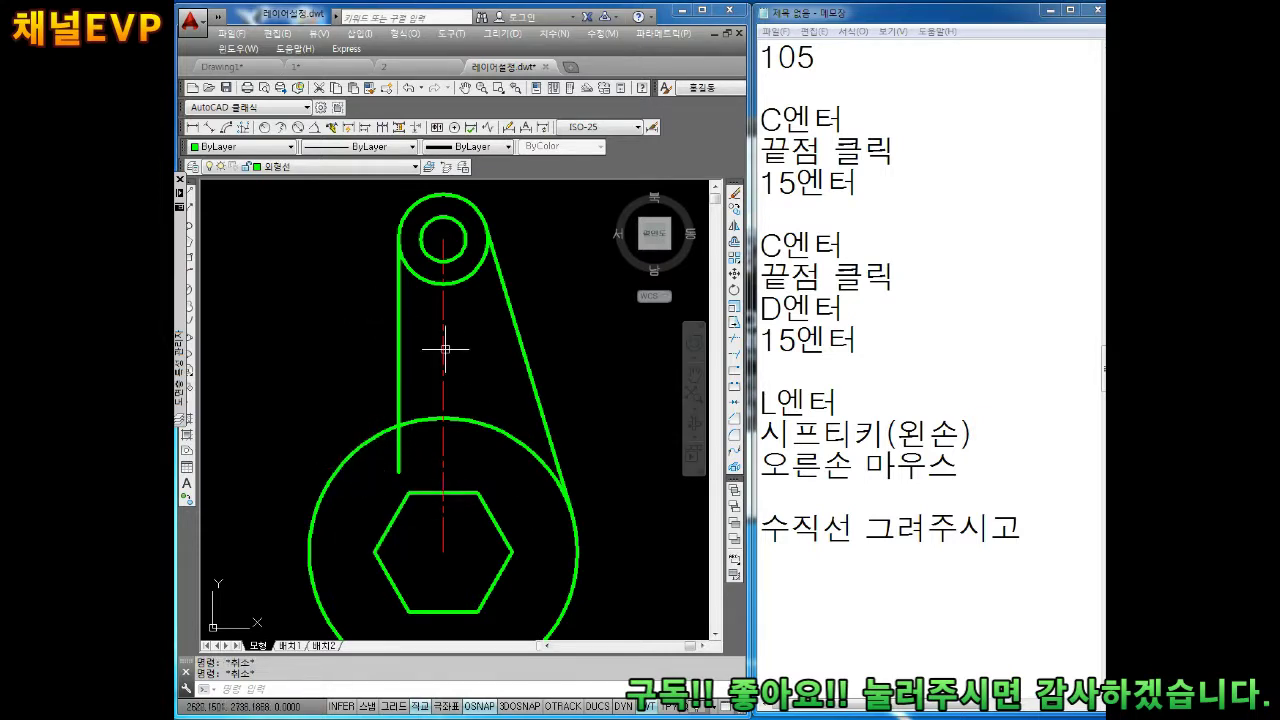
middle_drag(402, 471, 428, 399)
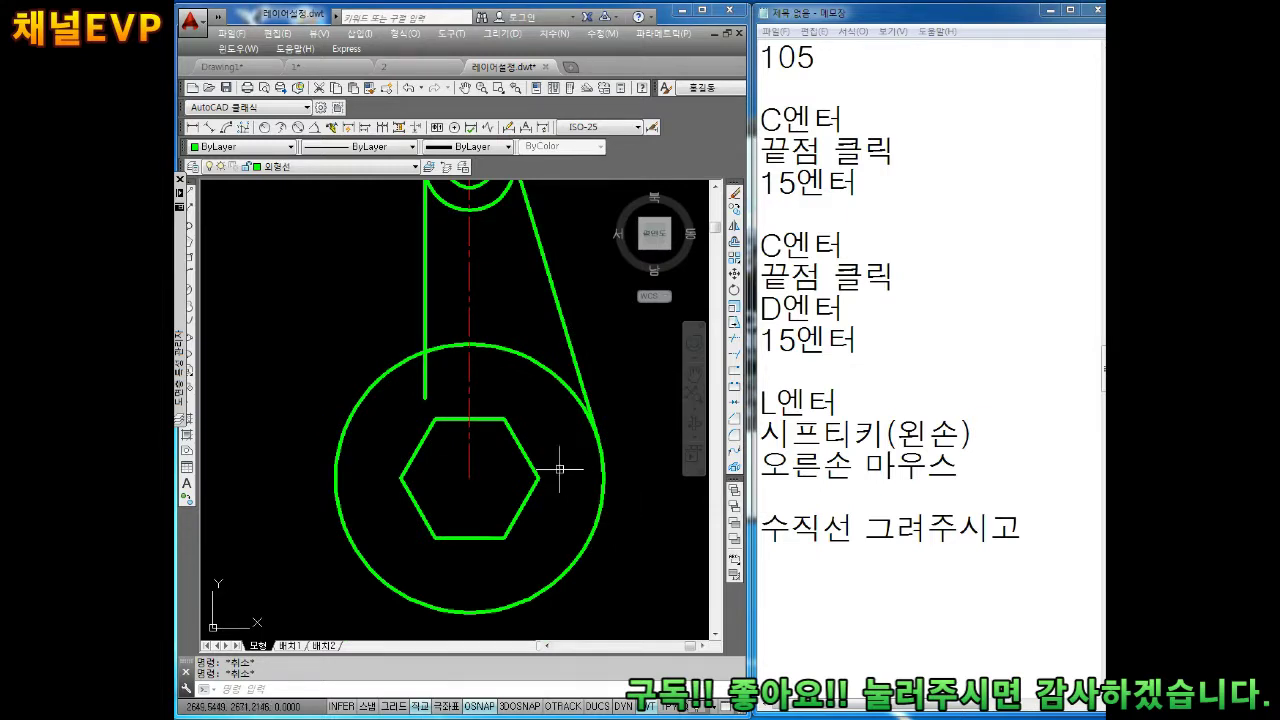
Step: Add the note '수평선 그리기' in Notepad
middle_drag(545, 440, 553, 465)
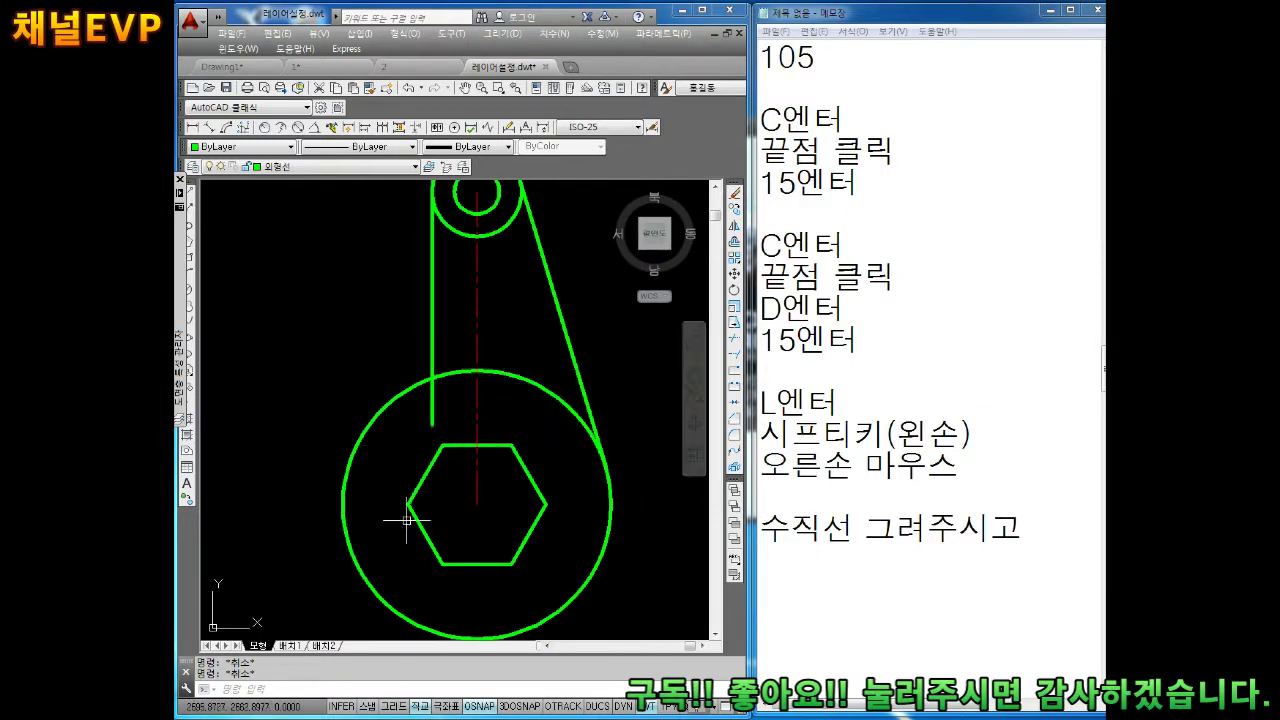
scroll(414, 523, up, 2)
scroll(466, 443, down, 3)
scroll(486, 468, up, 1)
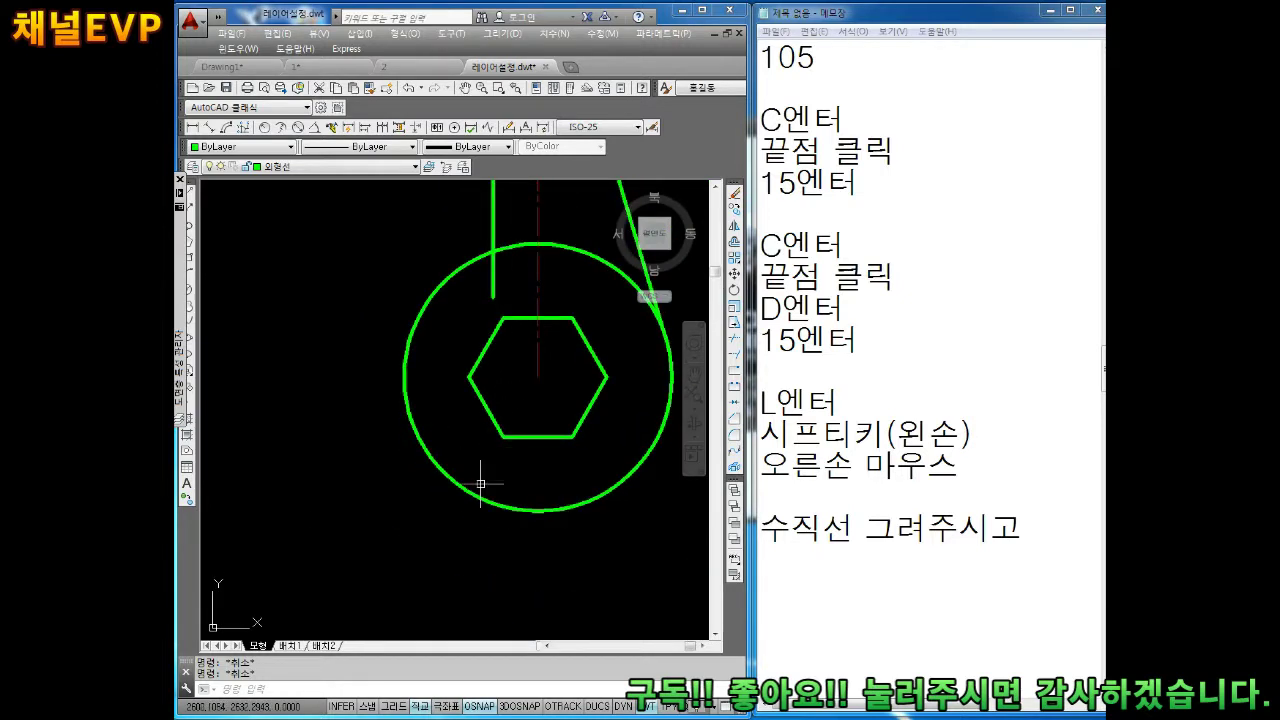
click(851, 593)
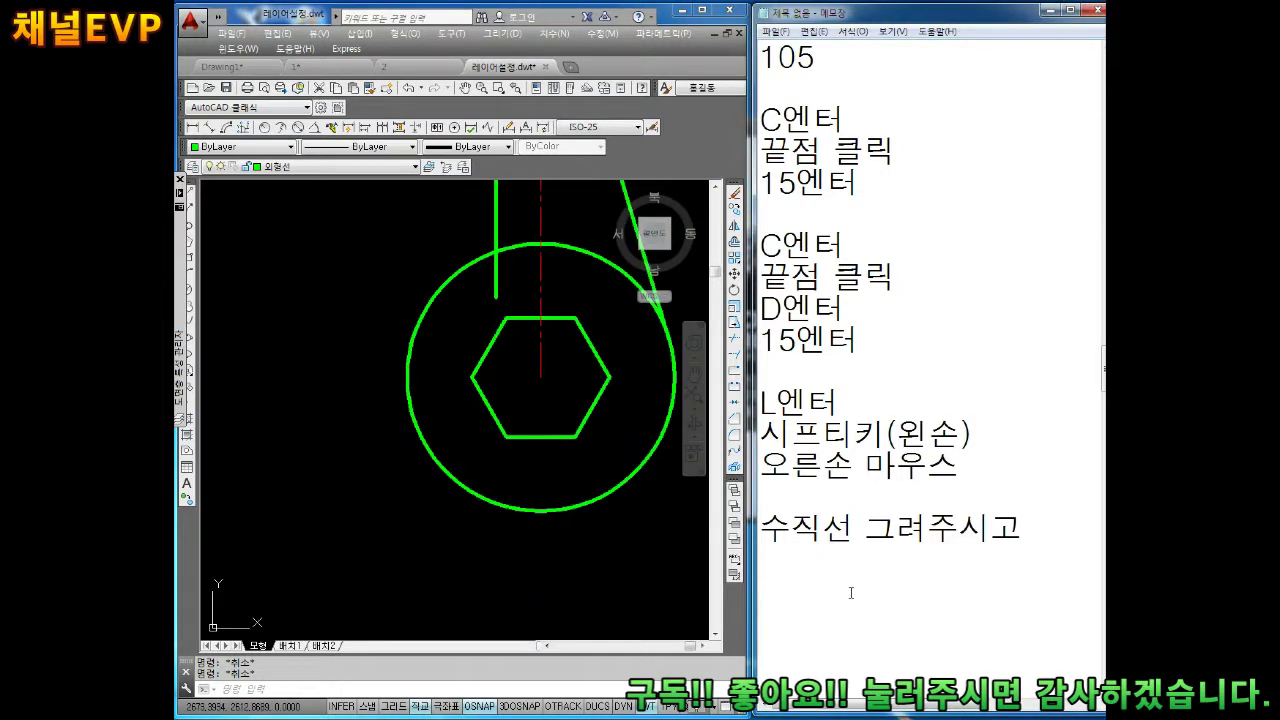
text(수평선 그리)
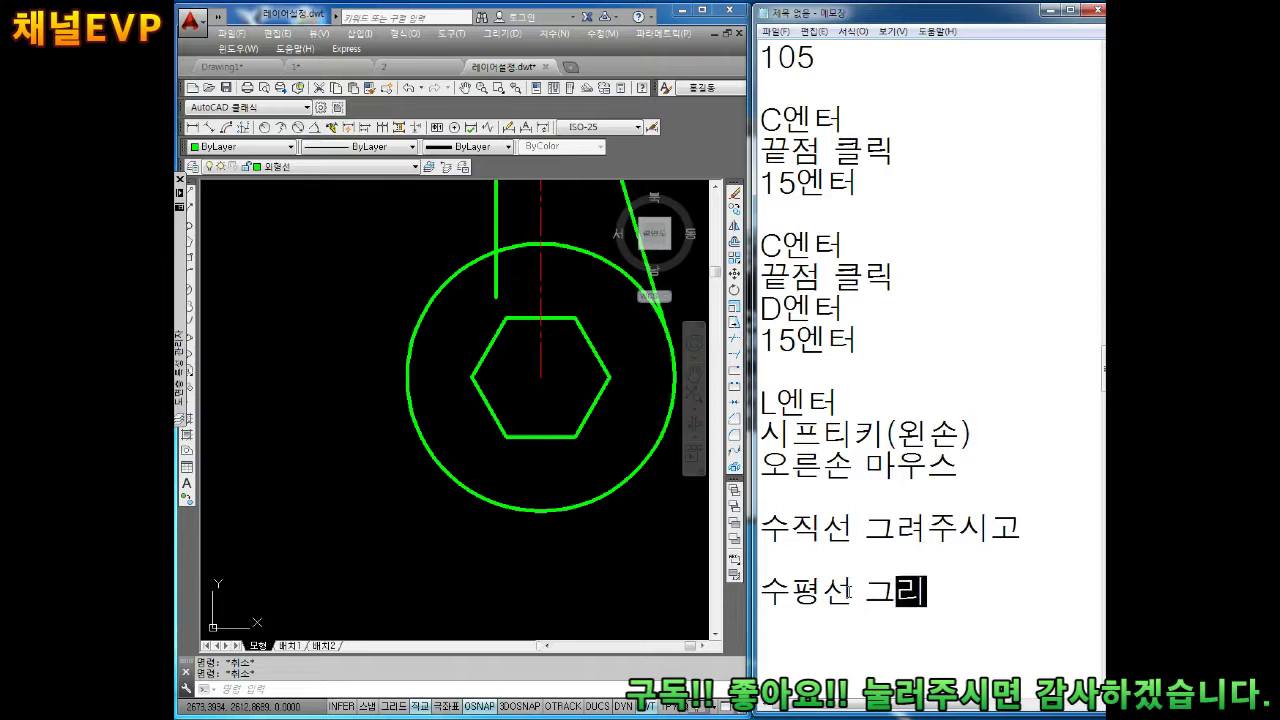
text(기)
key(Return)
scroll(851, 593, up, 1)
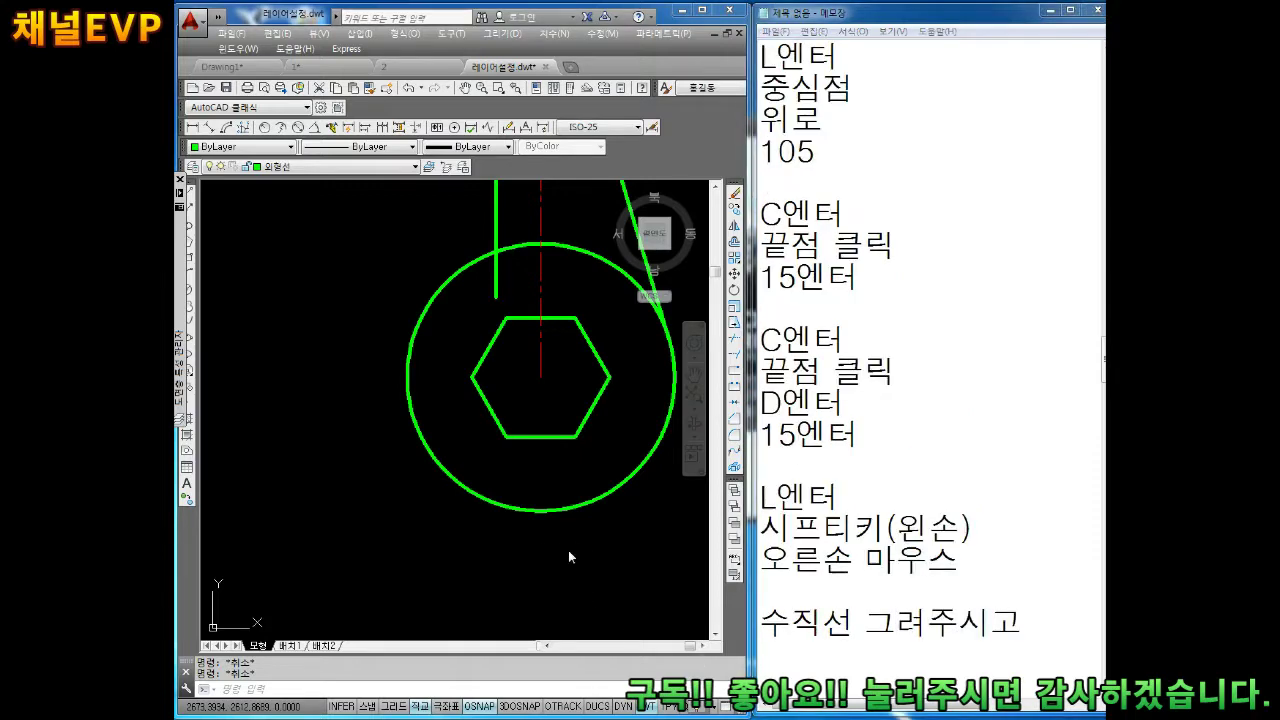
text(L)
Step: Draw a horizontal line running left from the large circle's bottom quadrant
click(585, 570)
text(l)
key(Return)
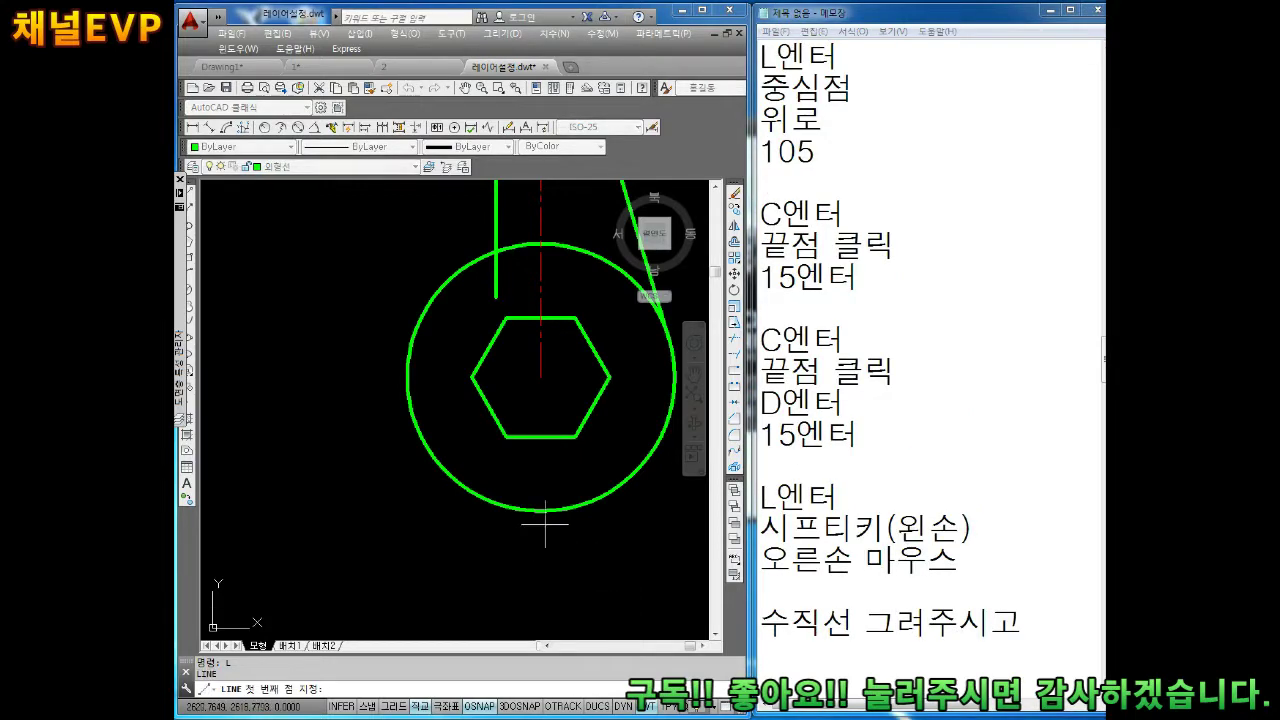
click(541, 511)
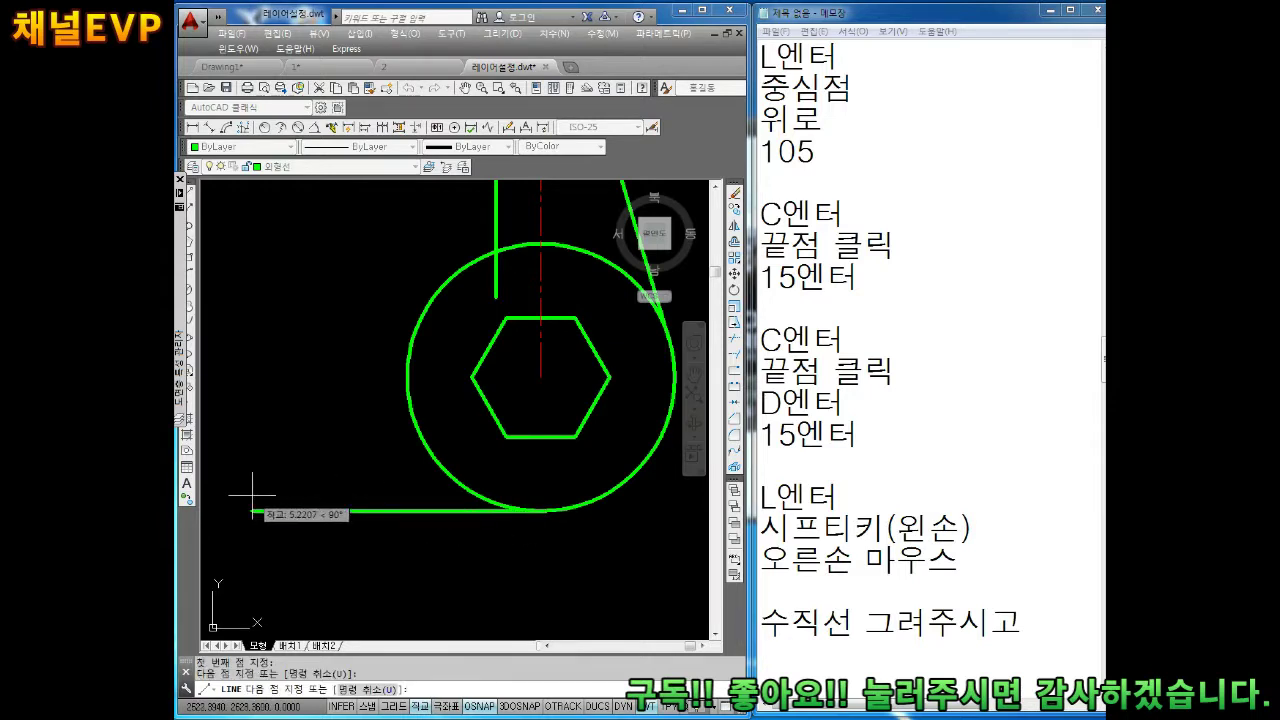
key(Escape)
middle_drag(443, 557, 509, 491)
scroll(503, 514, down, 2)
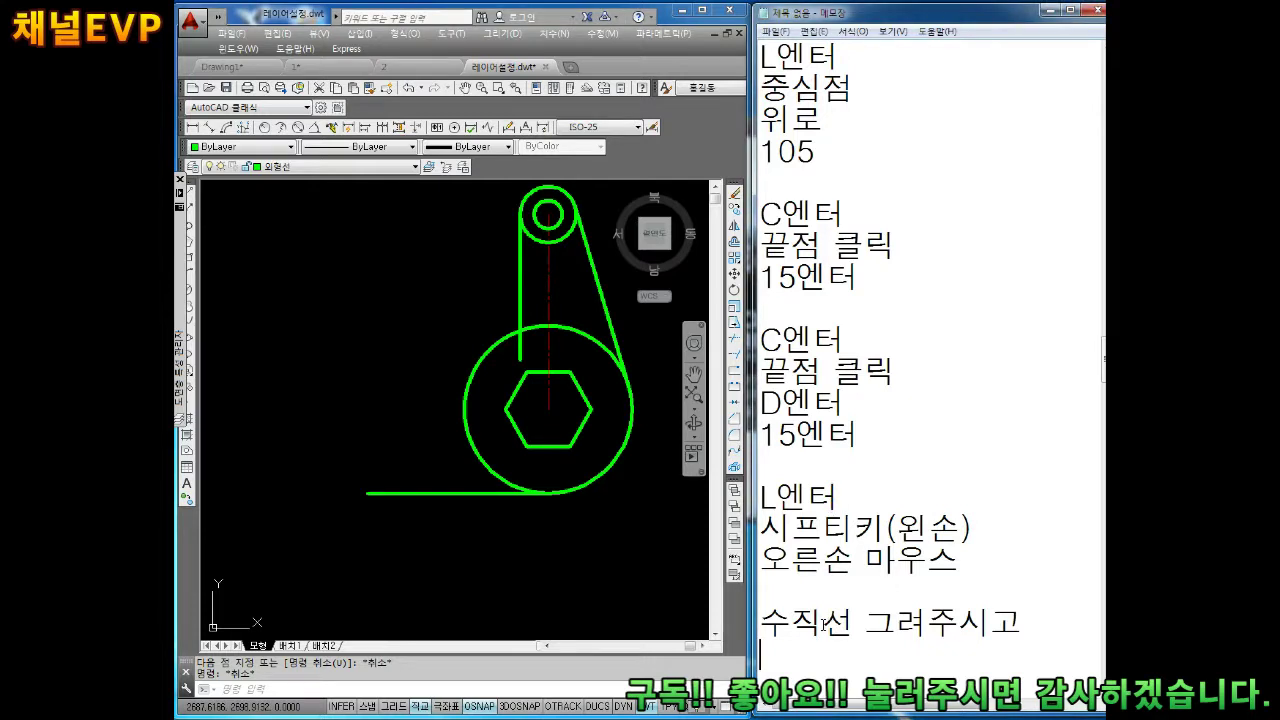
Step: Write the offset steps (O엔터, 75, 도형클릭, 위로 클릭) into the notes
key(Down)
key(Down)
key(Down)
key(Down)
key(Down)
key(Down)
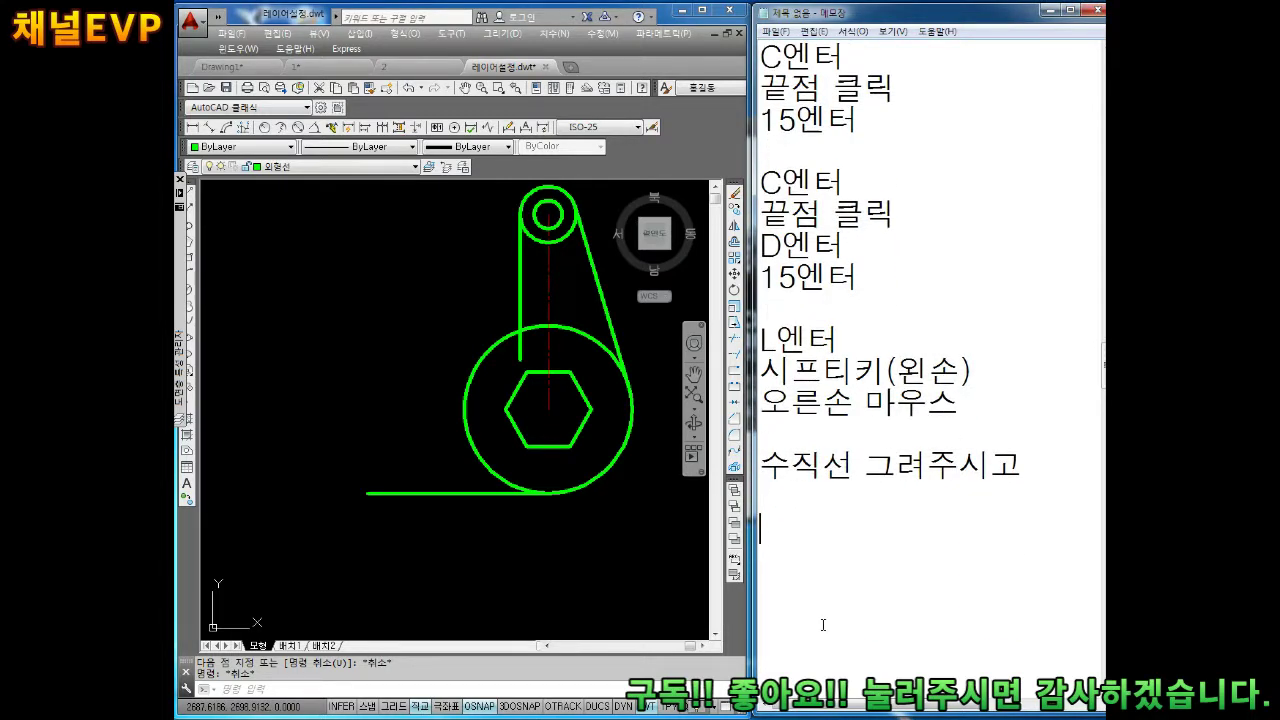
key(BackSpace)
text(O엔터)
key(Return)
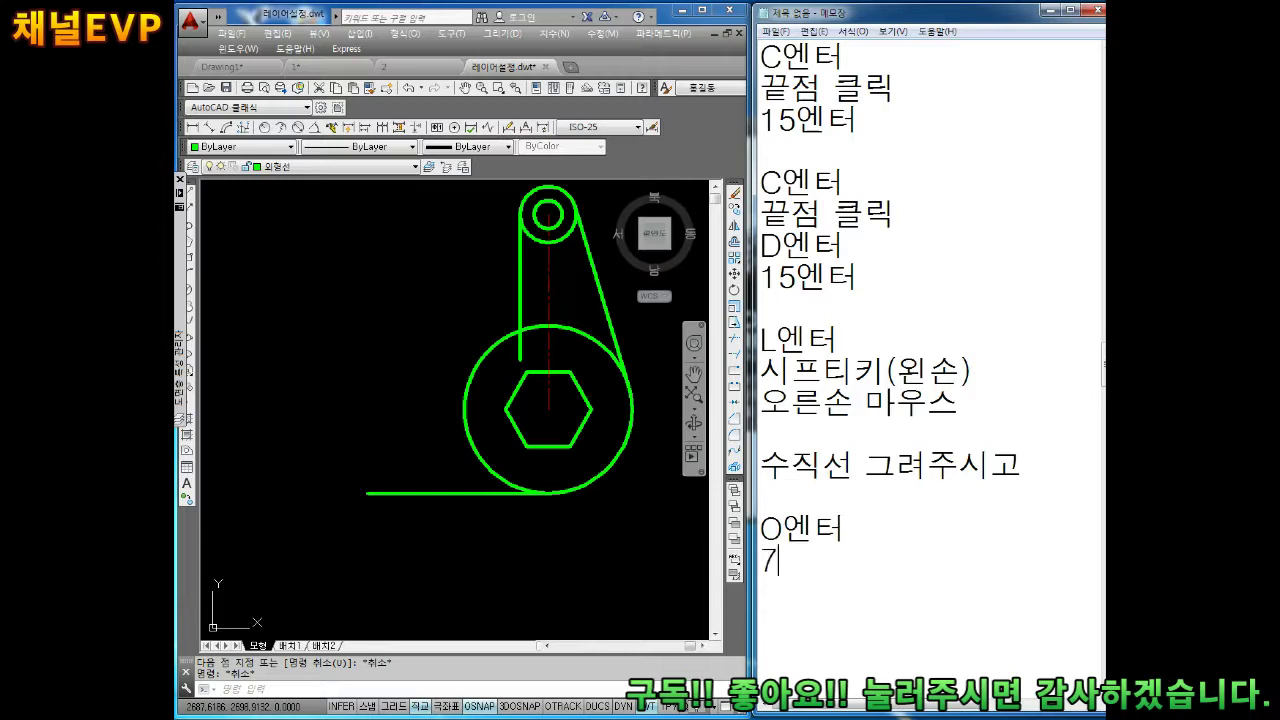
text(5엔터)
key(Return)
text(위로)
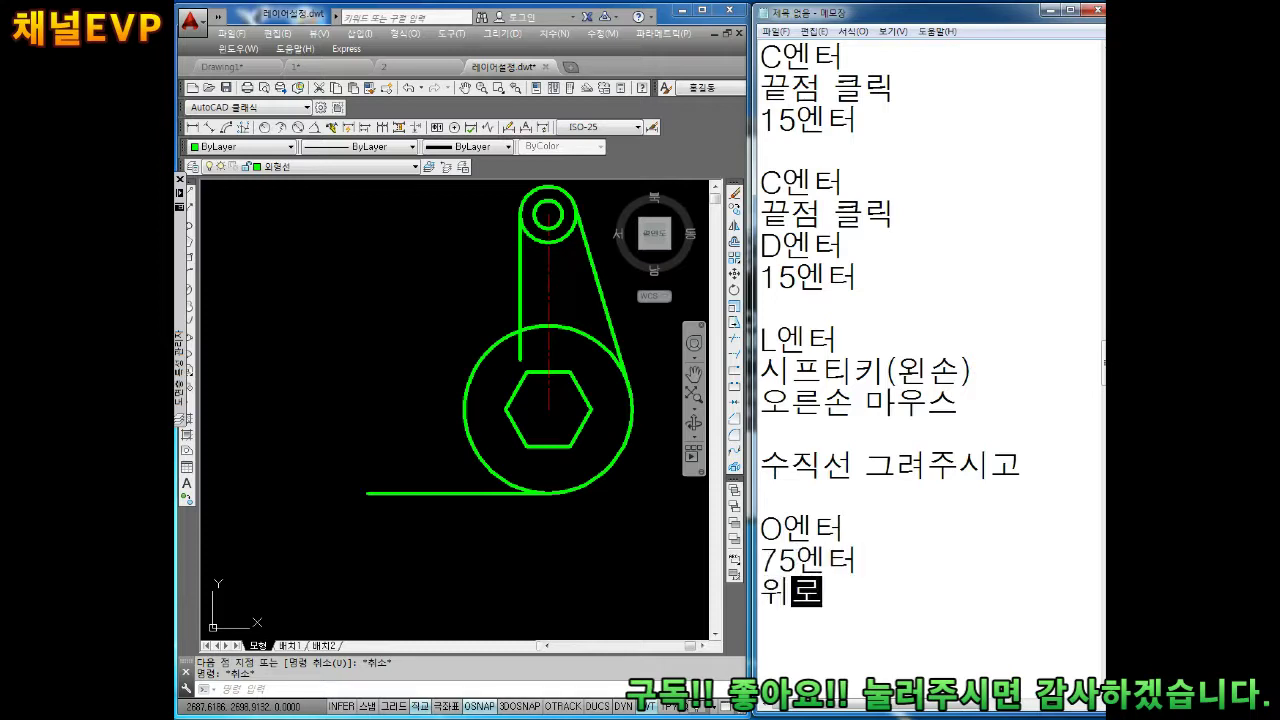
text( 클)
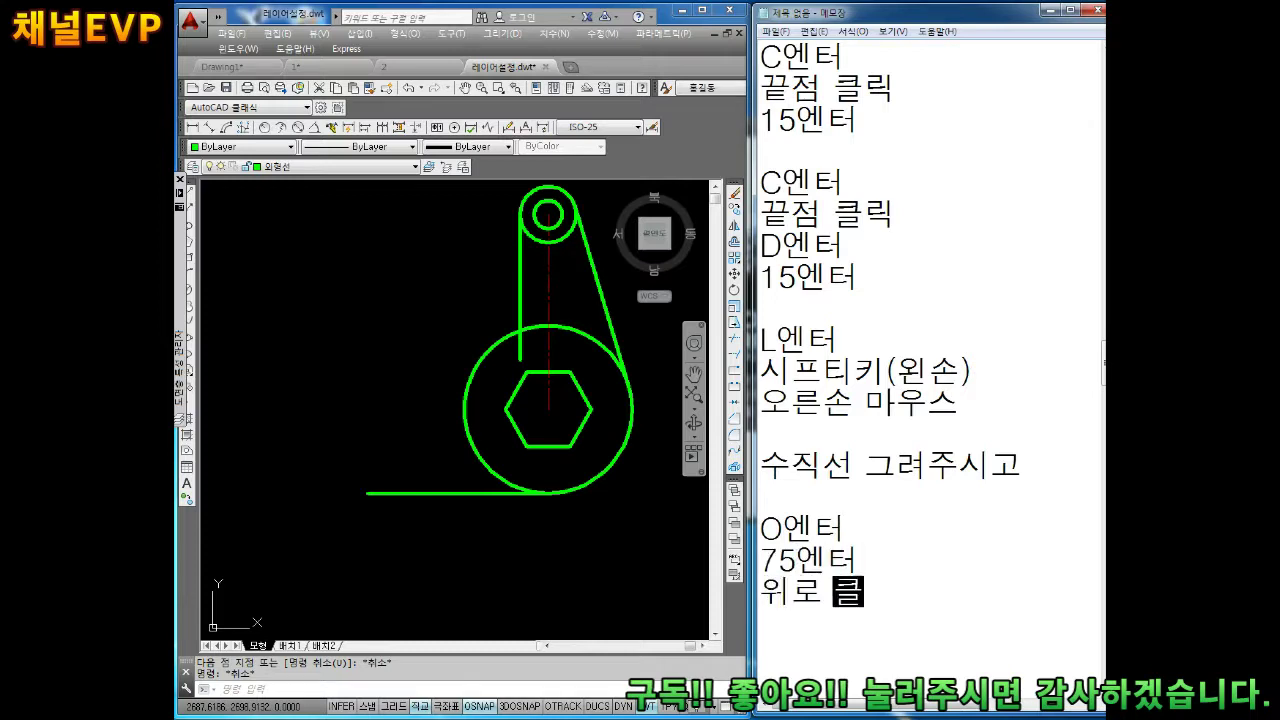
text(릭)
key(Return)
key(Return)
key(Return)
key(Return)
key(Up)
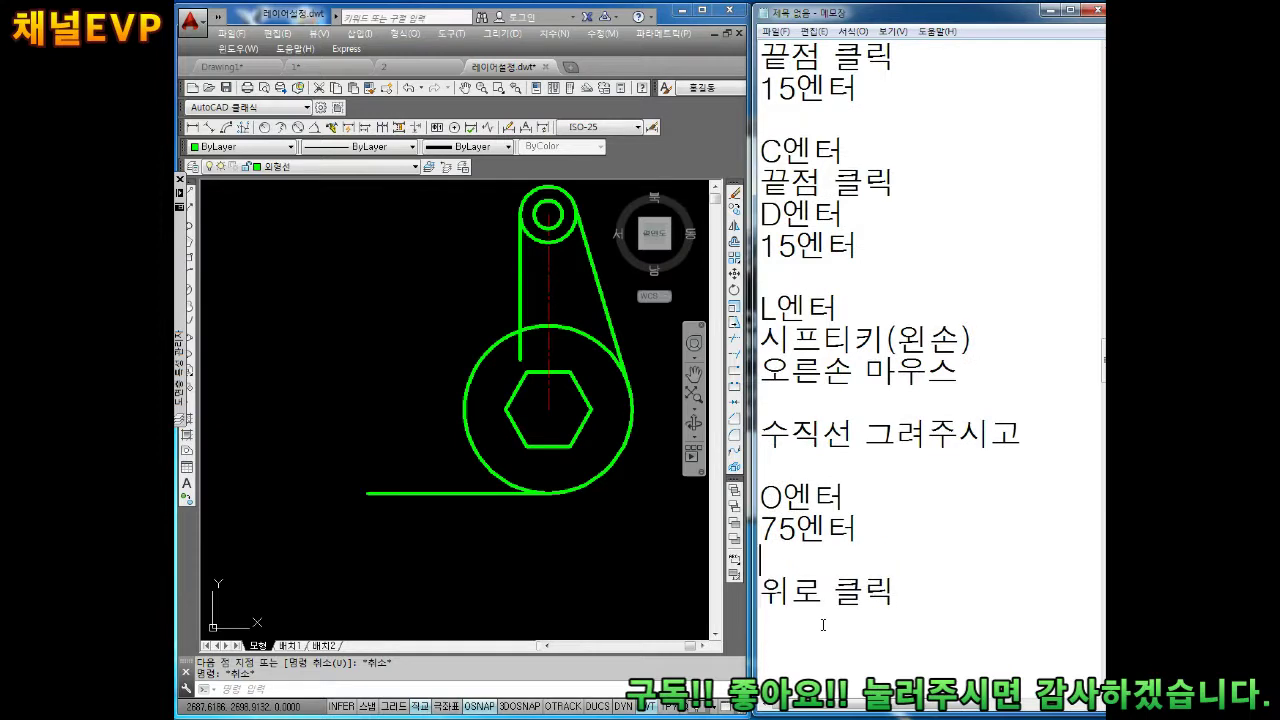
text(도형)
text(클리ㄱ)
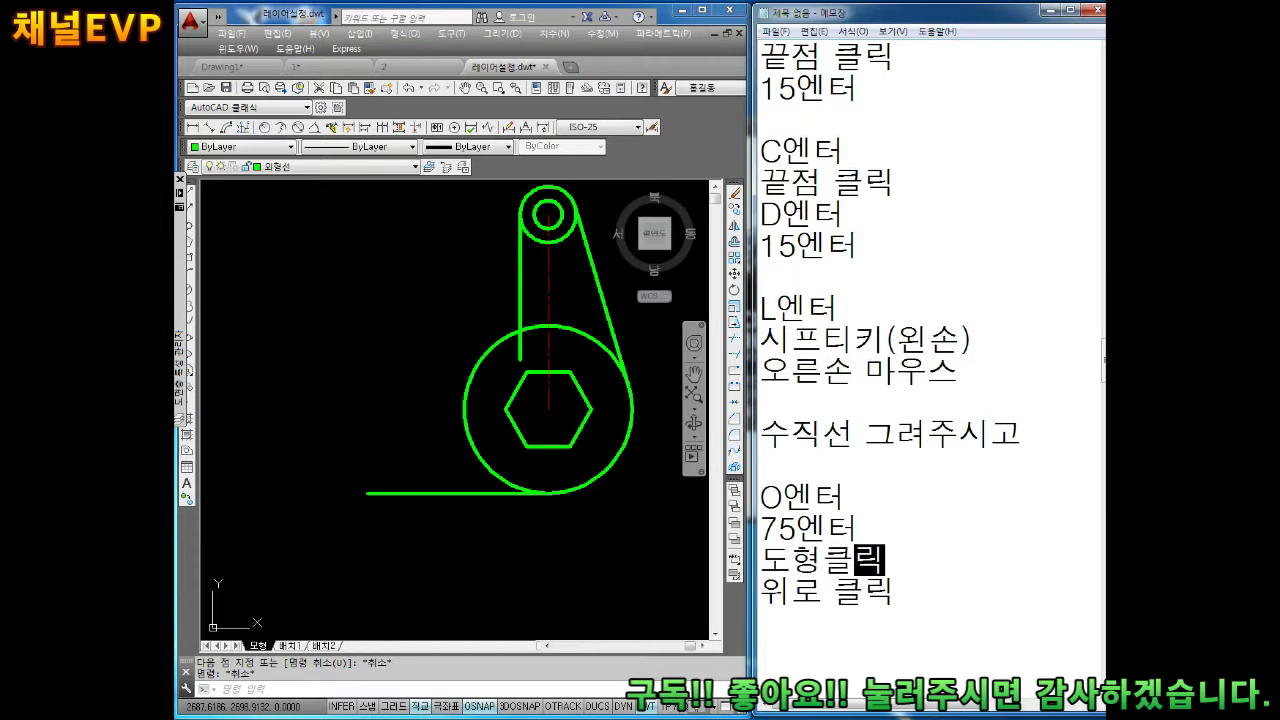
key(Return)
key(BackSpace)
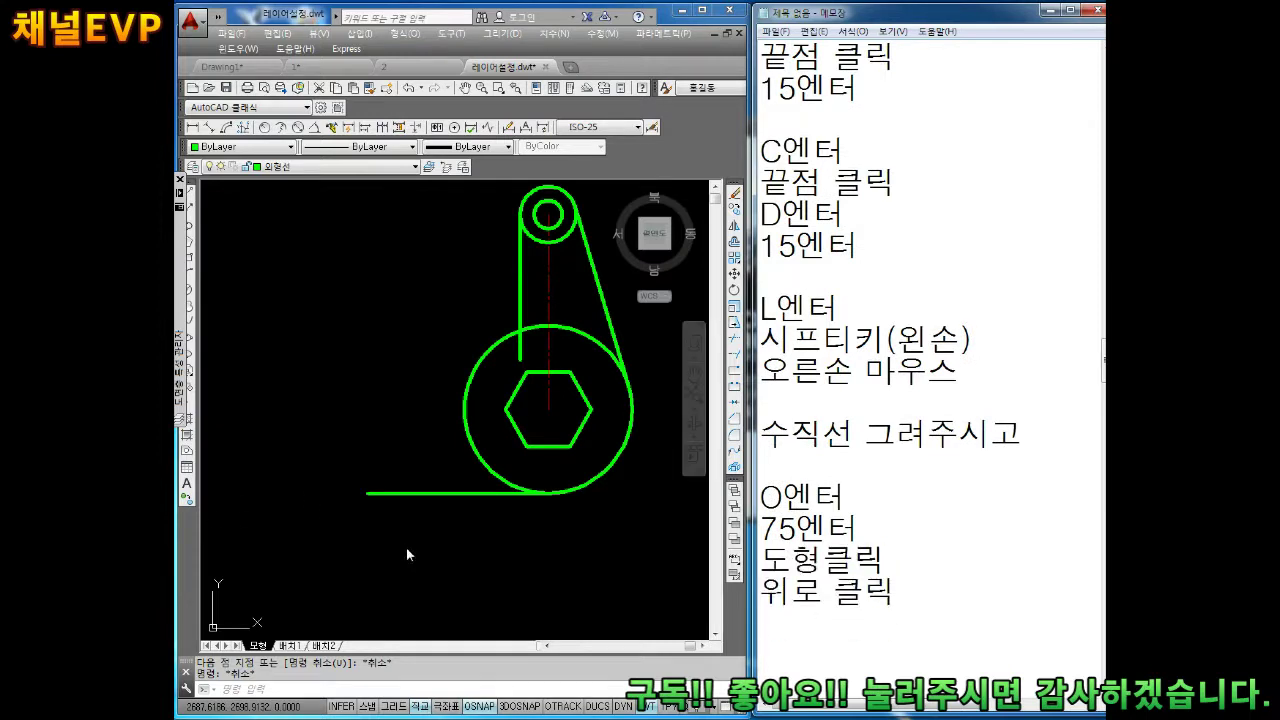
Step: Offset the bottom line 75 units upward with the Offset command
middle_drag(501, 512, 480, 523)
key(Escape)
key(Return)
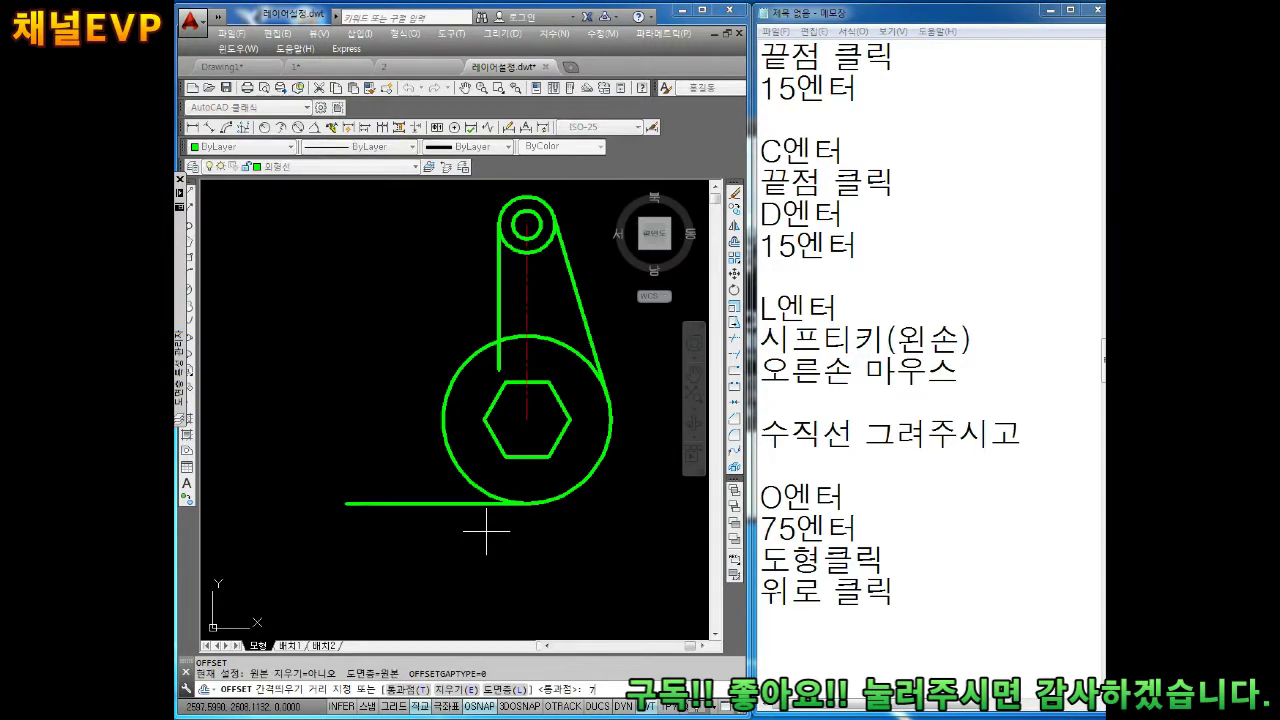
text(75)
key(Return)
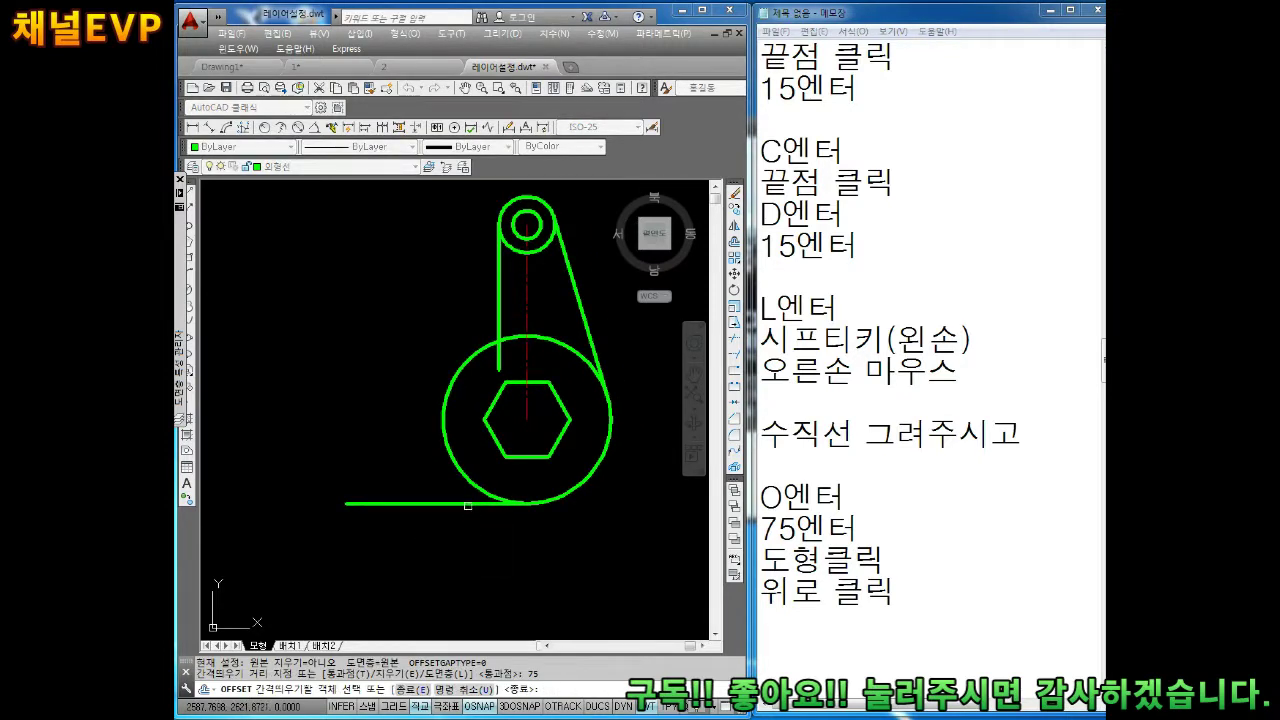
click(468, 506)
click(395, 330)
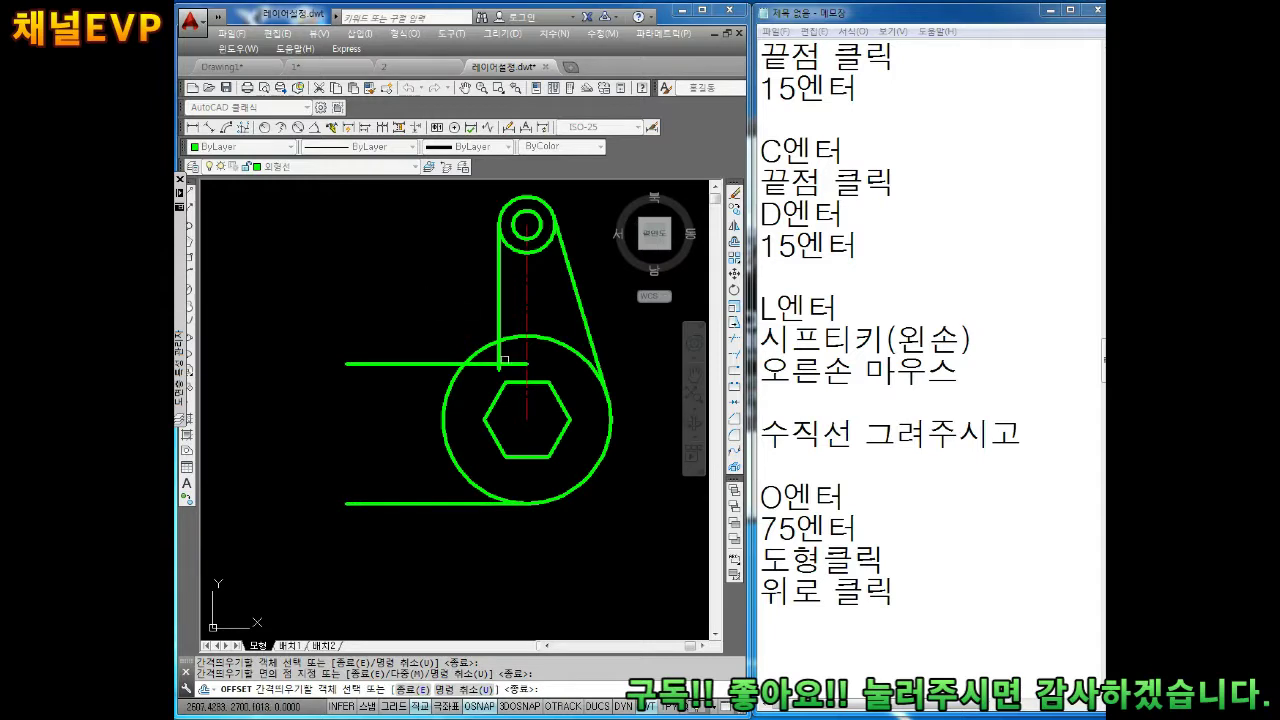
scroll(504, 359, up, 3)
scroll(504, 359, up, 3)
key(Escape)
key(Escape)
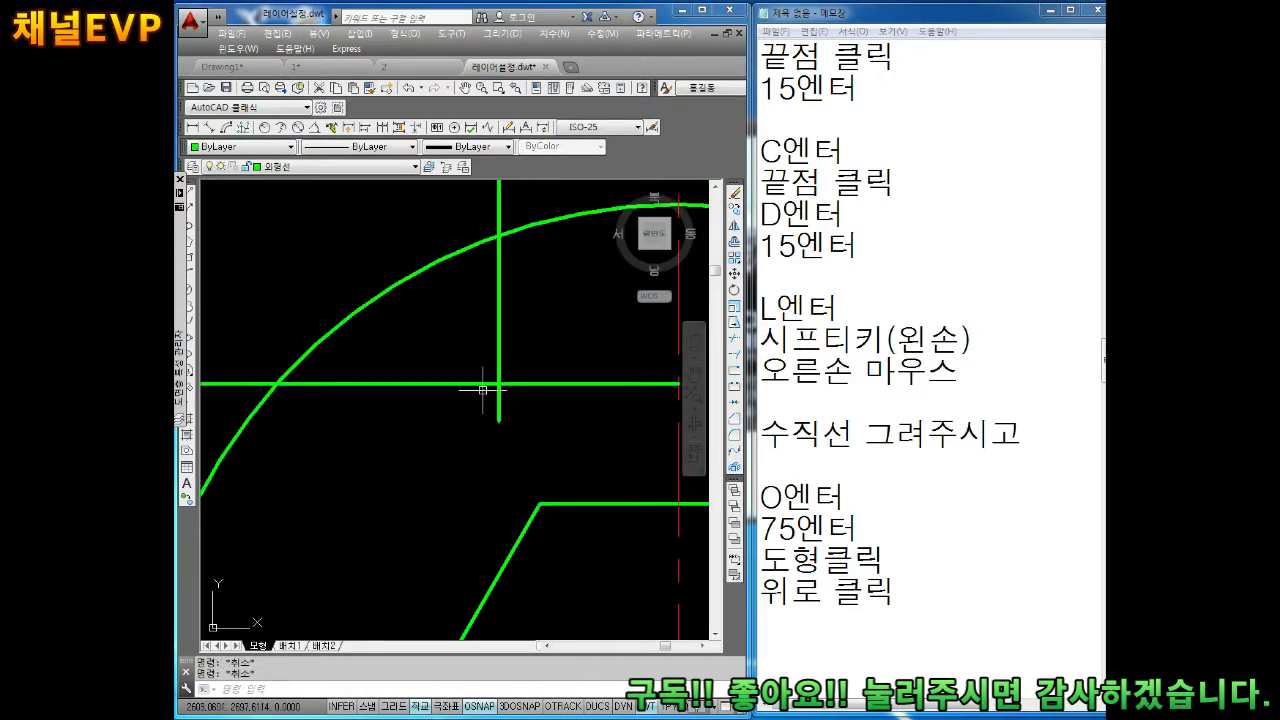
scroll(488, 390, down, 3)
scroll(494, 372, down, 2)
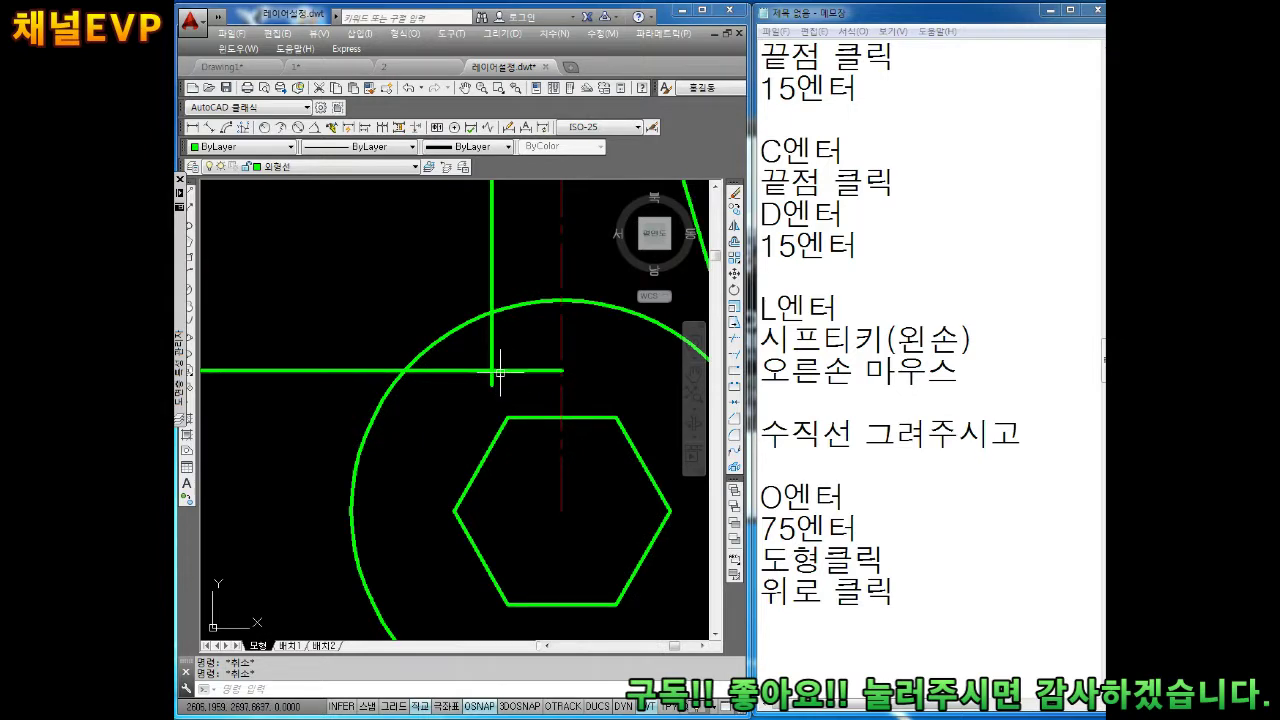
Step: Recolour the 75-offset horizontal line and the left vertical line Yellow
click(528, 348)
click(461, 379)
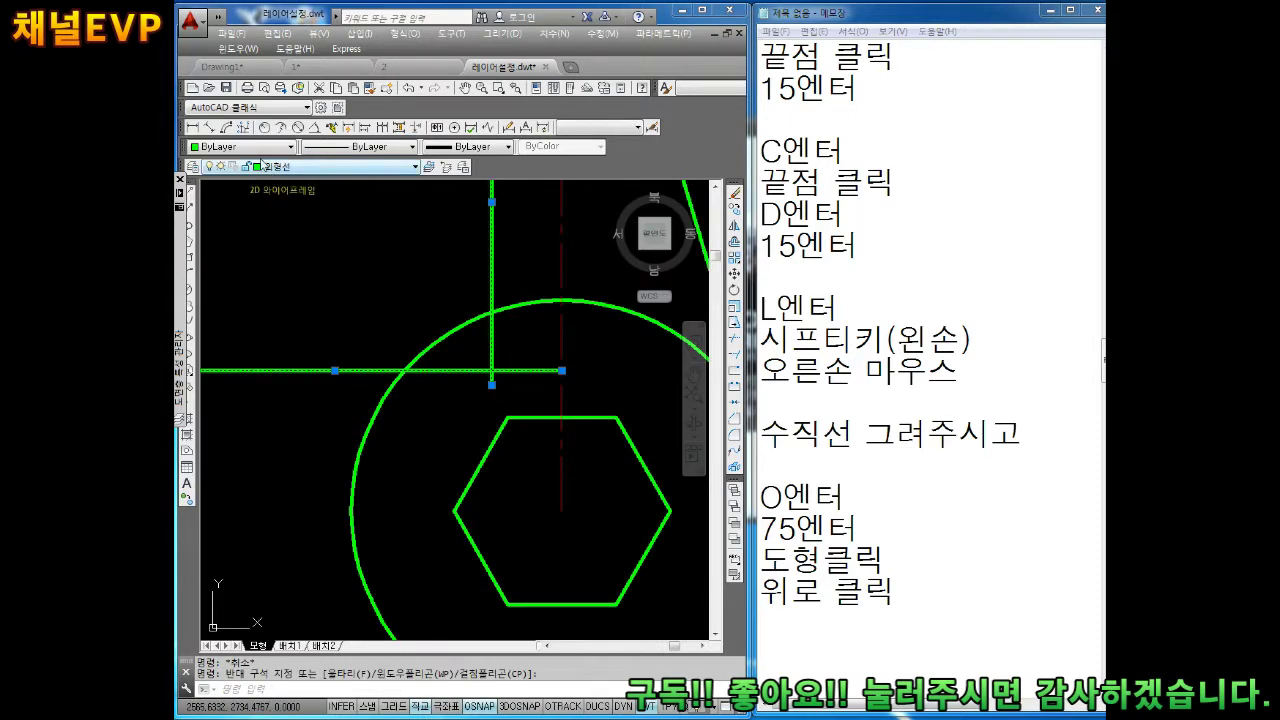
click(290, 146)
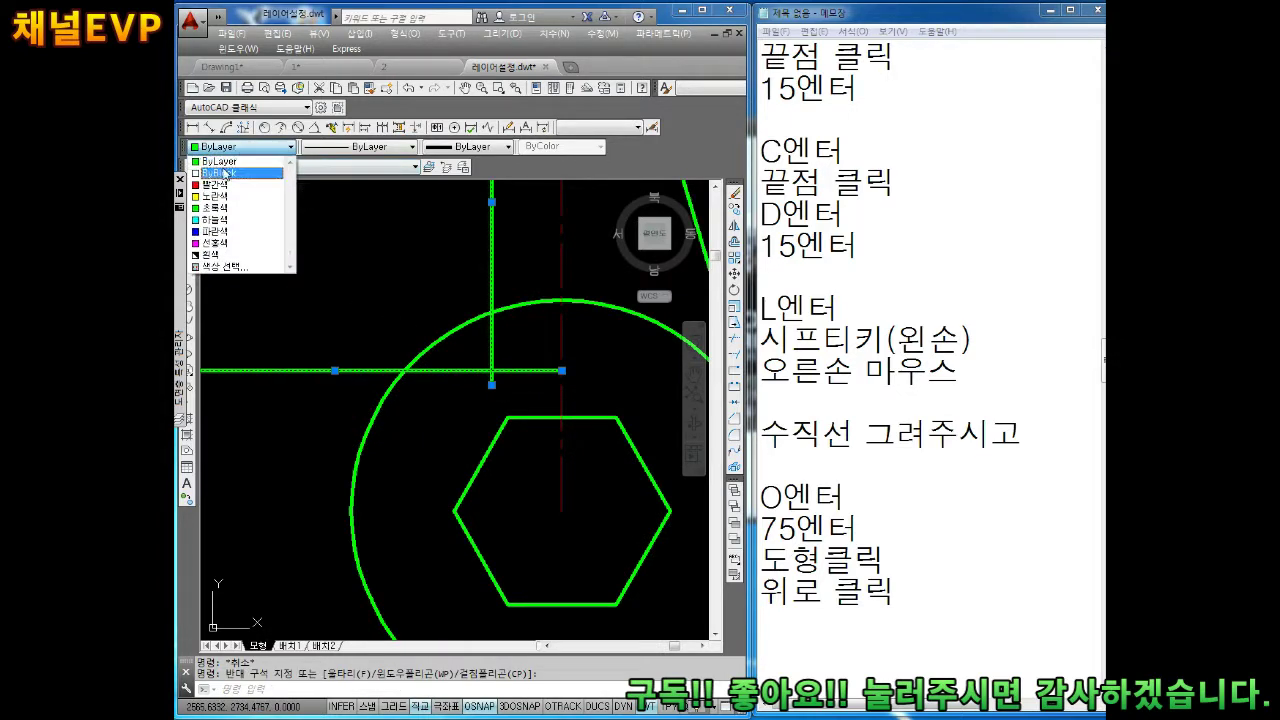
click(225, 195)
key(Escape)
scroll(253, 217, down, 3)
scroll(443, 351, up, 1)
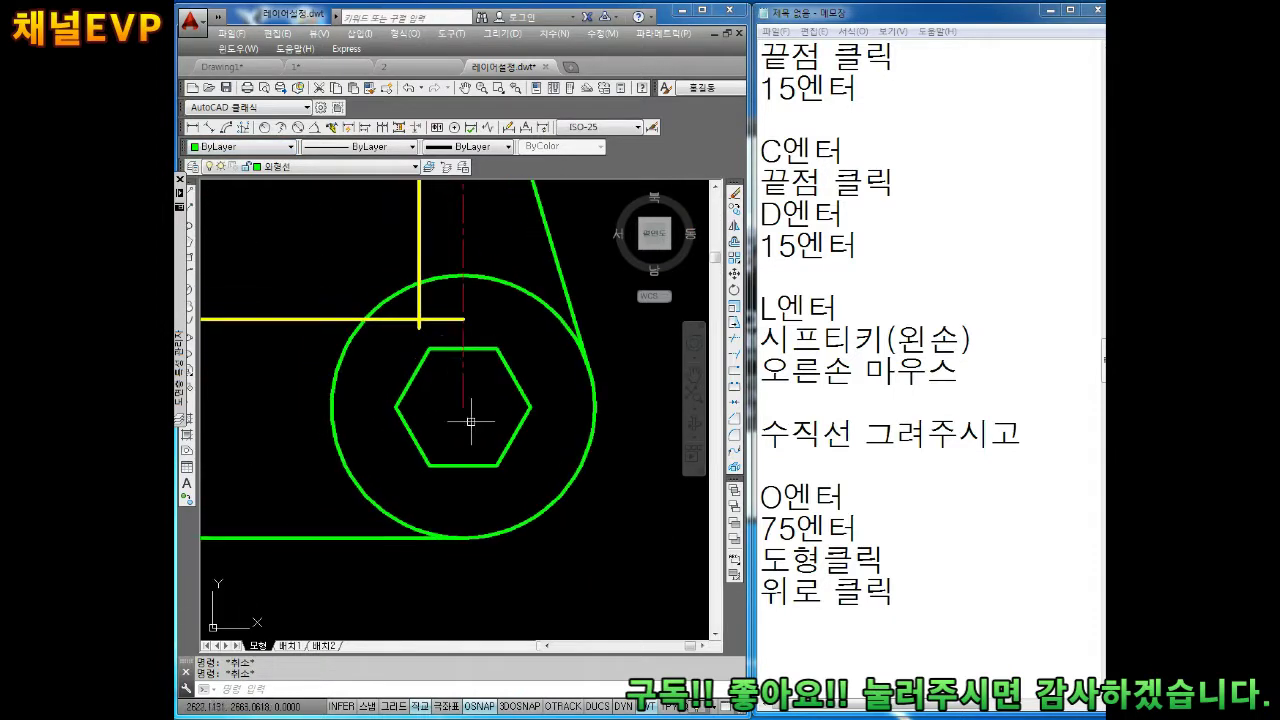
scroll(487, 371, down, 1)
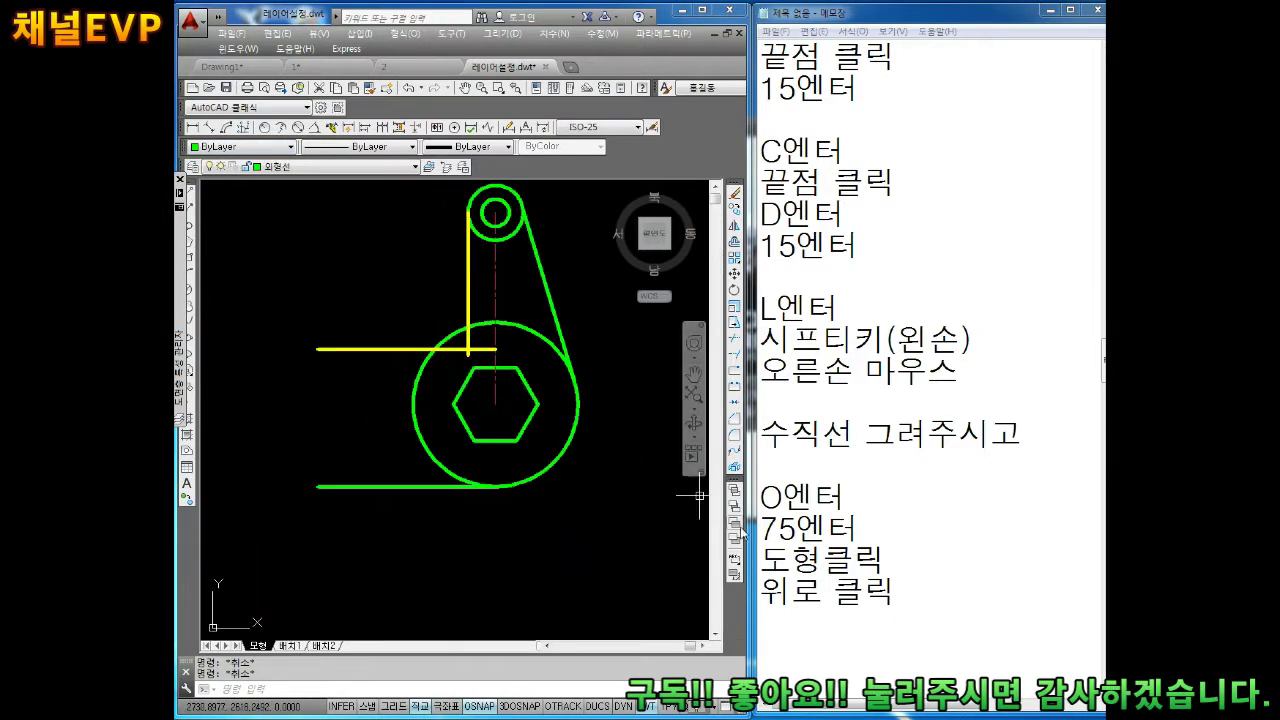
click(790, 644)
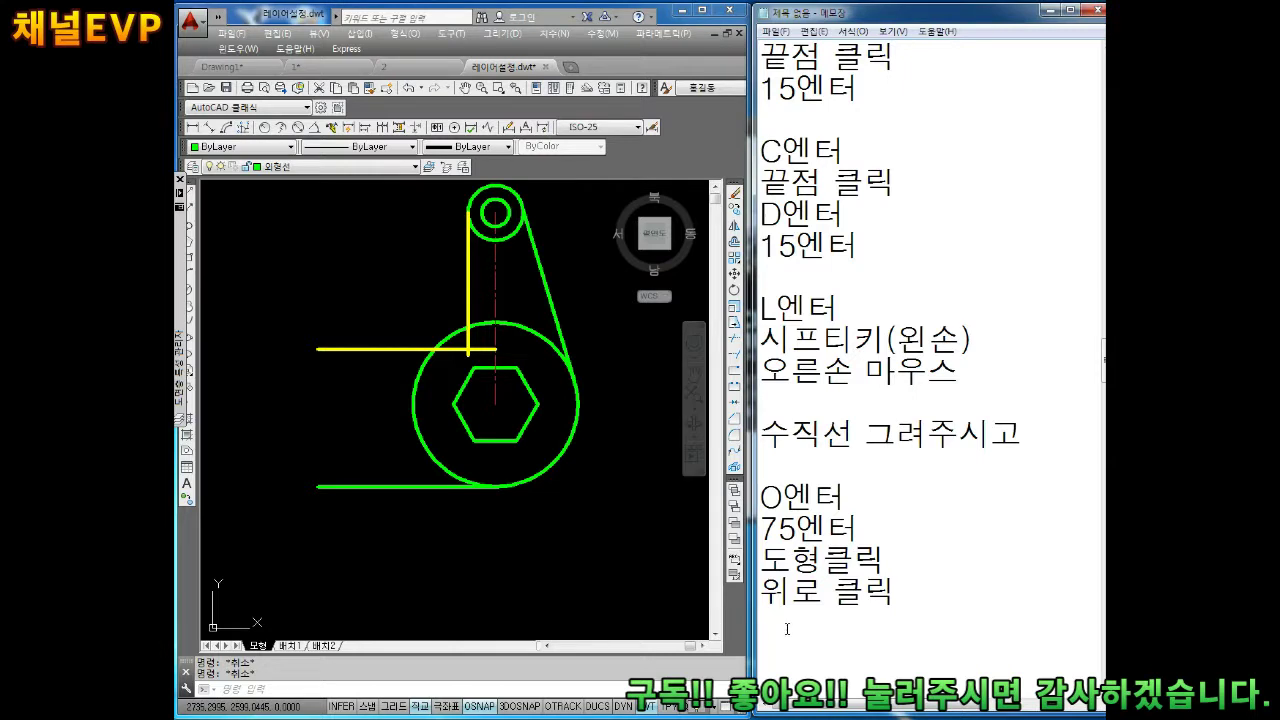
key(Return)
key(Return)
key(Return)
text(C)
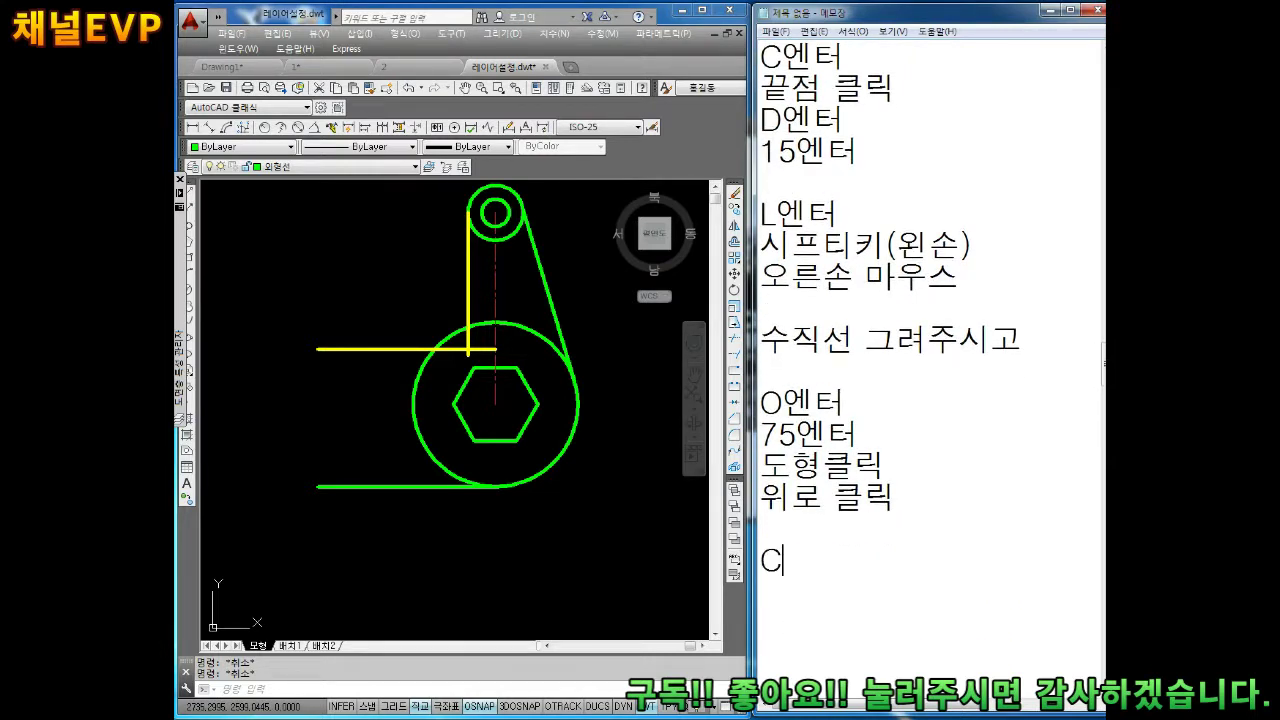
Step: Add the entries 엔터 and 교차점클릭 to the circle notes
text(엔터)
key(Return)
text(교차점)
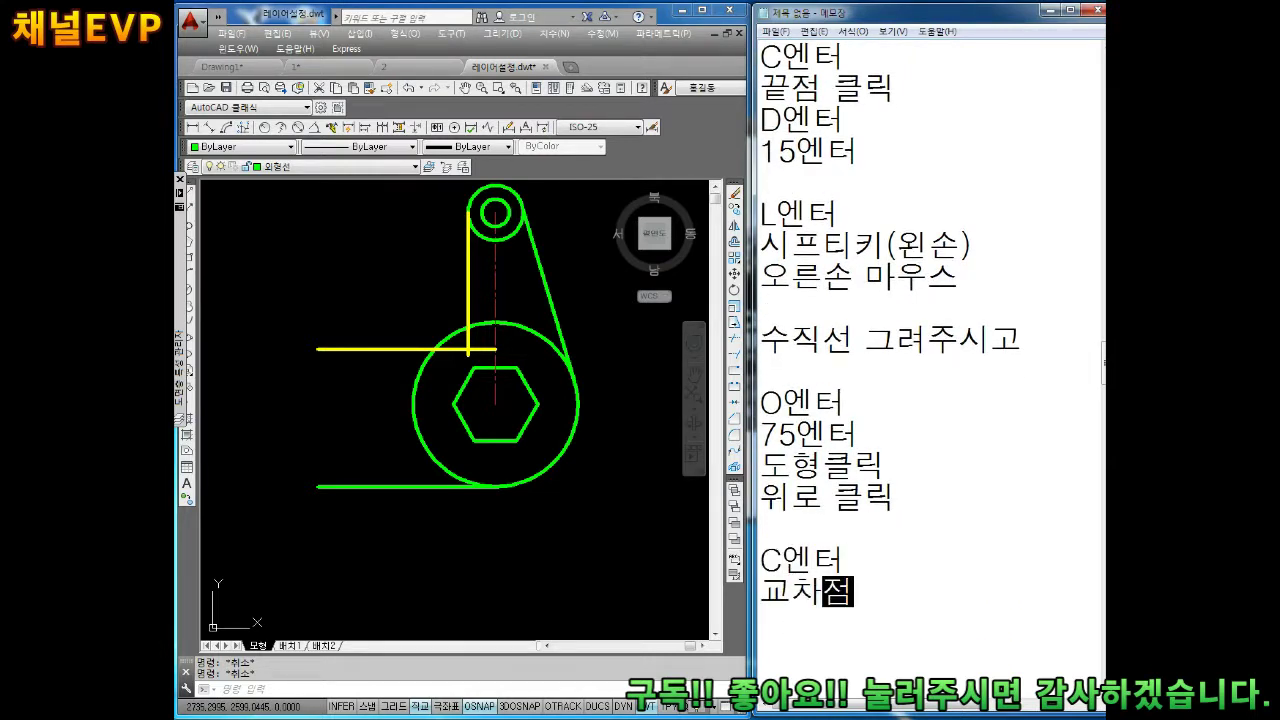
text(클릭)
key(Return)
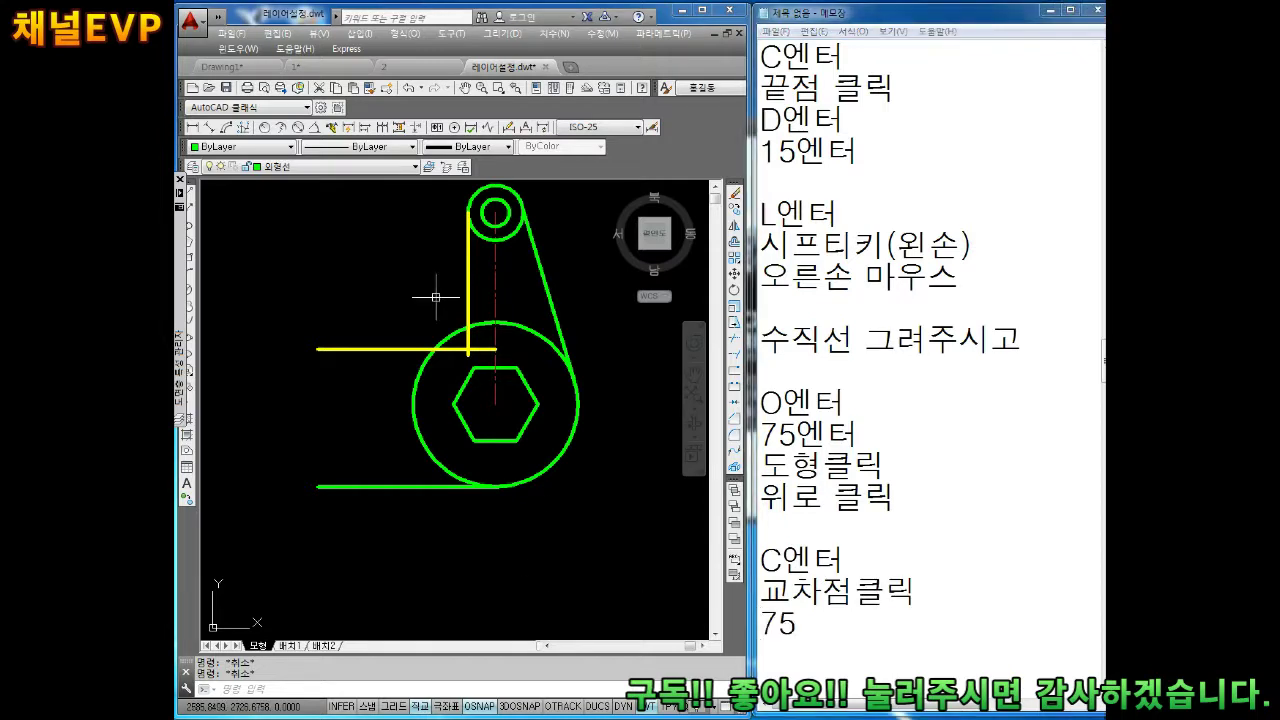
scroll(481, 354, up, 2)
Step: Draw a radius-75 circle centred on the intersection of the yellow lines
text(c)
key(Return)
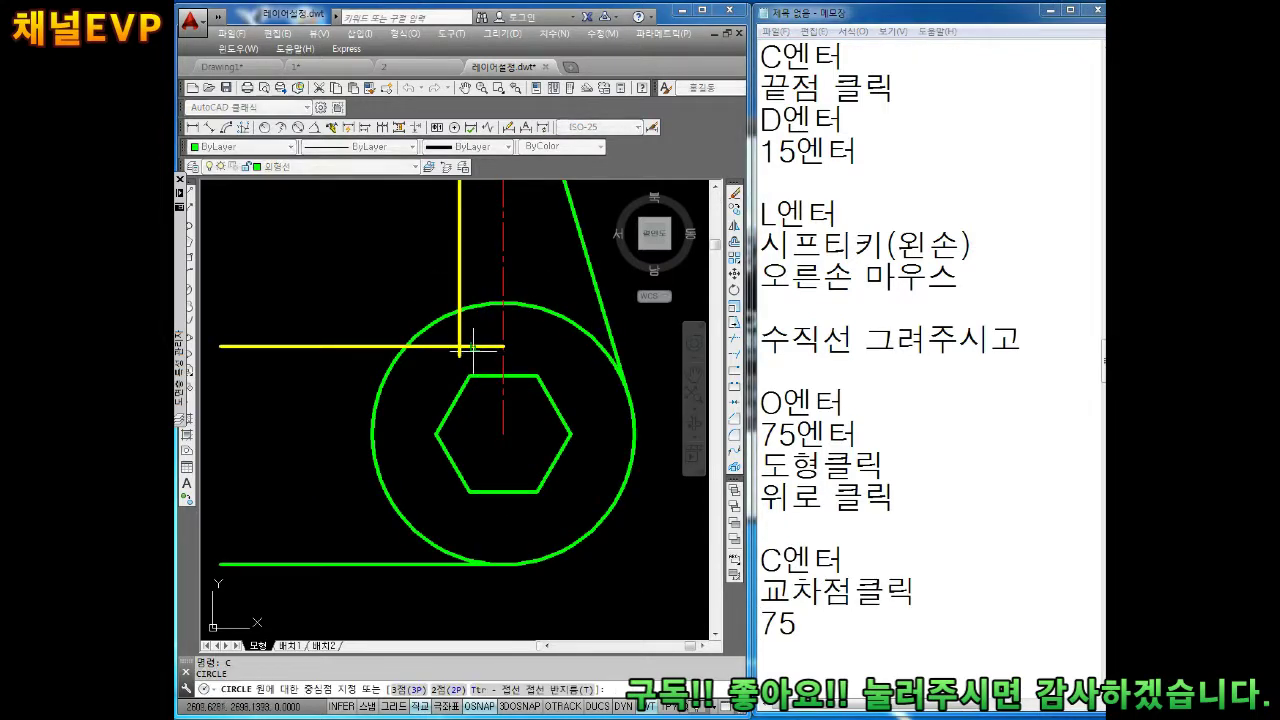
scroll(488, 338, up, 5)
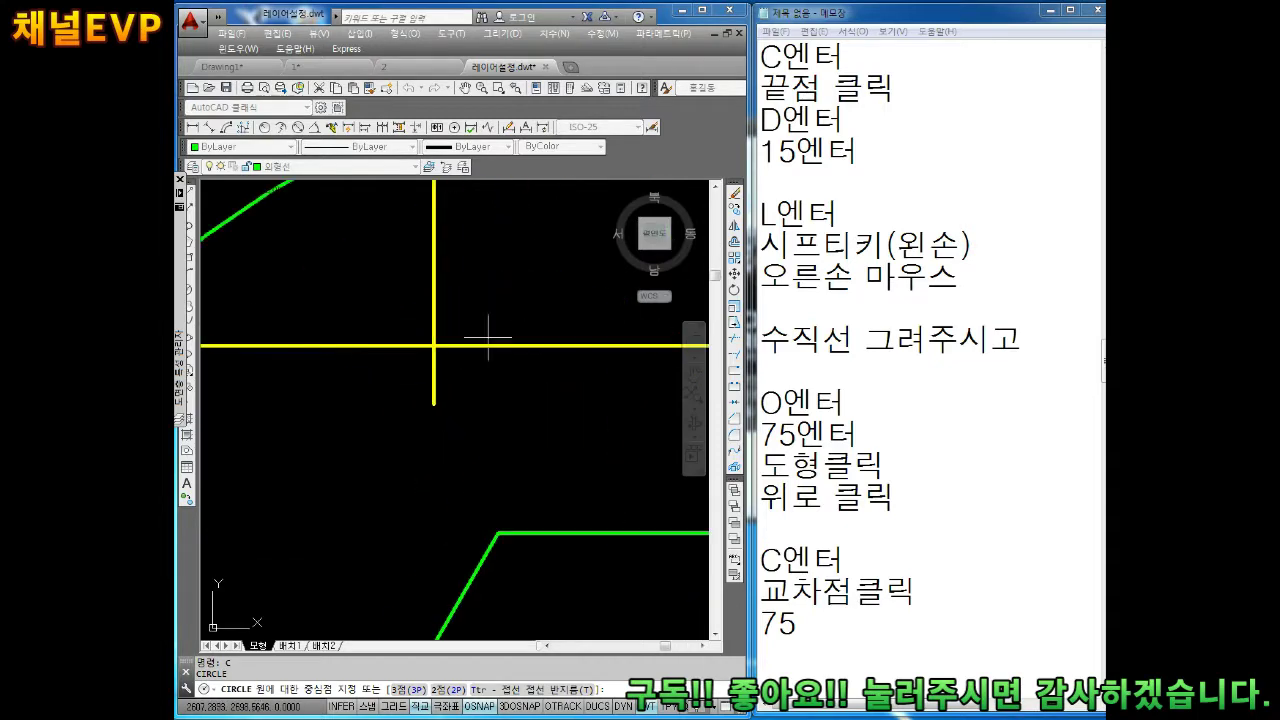
click(433, 346)
text(75)
key(Return)
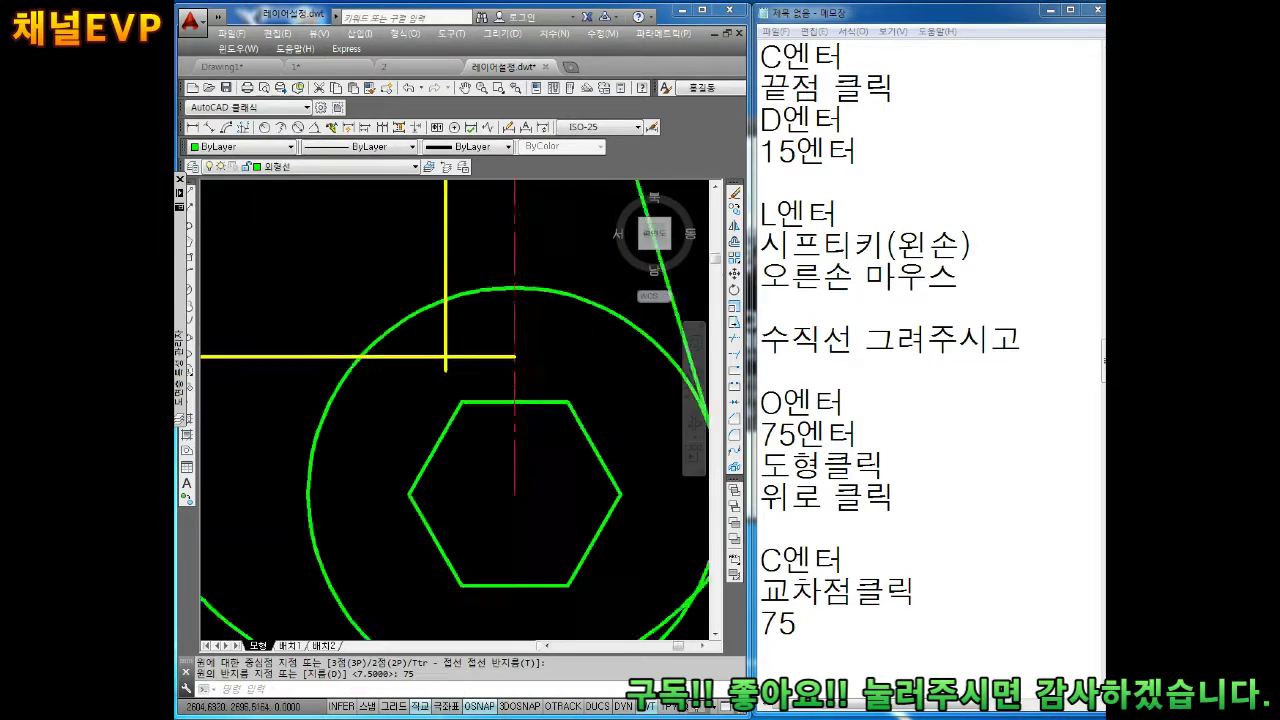
scroll(458, 370, down, 5)
scroll(462, 373, up, 2)
scroll(462, 373, up, 2)
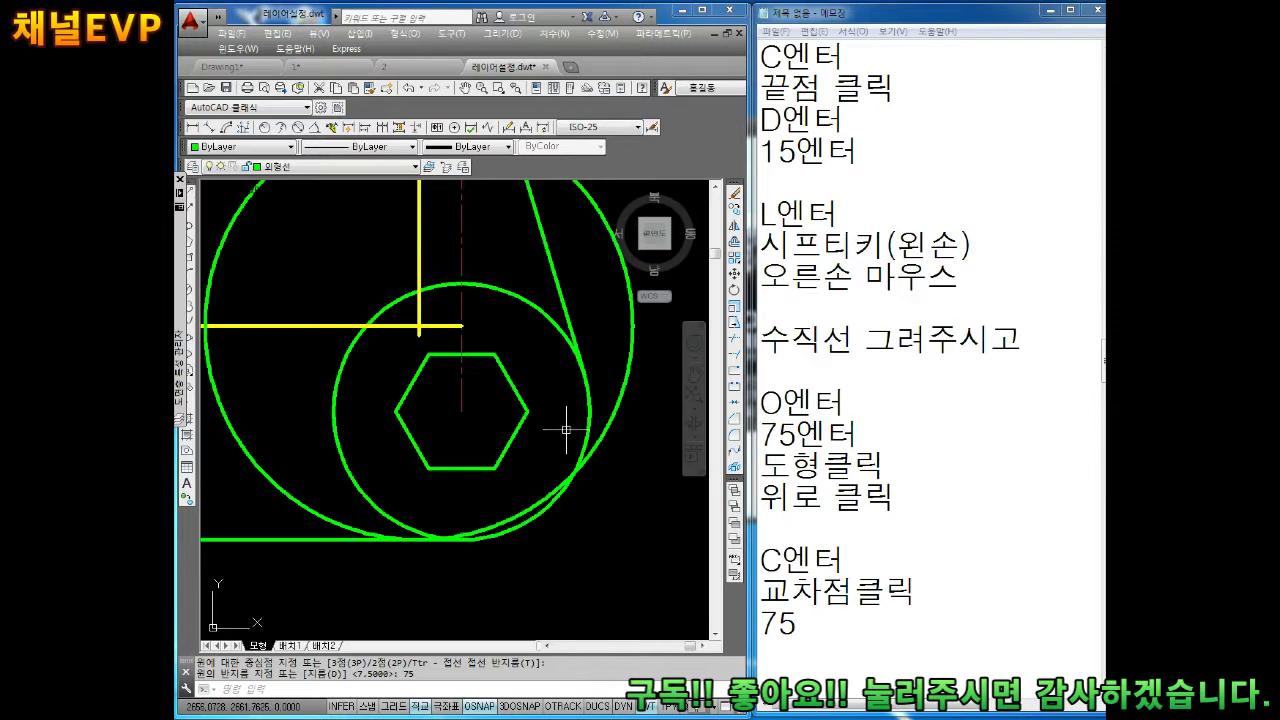
scroll(523, 443, down, 3)
scroll(557, 408, up, 1)
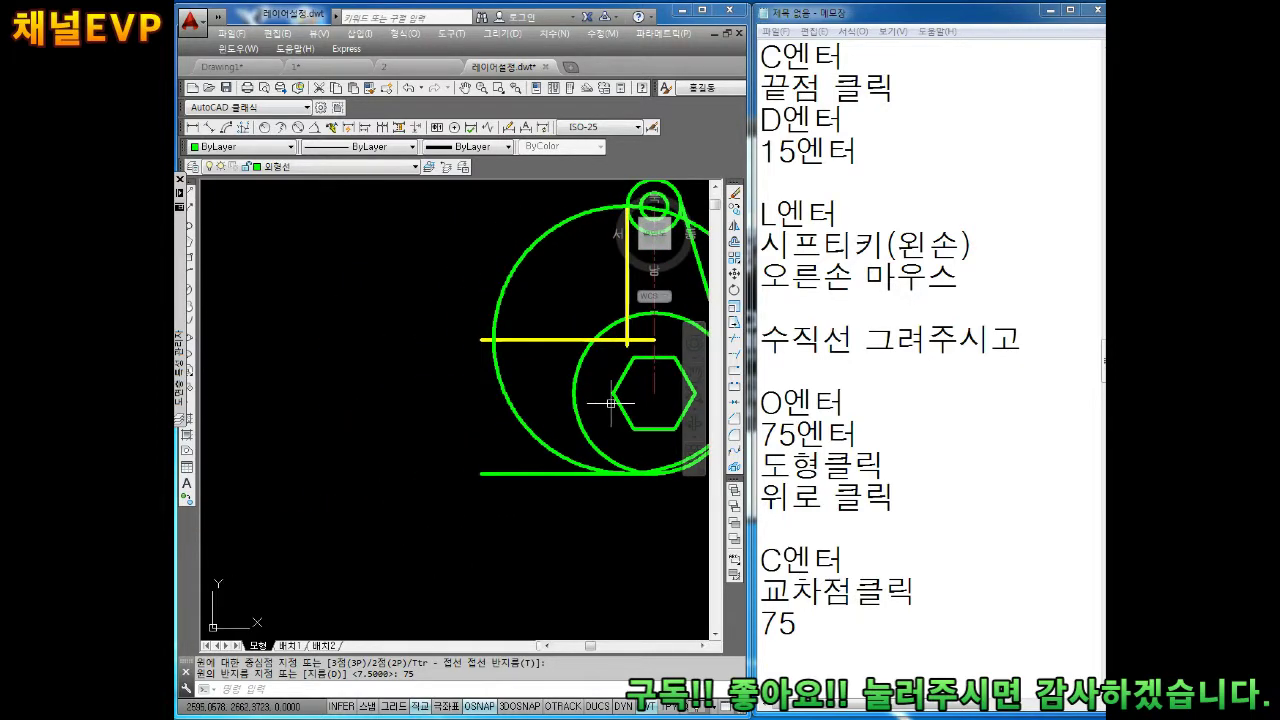
middle_drag(611, 403, 517, 415)
Step: Record the trim steps TR엔터 and 엔터 in the notes
middle_drag(585, 374, 568, 384)
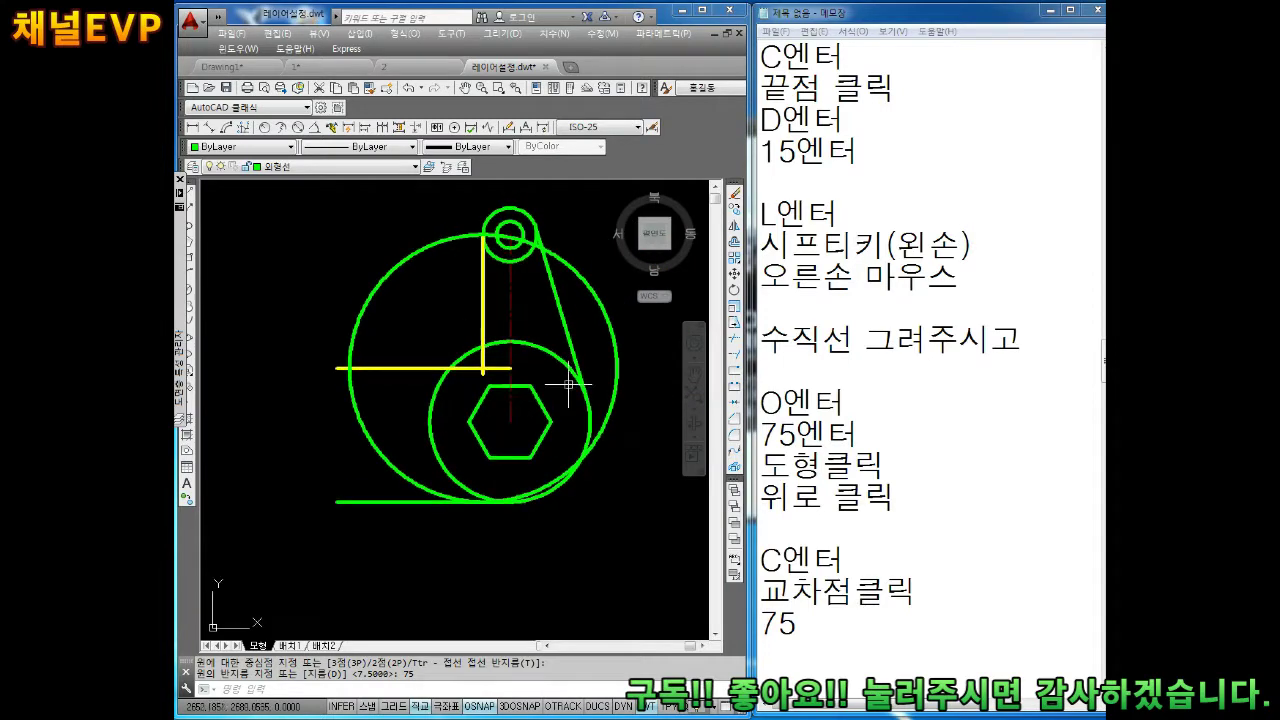
key(Return)
key(Return)
key(Return)
key(Return)
key(Return)
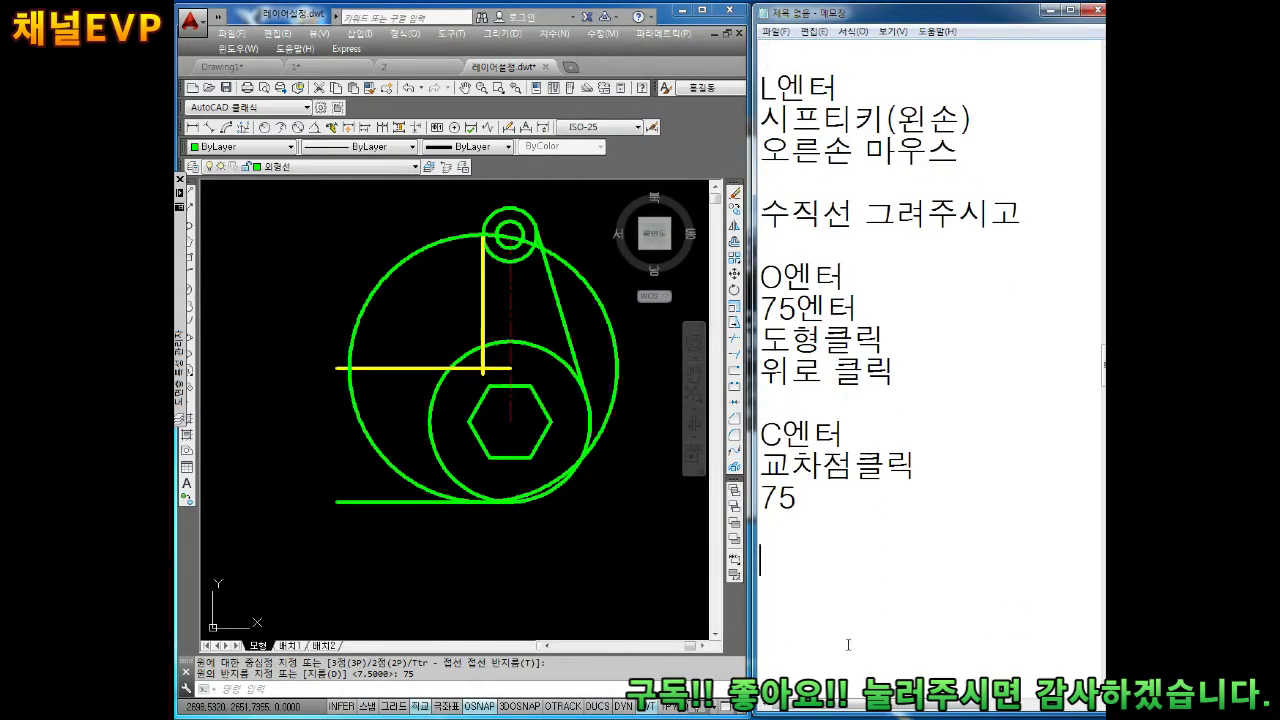
text(TR)
key(BackSpace)
key(Return)
text(ㅅ)
key(BackSpace)
text(TR엔터)
key(Return)
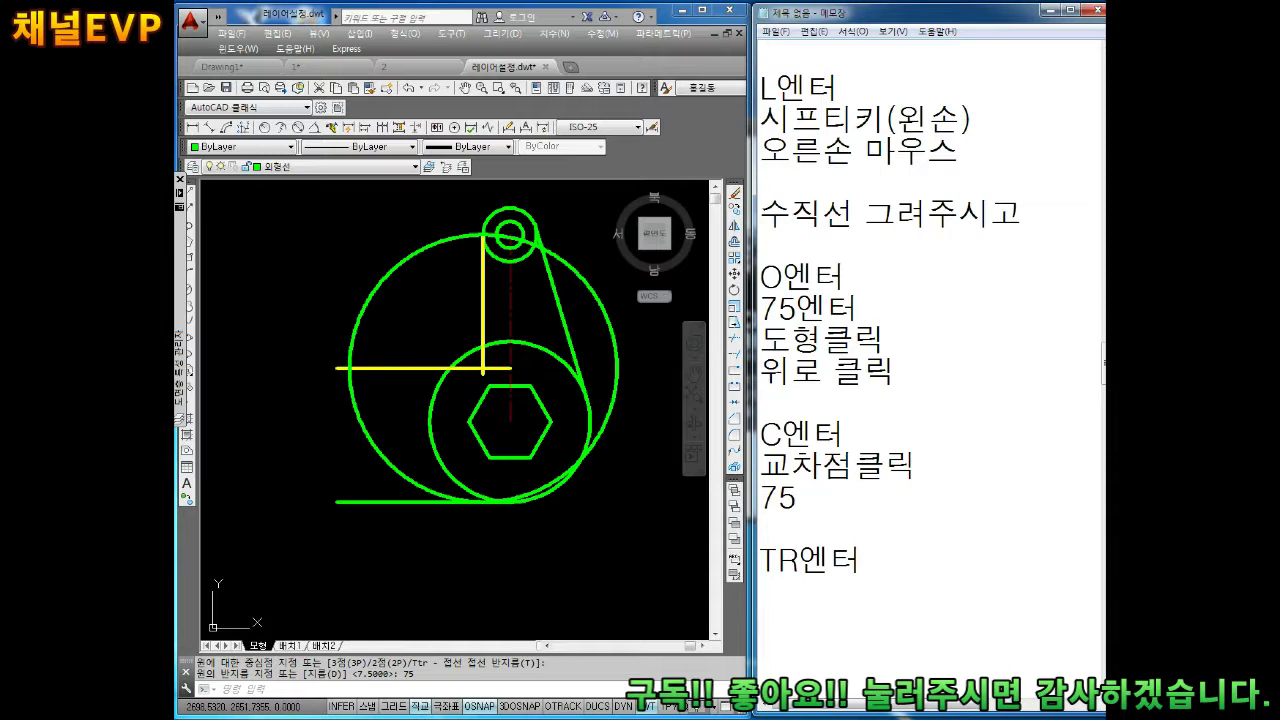
text(엔터)
key(Return)
Step: Start TRIM and cut three surplus arc pieces near the small circle, undoing the last
middle_drag(548, 291, 516, 313)
key(Escape)
key(Escape)
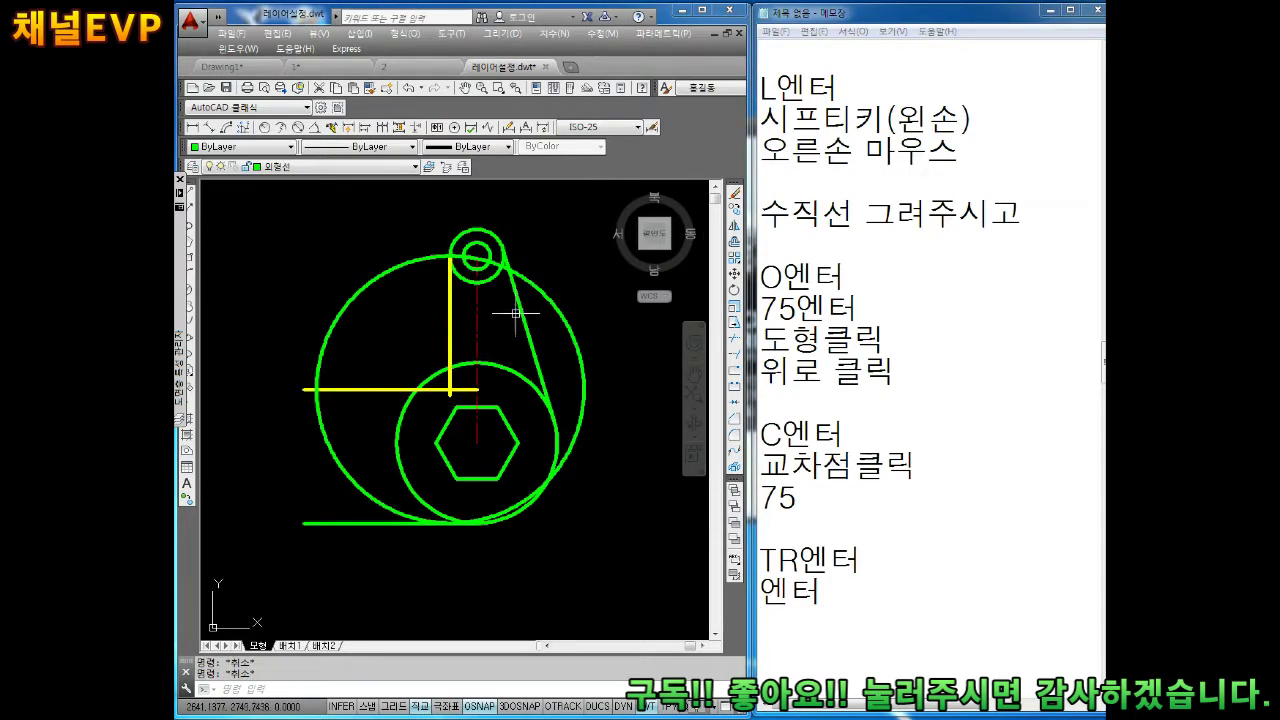
text(tr)
key(Return)
key(Return)
scroll(509, 323, up, 5)
scroll(506, 271, up, 3)
click(506, 268)
click(462, 318)
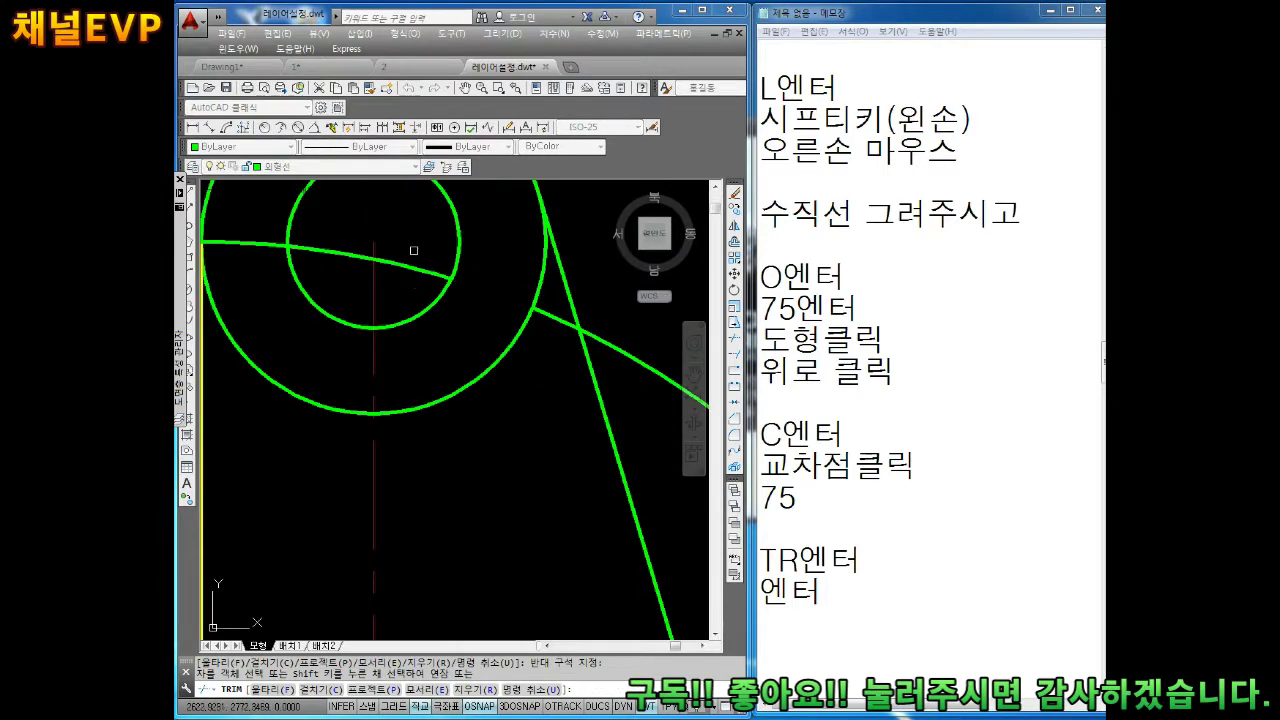
click(410, 272)
click(323, 260)
click(252, 249)
middle_drag(284, 251, 490, 204)
scroll(430, 225, down, 2)
scroll(477, 237, down, 1)
scroll(475, 235, down, 2)
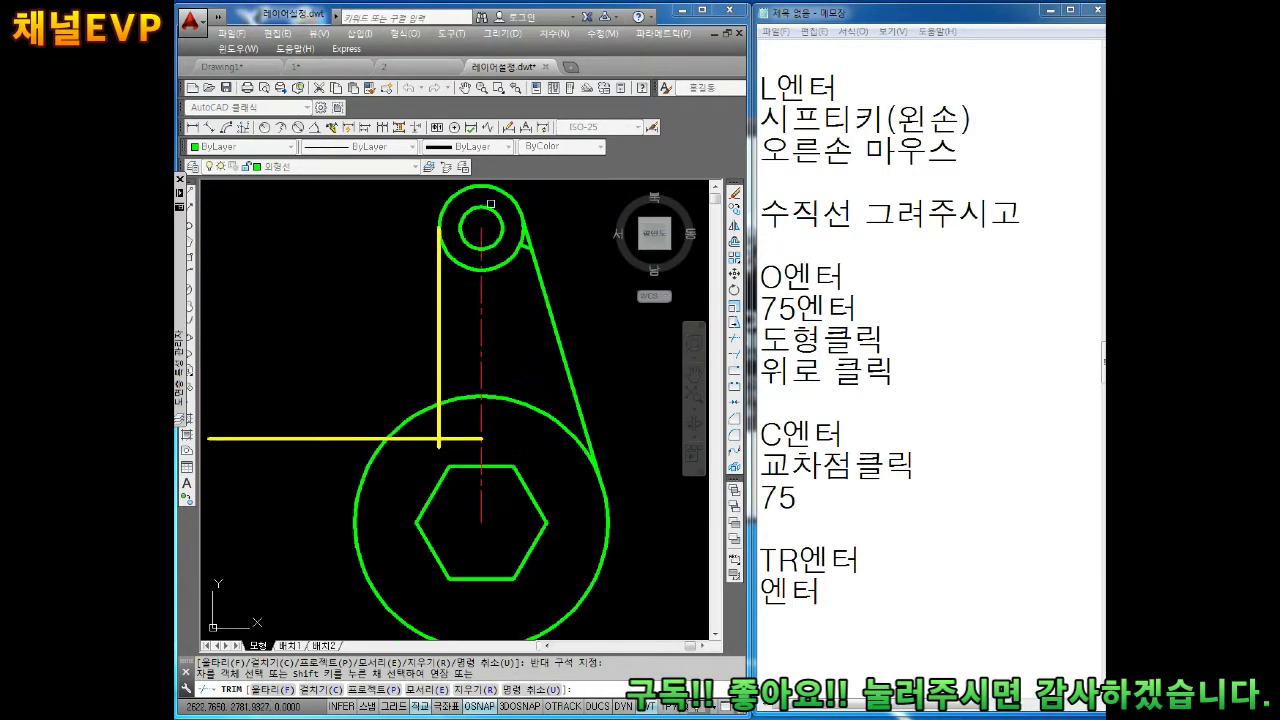
scroll(460, 262, down, 3)
scroll(426, 367, up, 2)
text(u)
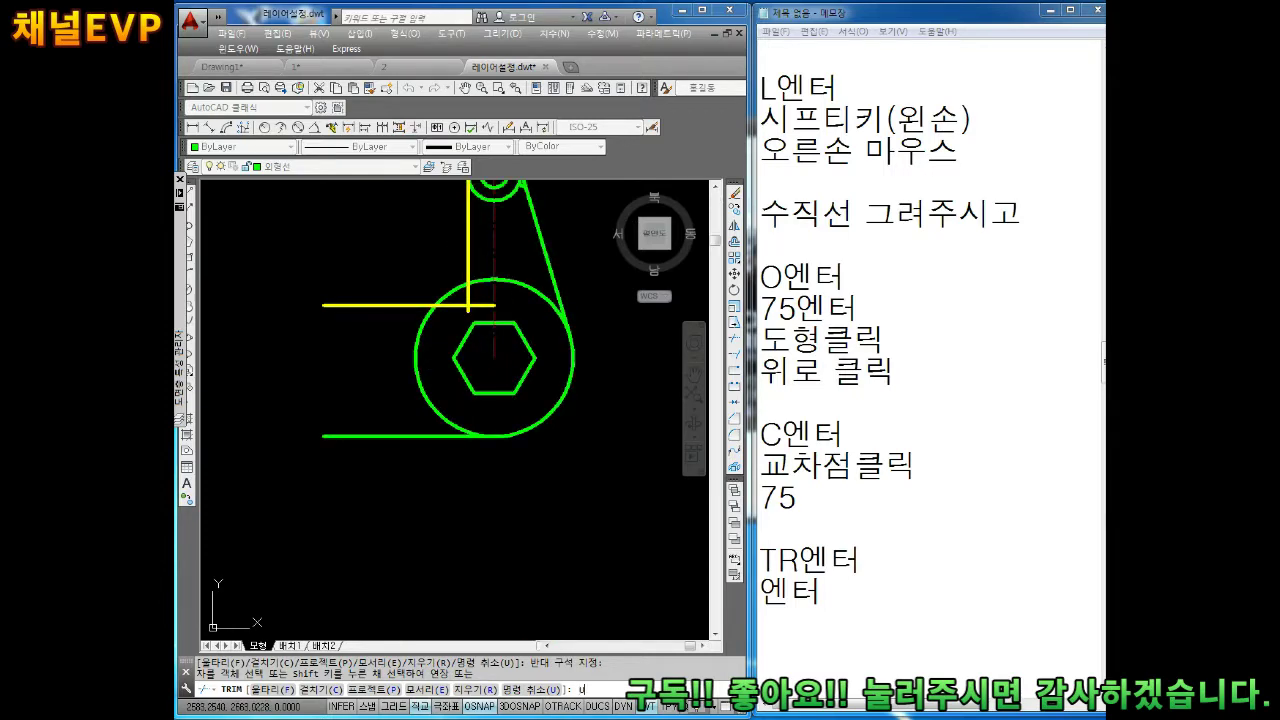
key(Return)
scroll(430, 367, down, 5)
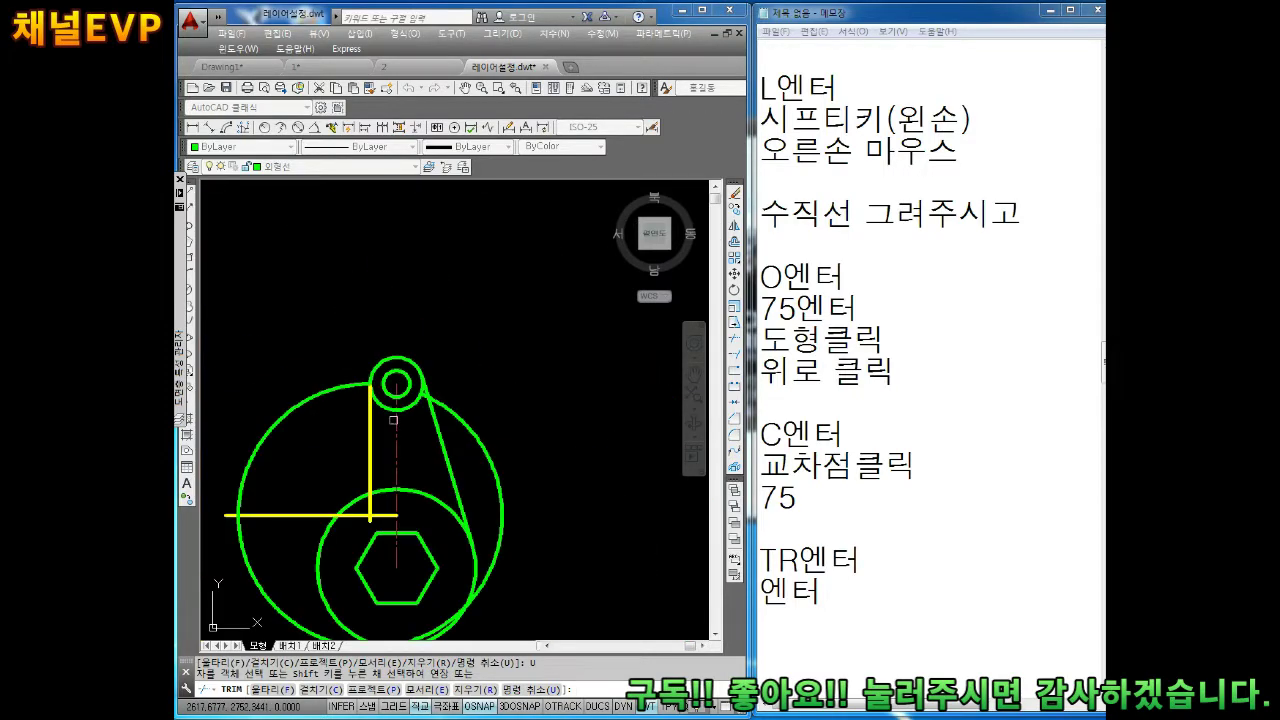
scroll(418, 419, up, 4)
scroll(533, 275, up, 2)
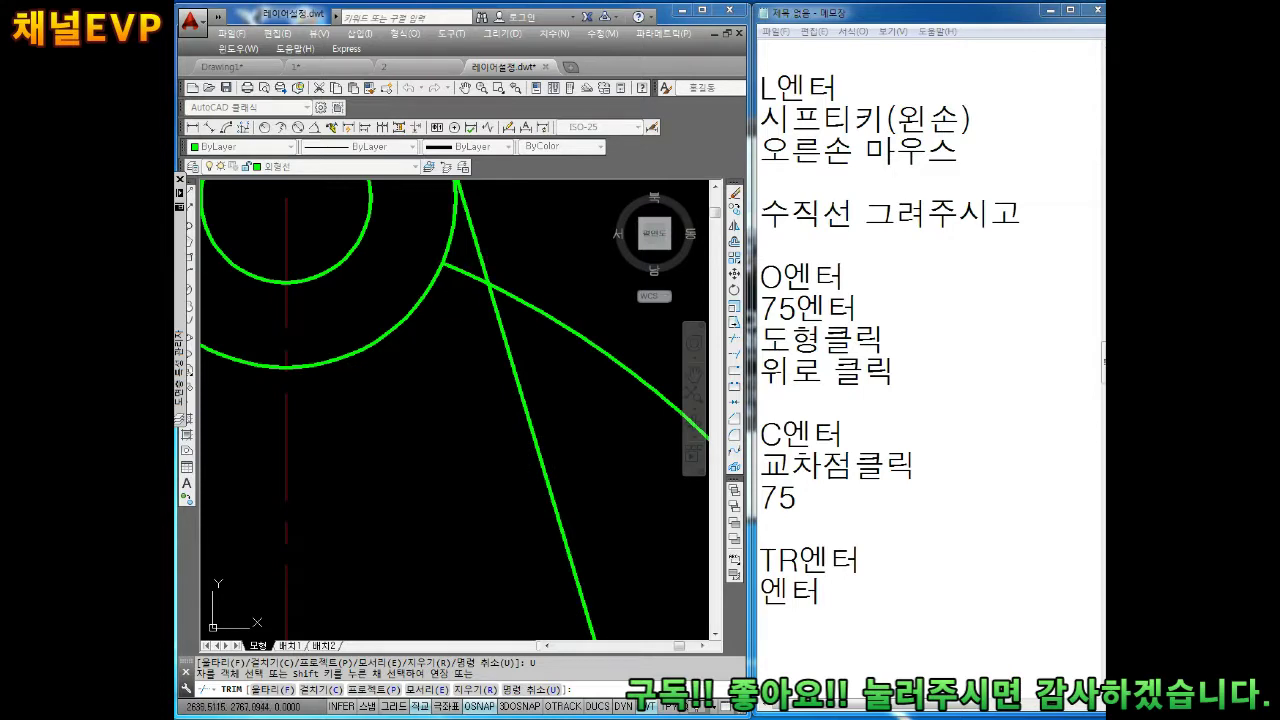
scroll(435, 324, down, 4)
Step: Trim the large right arc, upper-left arc and bottom line stub, undoing a wrong circle trim
click(435, 324)
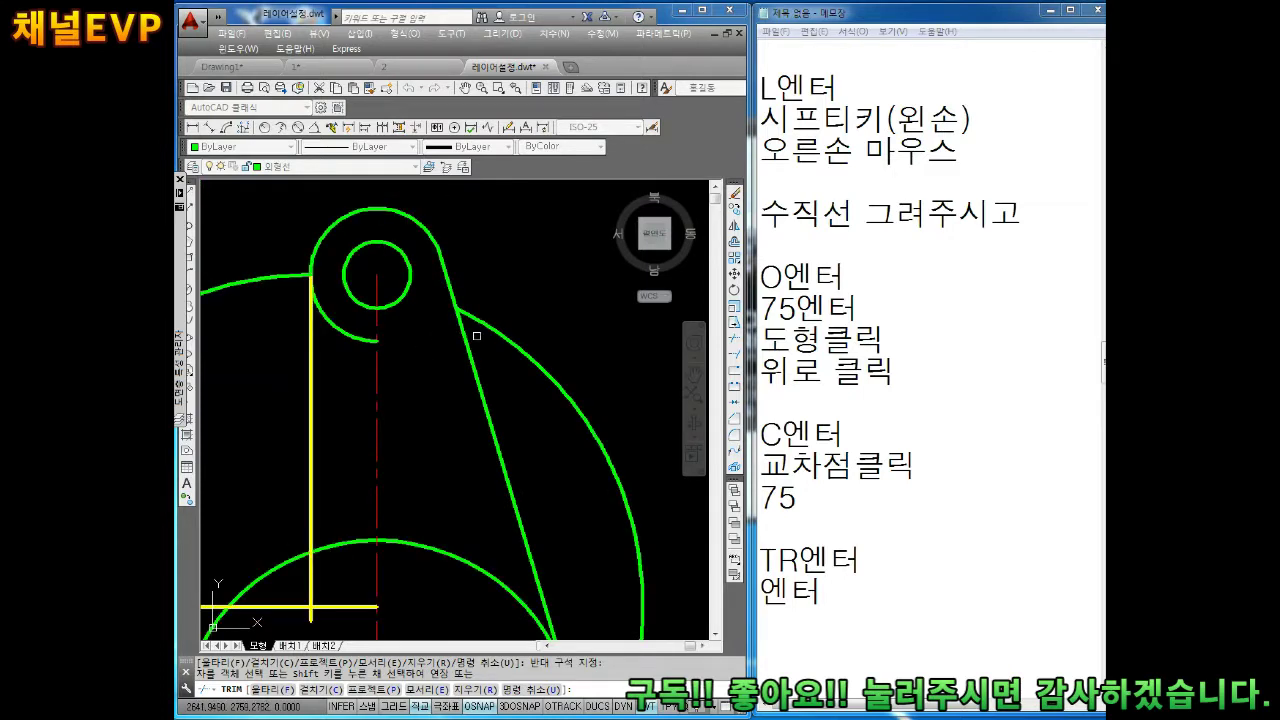
scroll(388, 281, up, 2)
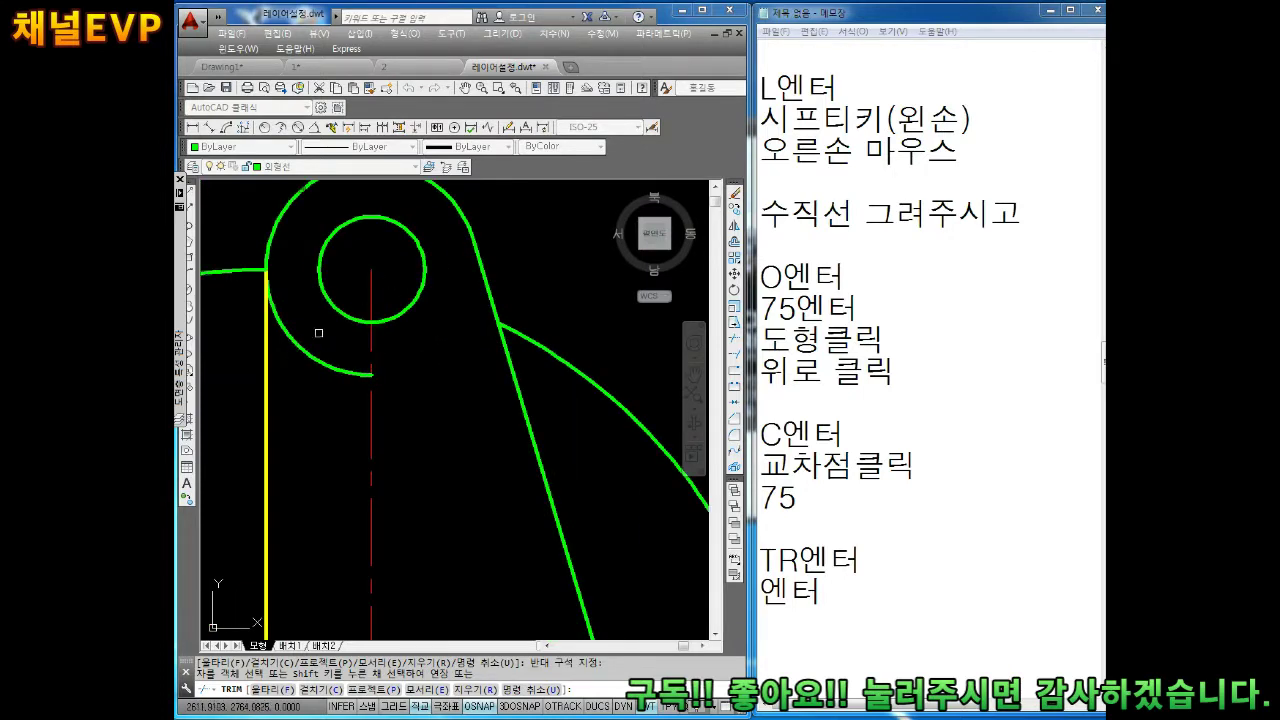
scroll(269, 210, down, 4)
click(511, 305)
click(436, 362)
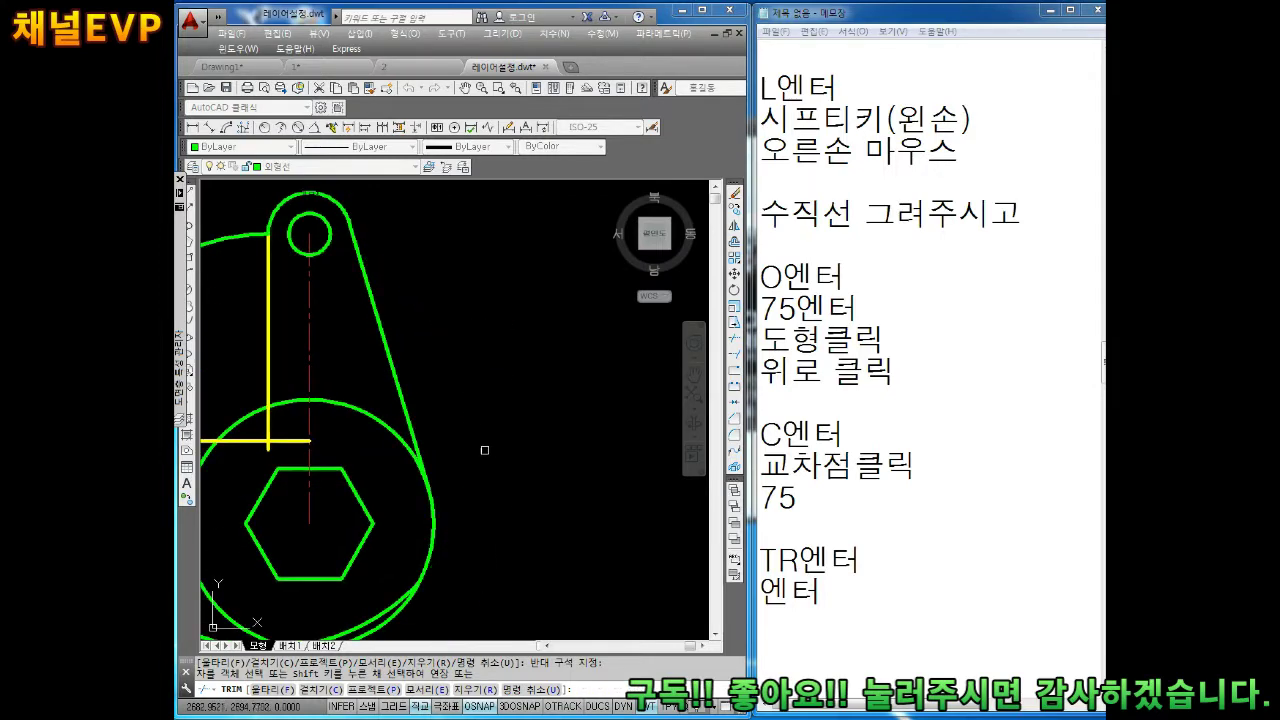
scroll(500, 400, up, 2)
scroll(460, 360, down, 2)
scroll(410, 395, down, 2)
scroll(520, 345, up, 4)
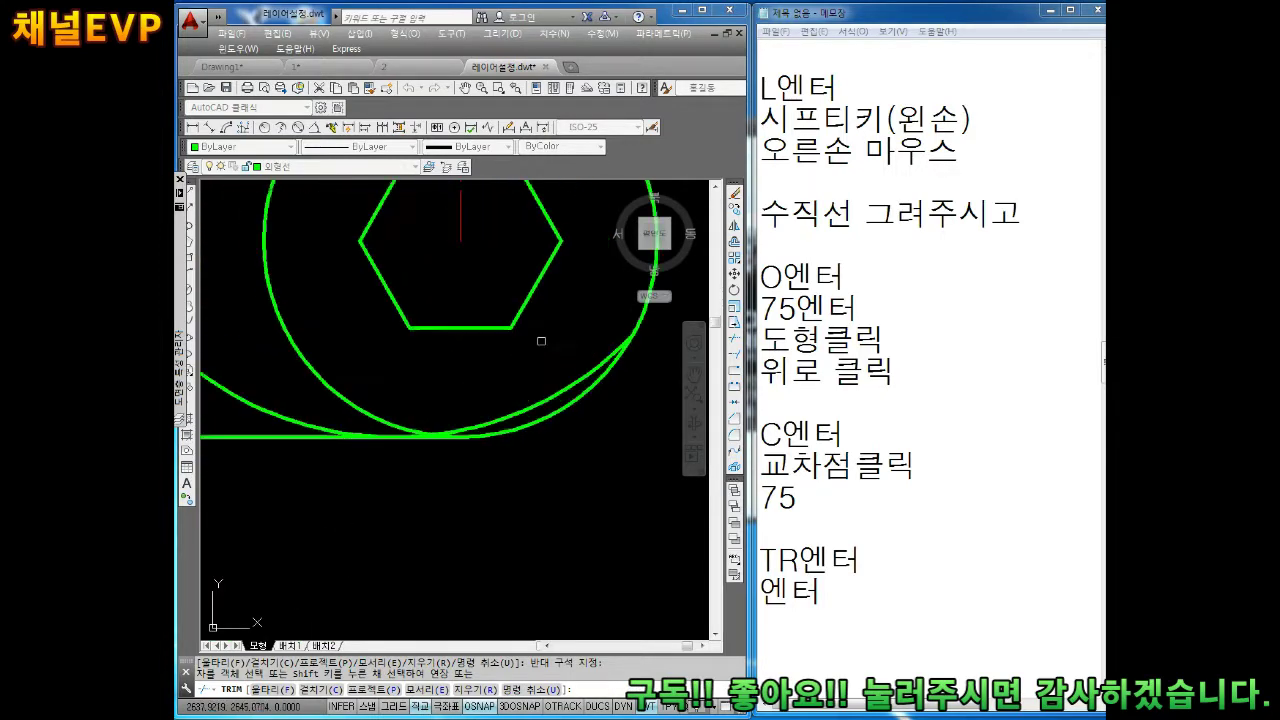
scroll(541, 341, up, 2)
scroll(503, 380, up, 2)
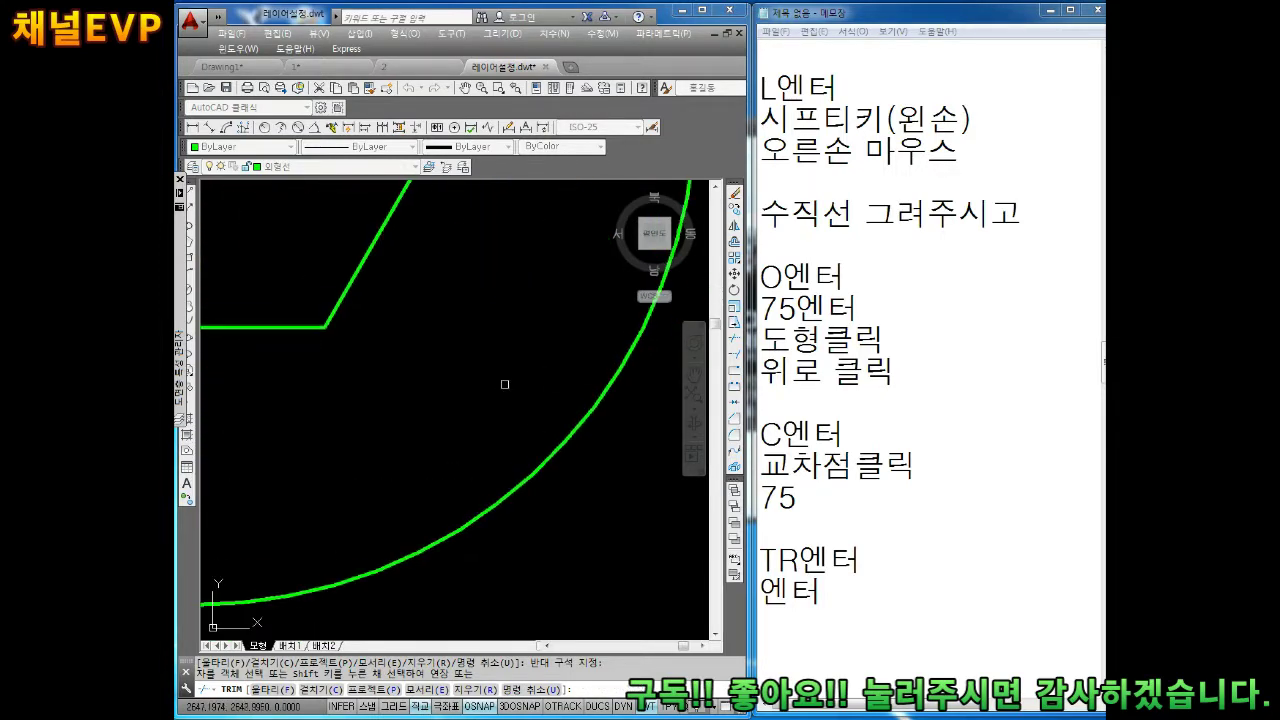
scroll(491, 380, down, 4)
scroll(454, 394, up, 1)
scroll(490, 412, down, 1)
scroll(529, 428, down, 1)
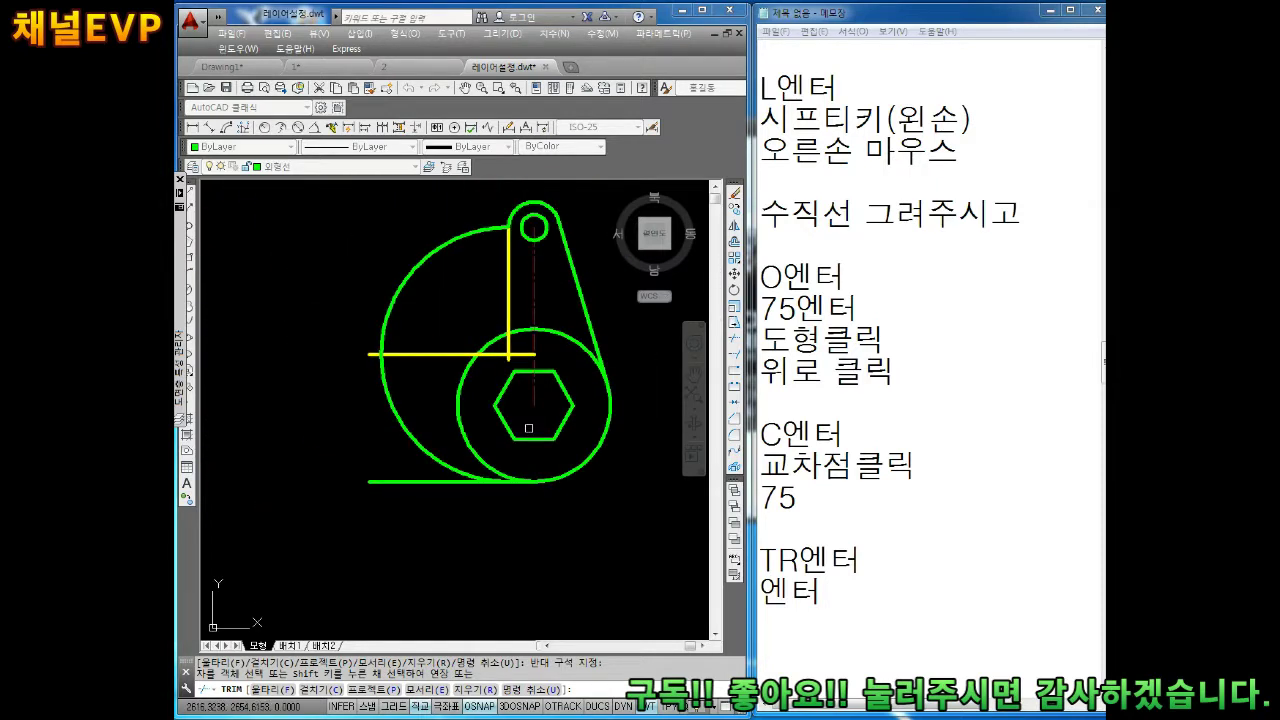
drag(445, 298, 371, 232)
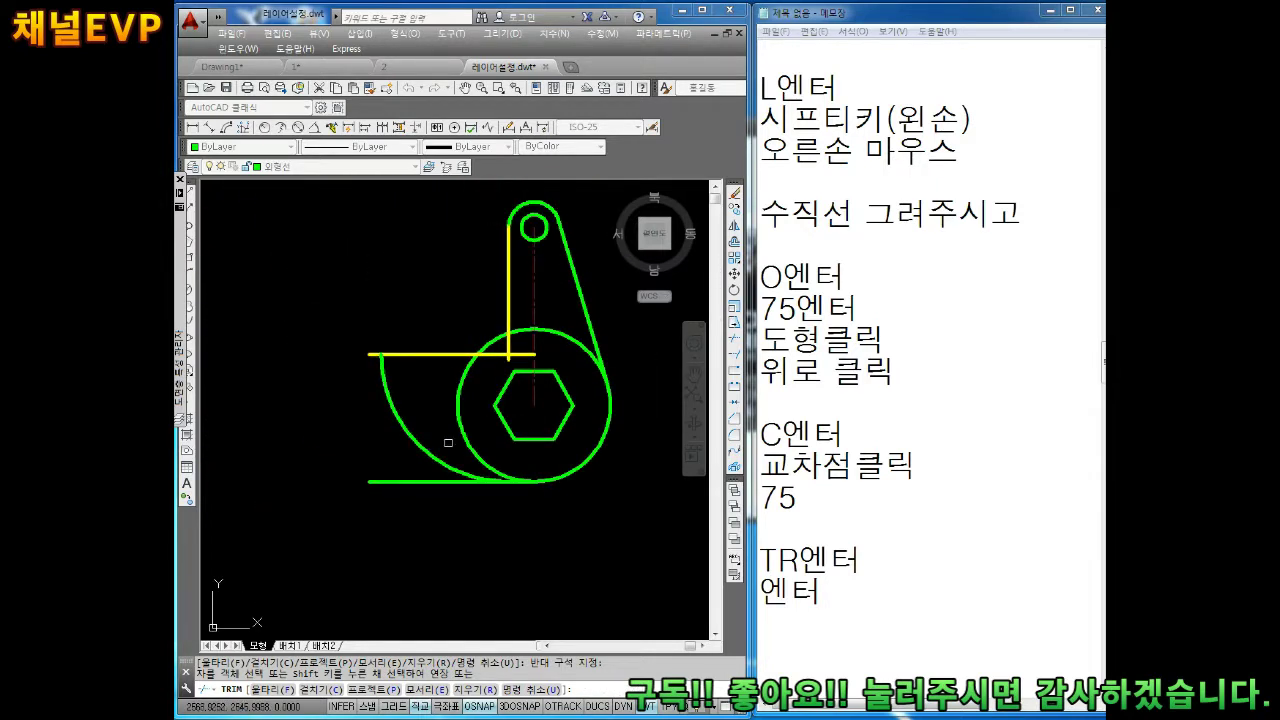
scroll(499, 469, up, 2)
click(411, 483)
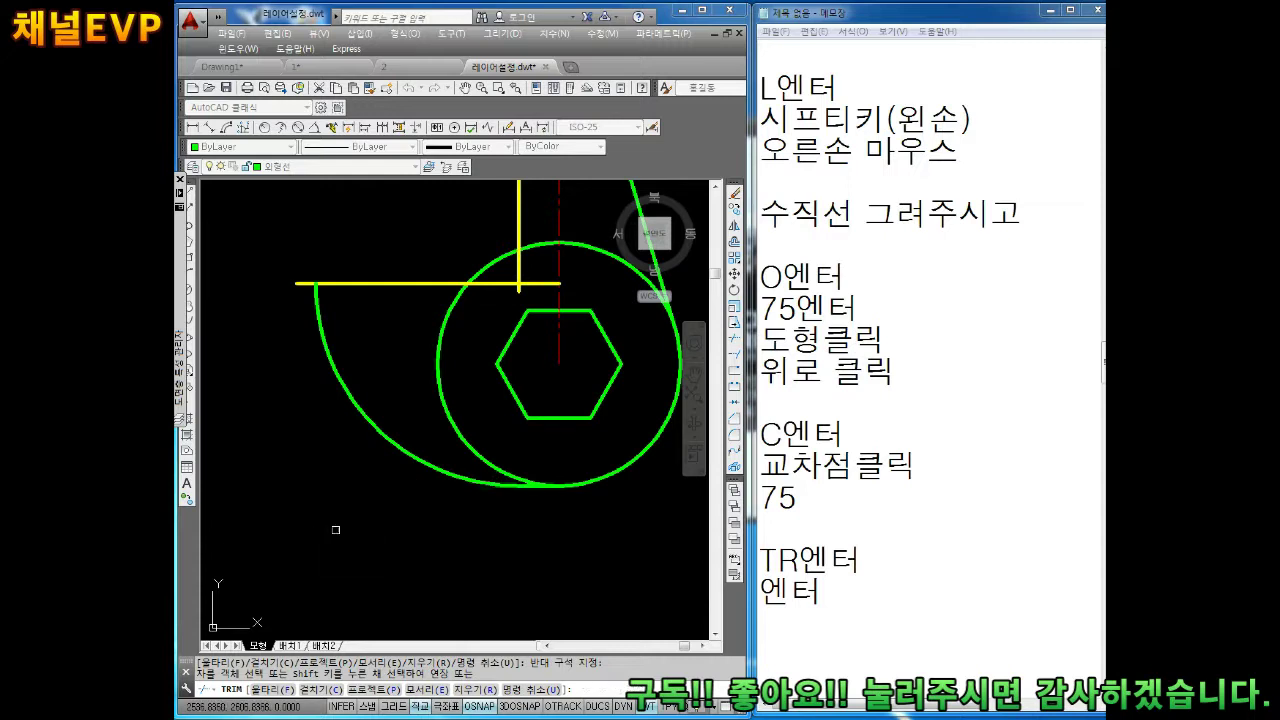
scroll(528, 471, up, 1)
scroll(560, 490, up, 1)
scroll(620, 534, up, 2)
scroll(557, 509, down, 1)
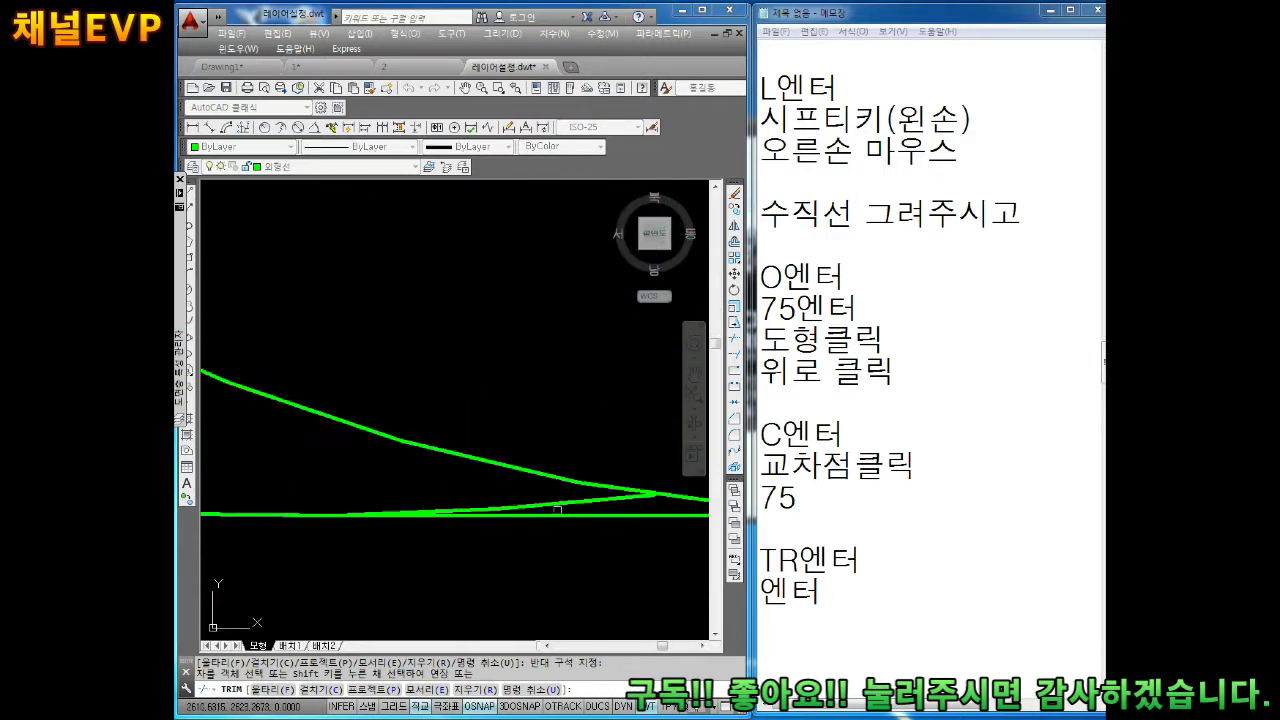
scroll(586, 500, down, 1)
scroll(591, 486, down, 2)
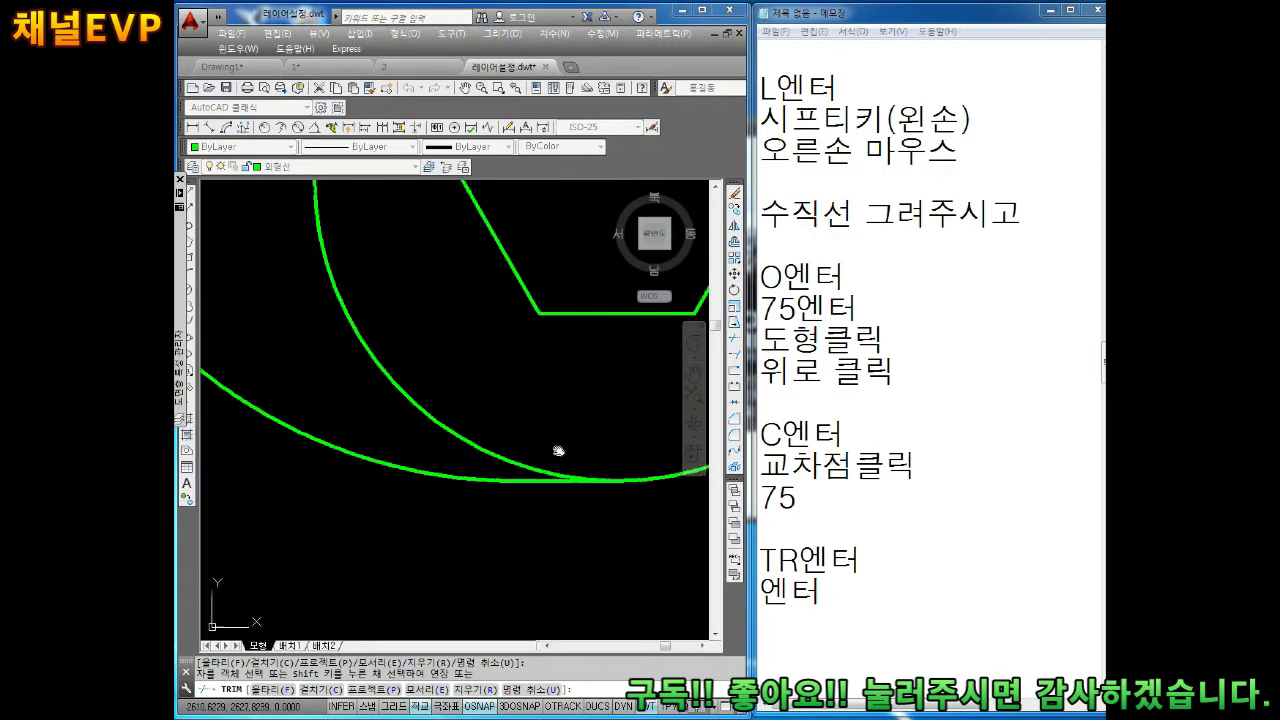
scroll(560, 449, down, 2)
middle_drag(497, 436, 524, 501)
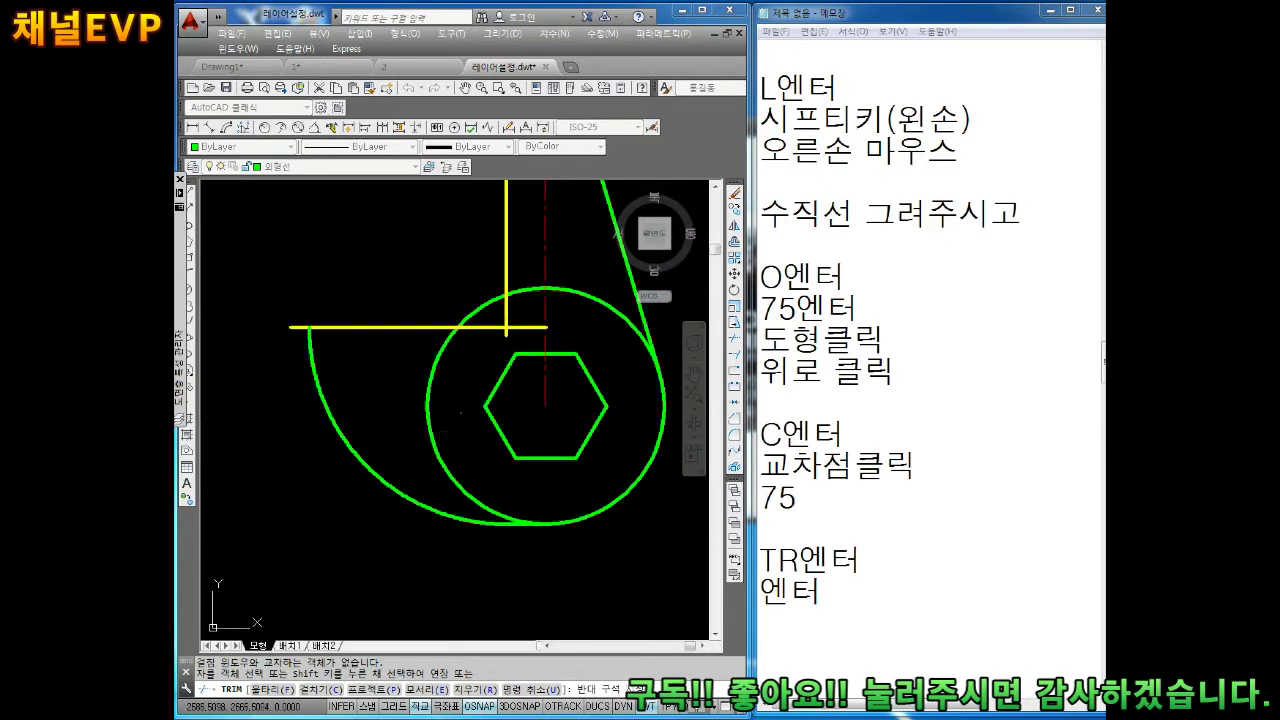
click(436, 441)
middle_drag(497, 307, 486, 410)
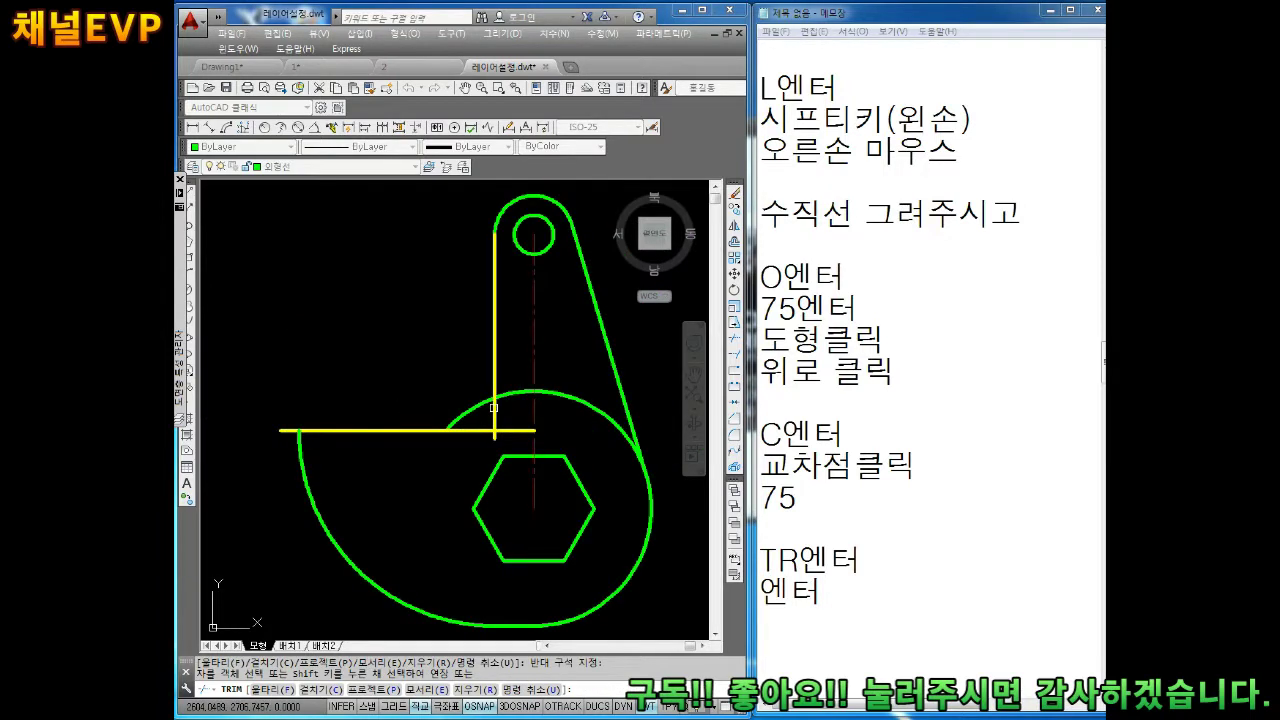
text(U)
key(Return)
Step: End the trim command and zoom in and out to look over the drawing
key(Escape)
scroll(440, 400, up, 2)
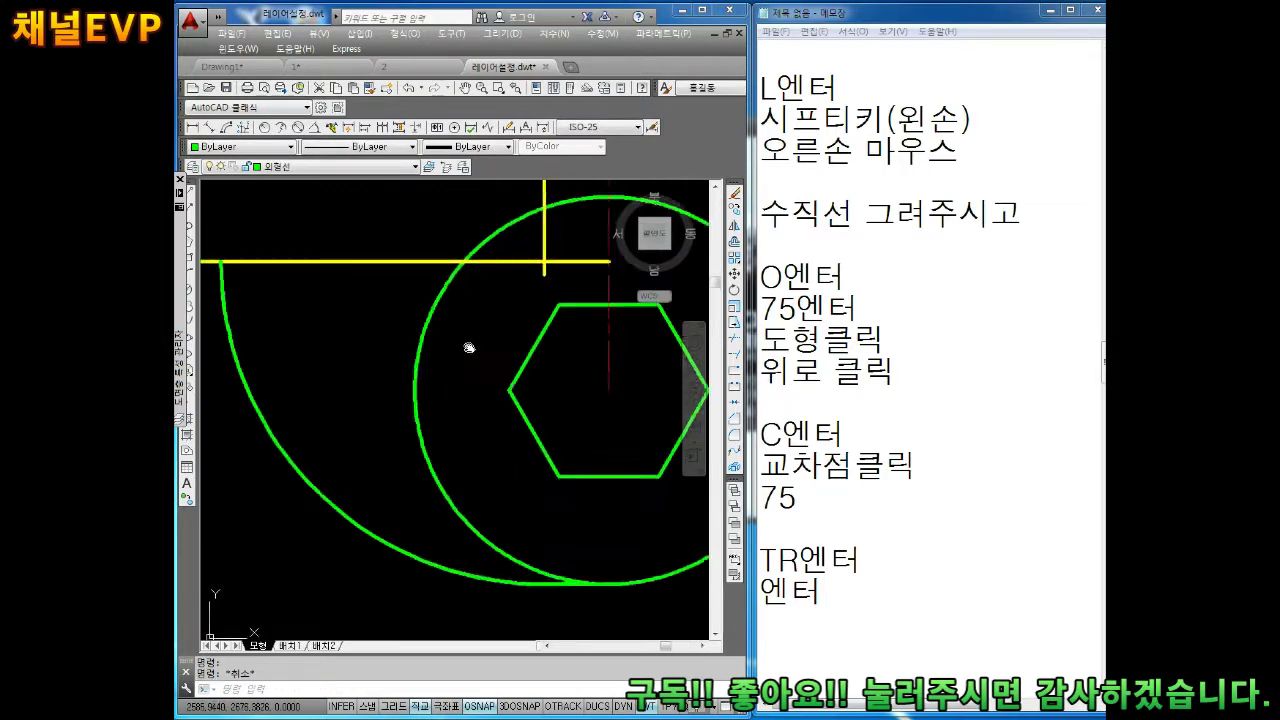
scroll(466, 366, down, 2)
scroll(466, 366, down, 2)
scroll(440, 372, up, 2)
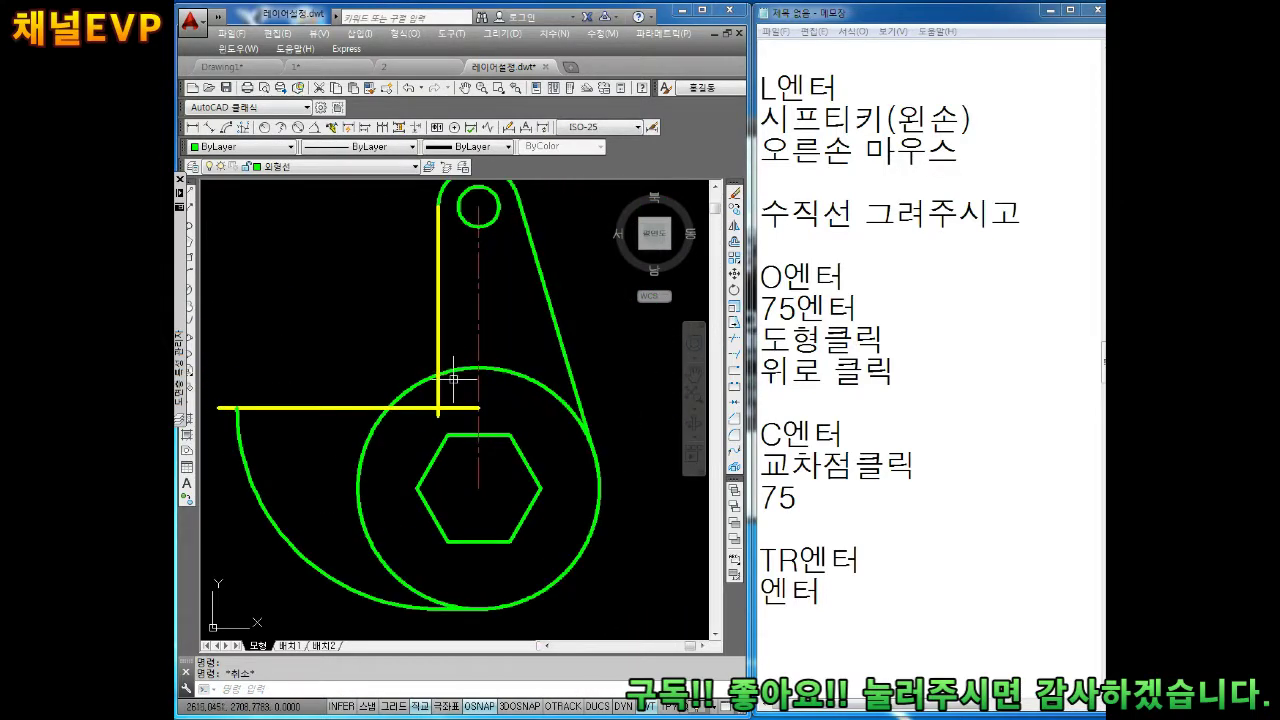
scroll(563, 486, up, 1)
scroll(537, 449, down, 1)
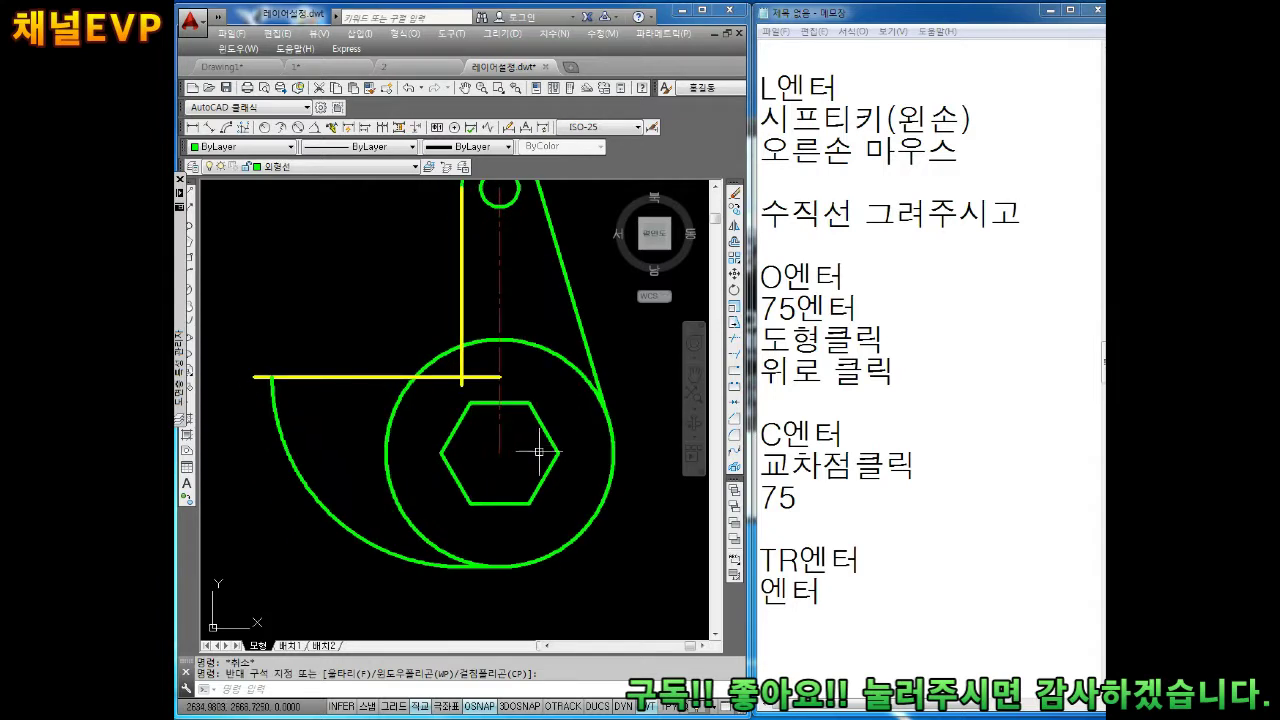
scroll(529, 423, up, 1)
click(551, 449)
key(Escape)
Step: Add the note 수평선 to the Notepad notes
click(836, 638)
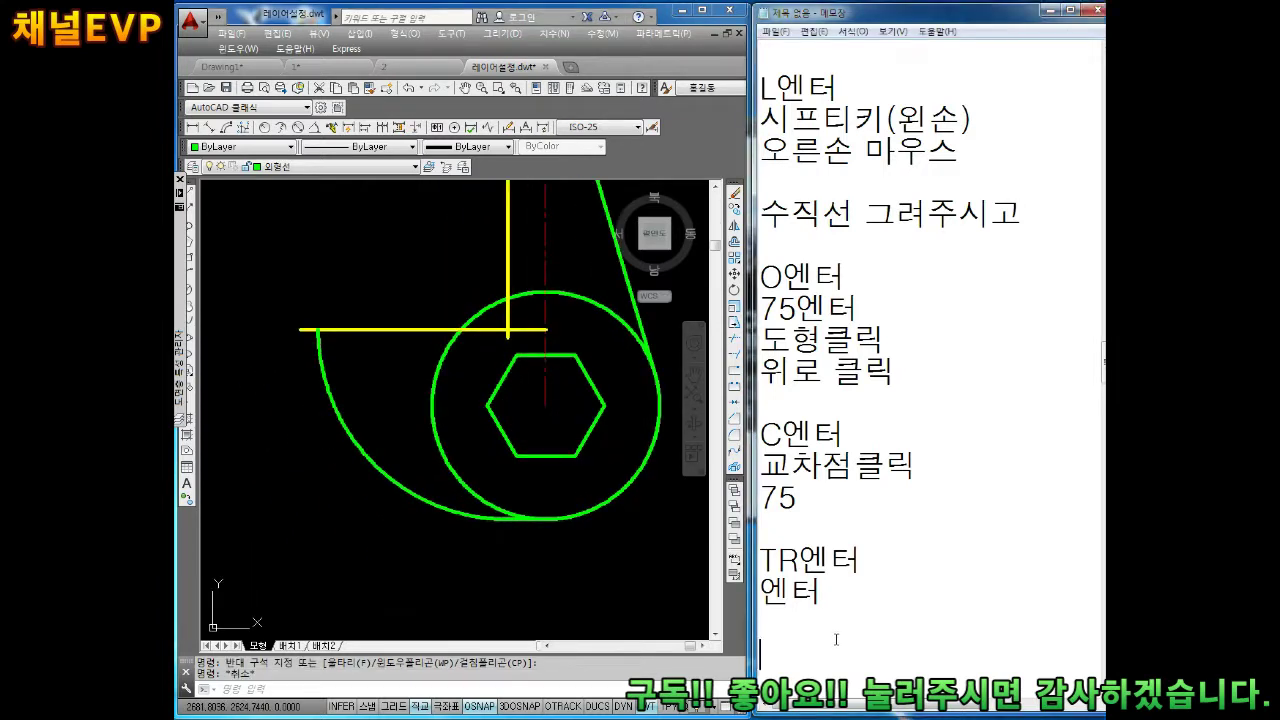
text(TMV)
key(BackSpace)
key(BackSpace)
text(수평선)
key(Return)
key(Return)
key(Return)
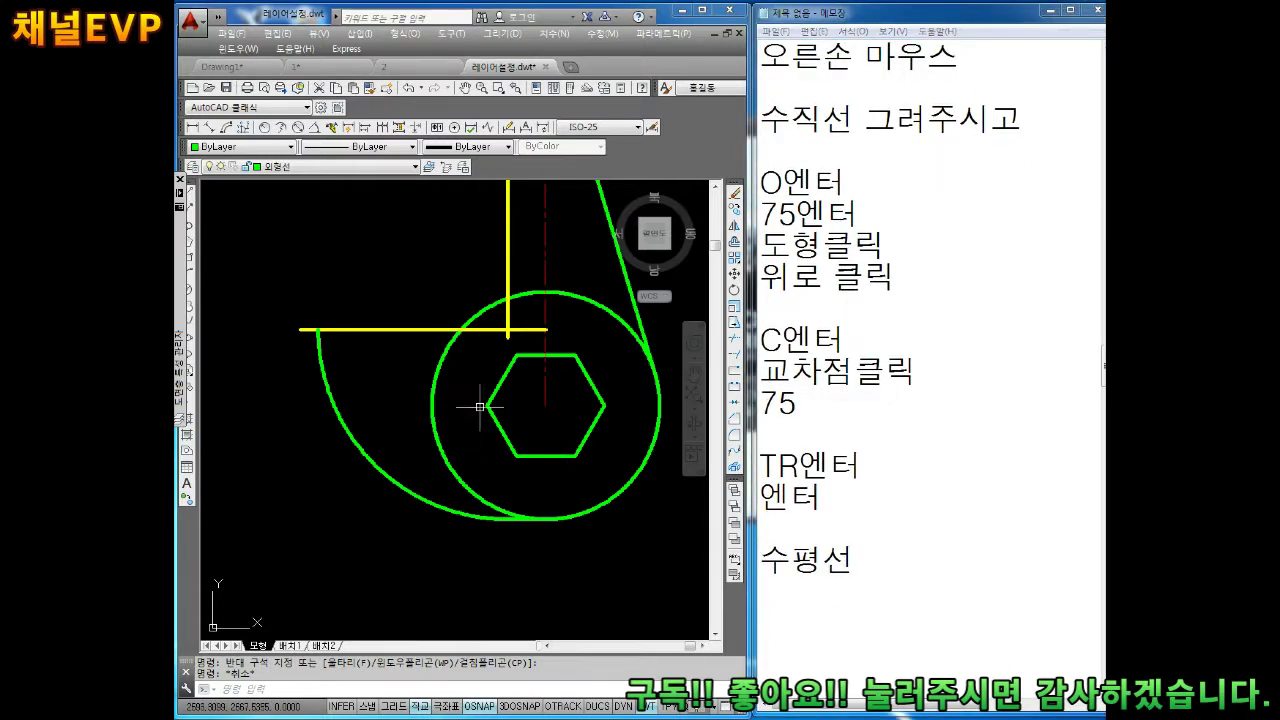
Step: Draw a horizontal line from the circle centre leftward past the outer arc
middle_drag(527, 417, 535, 405)
key(Escape)
text(l)
key(Return)
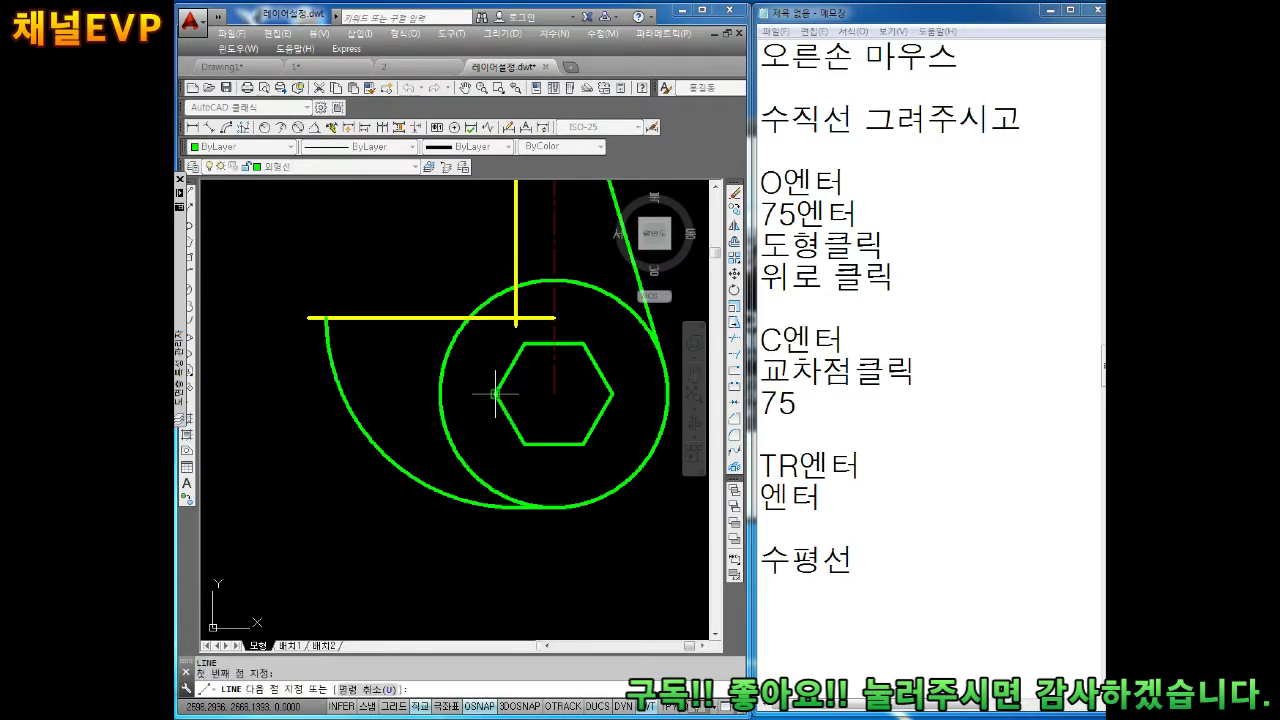
click(553, 393)
click(273, 393)
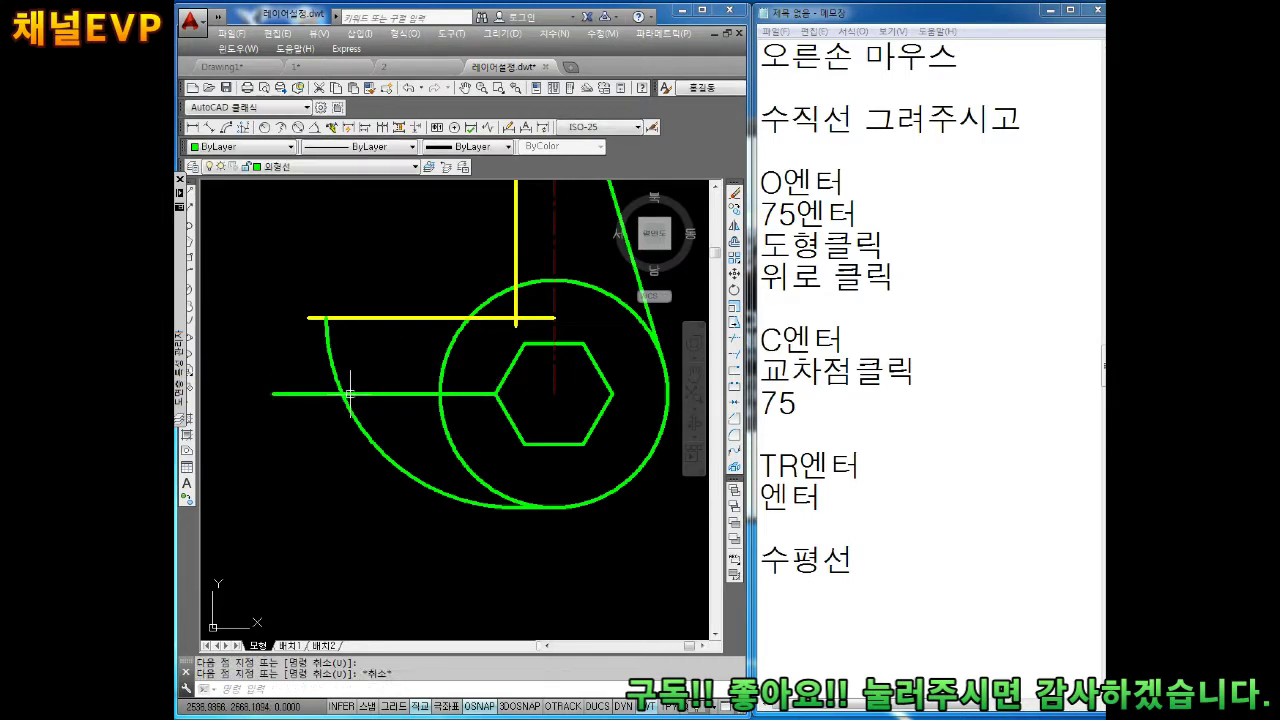
key(Escape)
key(Escape)
Step: Make the new horizontal line yellow
scroll(380, 390, up, 3)
click(394, 423)
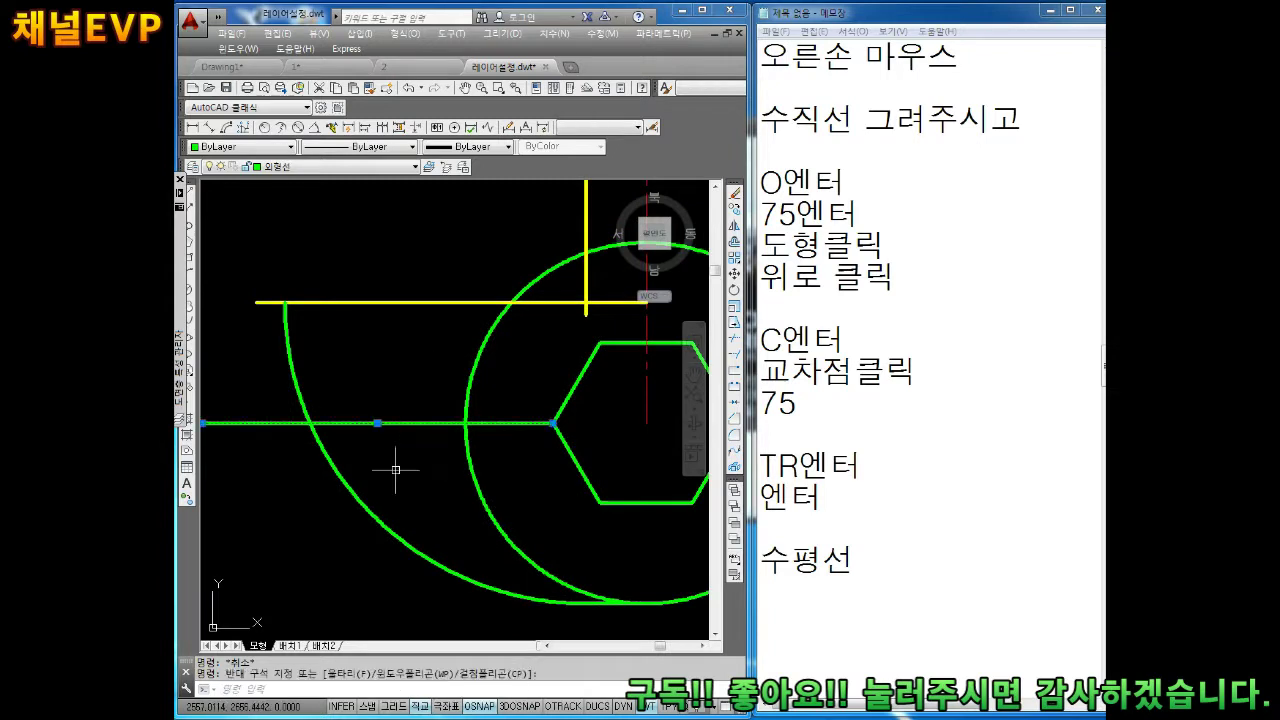
click(270, 166)
click(303, 207)
click(270, 166)
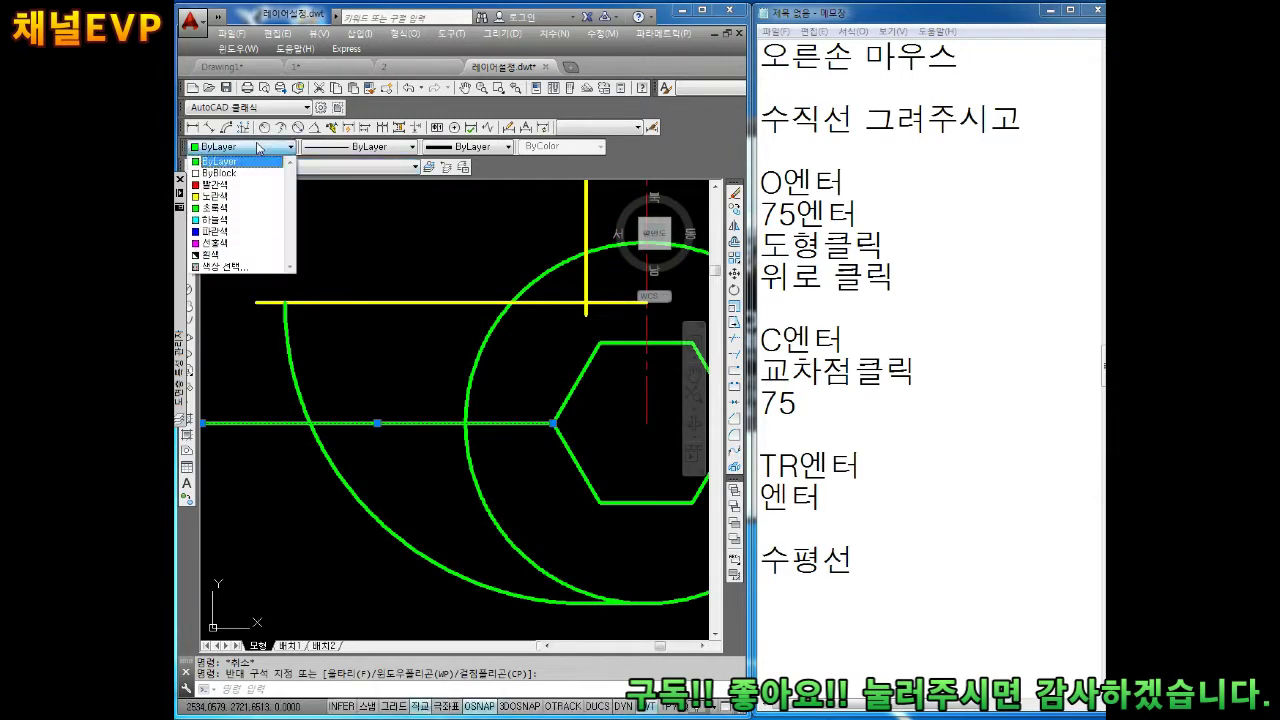
click(220, 206)
Step: Set the two earlier yellow guide lines back to ByLayer green
key(Escape)
click(460, 322)
click(400, 283)
middle_drag(400, 283, 340, 362)
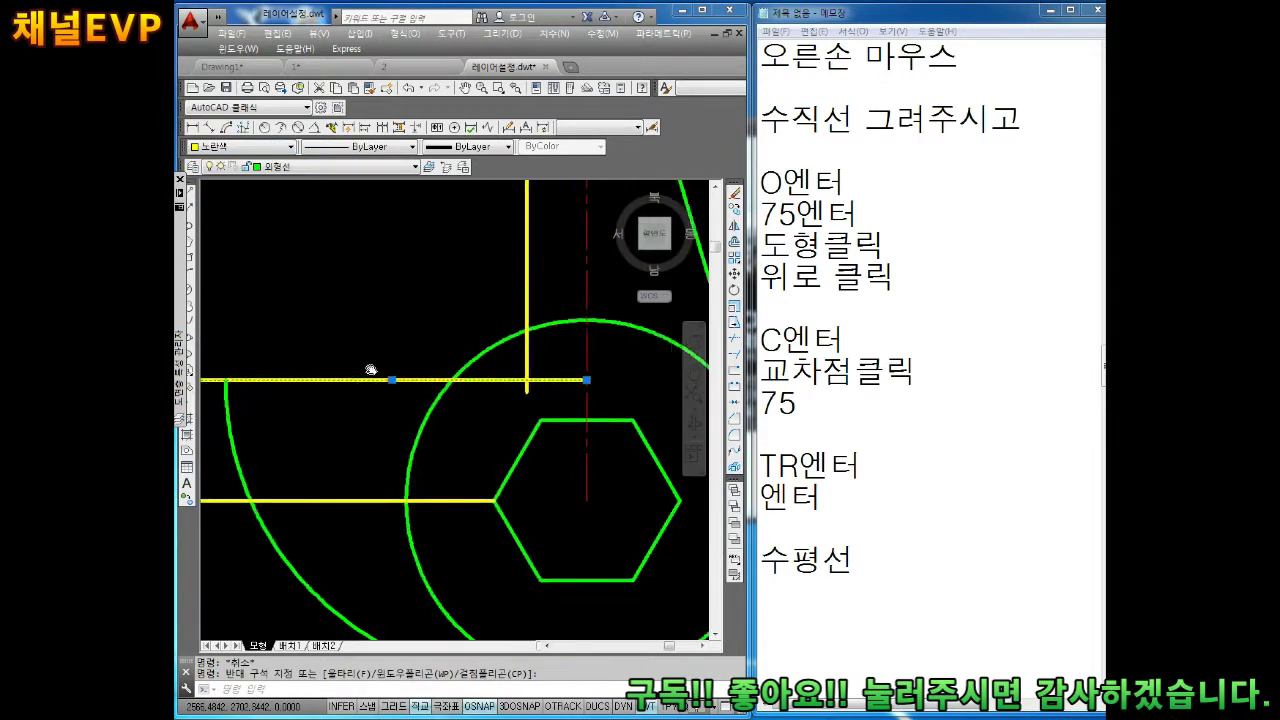
click(526, 260)
click(250, 147)
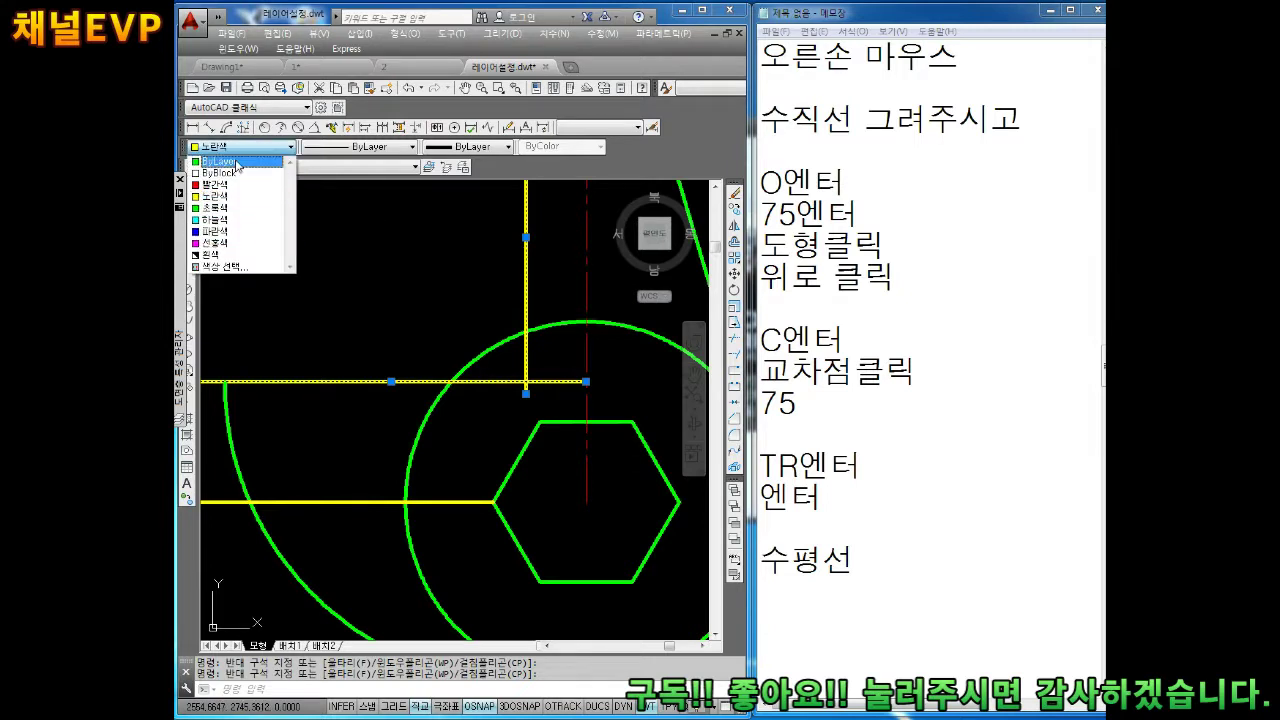
click(220, 161)
key(Escape)
key(Escape)
middle_drag(343, 351, 388, 278)
scroll(393, 417, down, 2)
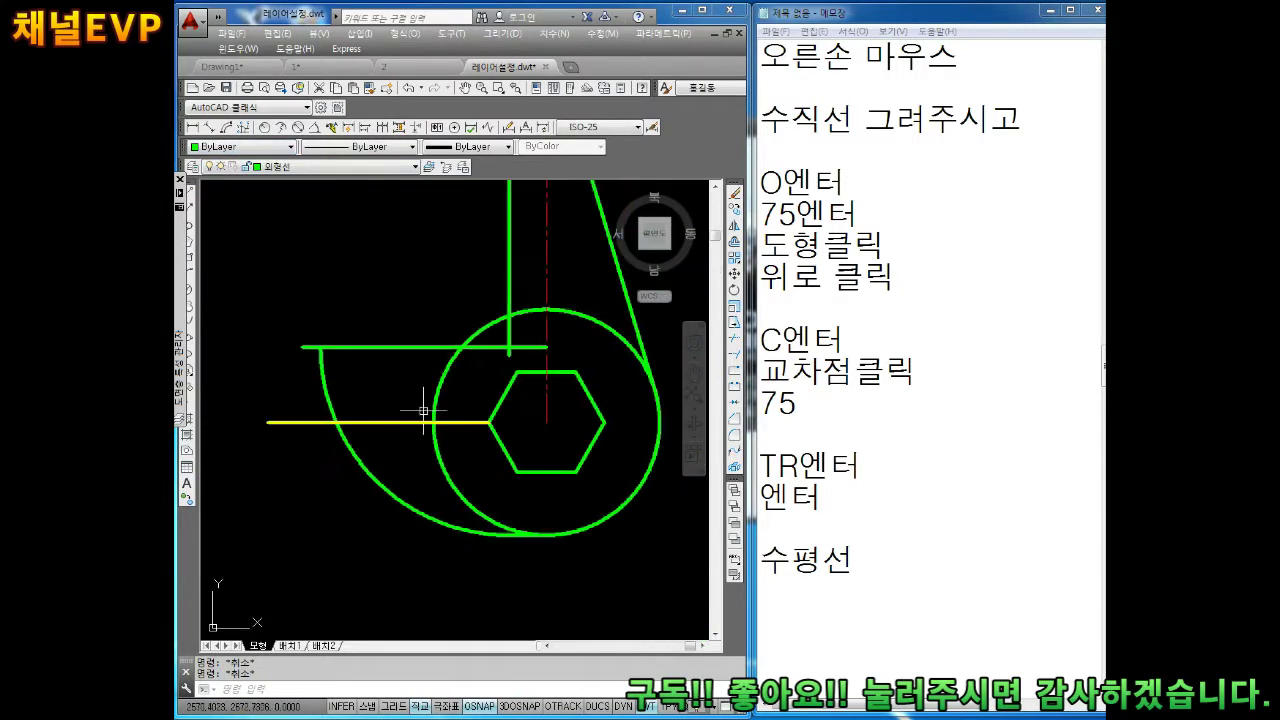
click(836, 614)
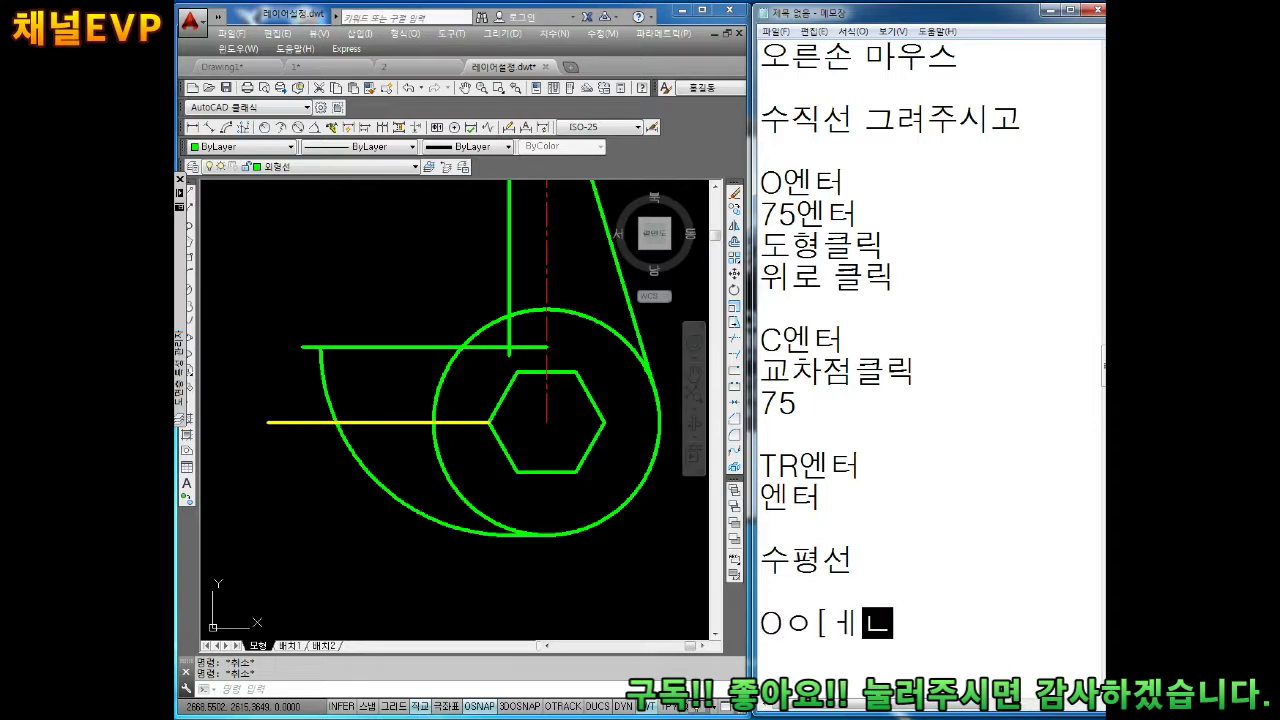
Step: Write the offset steps 엔터, 15엔터, 엔터, 노랑색클릭, 위로클릭 in the notes
text(엔터)
key(Return)
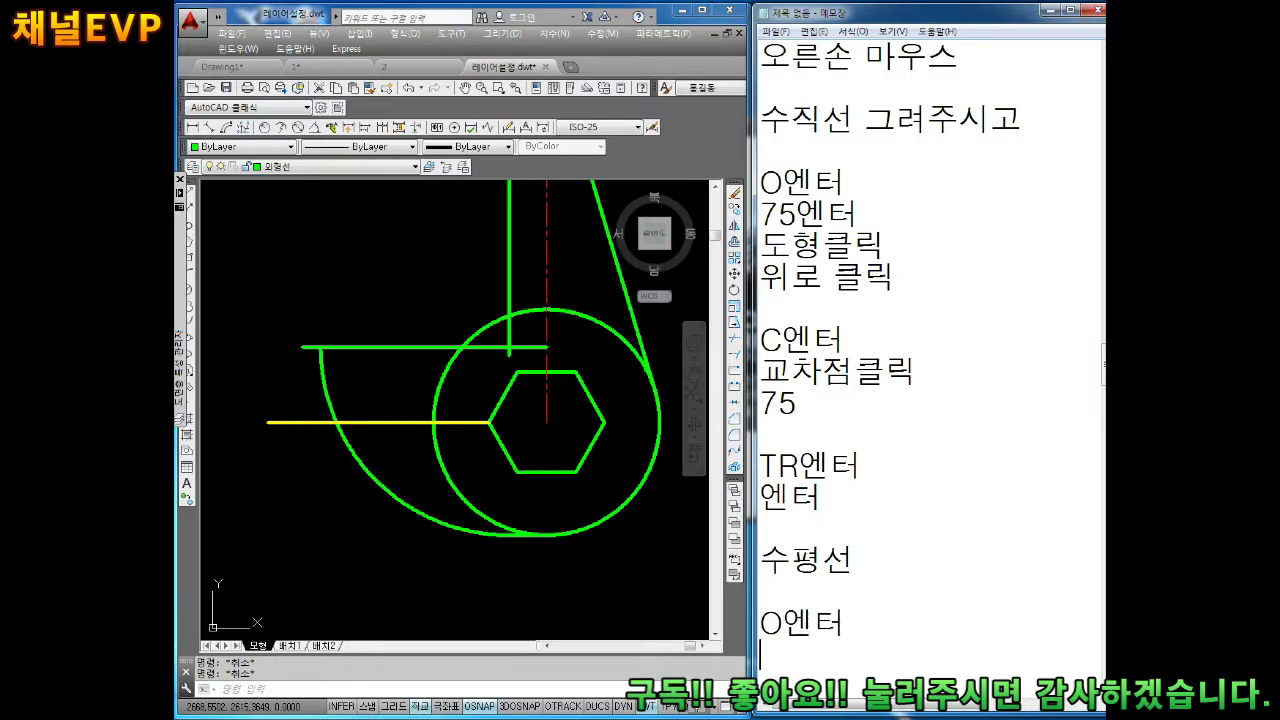
text(15)
key(Return)
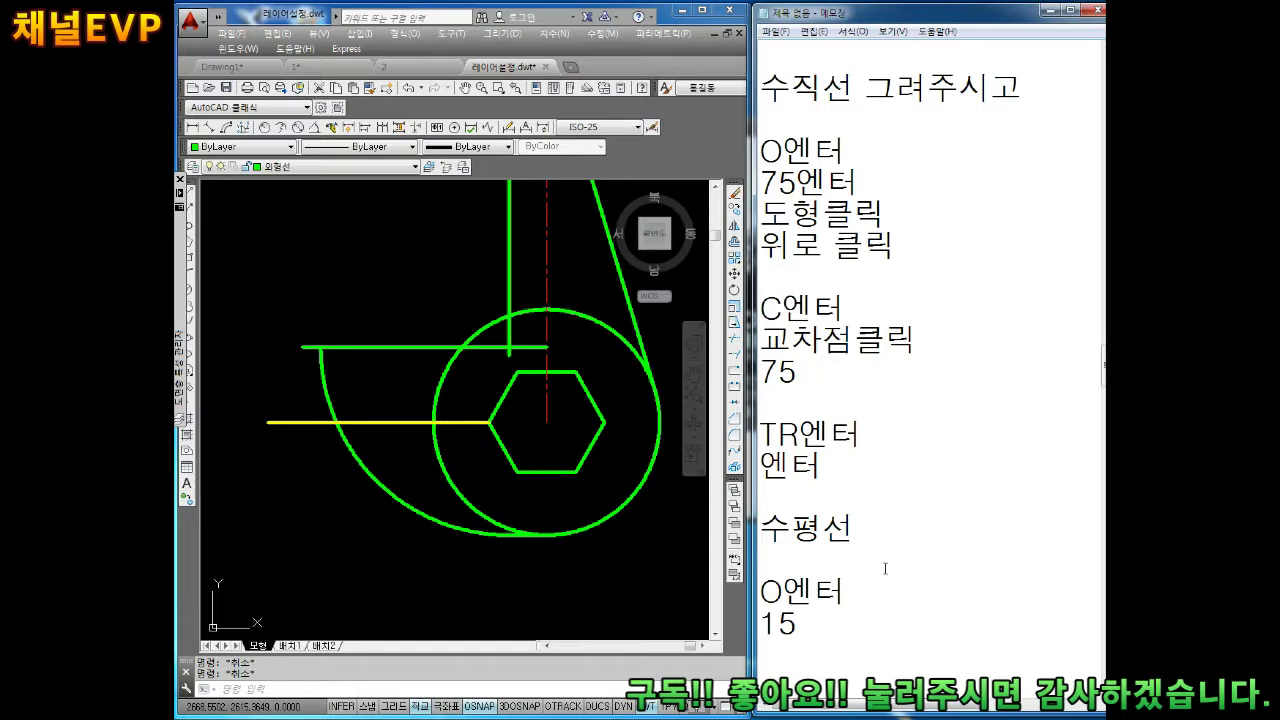
text(엔터)
key(Return)
key(Return)
key(Return)
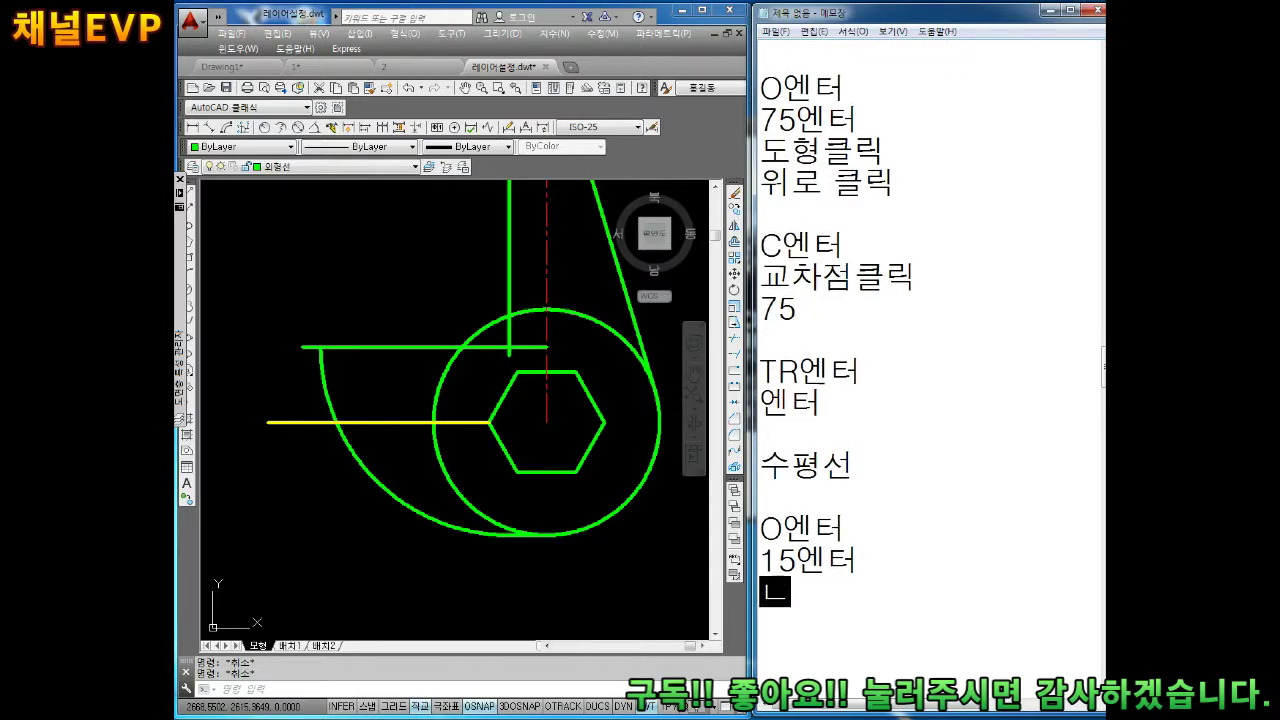
text(노랑ㅅ해)
key(BackSpace)
key(BackSpace)
text(색)
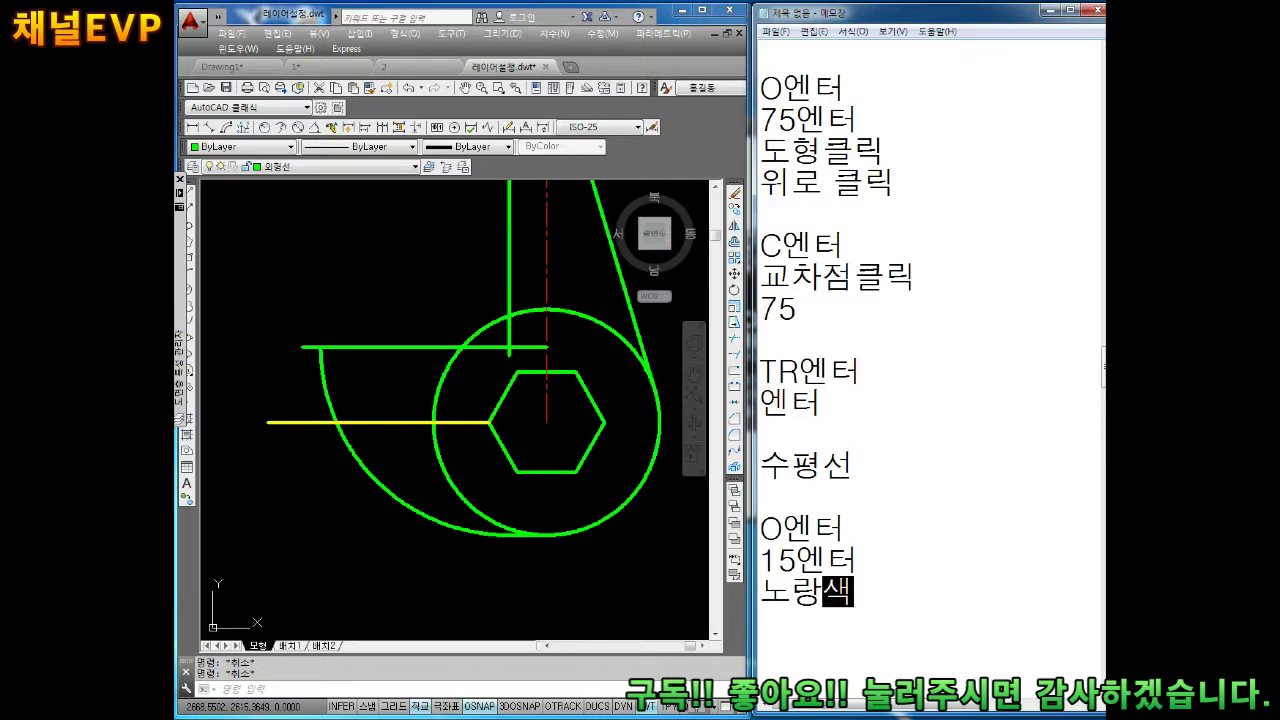
text(클릭₩)
key(Return)
key(BackSpace)
key(BackSpace)
key(Return)
text(위)
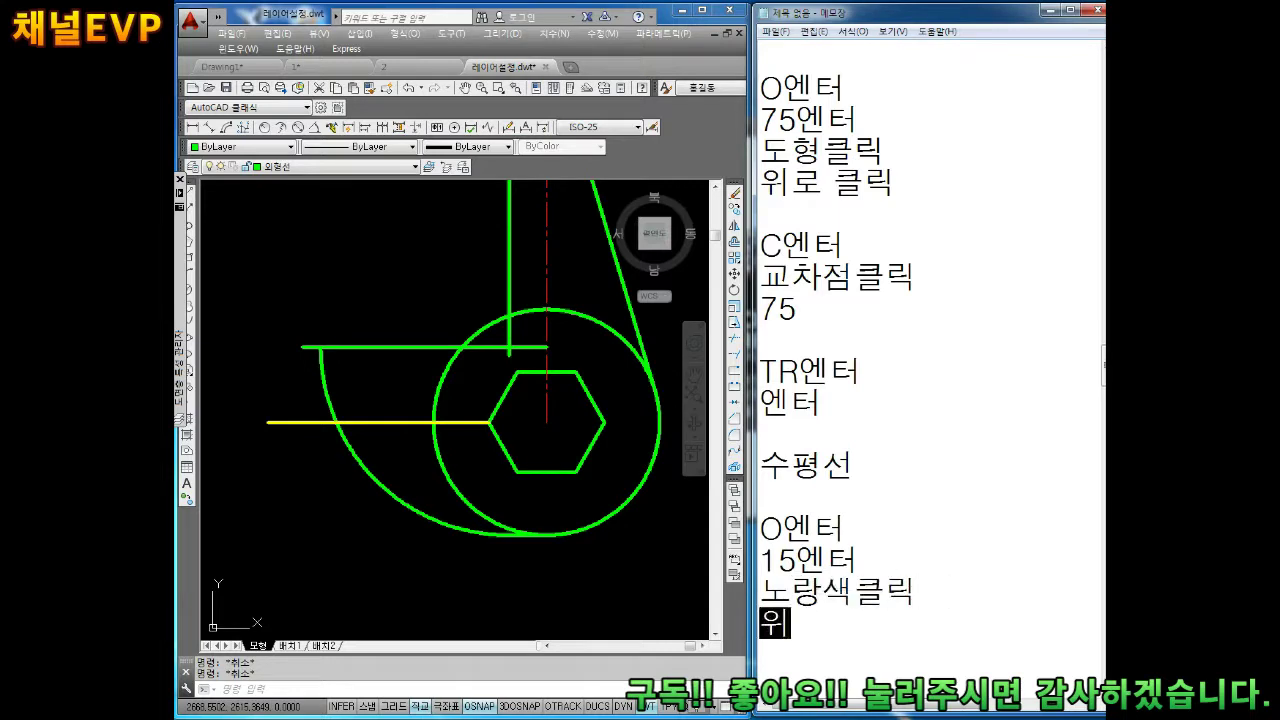
text(로클릭)
key(Return)
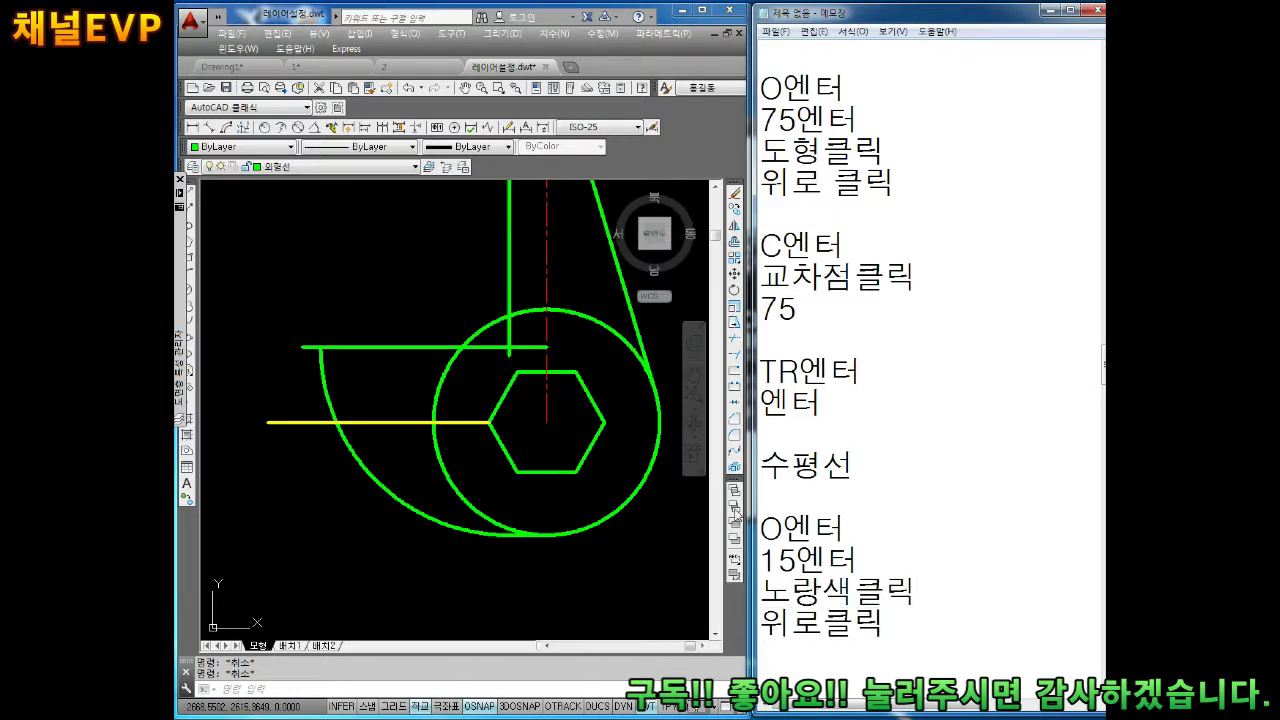
Step: Offset the yellow horizontal line 15 units upward with O
middle_drag(452, 450, 466, 426)
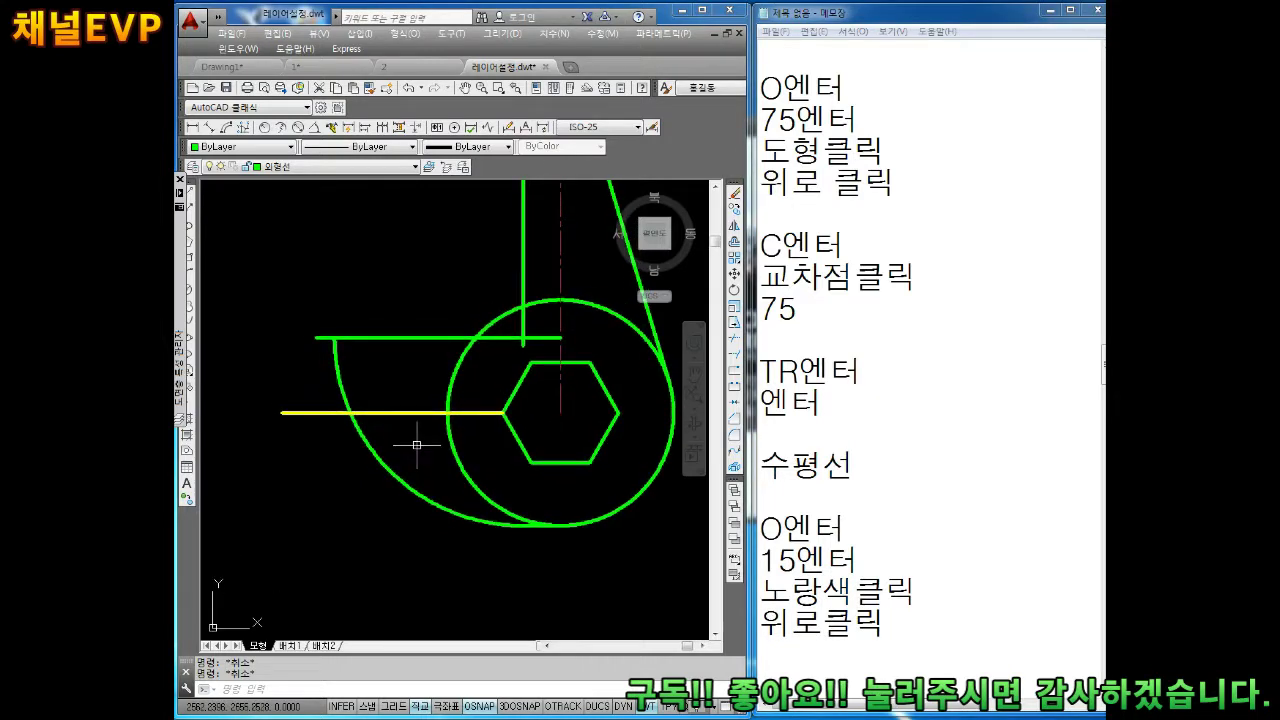
text(o)
key(Return)
text(15)
key(Return)
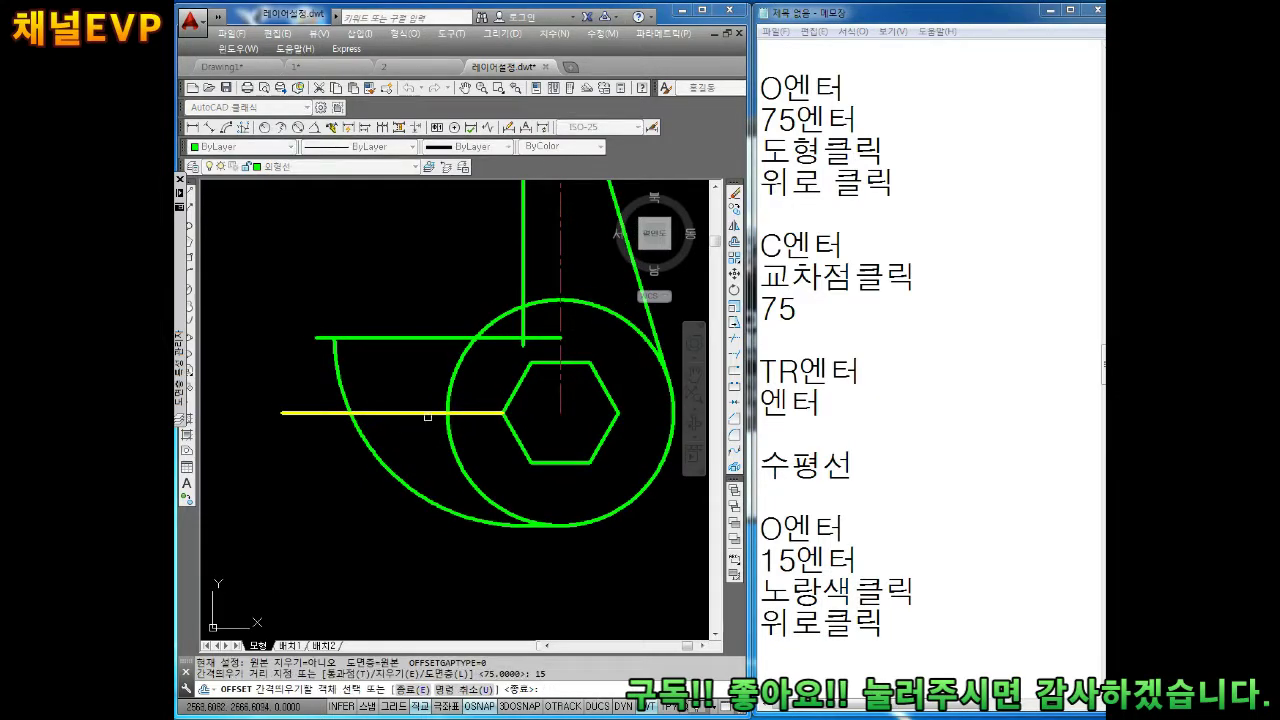
click(428, 413)
click(418, 365)
key(Escape)
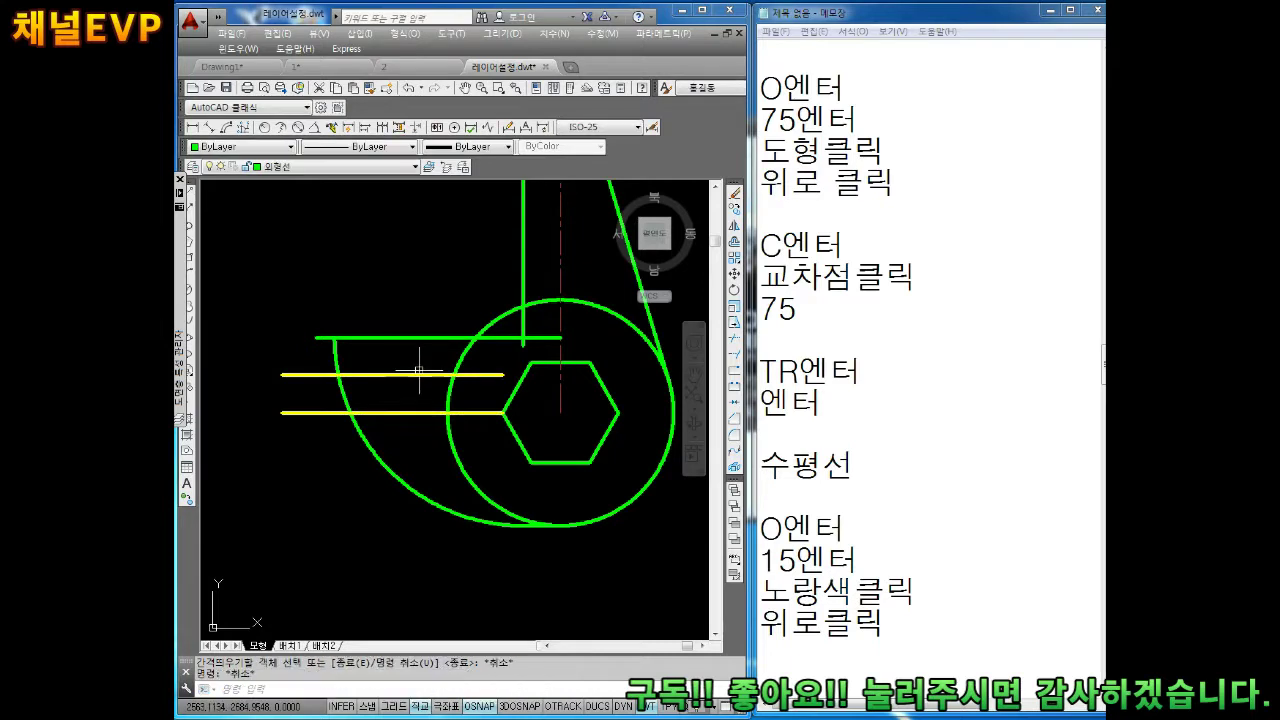
scroll(419, 370, up, 4)
scroll(357, 377, down, 2)
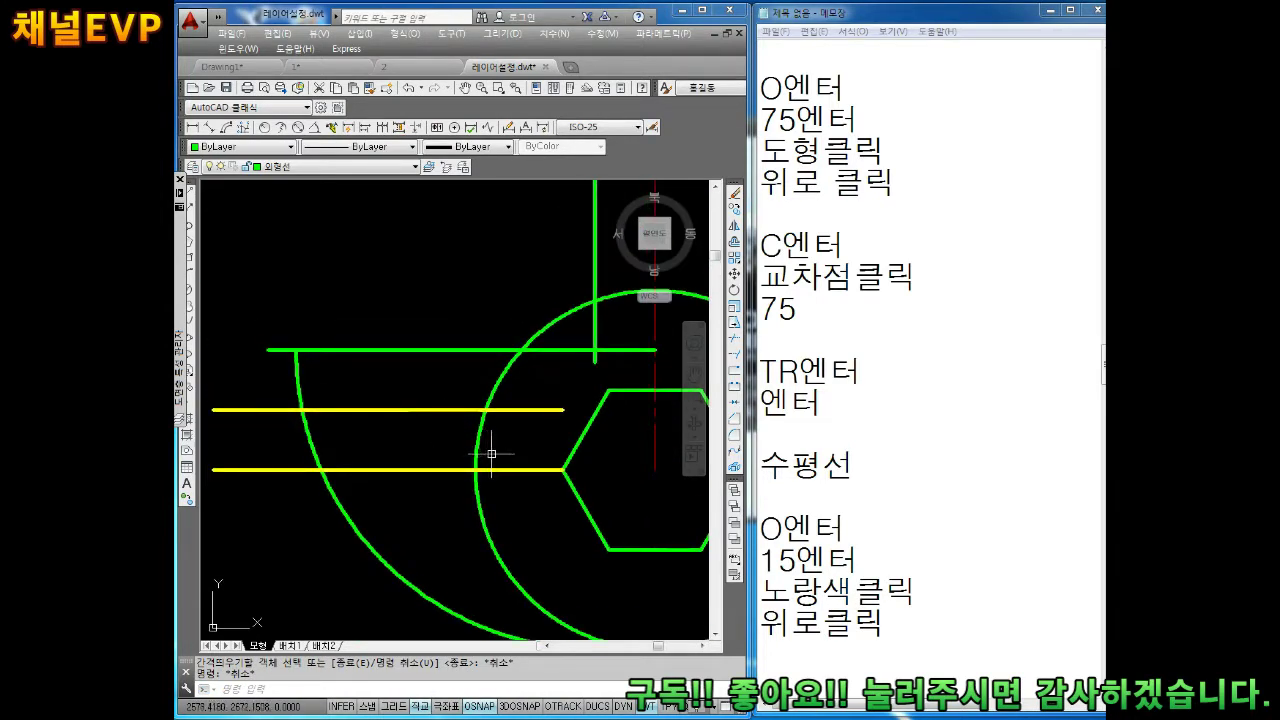
Step: Delete the green horizontal line
scroll(491, 454, down, 1)
scroll(499, 430, up, 1)
scroll(499, 430, down, 2)
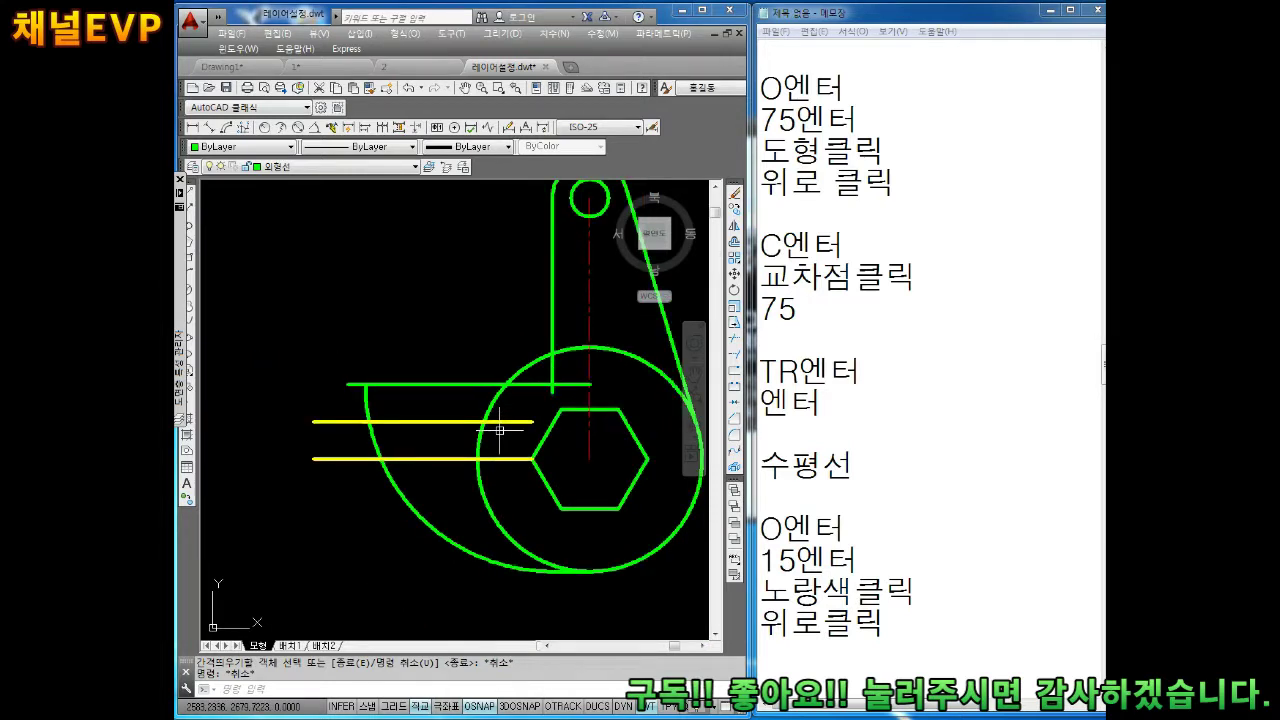
middle_drag(499, 430, 438, 444)
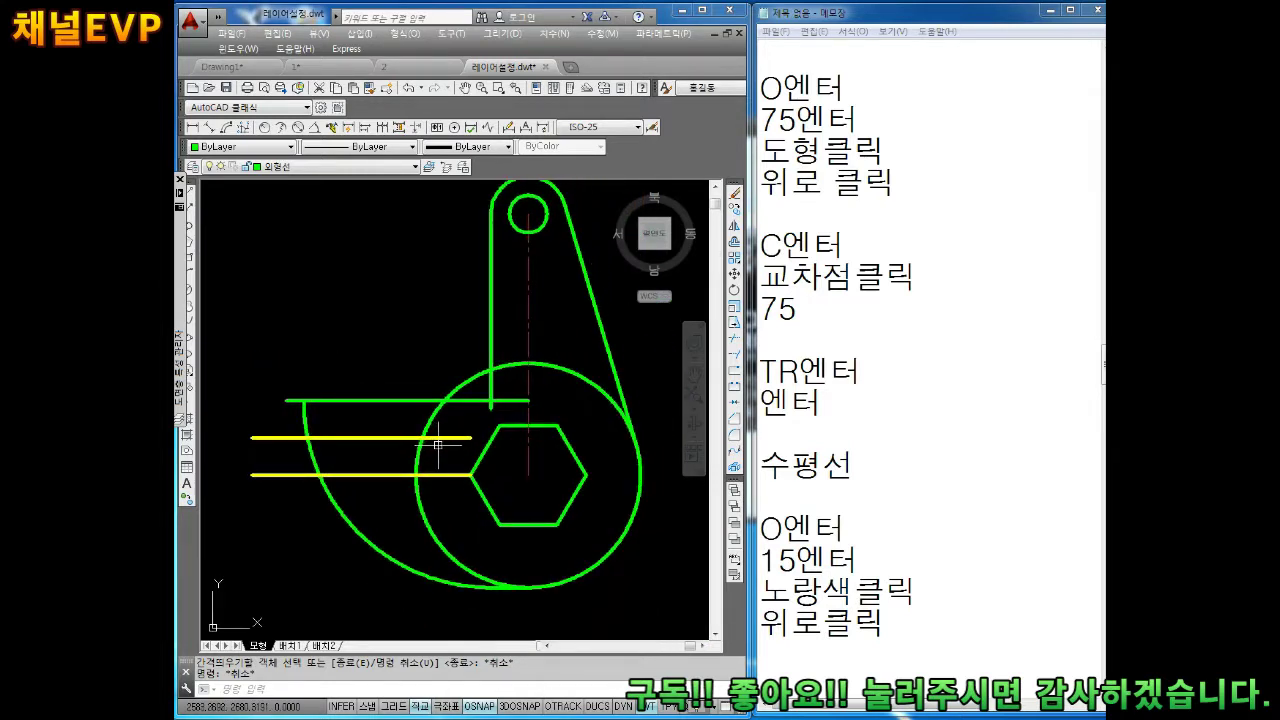
click(395, 404)
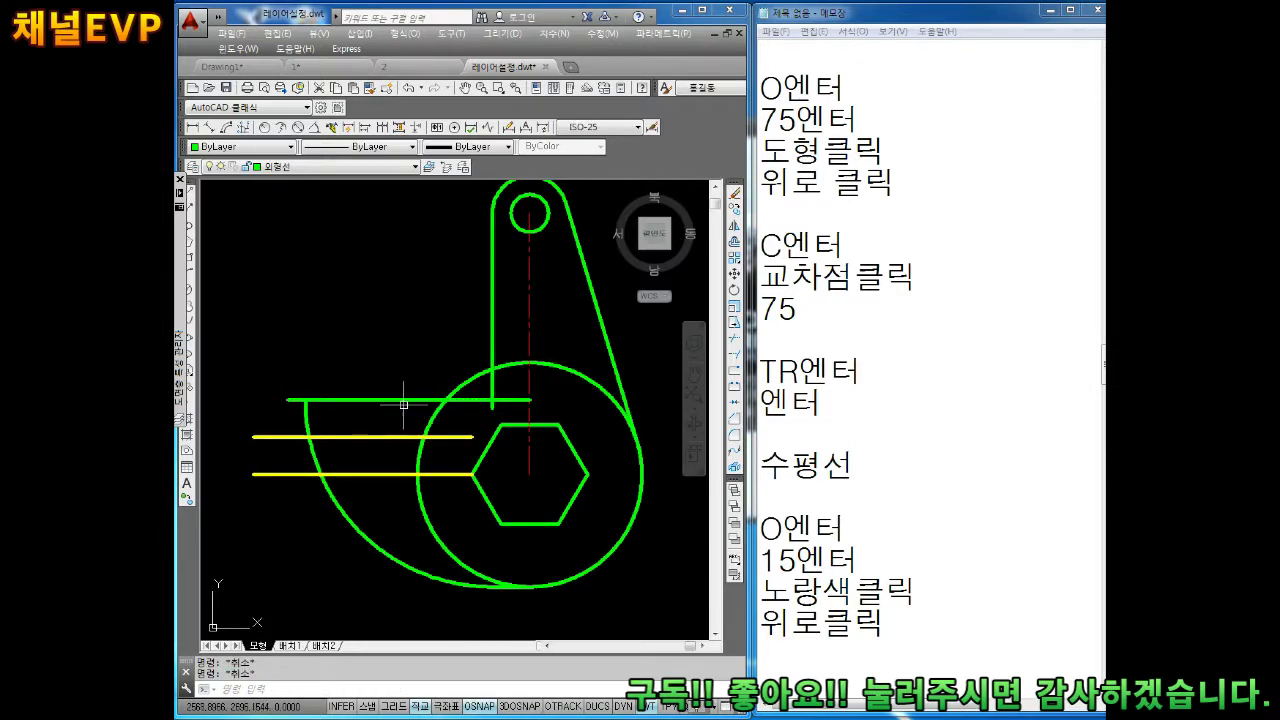
key(Delete)
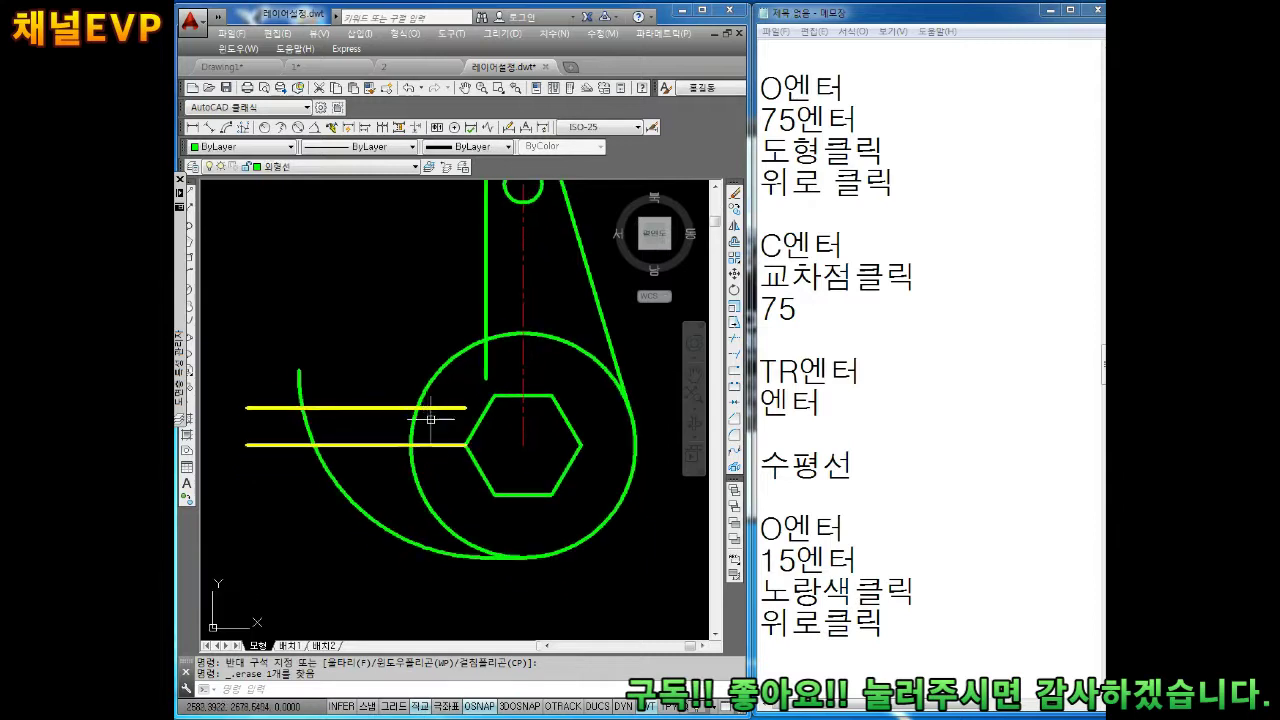
Step: Delete the lower yellow line, leaving one yellow line left of the circle
scroll(418, 430, down, 1)
scroll(383, 477, up, 1)
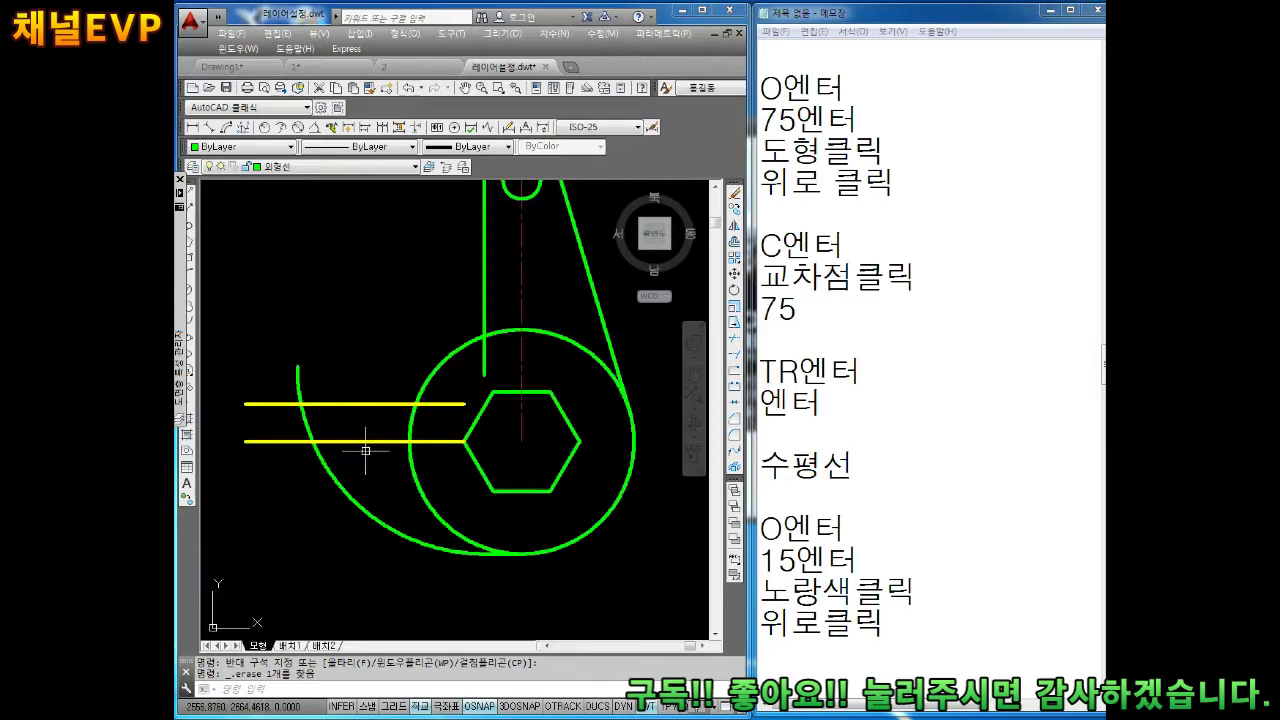
click(366, 441)
key(Delete)
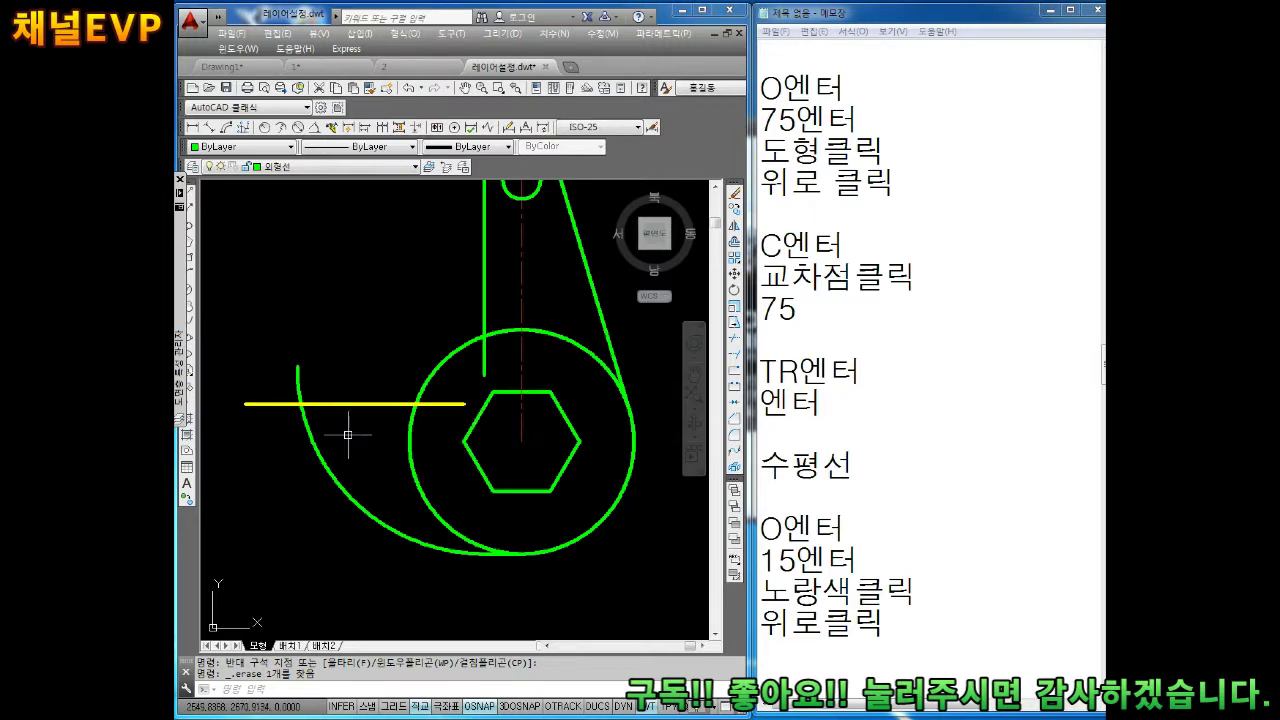
middle_drag(414, 449, 383, 497)
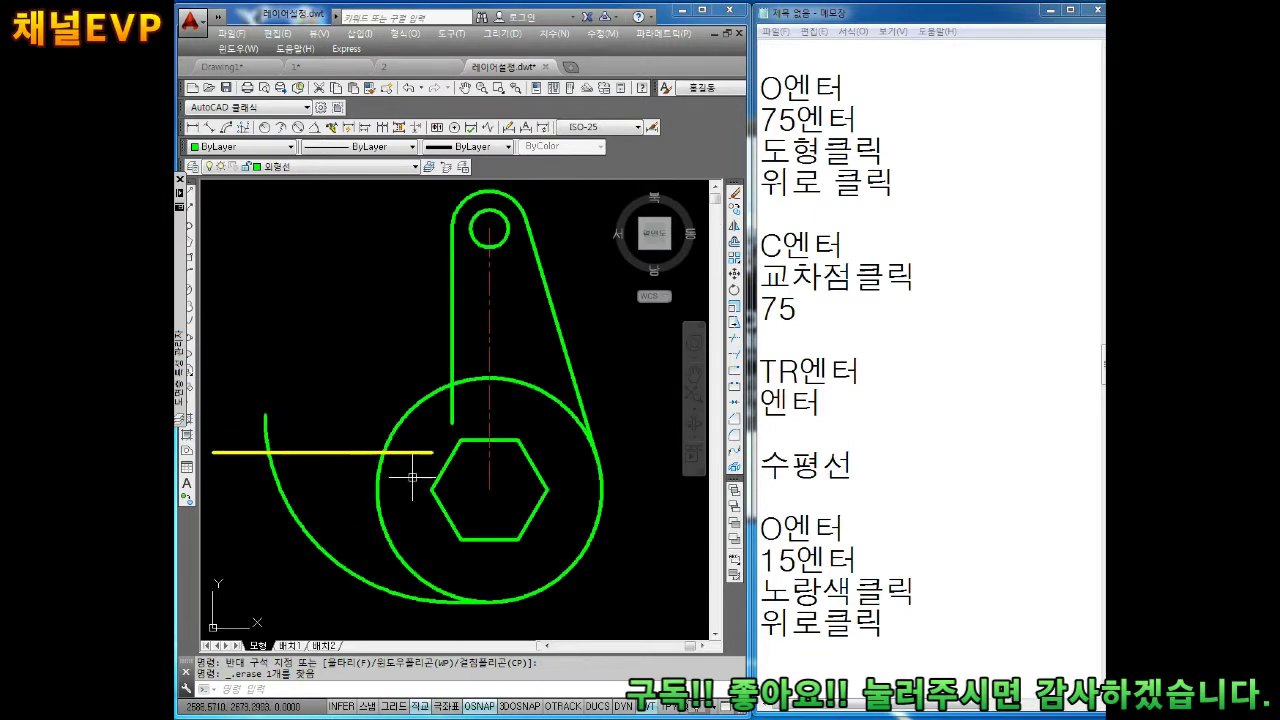
scroll(412, 479, up, 3)
scroll(391, 449, down, 3)
Step: Trim the large circle's lower-left part with TR so the arc stops at the yellow line
middle_drag(391, 473, 406, 443)
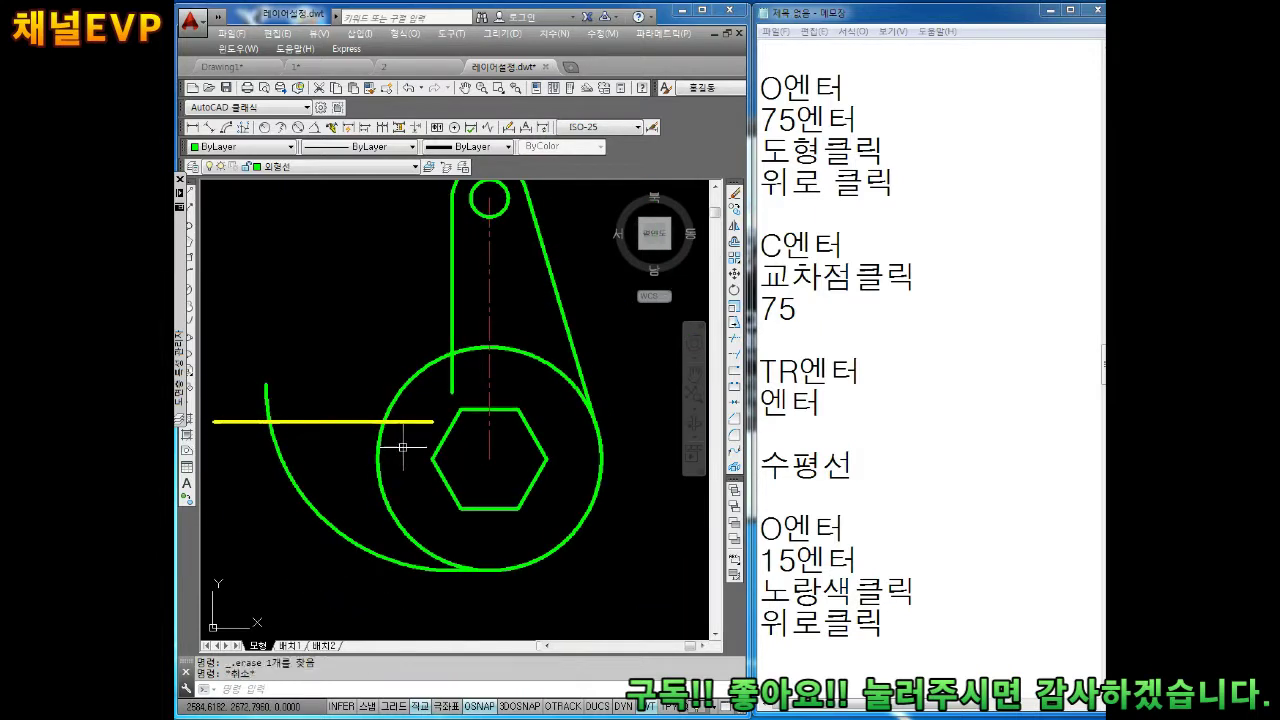
key(Escape)
key(Escape)
text(tr)
key(Return)
key(Return)
click(407, 482)
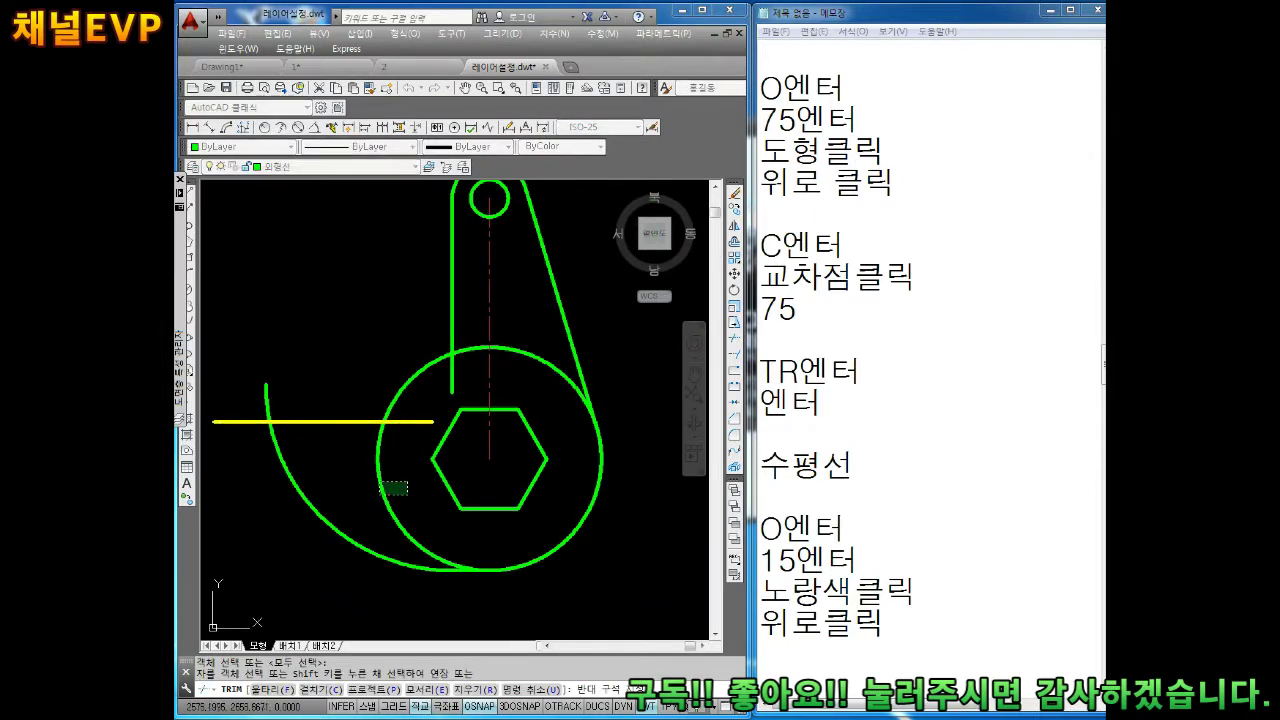
click(371, 499)
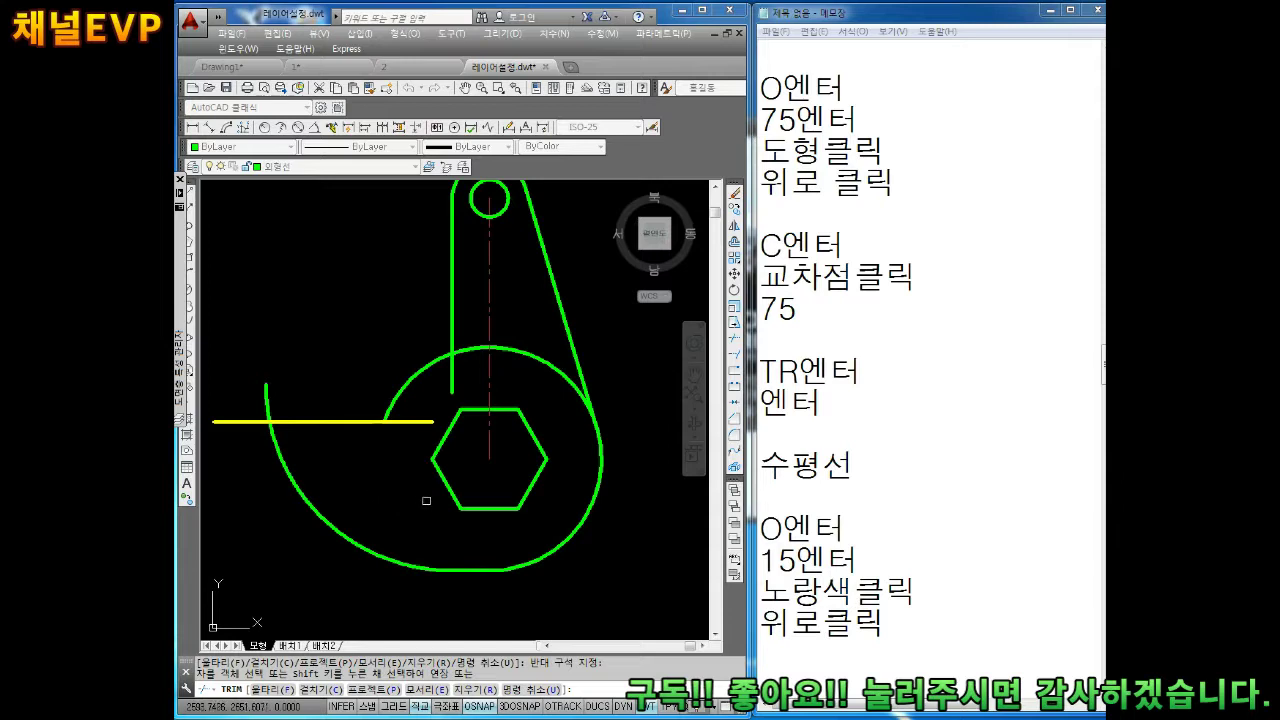
middle_drag(370, 457, 385, 467)
key(Escape)
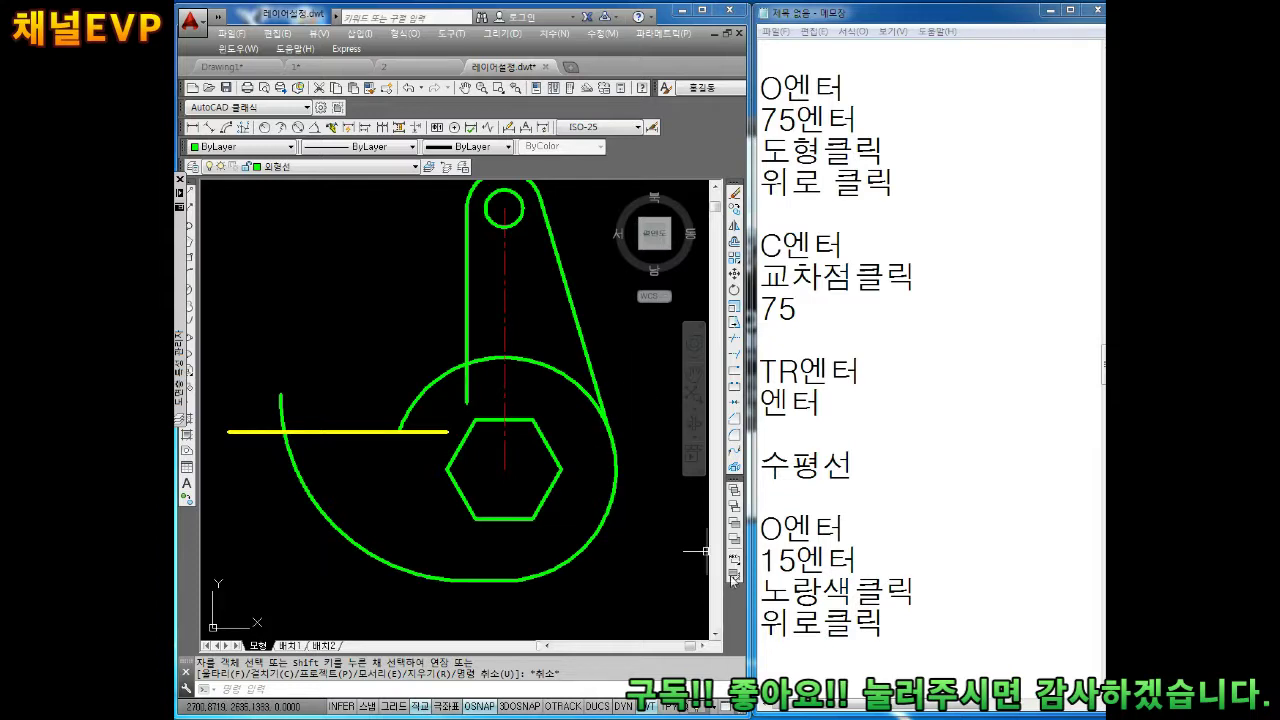
Step: Append the F엔터, R엔터 and 12엔터 lines at the end of the notes
click(761, 643)
key(Down)
key(Down)
key(Down)
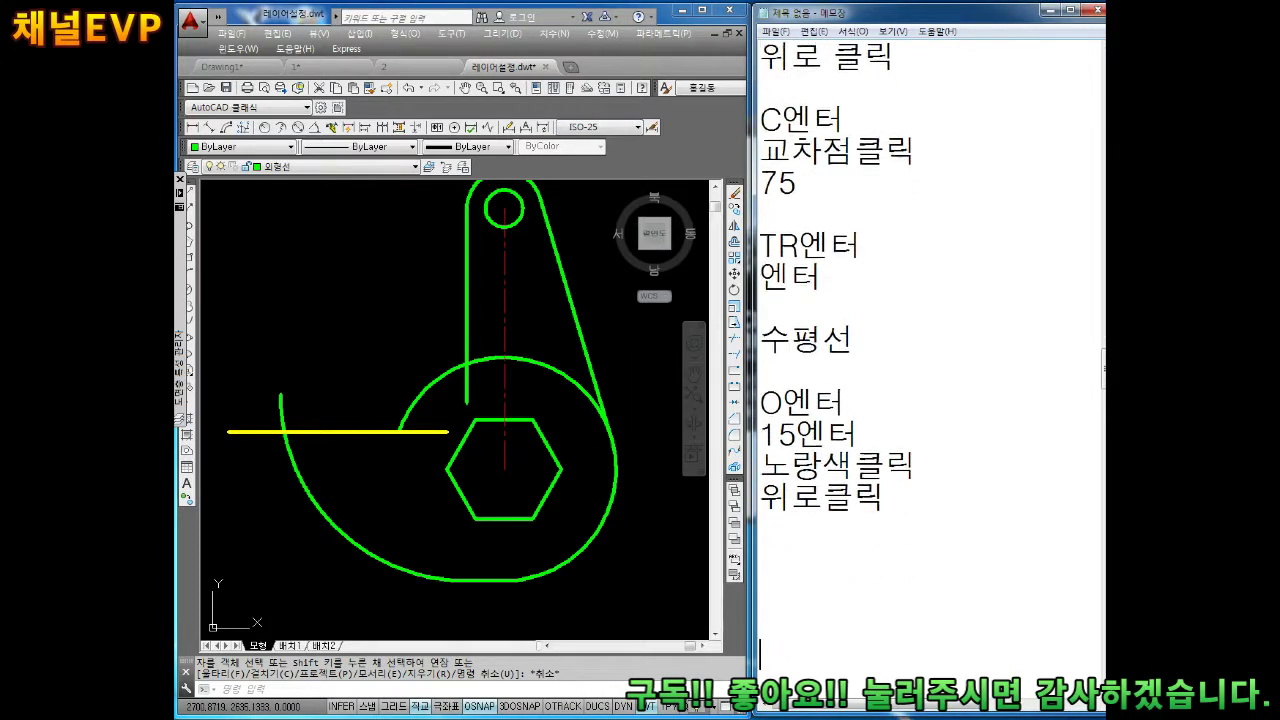
key(Down)
key(Down)
key(Down)
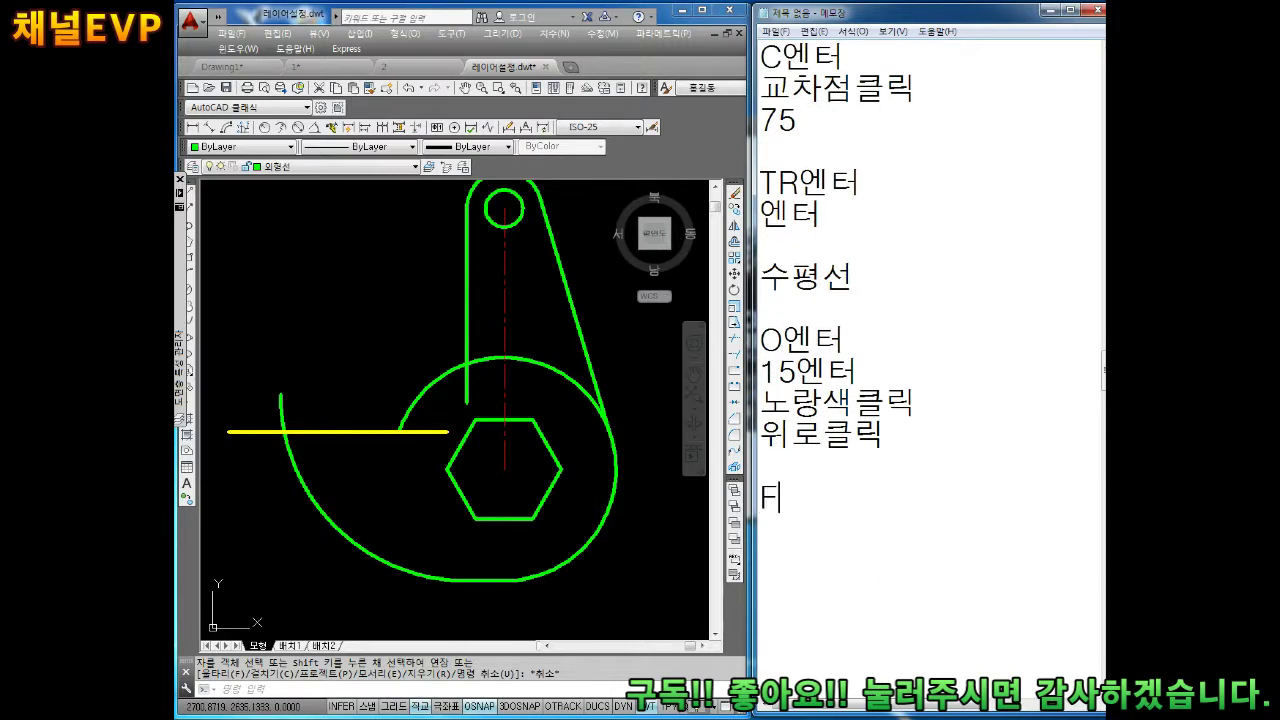
text(엔터)
key(Return)
text(RDP)
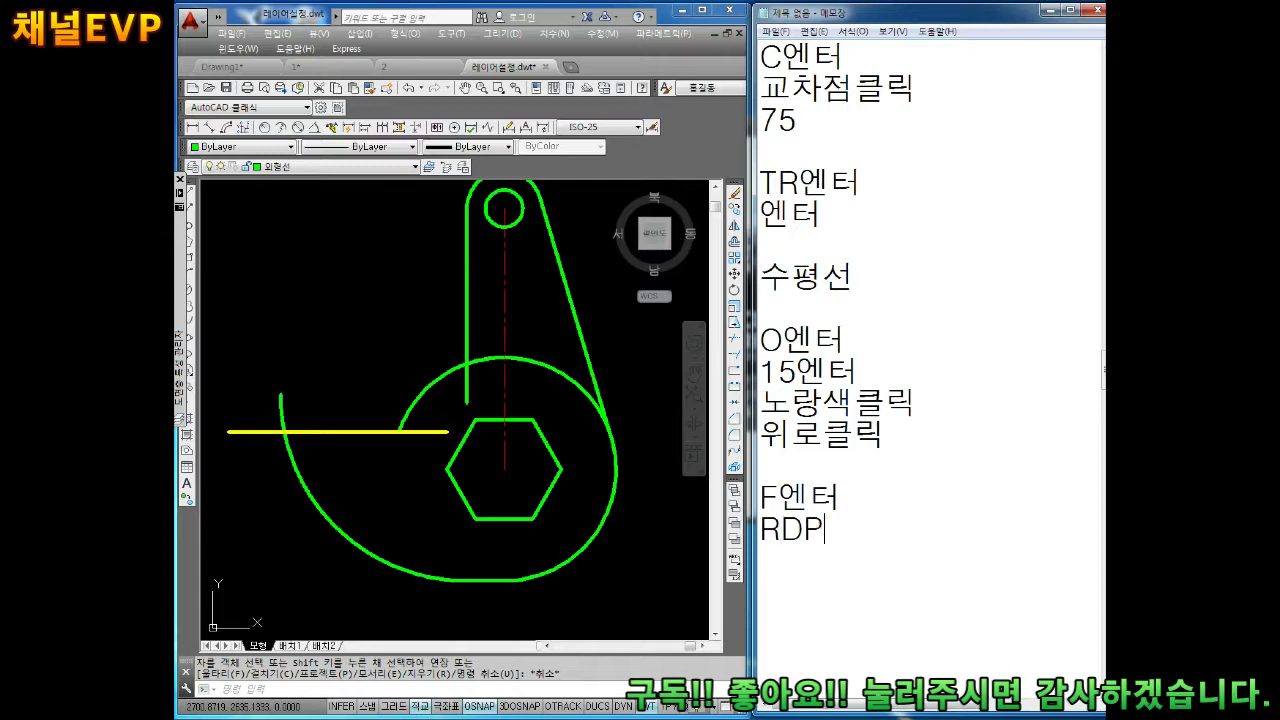
key(BackSpace)
key(BackSpace)
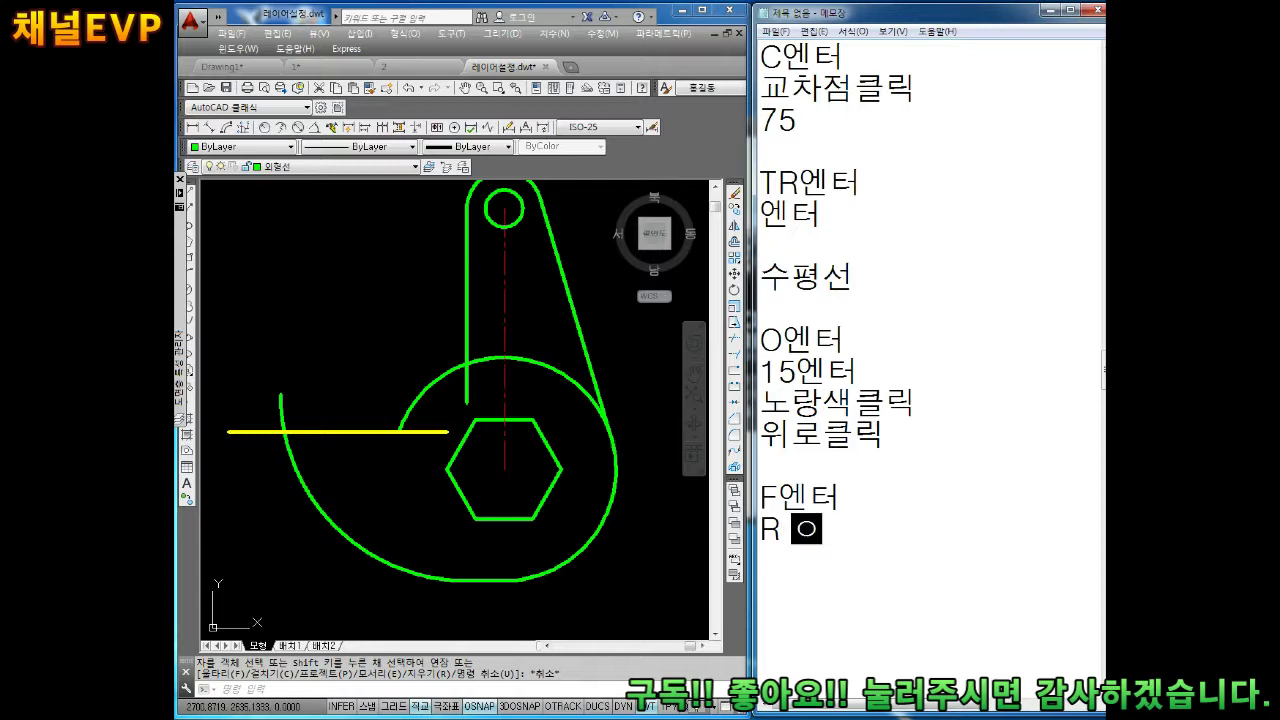
text(엔ㅌ터)
key(Return)
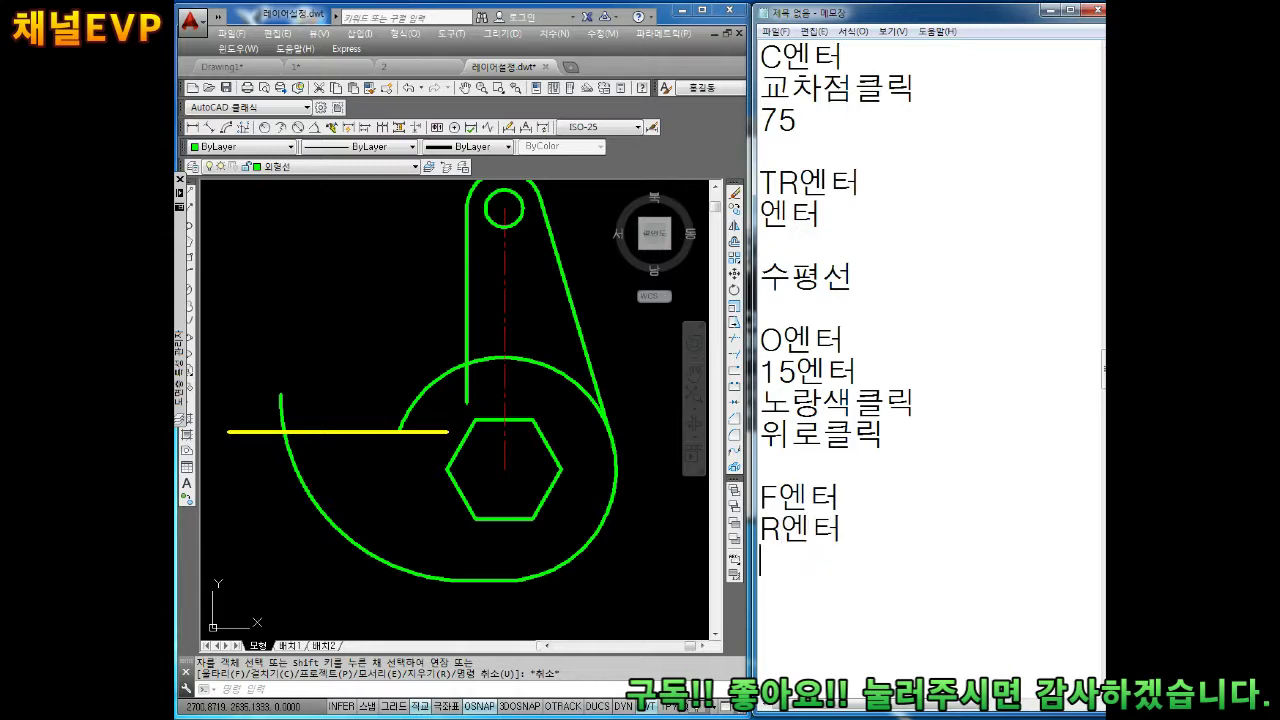
text(121)
text(엔터)
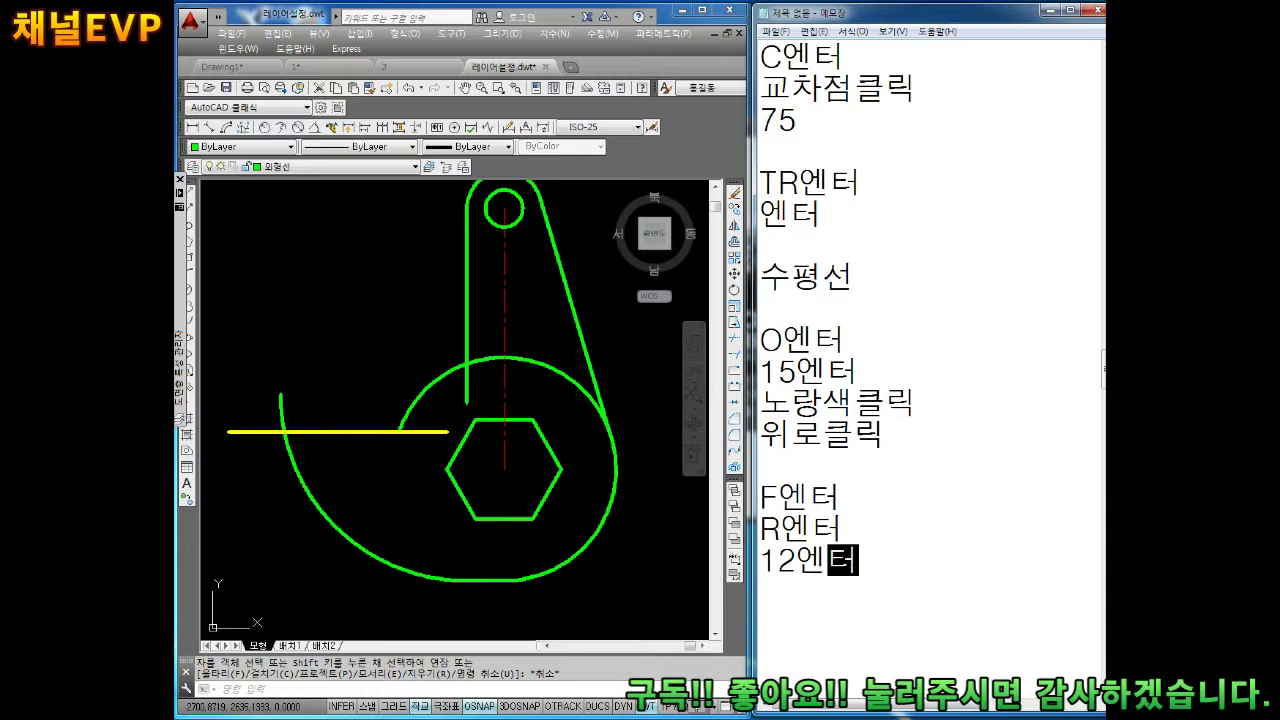
key(Return)
text(T)
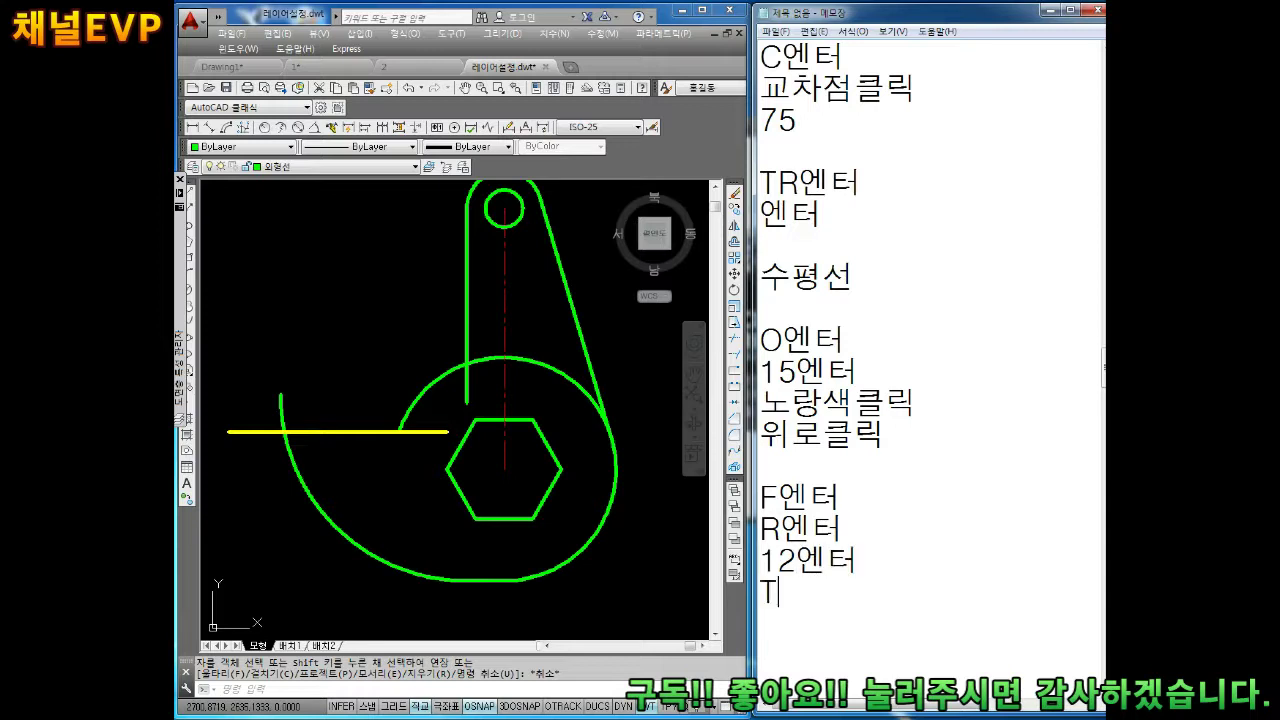
Step: Add the T엔터, T엔터 and 도형클릭 lines to the notes
text(엔터)
key(Return)
text(ㅅ)
key(Return)
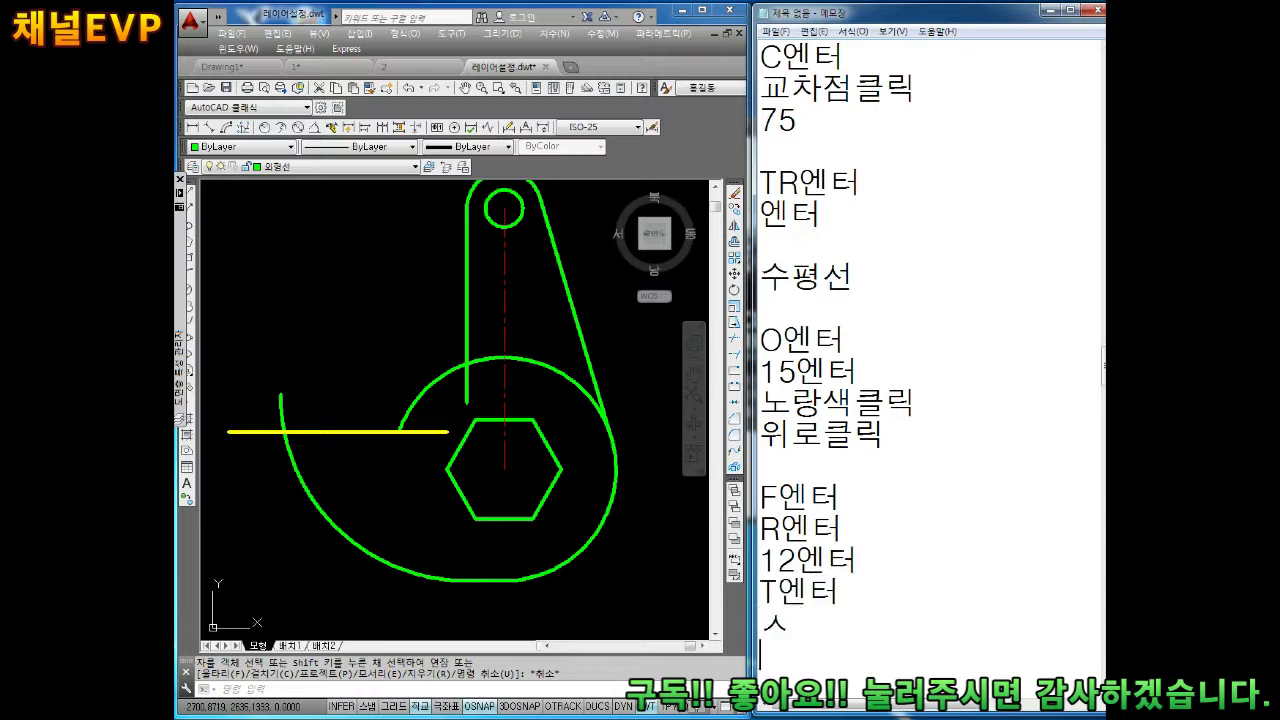
text(ㅅ)
key(BackSpace)
text(엔터)
key(Return)
key(Return)
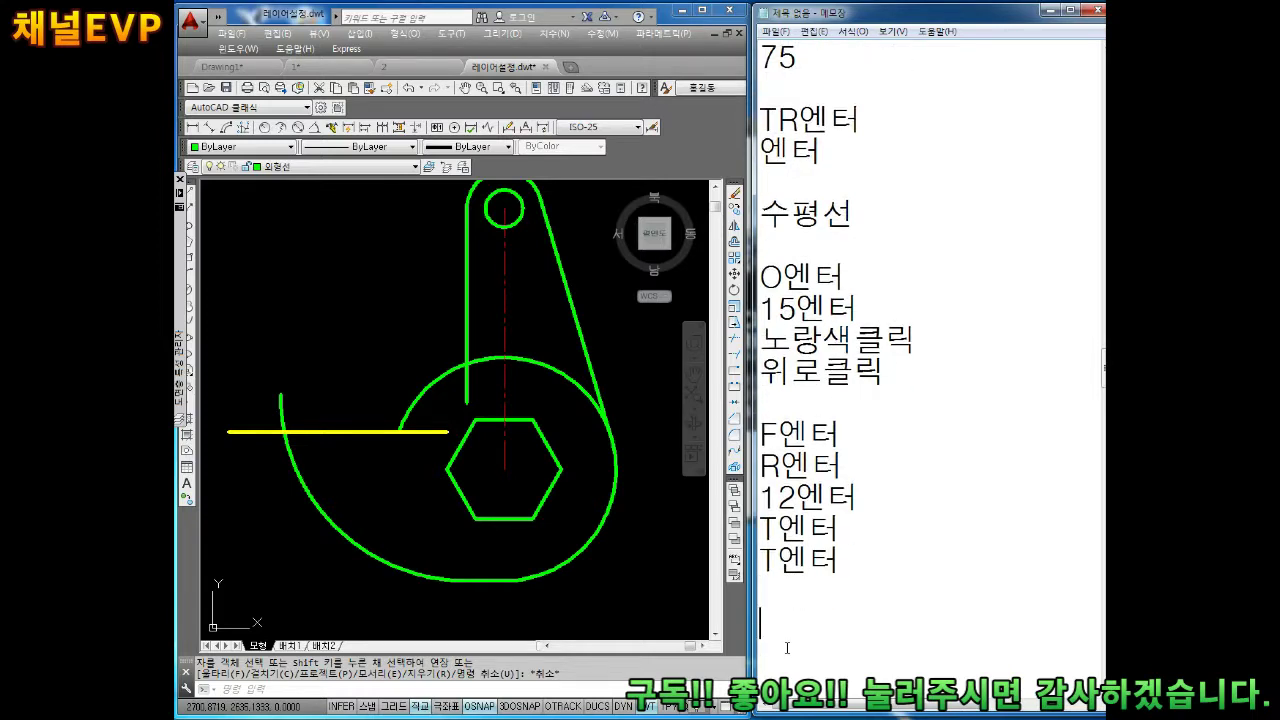
text(도)
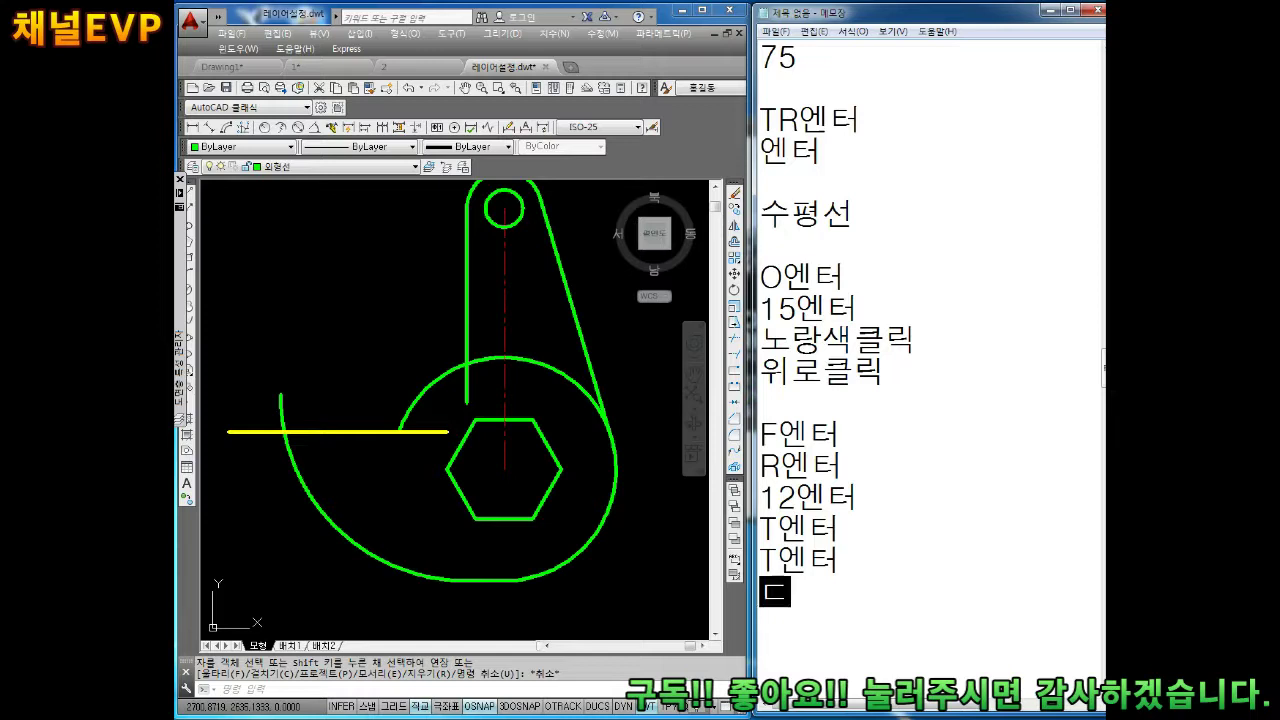
text(형클릭)
key(Return)
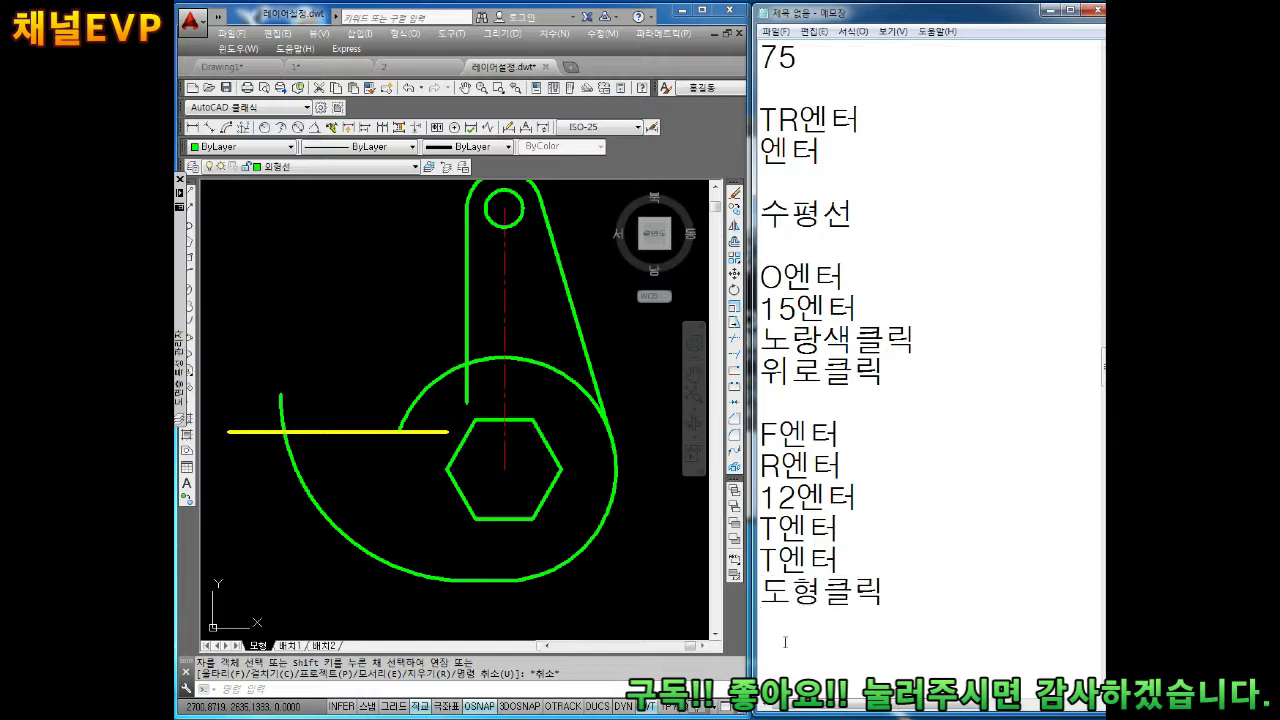
Step: Start FILLET with radius 12 and Trim mode on
click(308, 302)
text(f)
key(Return)
text(r)
key(Return)
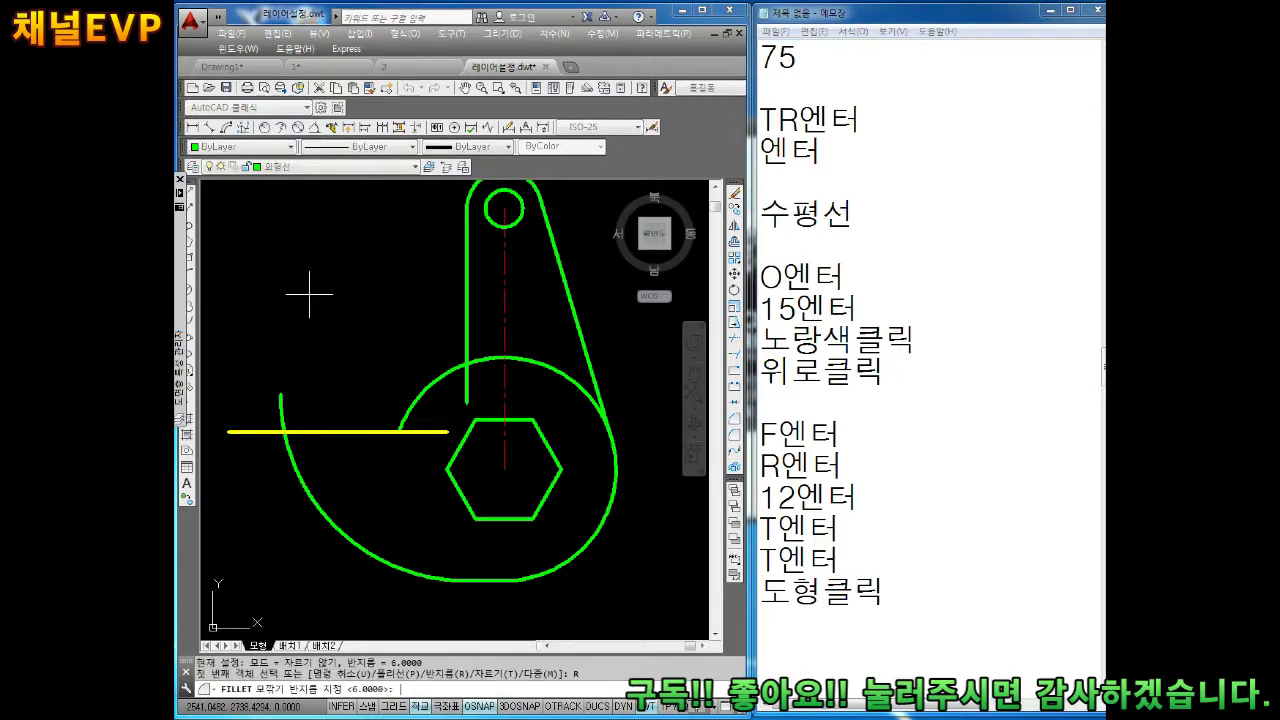
text(12)
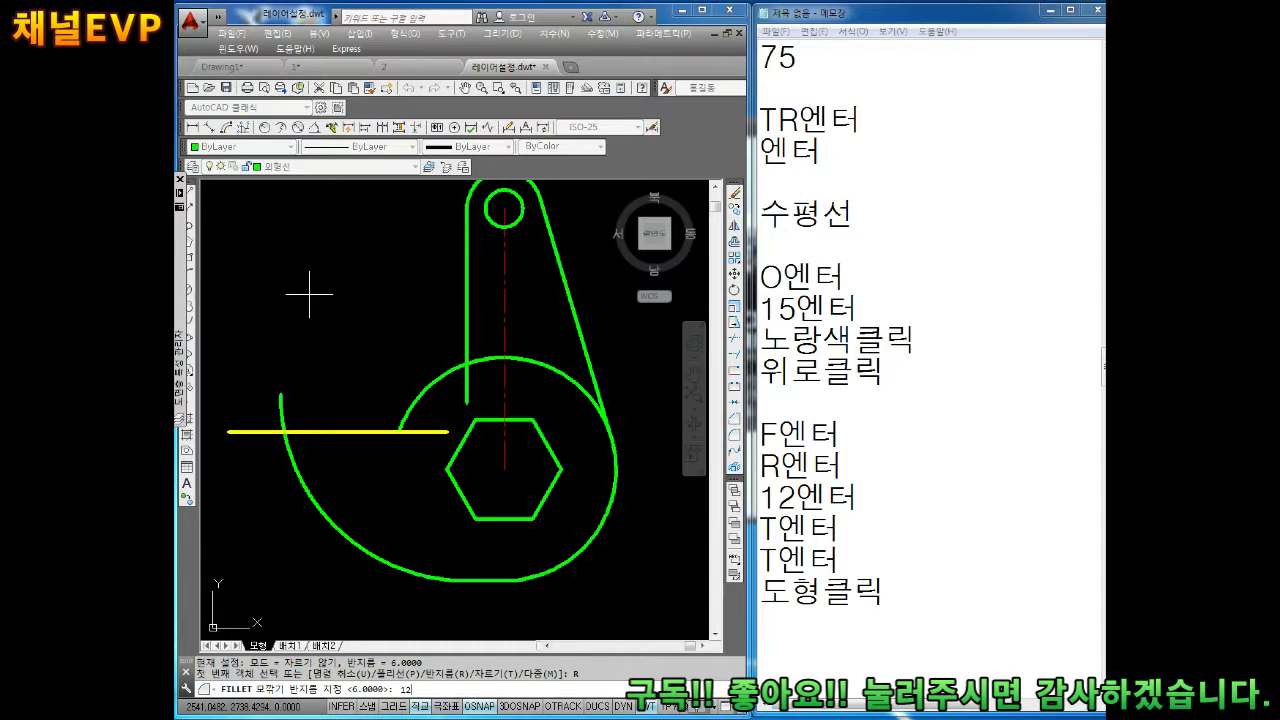
key(Return)
text(t)
key(Return)
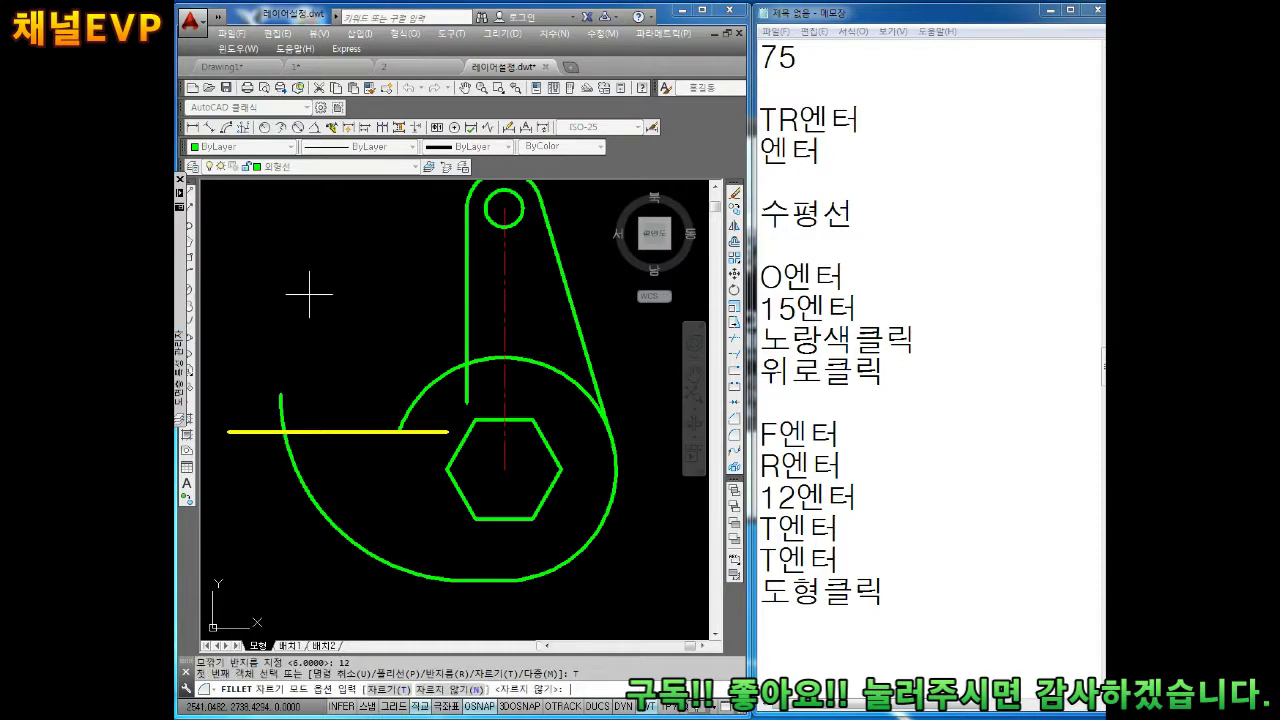
text(t)
key(Return)
Step: Fillet the yellow line into the left arc and into the large arc
click(310, 432)
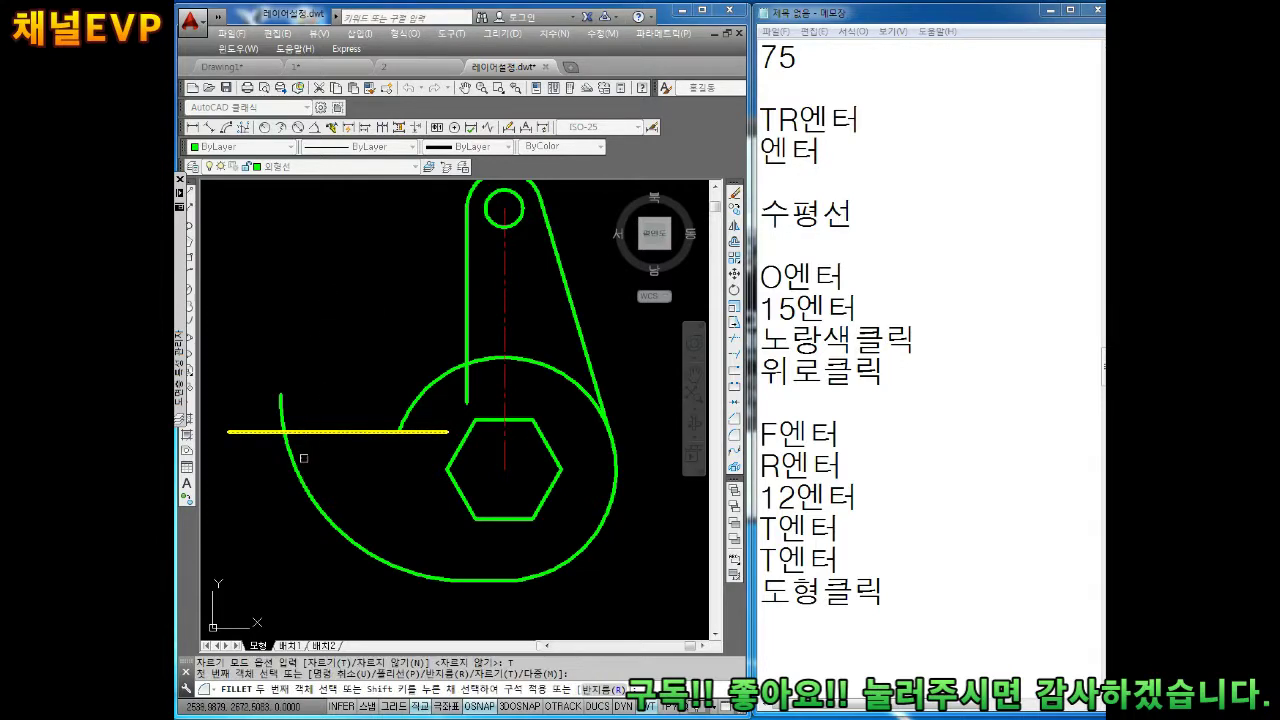
click(296, 474)
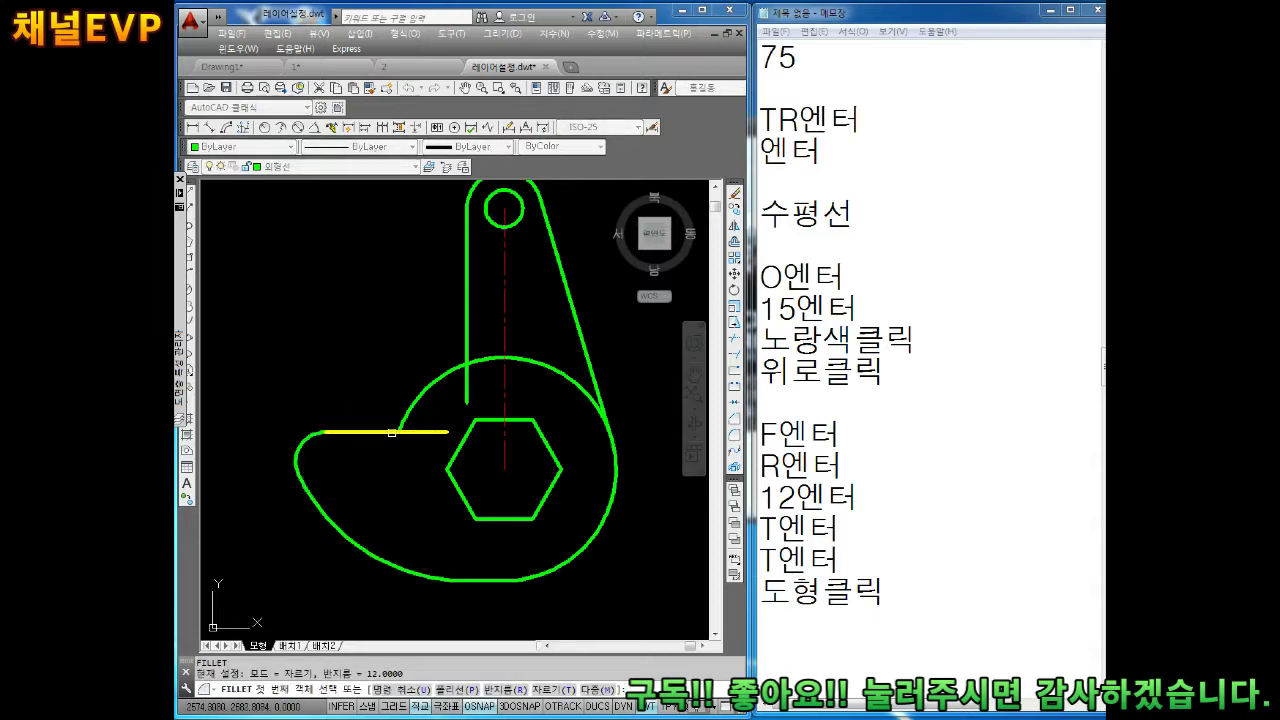
key(Return)
click(405, 424)
click(414, 400)
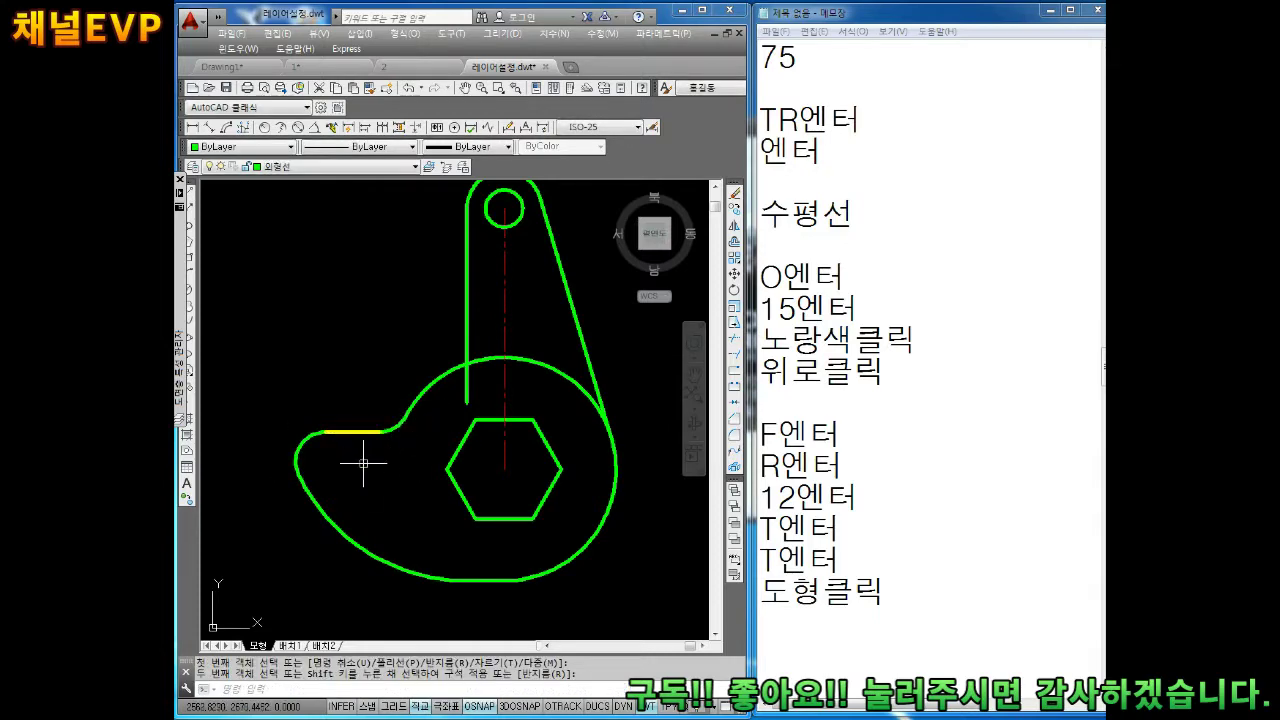
middle_drag(268, 447, 299, 439)
scroll(299, 439, up, 2)
scroll(337, 423, down, 2)
key(Escape)
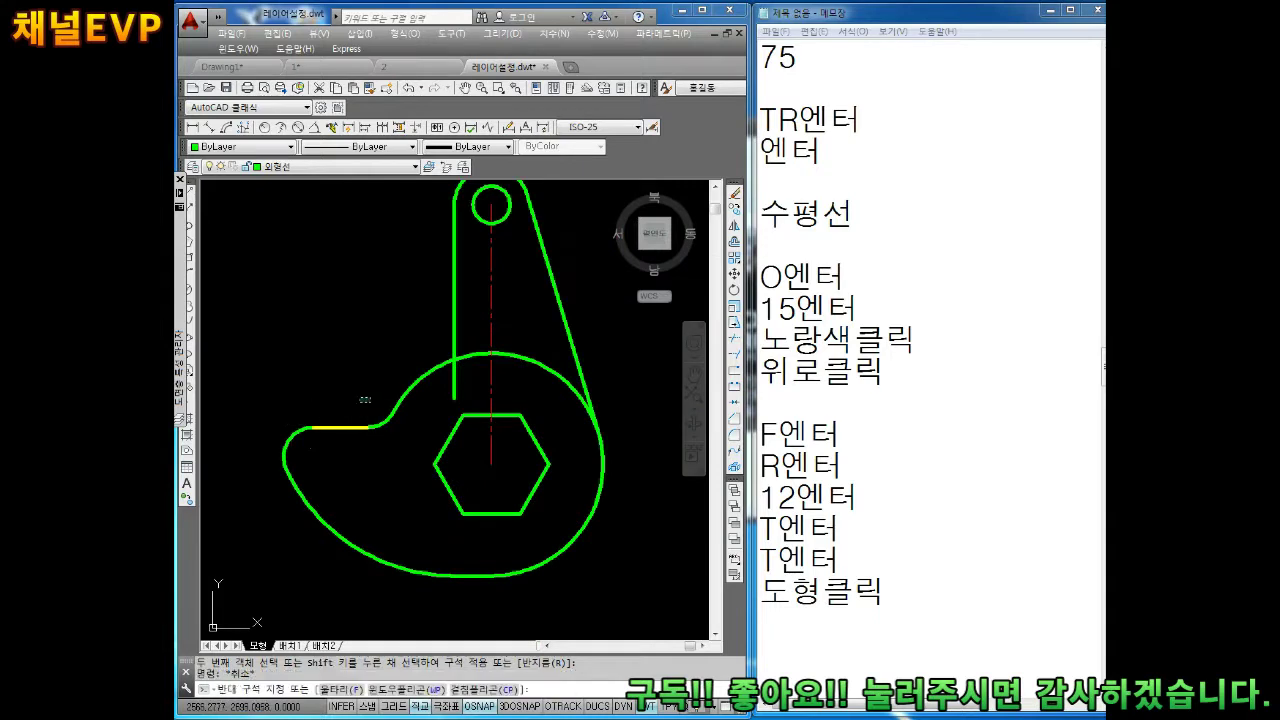
Step: Set the filleted yellow segment's colour to ByLayer green
click(372, 396)
click(276, 492)
click(248, 148)
click(234, 168)
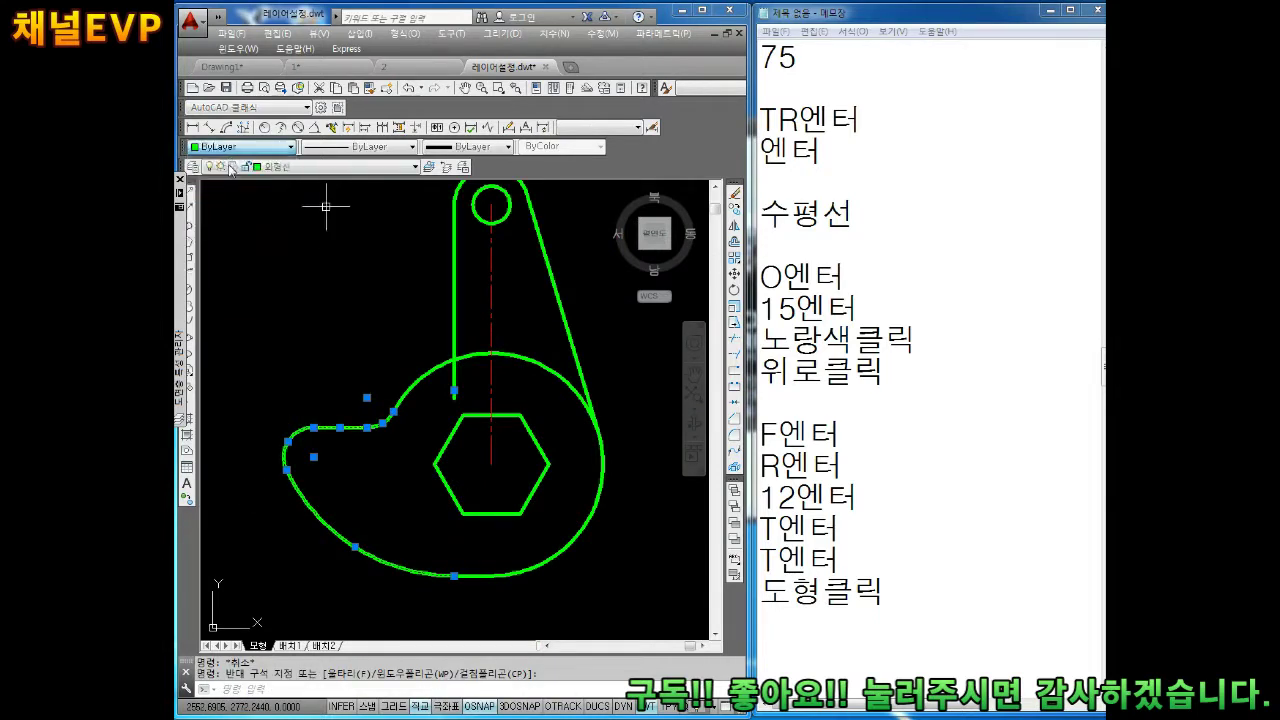
key(Escape)
middle_drag(407, 367, 394, 380)
Step: Append the radius-15 fillet lines F엔터, R엔터, 15엔터 and 도형클릭 to the end of the Notepad notes
click(946, 592)
scroll(946, 592, down, 2)
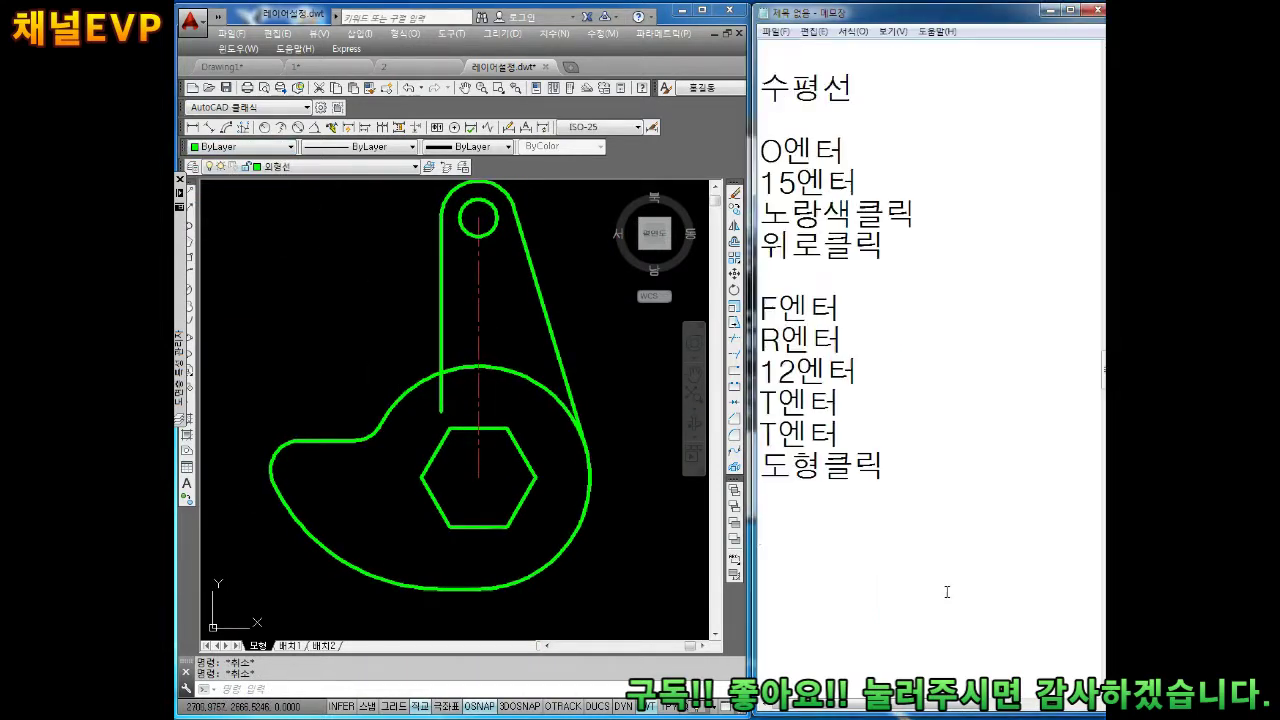
text(F엔ㅌ)
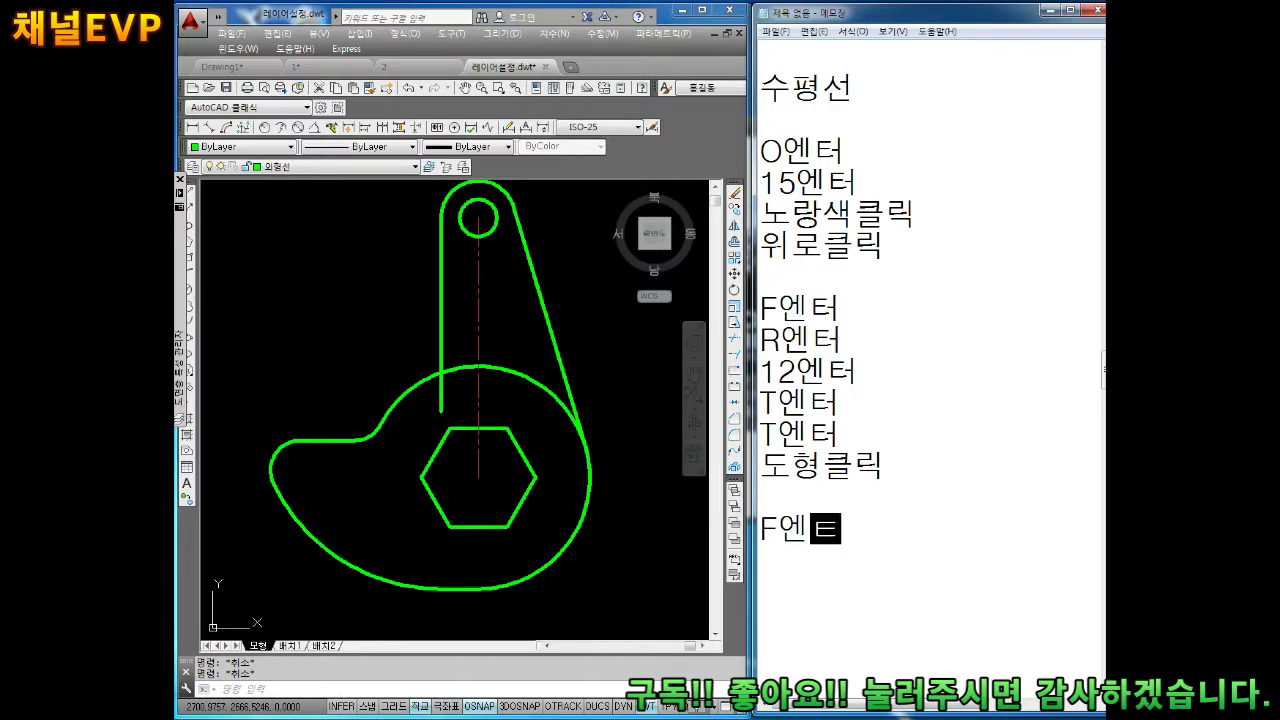
key(Return)
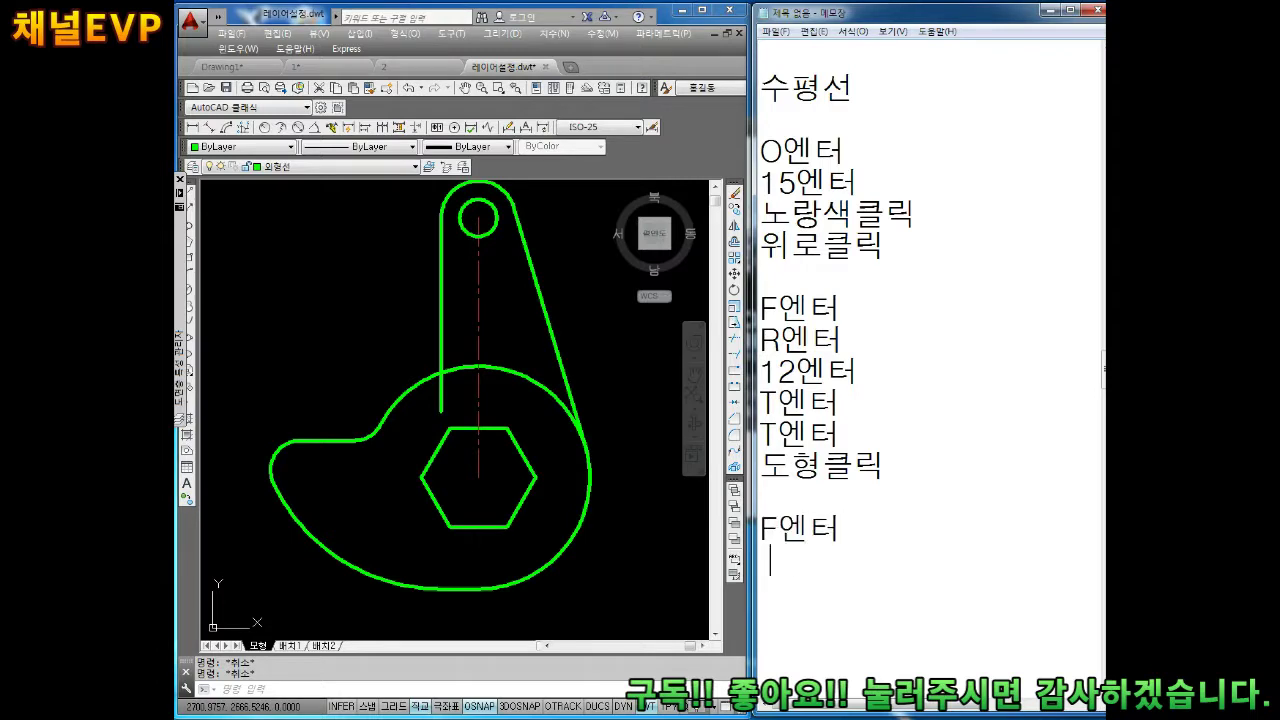
text(R엔터)
key(Return)
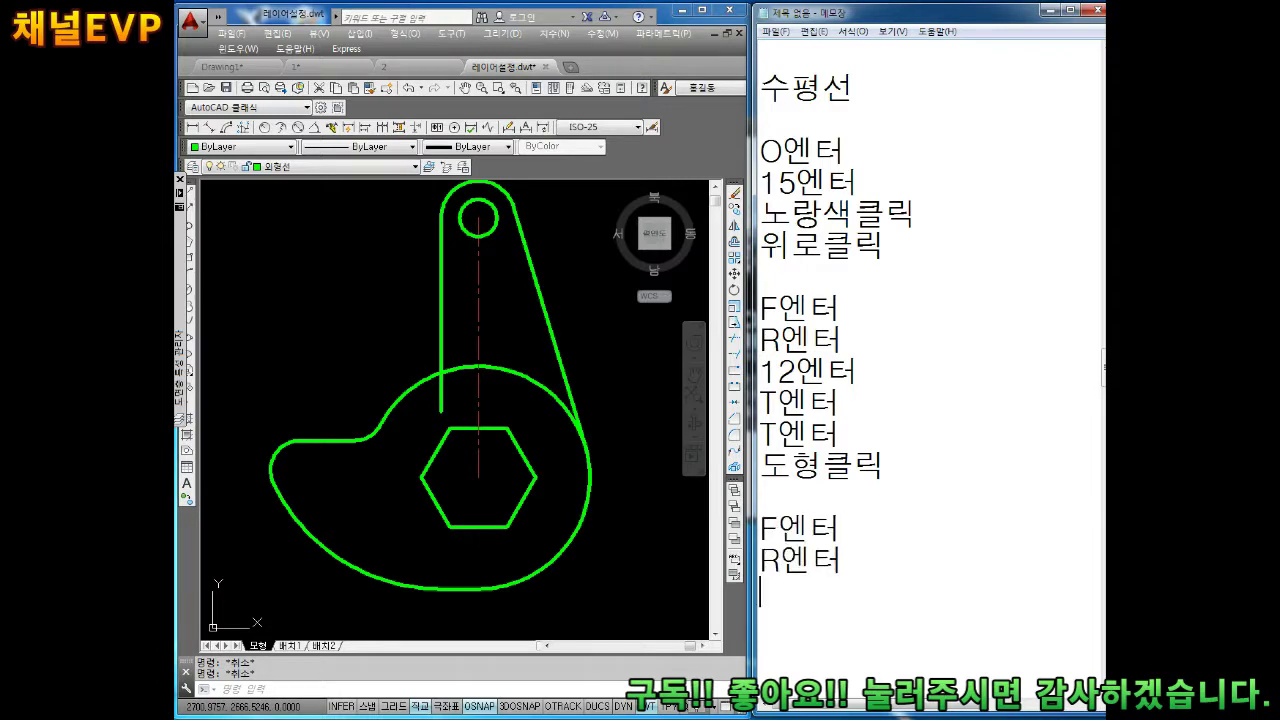
text(15엔터)
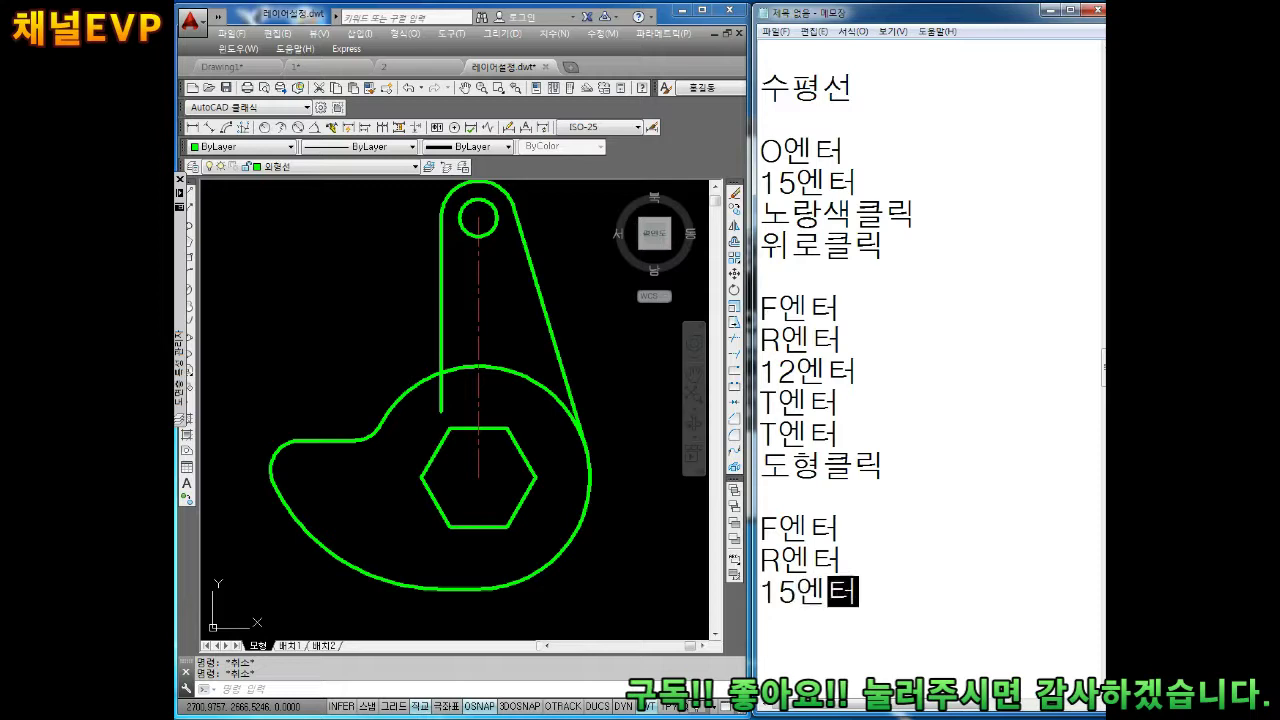
key(Return)
text(티)
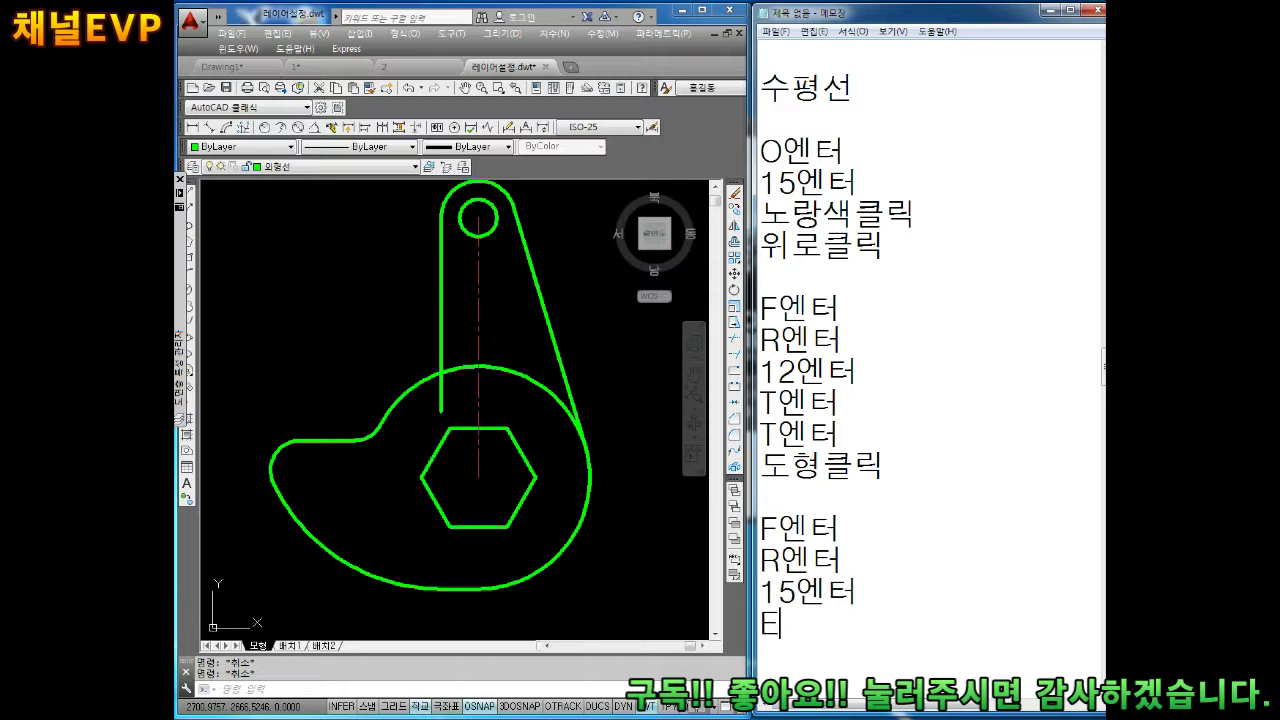
key(BackSpace)
text(태)
key(BackSpace)
key(BackSpace)
text(도형클릭)
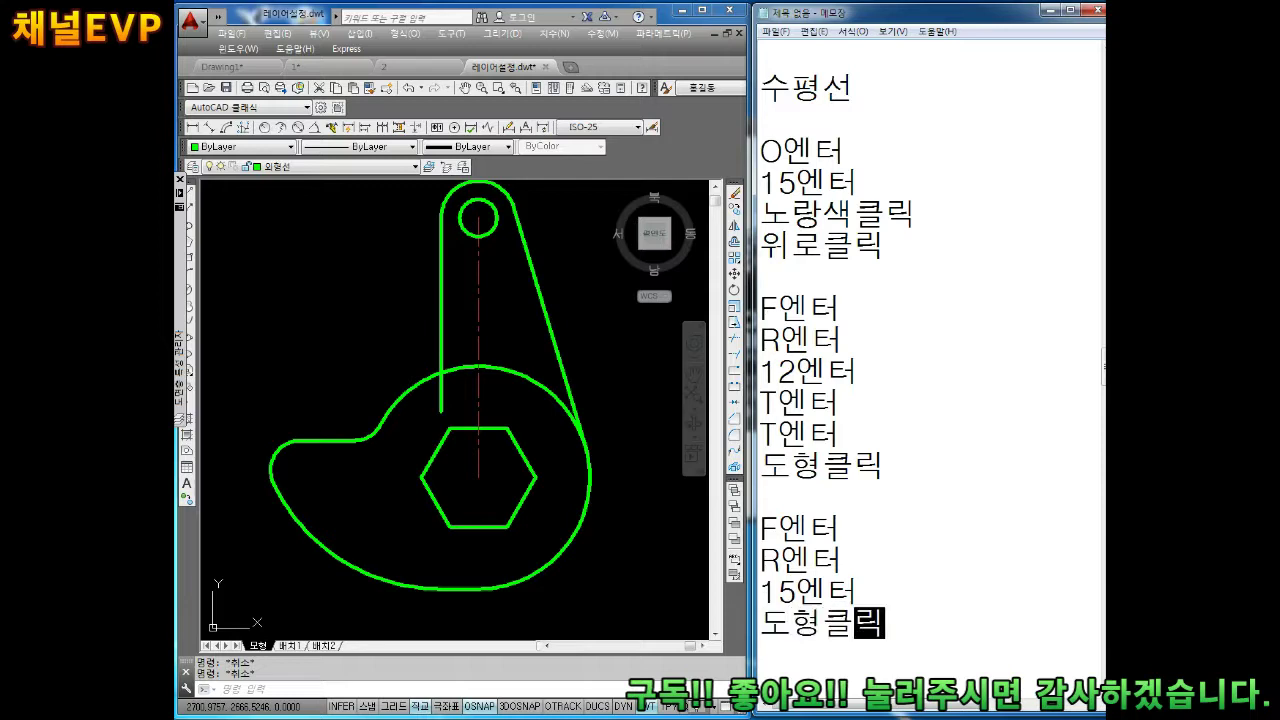
key(Return)
key(Return)
click(624, 450)
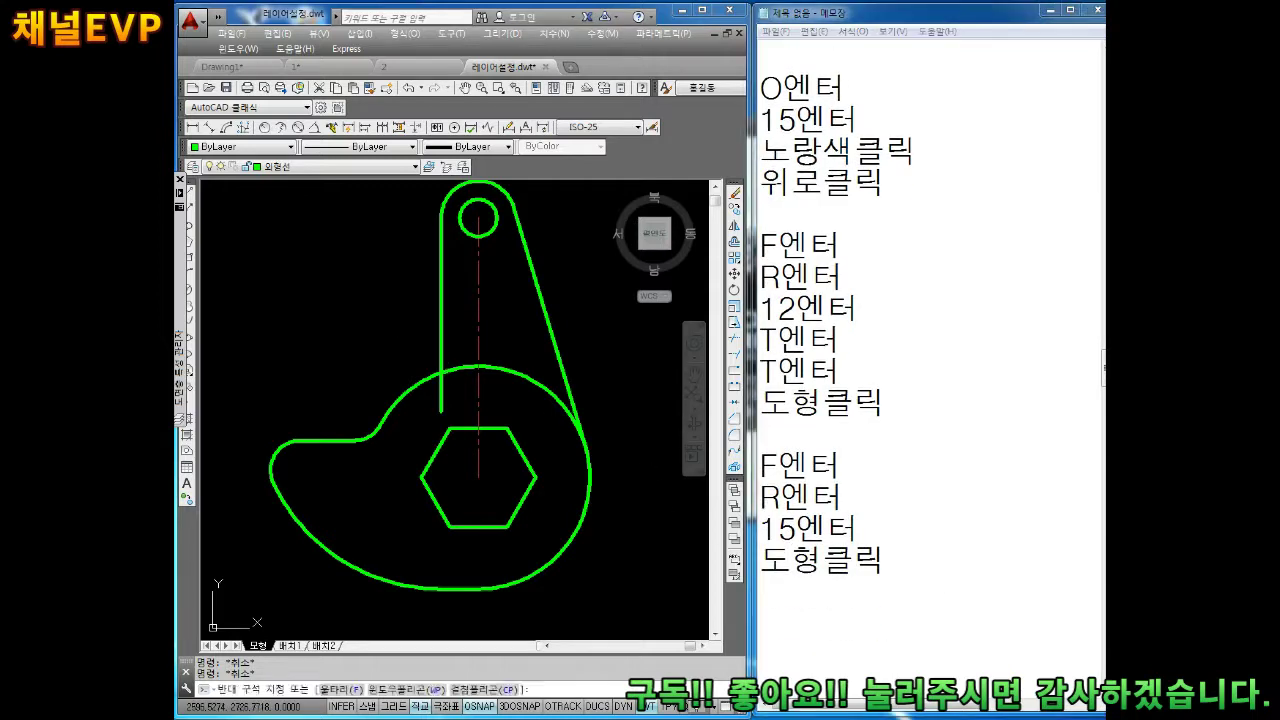
text(f)
key(Return)
text(r)
key(Return)
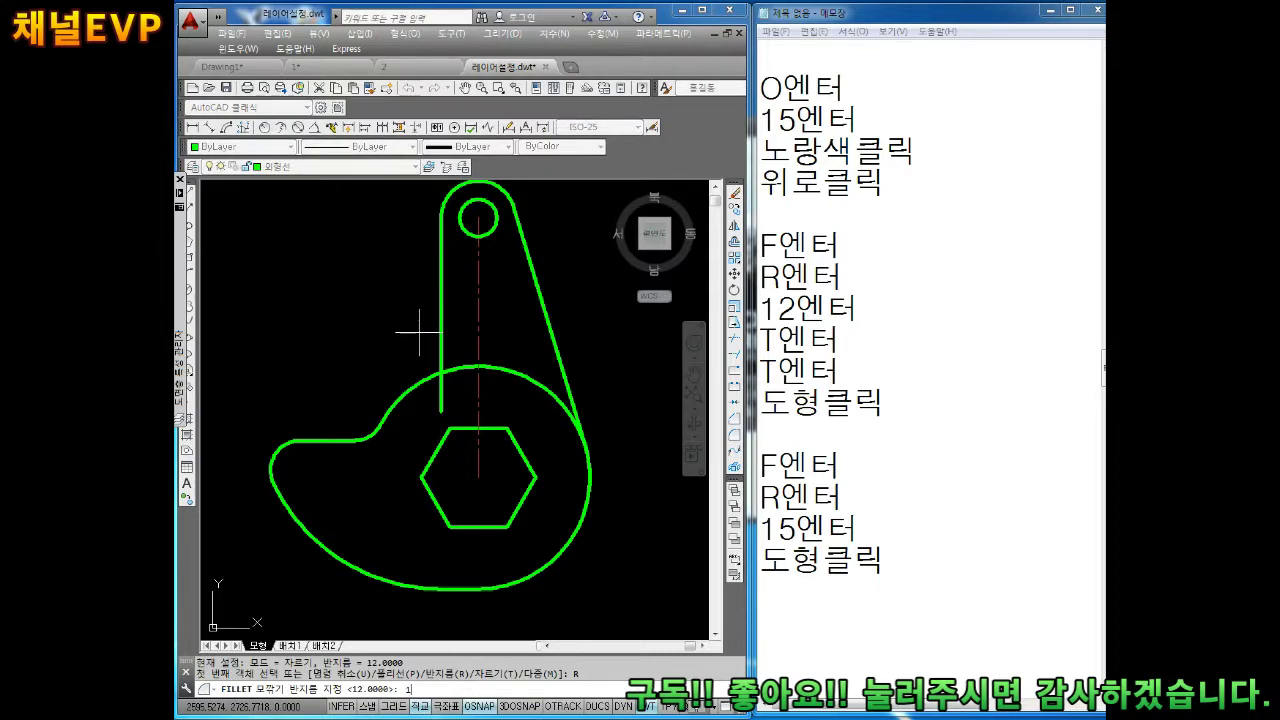
text(5)
key(Return)
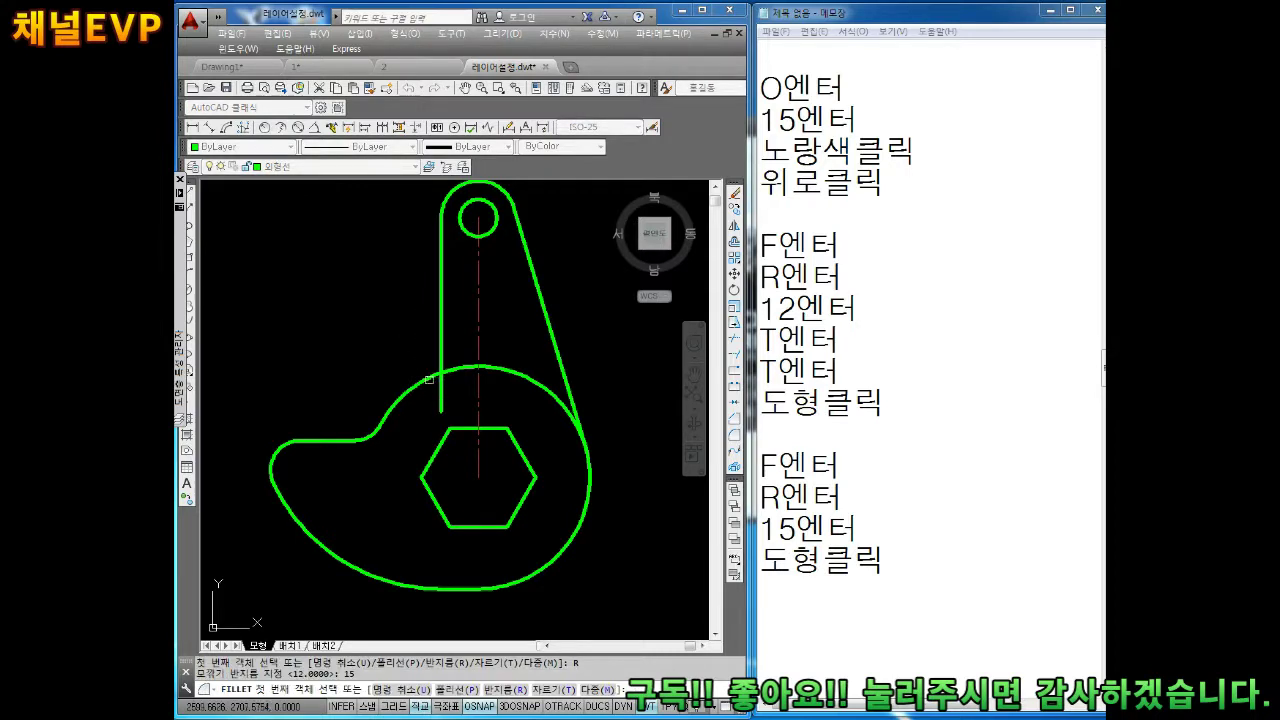
click(429, 379)
click(443, 345)
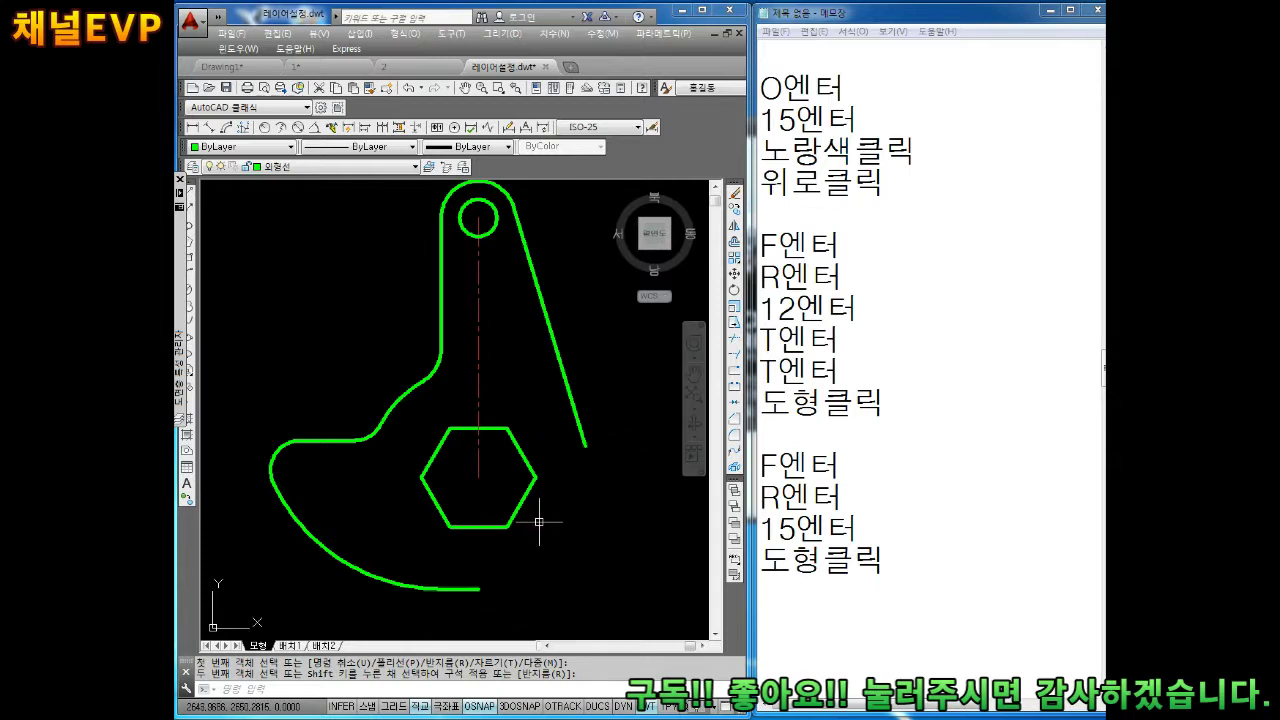
text(u)
key(Return)
key(Escape)
key(Escape)
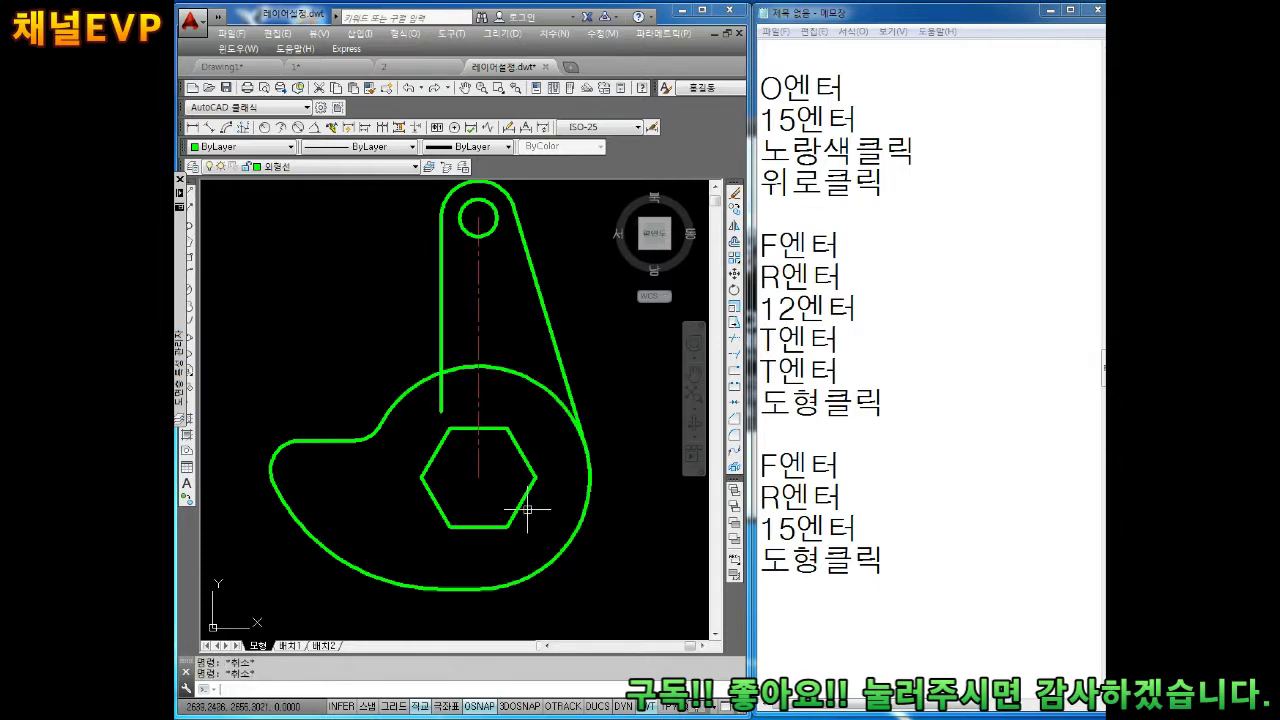
click(804, 465)
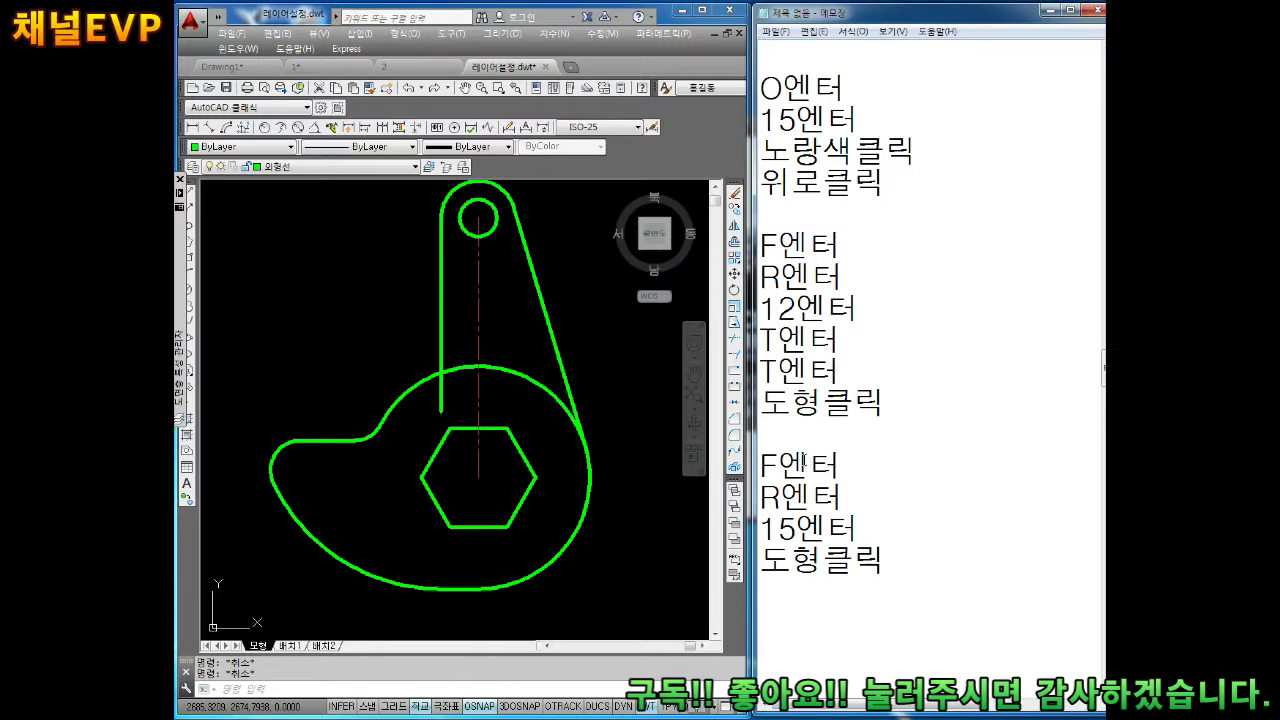
Step: Insert the lines TR엔터 and 엔터 above the F엔터 fillet block, then add blank lines at the end
key(Return)
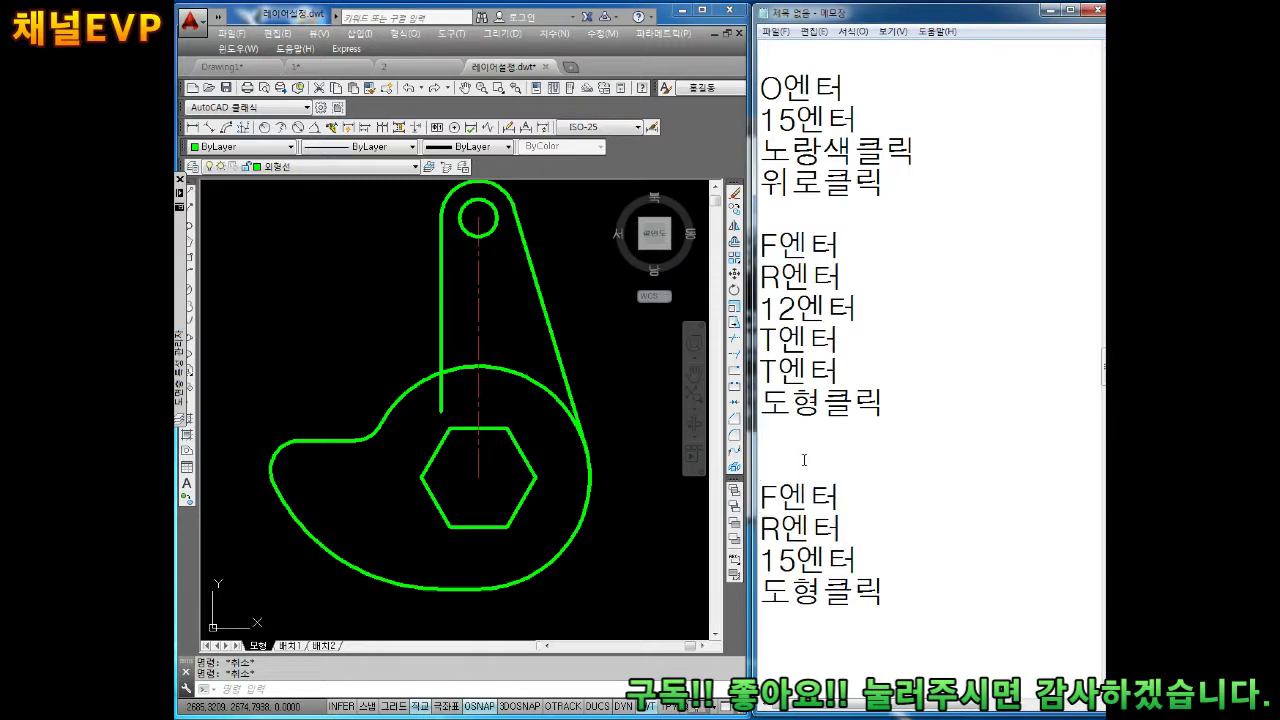
text(TR엔터)
key(Return)
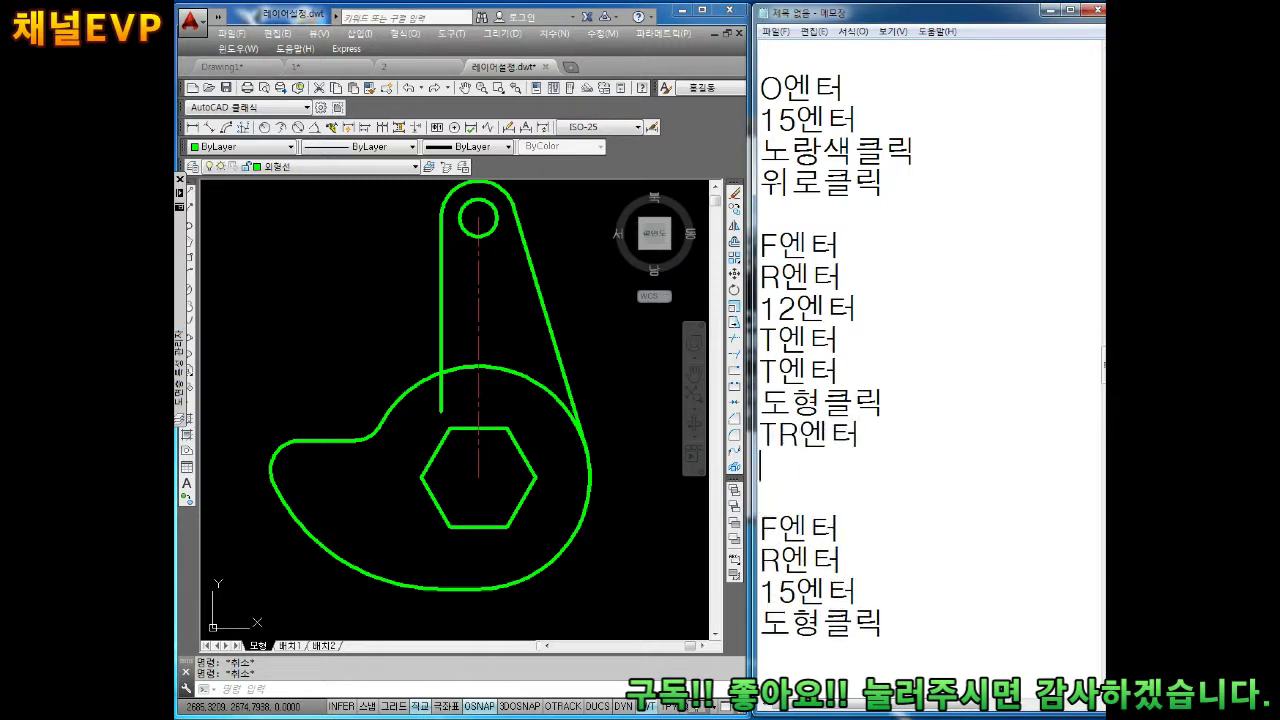
text(엔터)
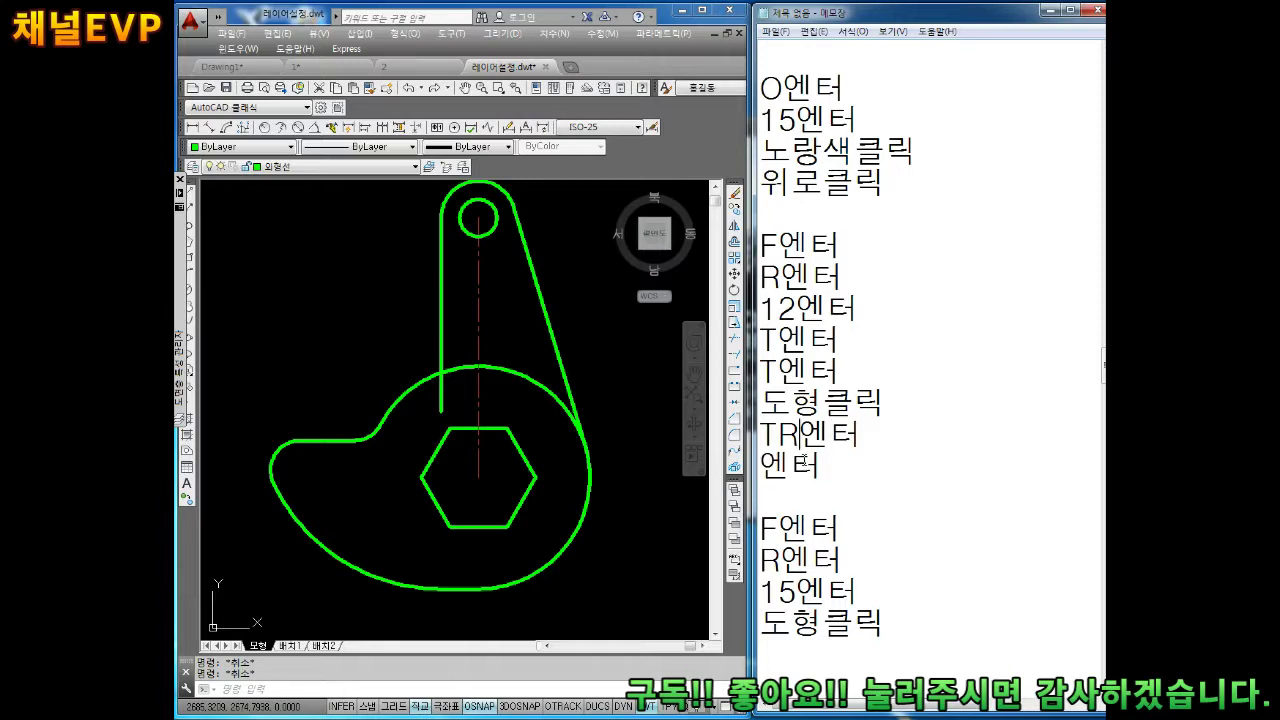
key(Return)
key(ctrl+End)
key(Return)
key(Return)
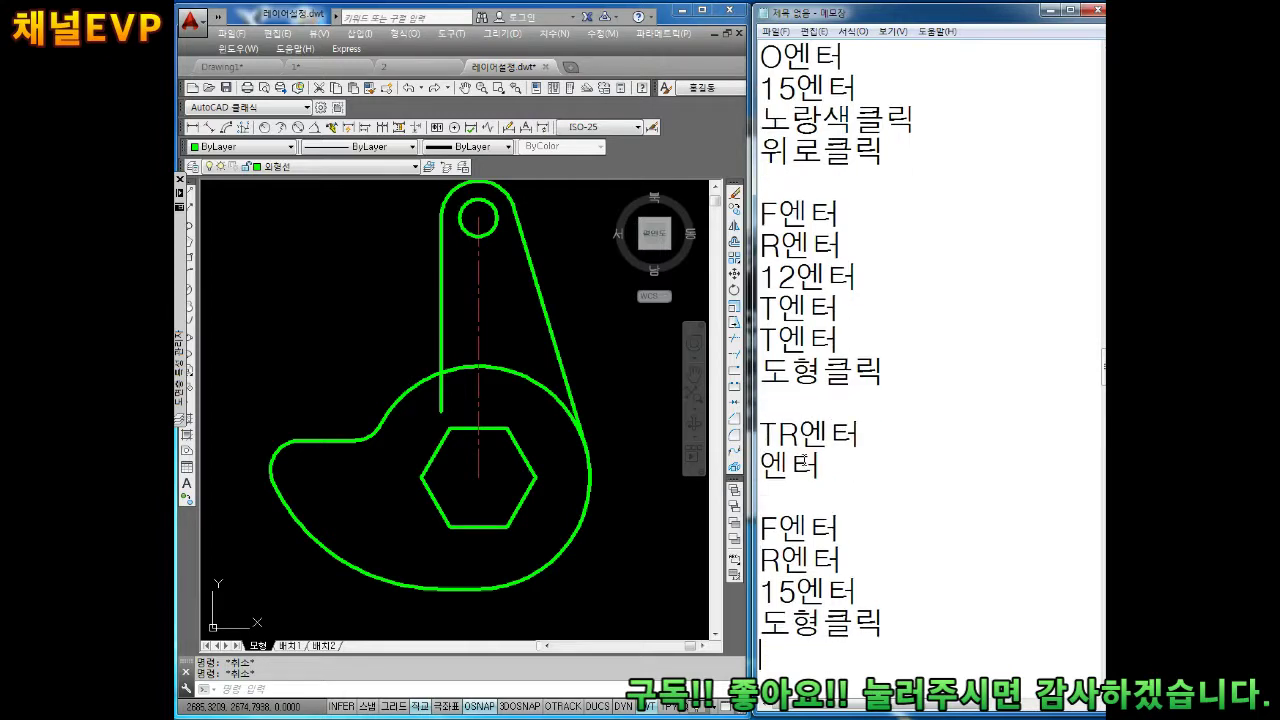
key(Return)
key(Return)
Step: Trim the upper-right arc and the arc piece right of the vertical line from the large circle
click(472, 375)
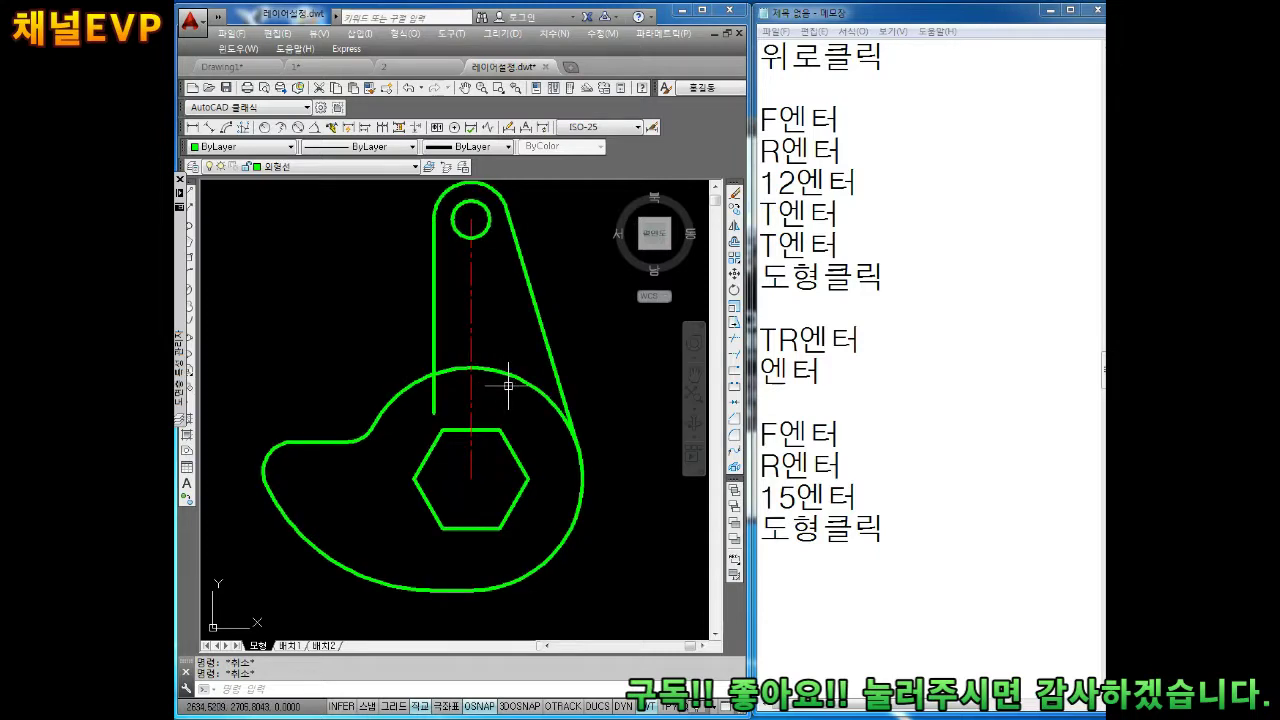
click(470, 690)
text(TR)
key(Return)
key(Return)
click(526, 382)
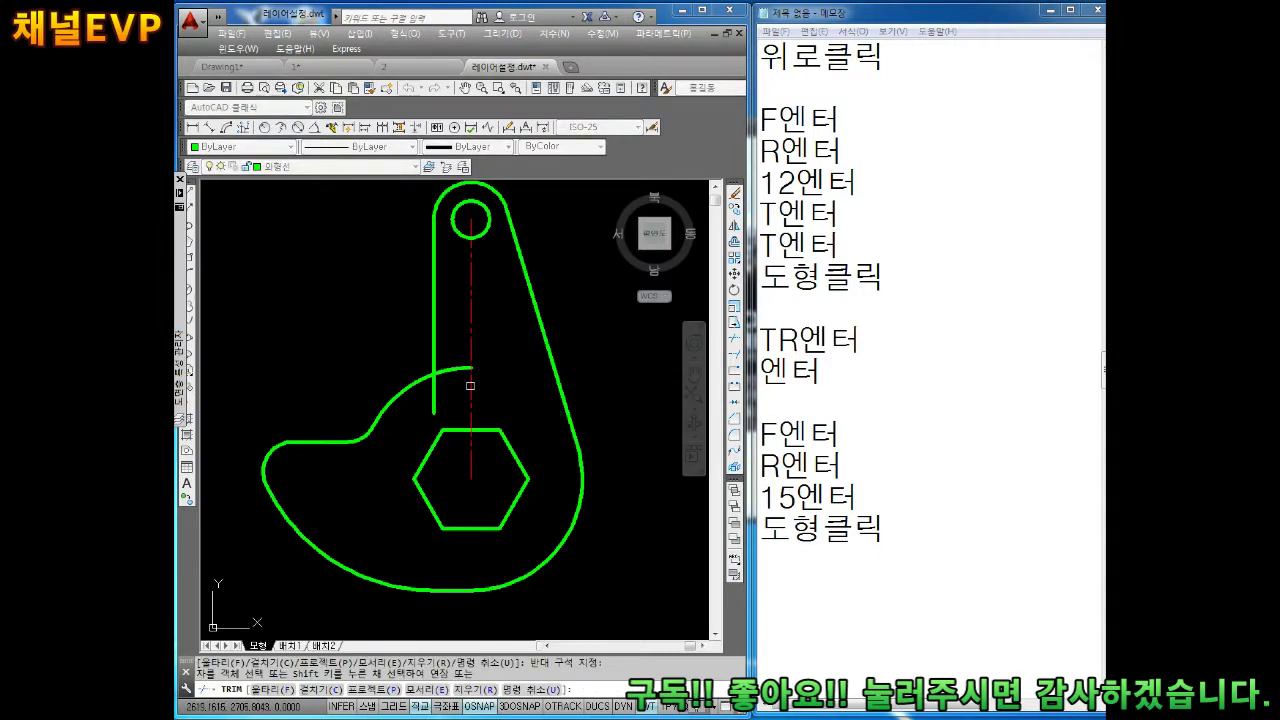
click(456, 375)
key(Escape)
key(Escape)
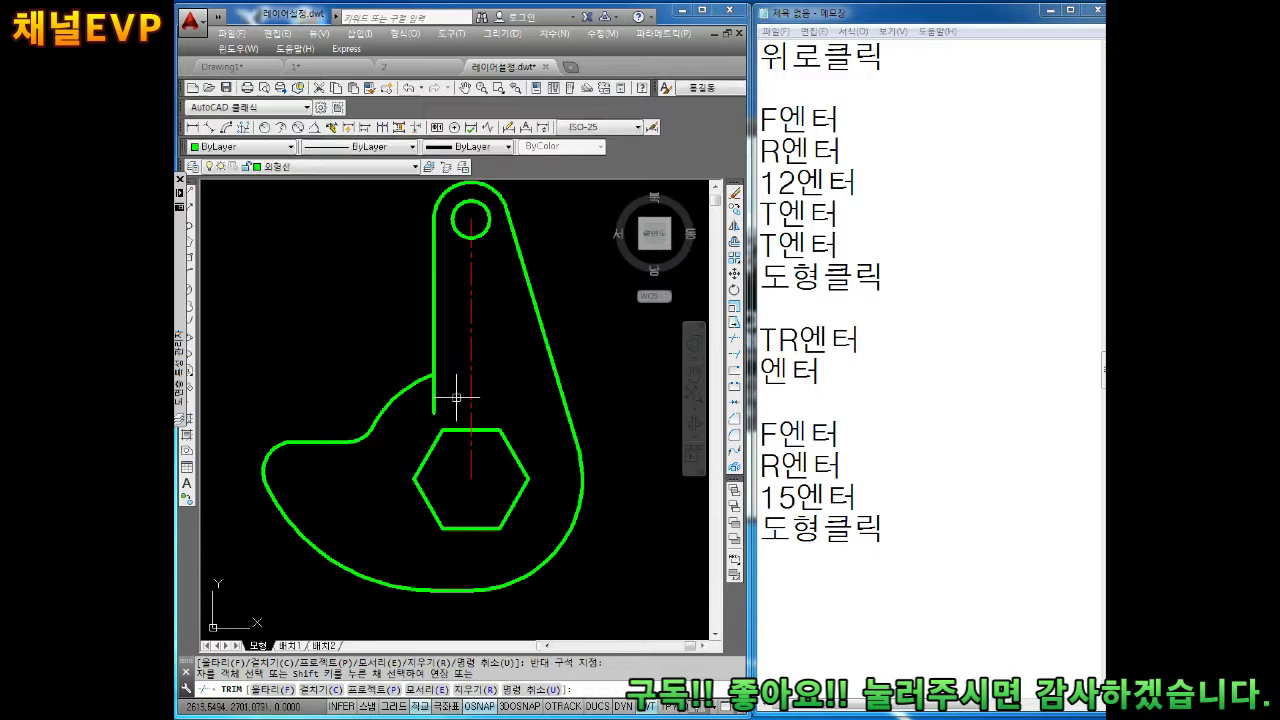
Step: Fillet the large arc and the left vertical line with radius 15
text(f)
key(Return)
text(r)
key(Return)
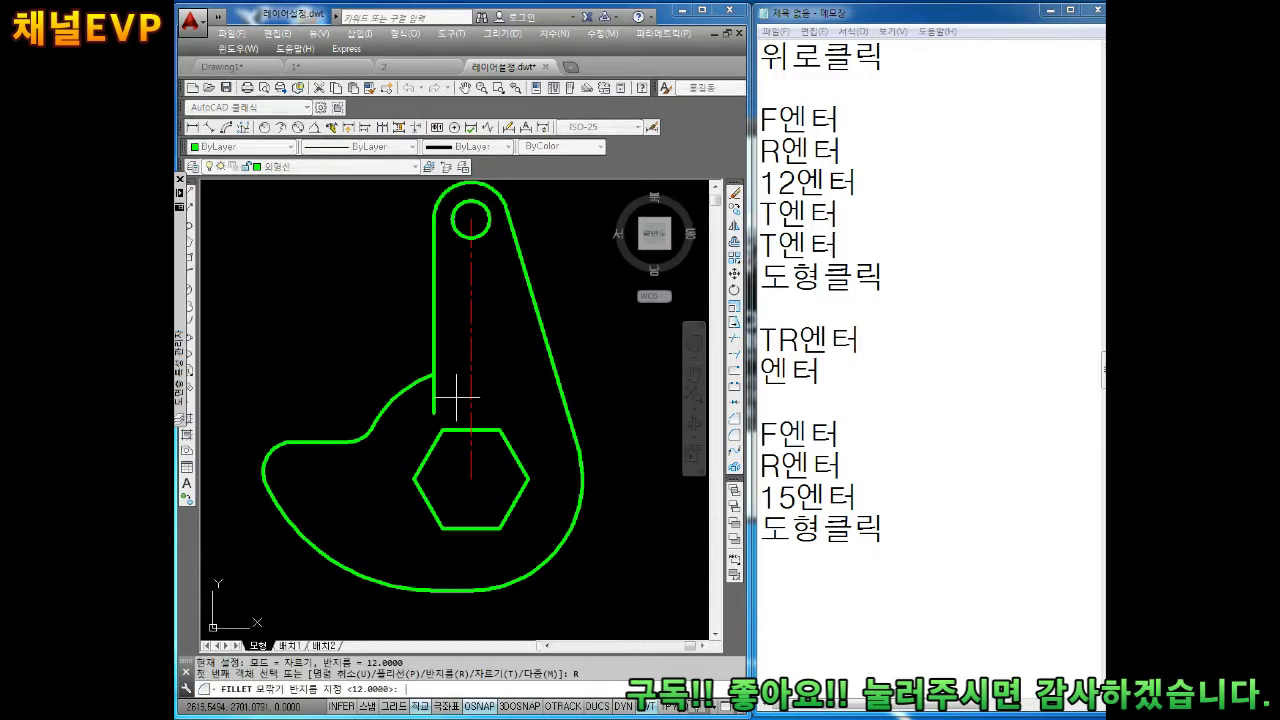
key(Return)
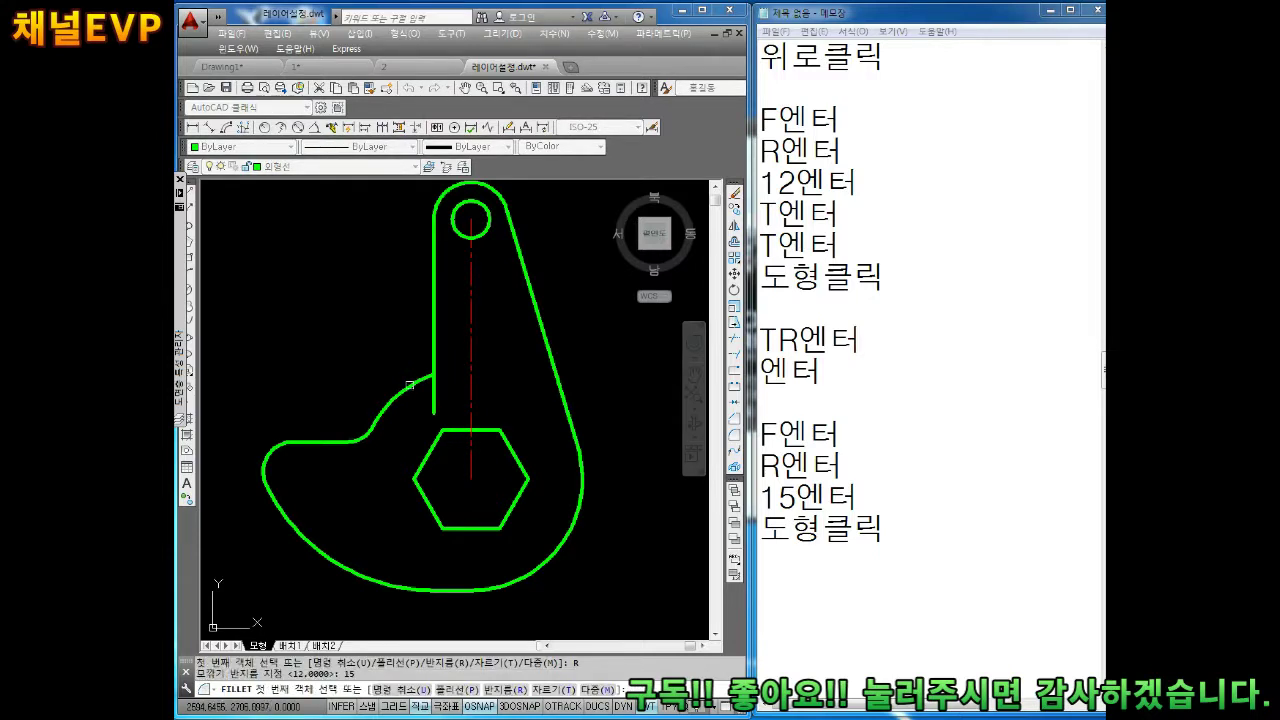
click(410, 384)
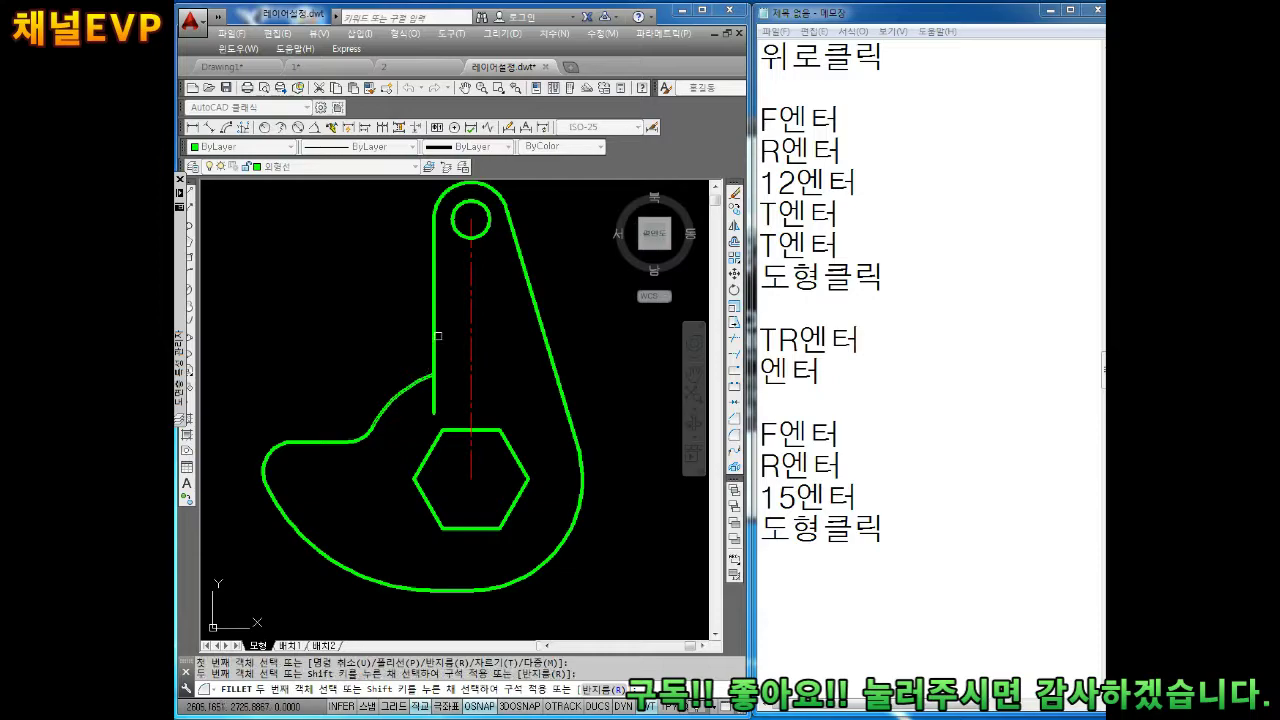
click(438, 335)
middle_drag(413, 338, 443, 366)
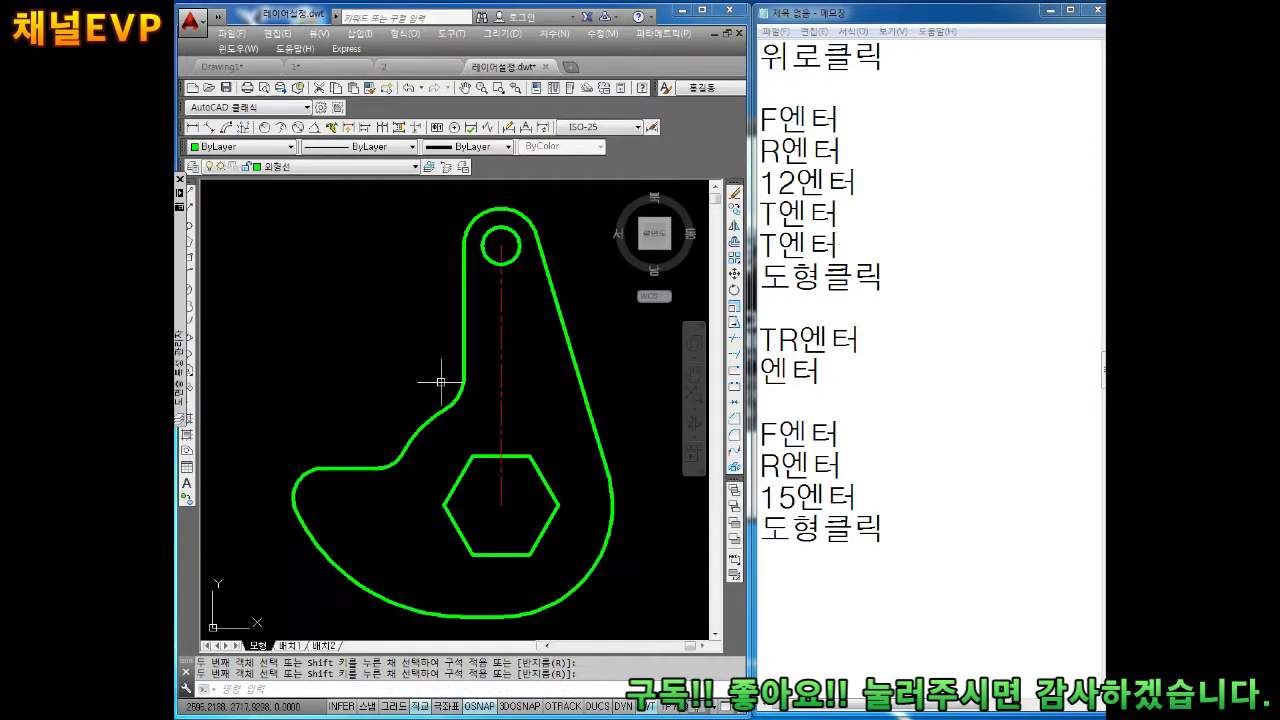
key(super+Tab)
Step: Add the line 중심선 to the Notepad notes
text(중심)
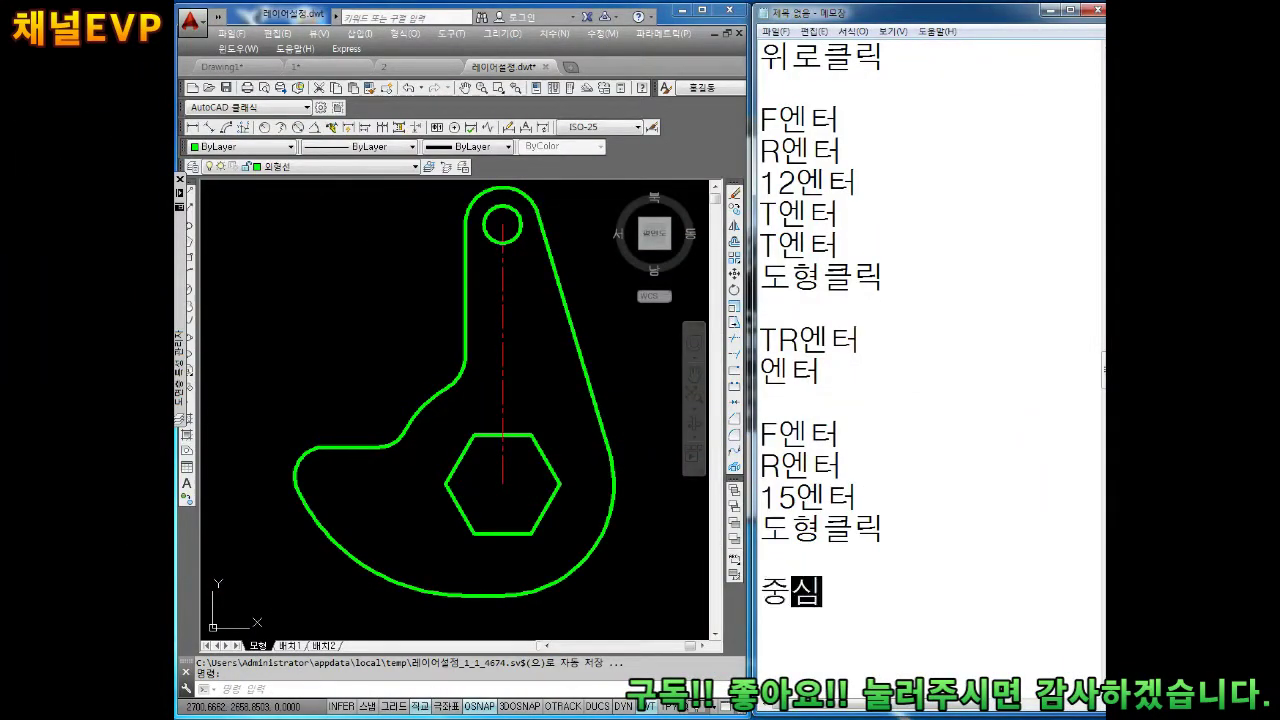
text(선)
key(Return)
click(551, 449)
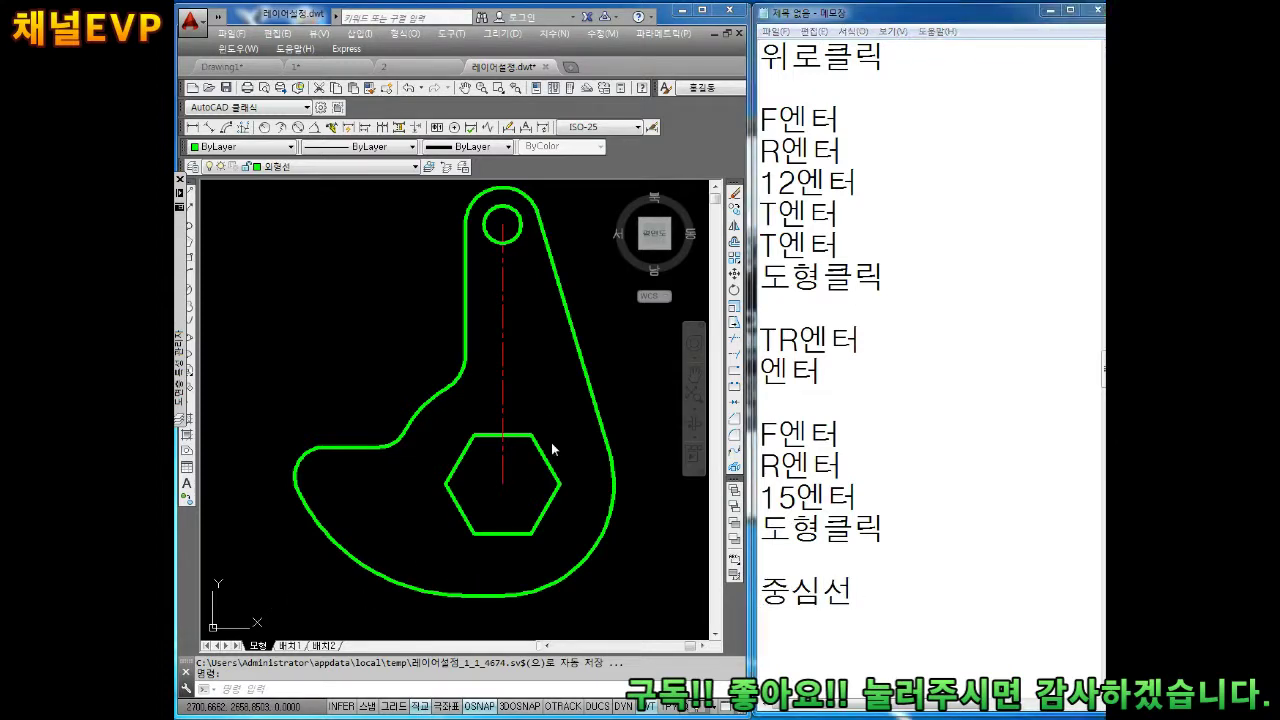
key(Escape)
Step: Select the red centreline and attempt to stretch it from its middle, then cancel
scroll(531, 383, up, 1)
scroll(506, 431, up, 1)
scroll(469, 417, up, 1)
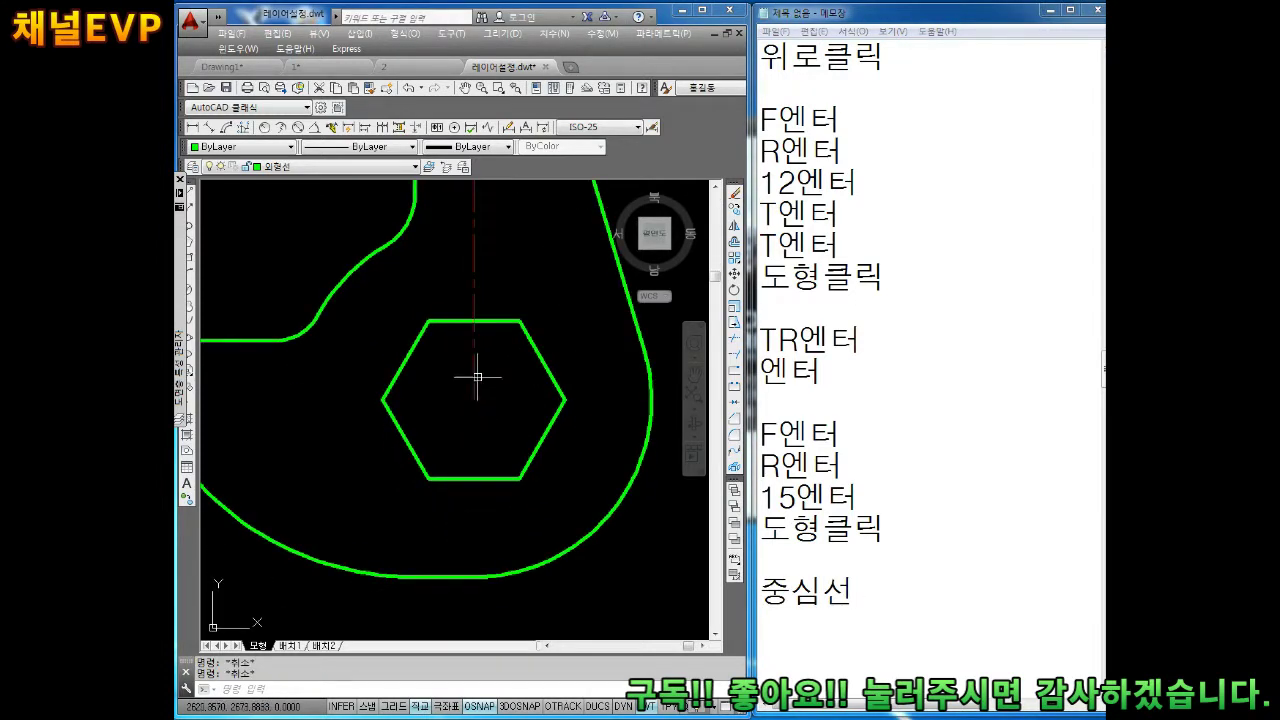
click(480, 375)
key(Escape)
click(480, 378)
key(Escape)
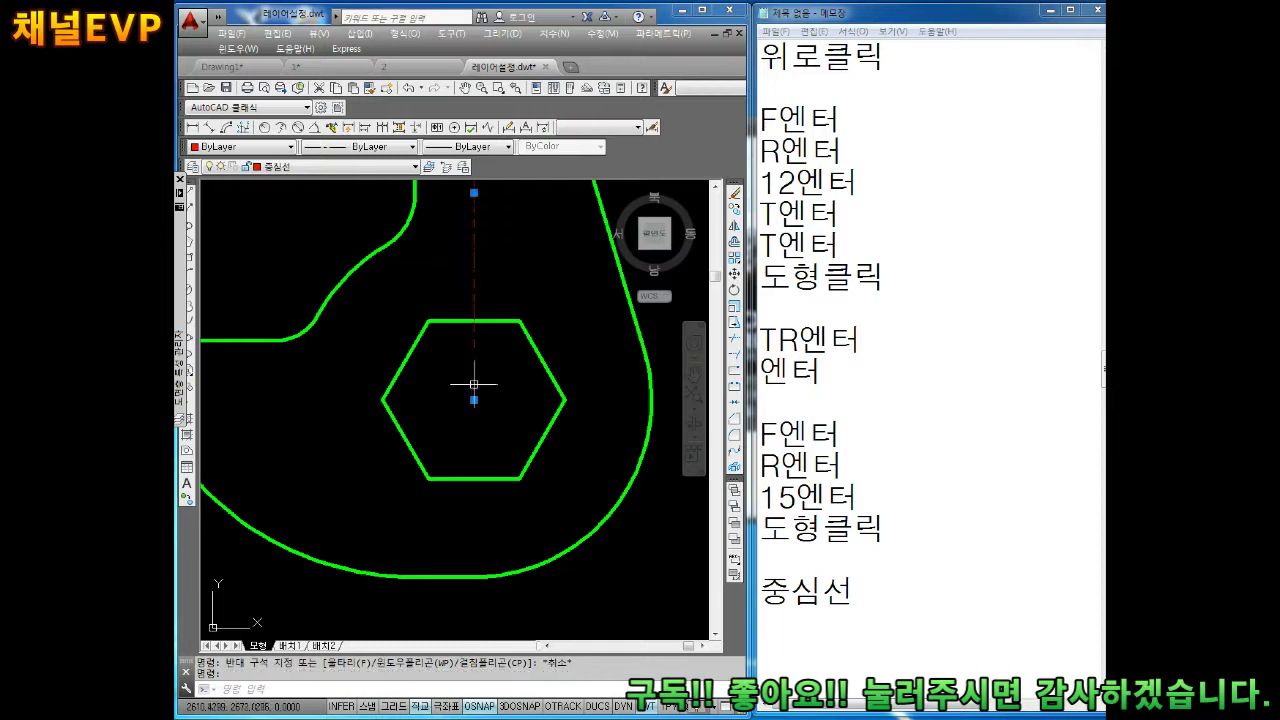
click(474, 394)
click(474, 399)
key(Escape)
middle_drag(513, 437, 483, 459)
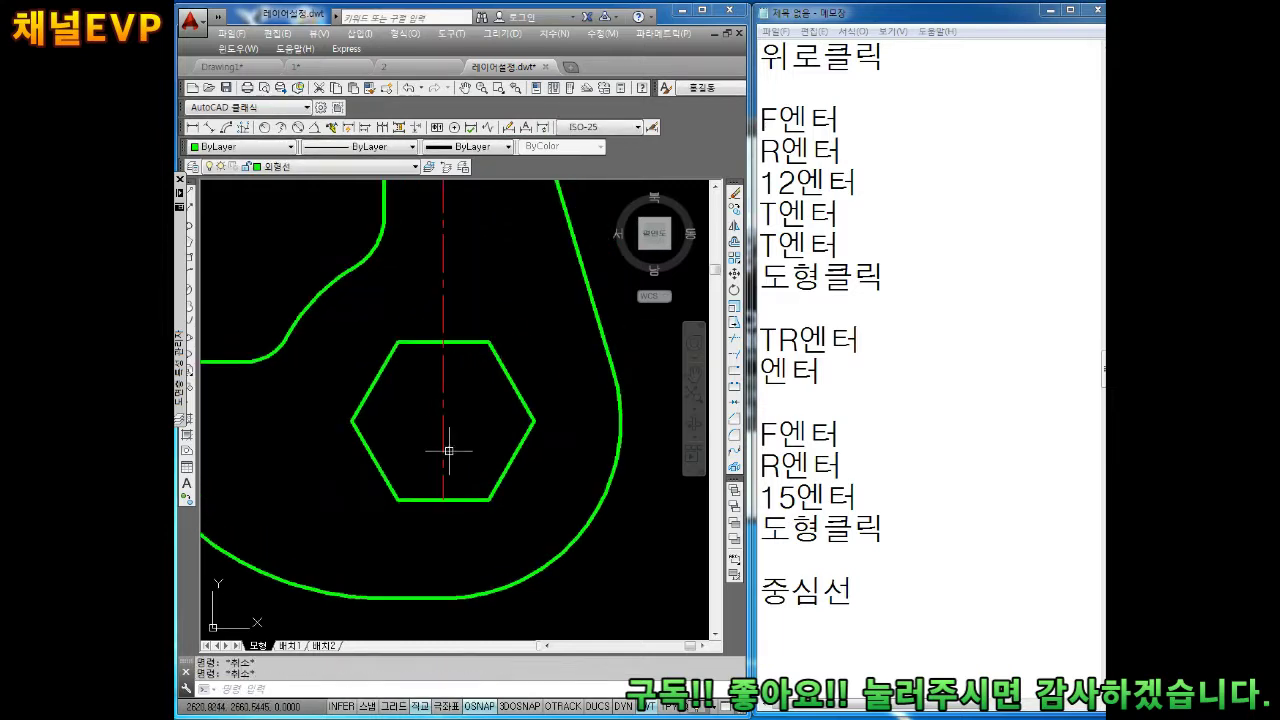
scroll(500, 334, up, 2)
scroll(500, 334, down, 2)
key(Escape)
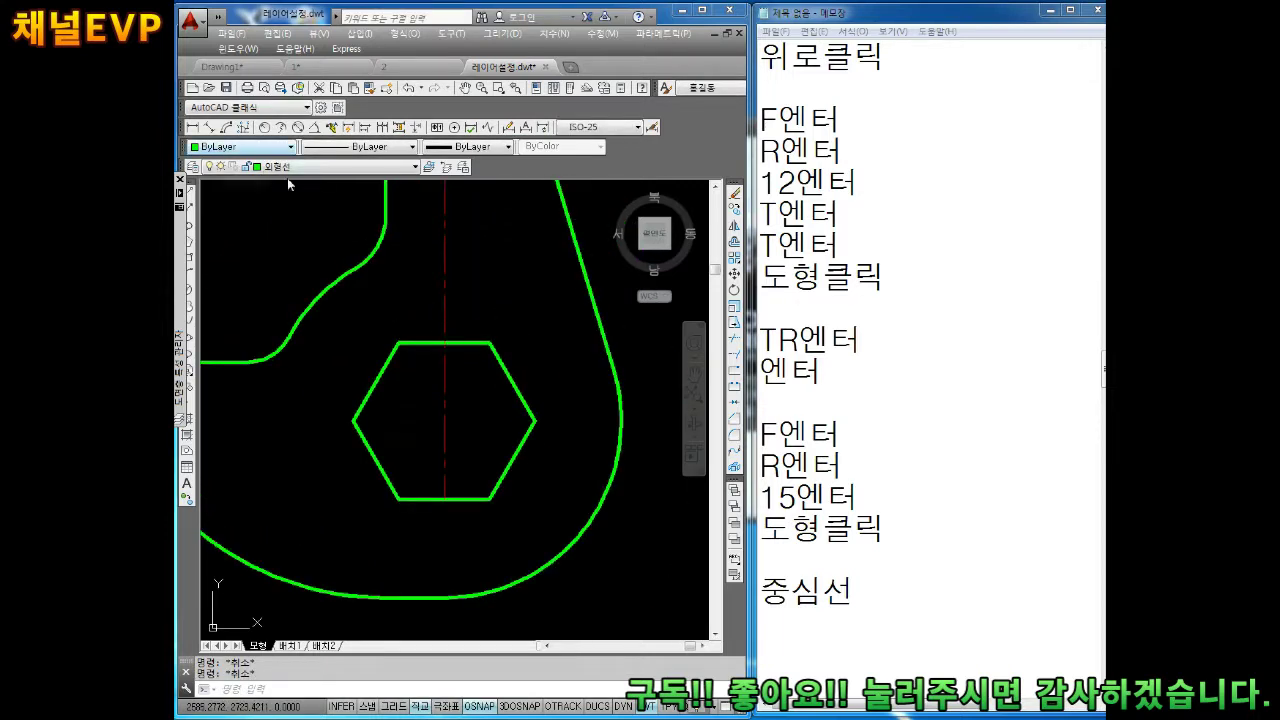
Step: Make 중심선 the current layer and begin a line at the hexagon's left vertex
click(300, 166)
click(320, 245)
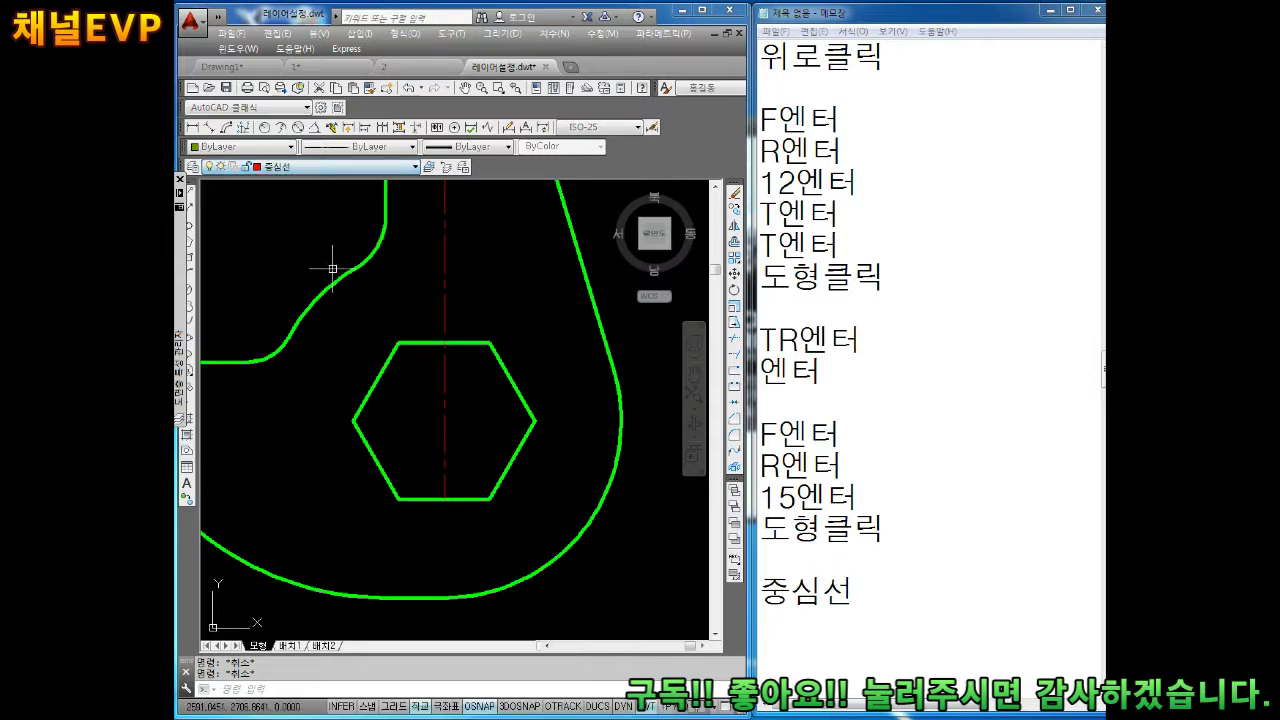
middle_drag(332, 268, 388, 268)
key(Return)
click(409, 420)
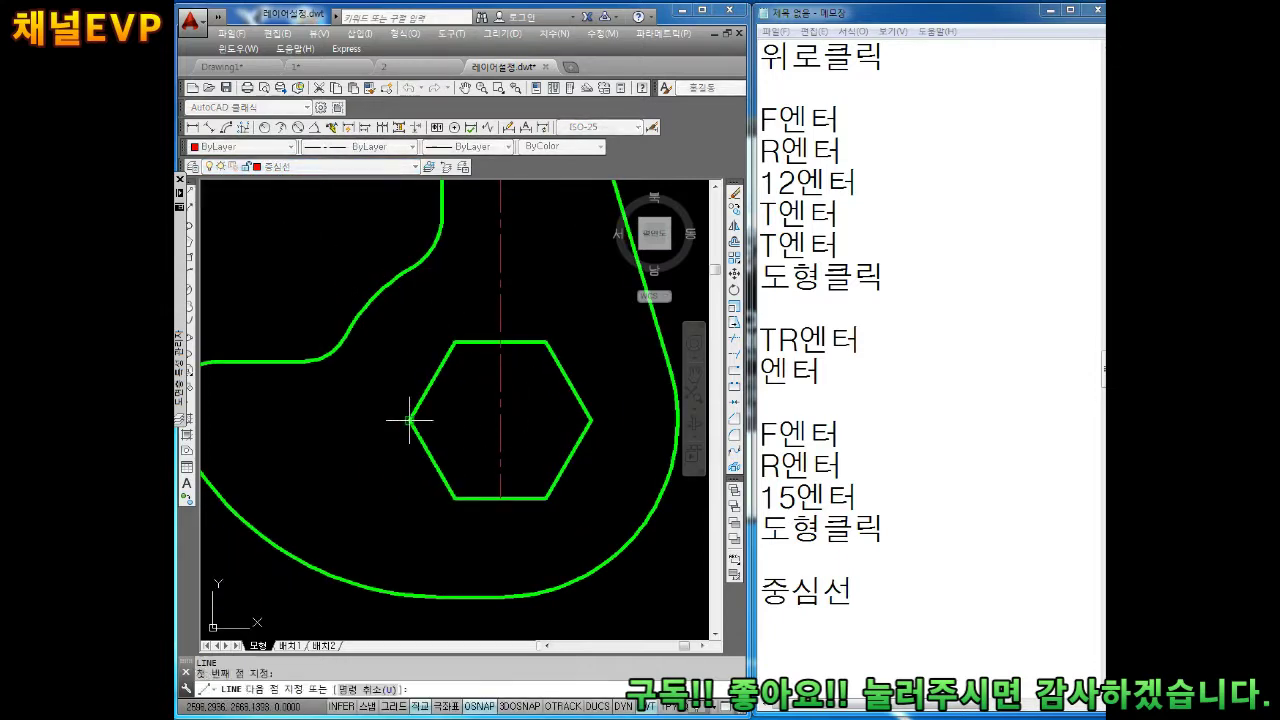
key(Escape)
key(Escape)
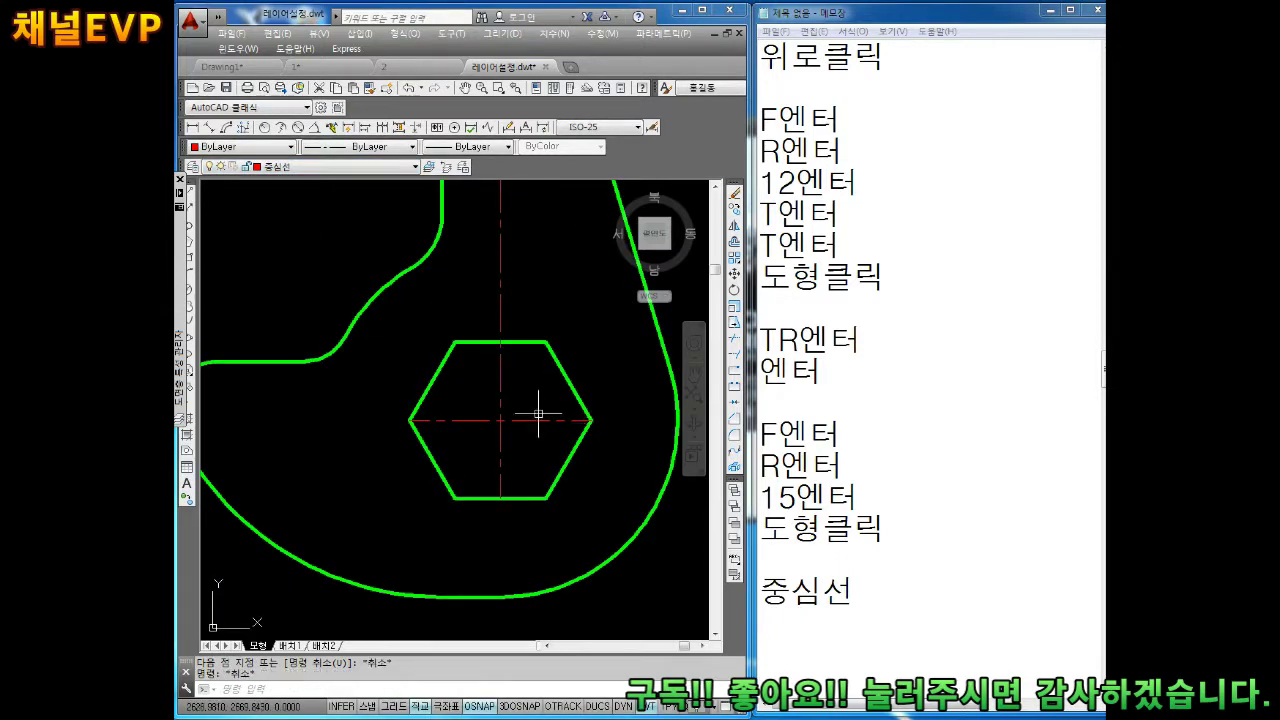
Step: Stretch the hexagon's horizontal red centerline's left end further left
middle_drag(505, 414, 578, 406)
click(485, 413)
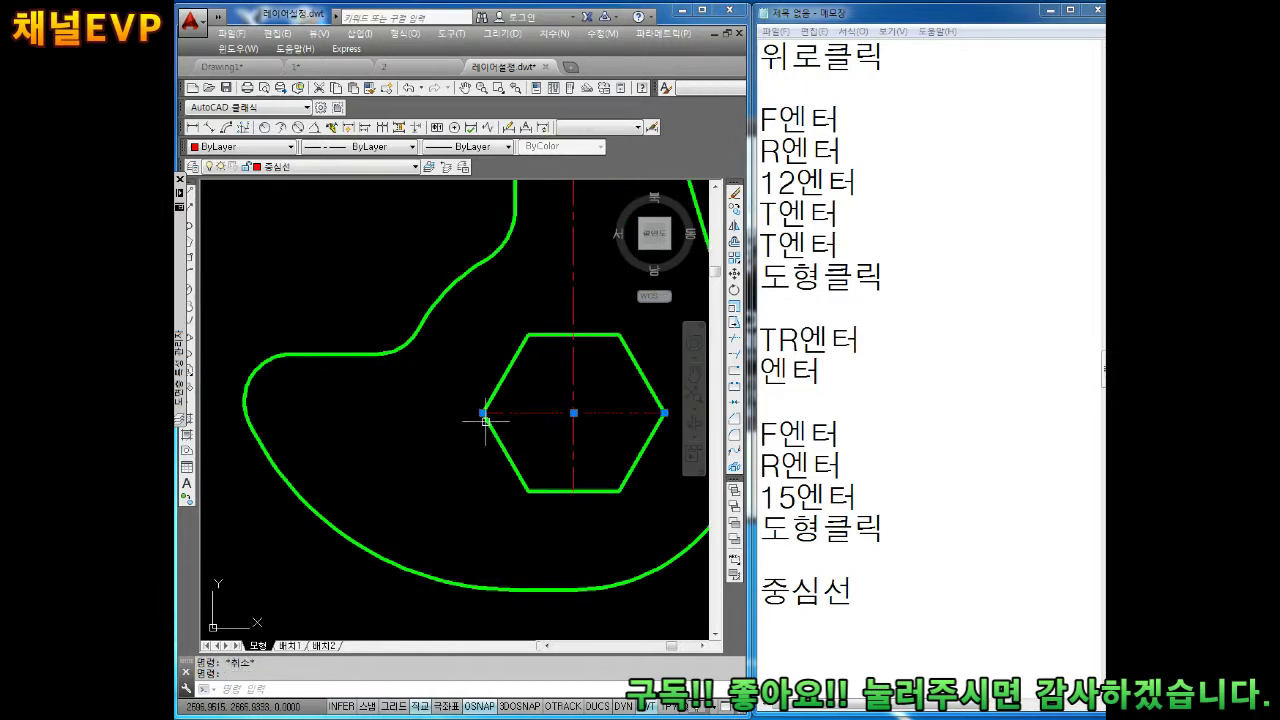
click(483, 413)
click(288, 413)
key(Escape)
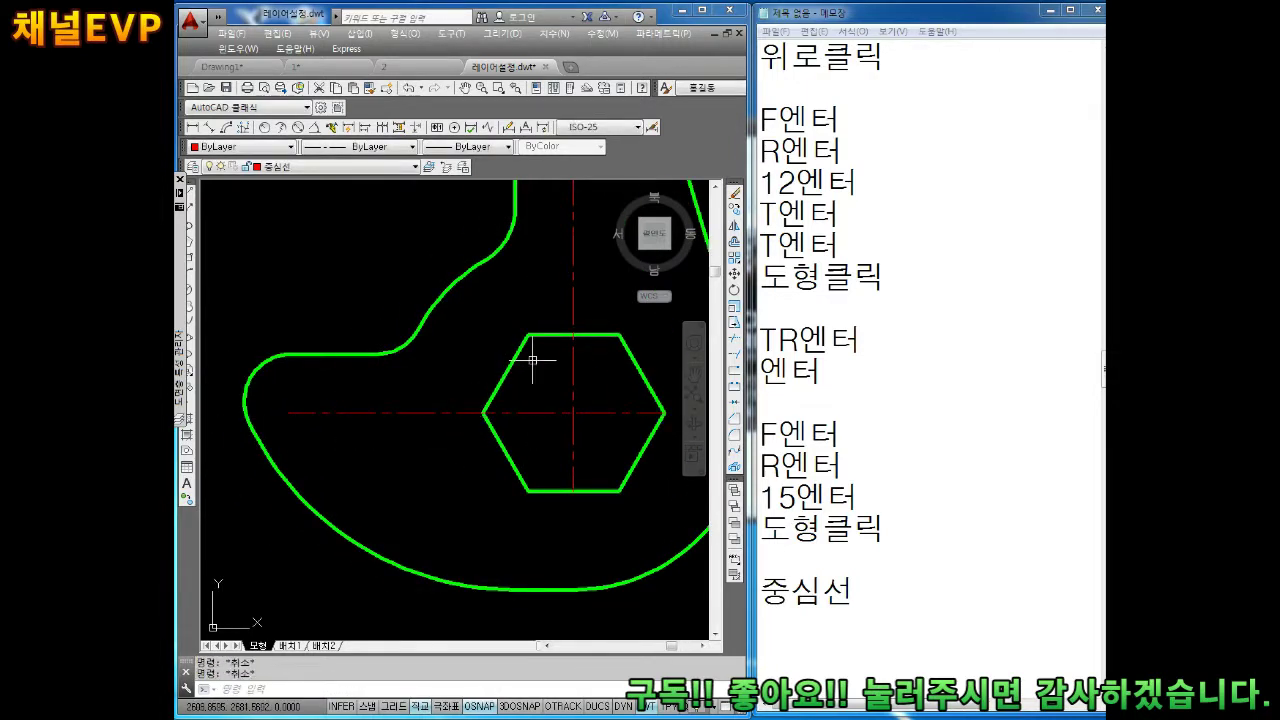
Step: Lengthen the horizontal and vertical centerline ends by 4 using LENGTHEN DE
mouse_move(533, 360)
middle_down()
mouse_move(491, 391)
mouse_move(523, 386)
middle_up()
scroll(491, 391, down, 2)
key(Return)
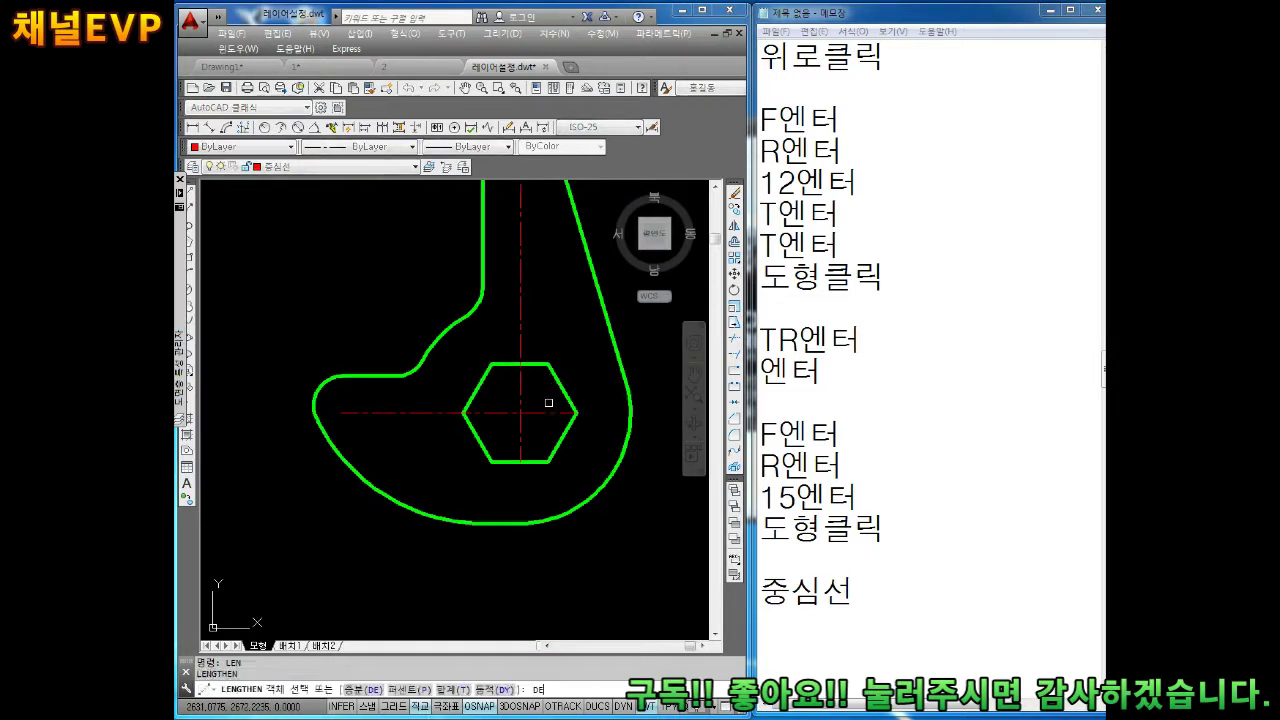
text(DE)
key(Return)
text(4)
key(Return)
click(555, 411)
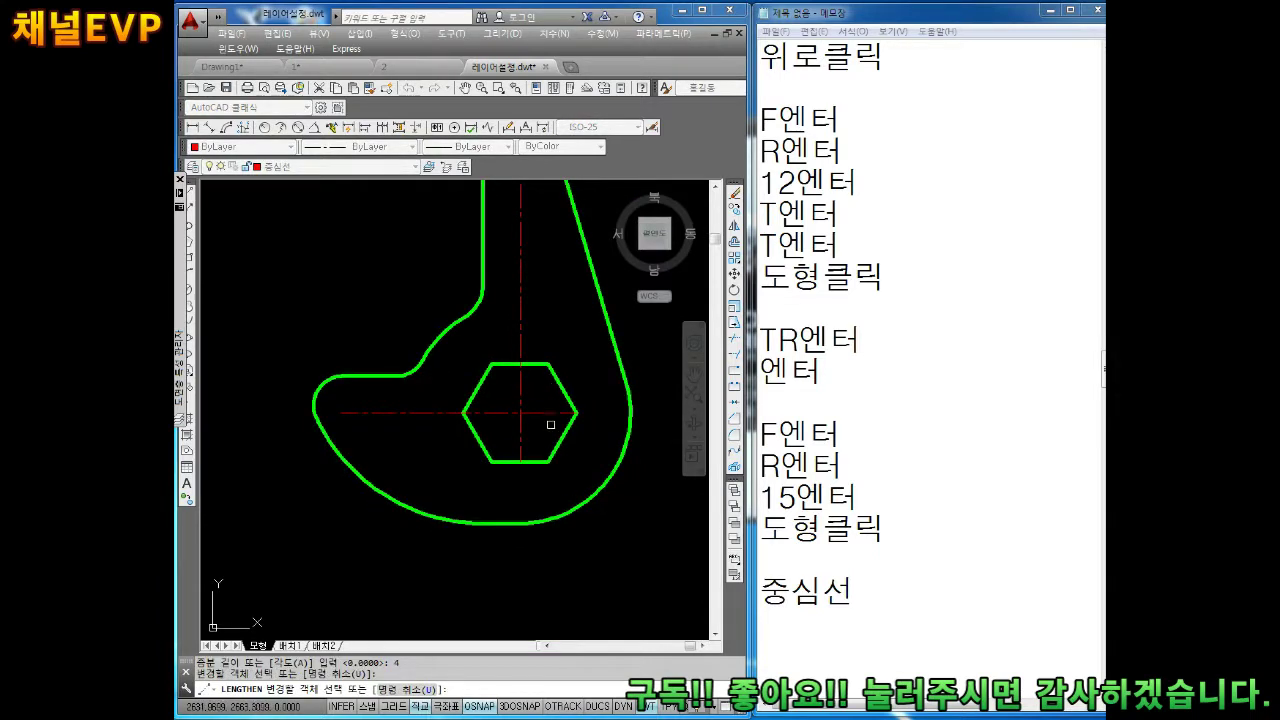
click(562, 411)
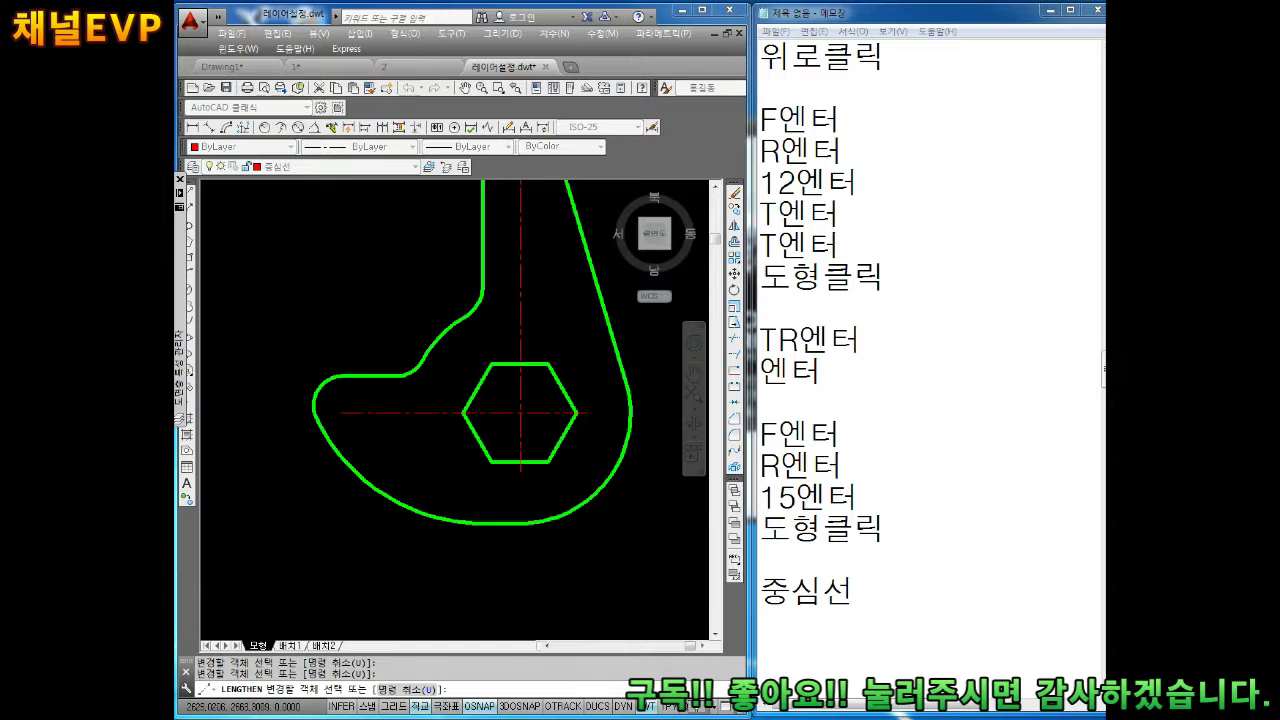
scroll(554, 416, up, 4)
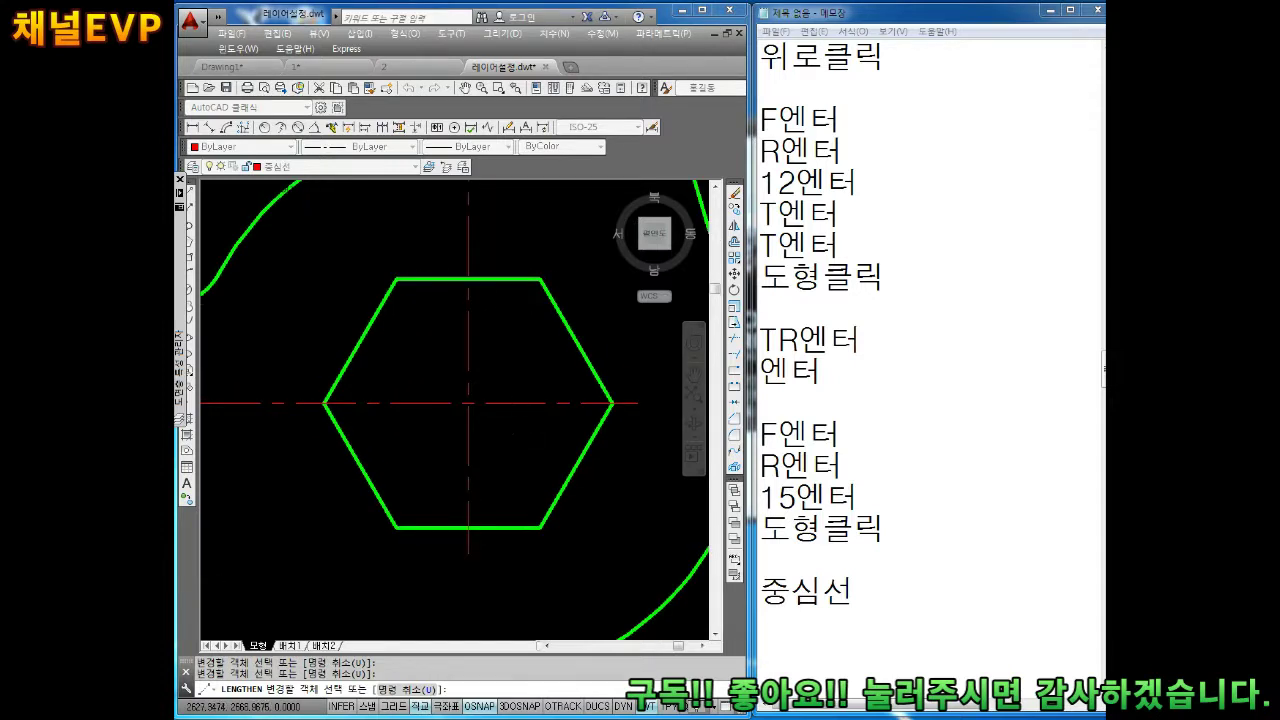
Step: Stretch the vertical centerline up through the small top circle
scroll(490, 410, down, 4)
scroll(450, 300, up, 4)
middle_drag(486, 297, 517, 380)
key(Escape)
key(Escape)
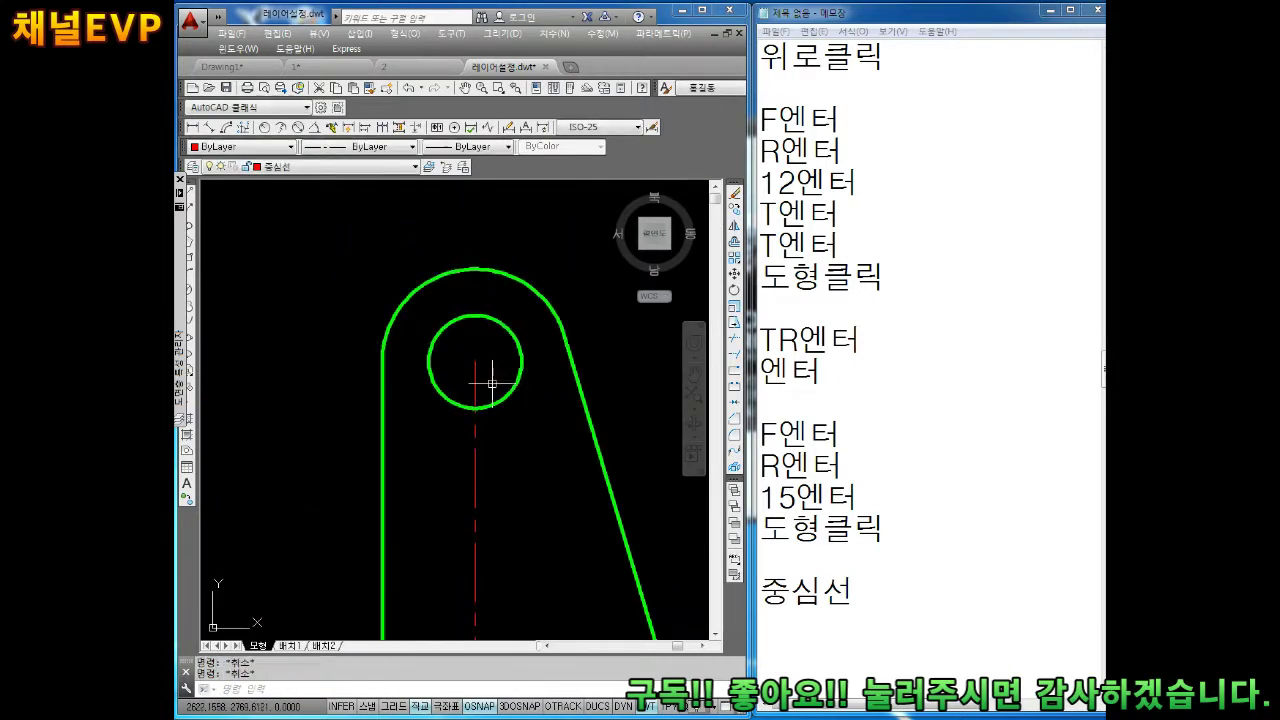
drag(475, 380, 475, 268)
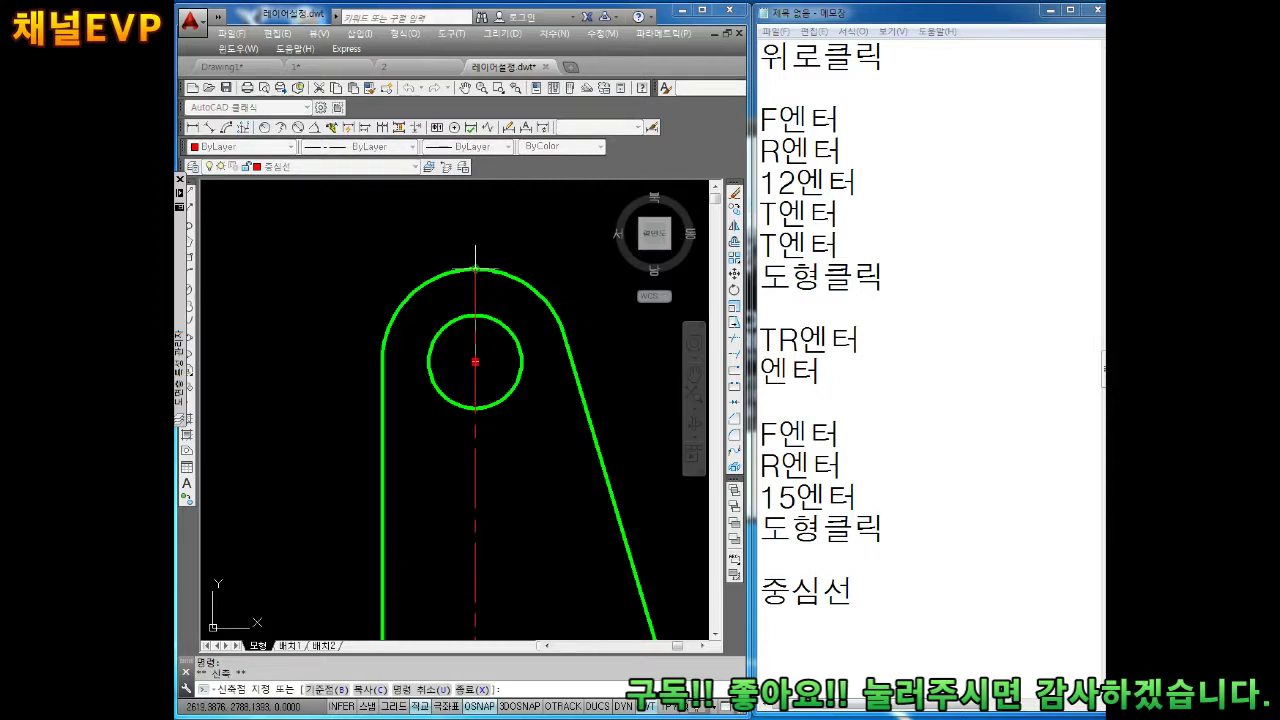
key(Escape)
Step: Draw a horizontal centerline through the small top circle
text(L)
key(Return)
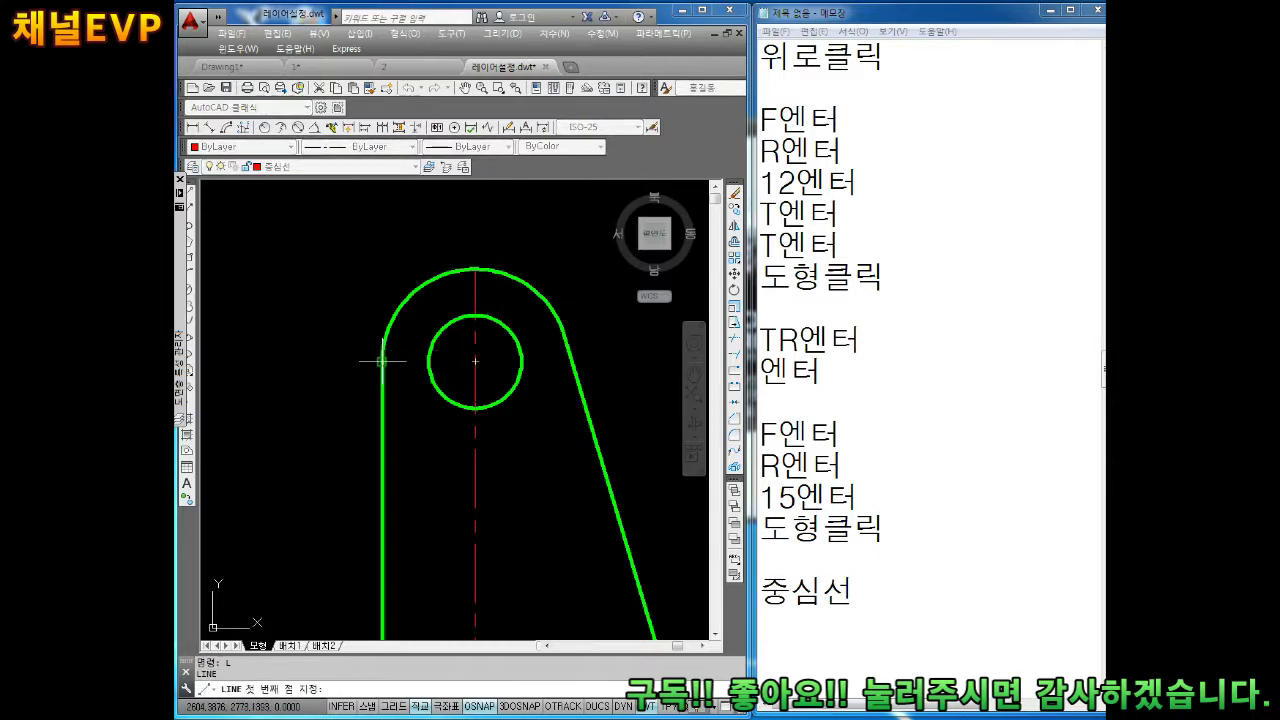
click(381, 360)
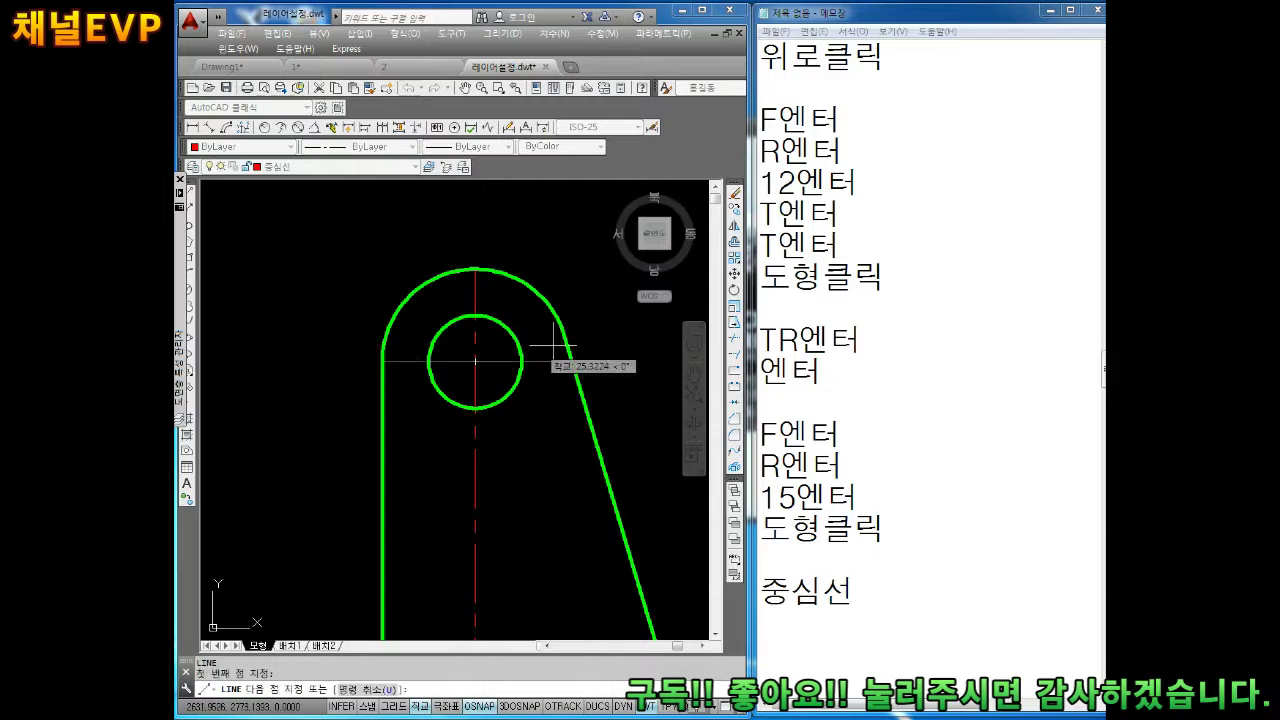
click(548, 360)
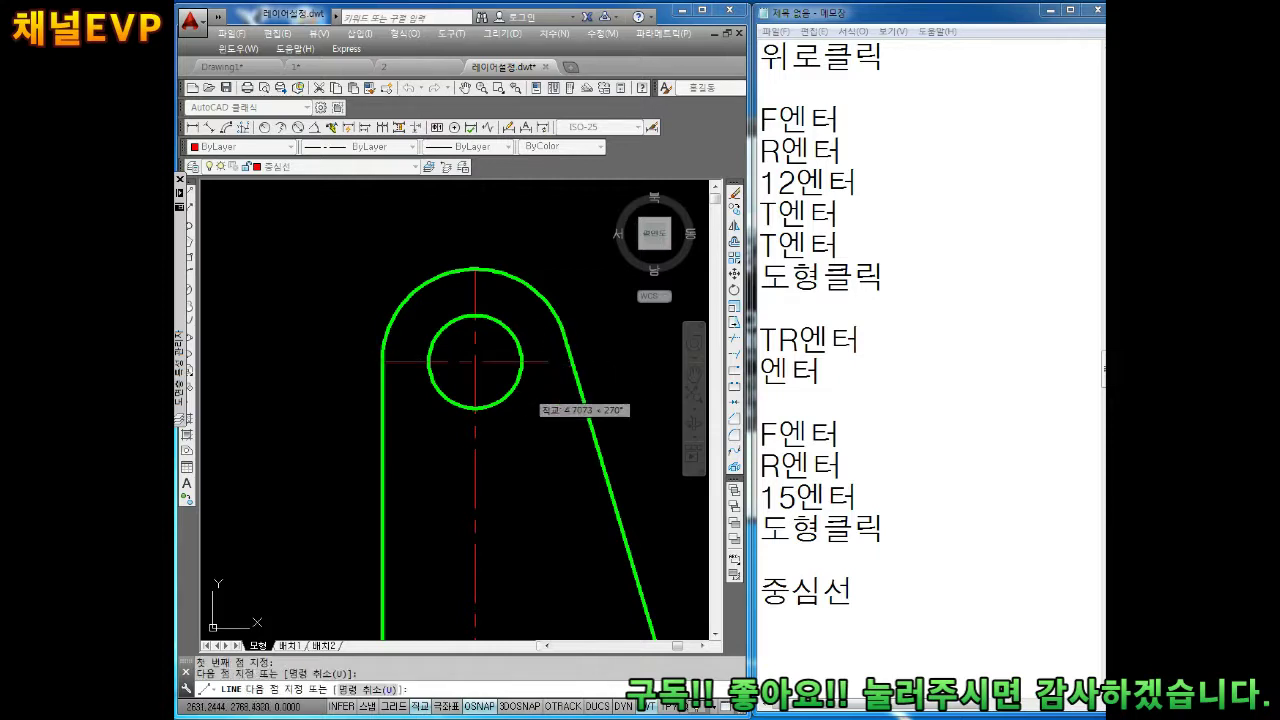
key(Escape)
key(Escape)
Step: Lengthen the horizontal centerline's left end and vertical centerline's top end by 4
key(Return)
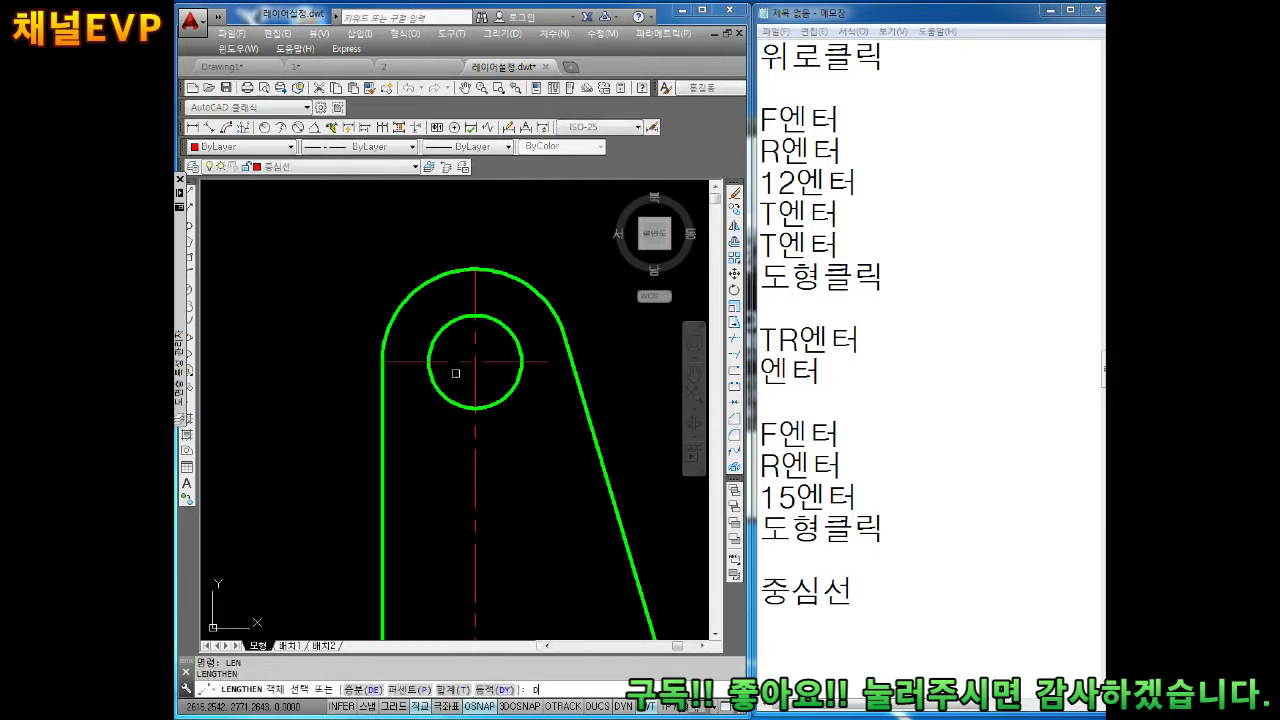
text(DE)
key(Return)
text(4)
key(Return)
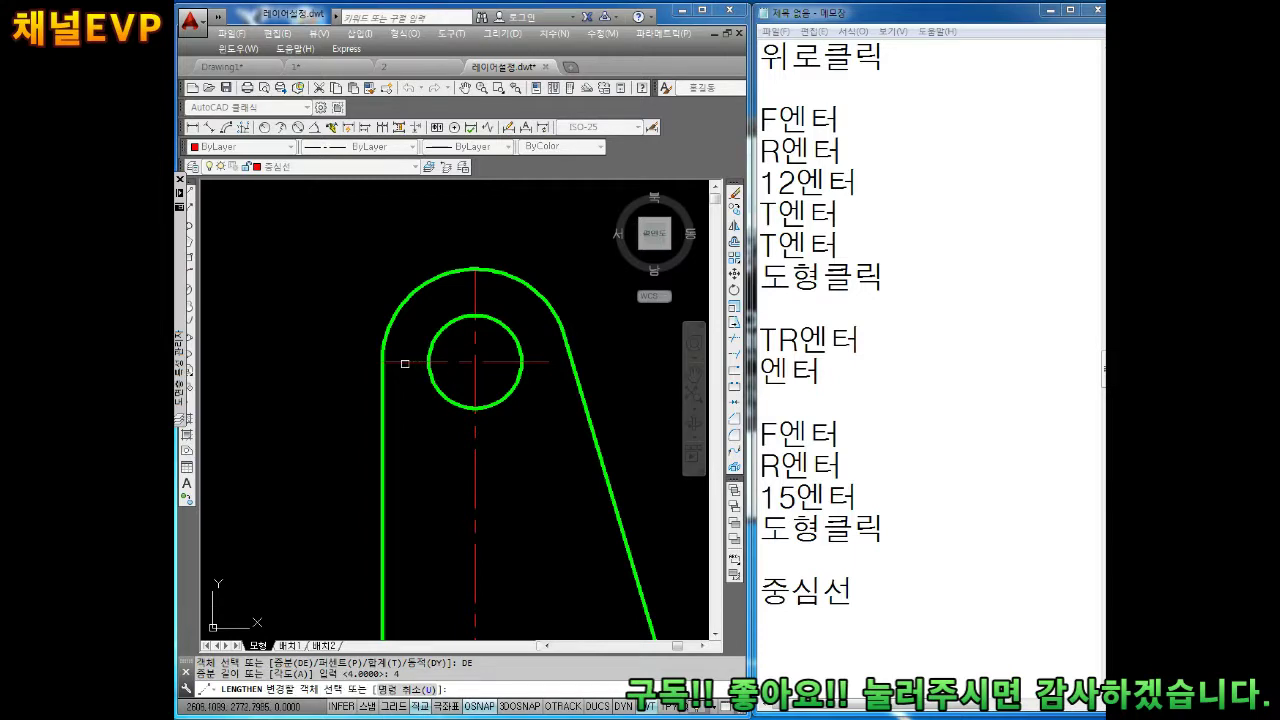
click(405, 363)
click(475, 294)
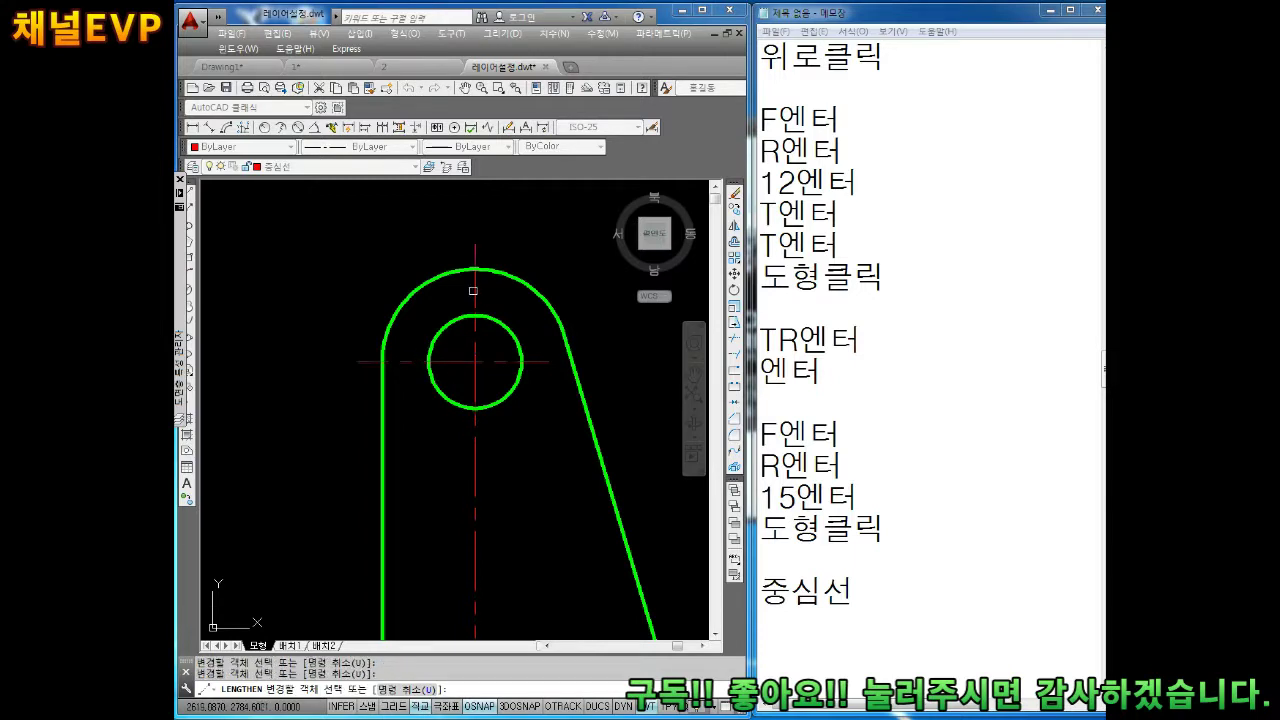
key(Escape)
scroll(470, 300, down, 4)
Step: Start and cancel a line, panning to bring the whole hexagon into view
scroll(400, 457, up, 1)
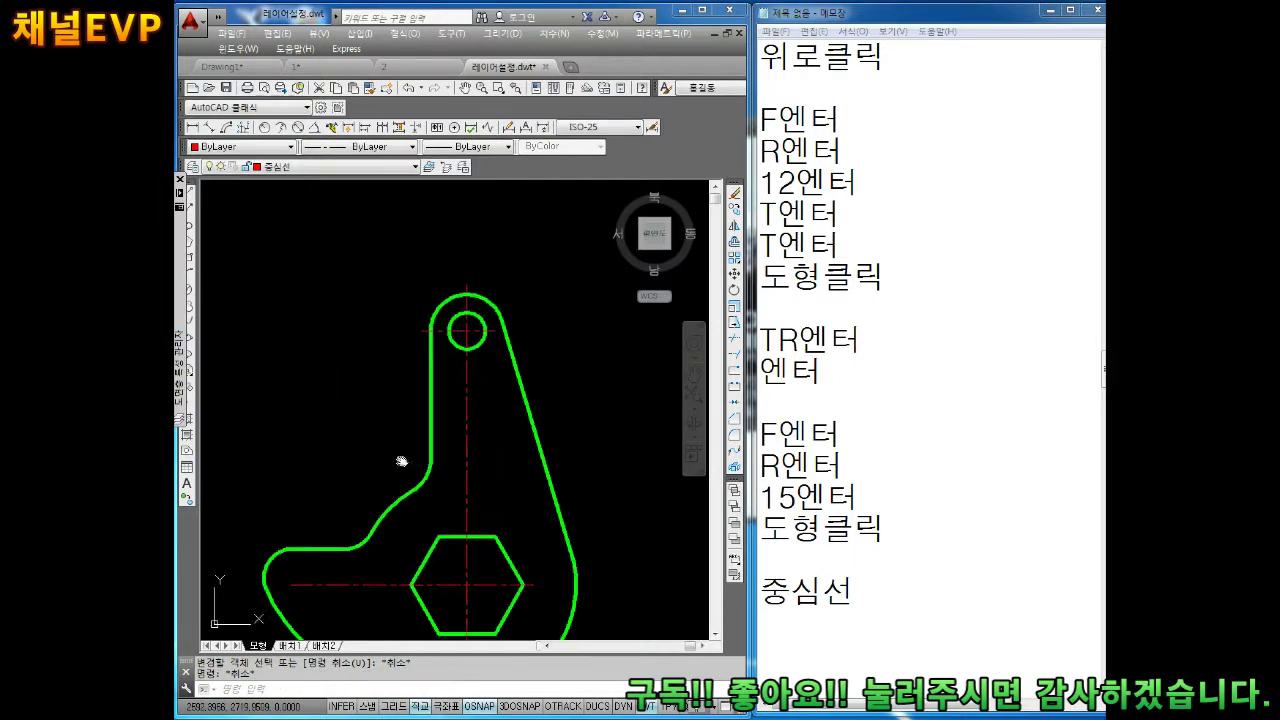
scroll(443, 423, up, 1)
scroll(491, 371, up, 2)
scroll(484, 382, up, 1)
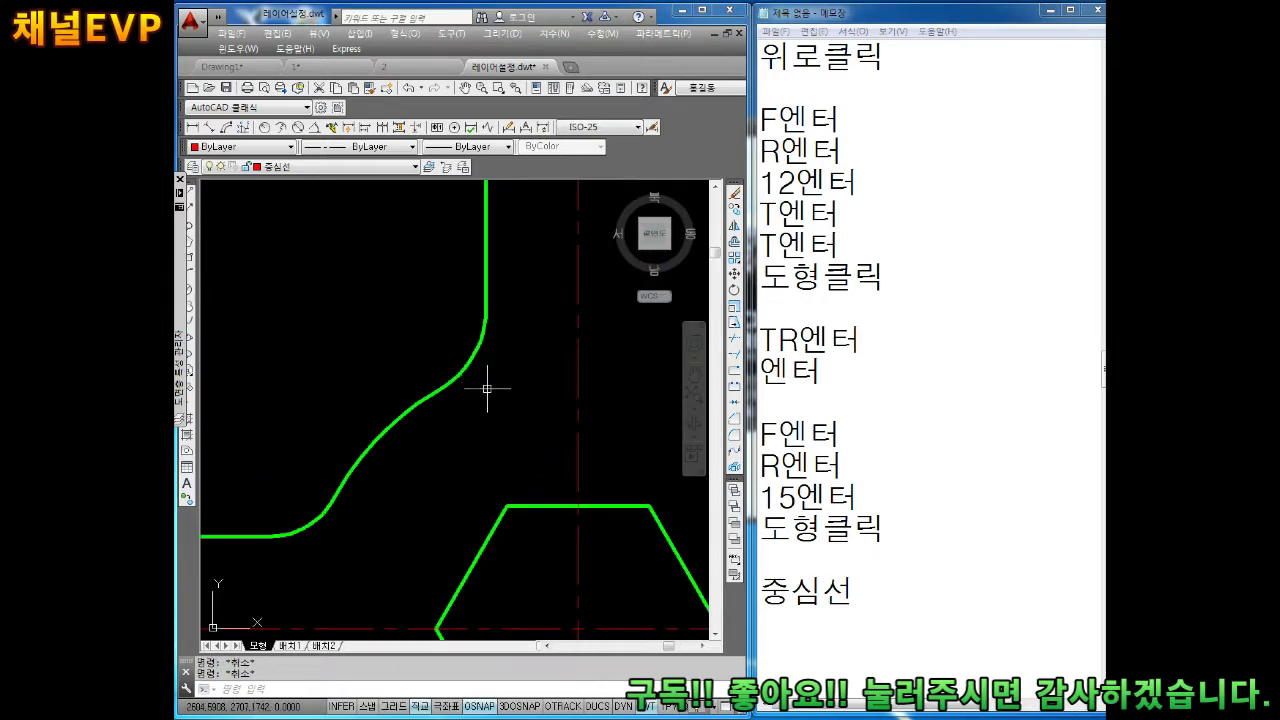
text(l)
key(Return)
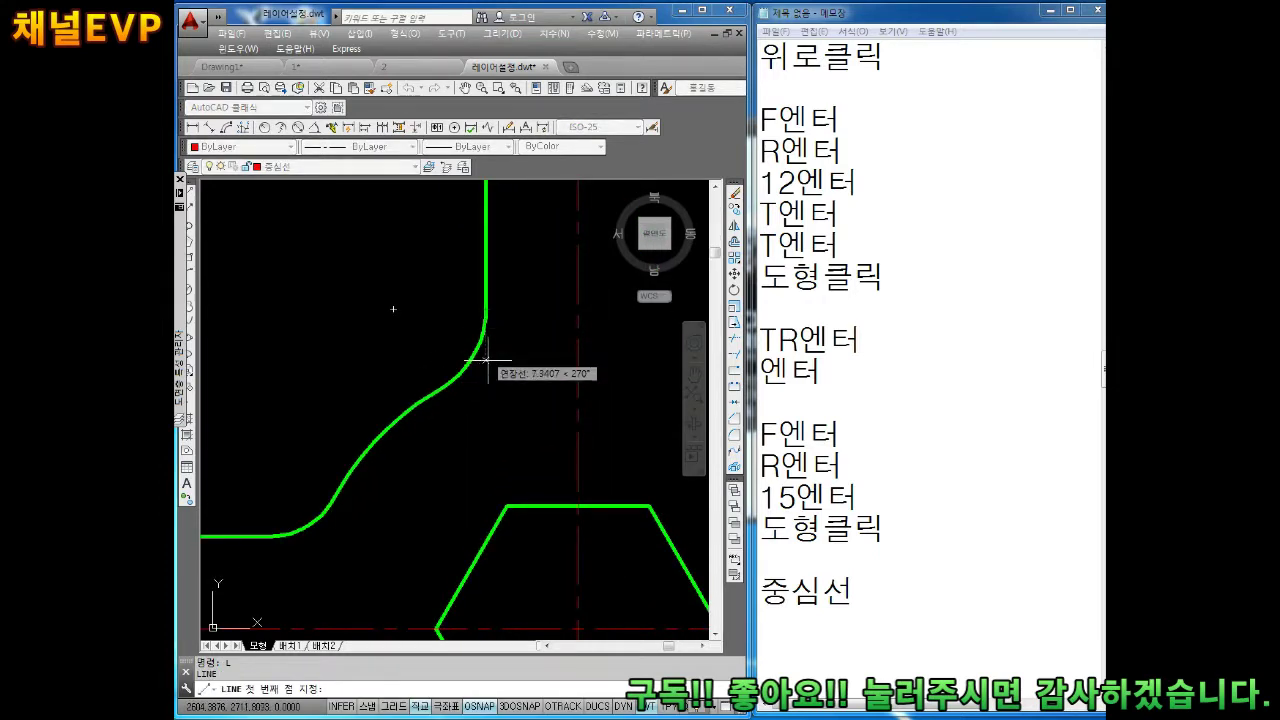
scroll(486, 360, down, 3)
key(Escape)
scroll(408, 343, up, 3)
middle_drag(475, 377, 402, 362)
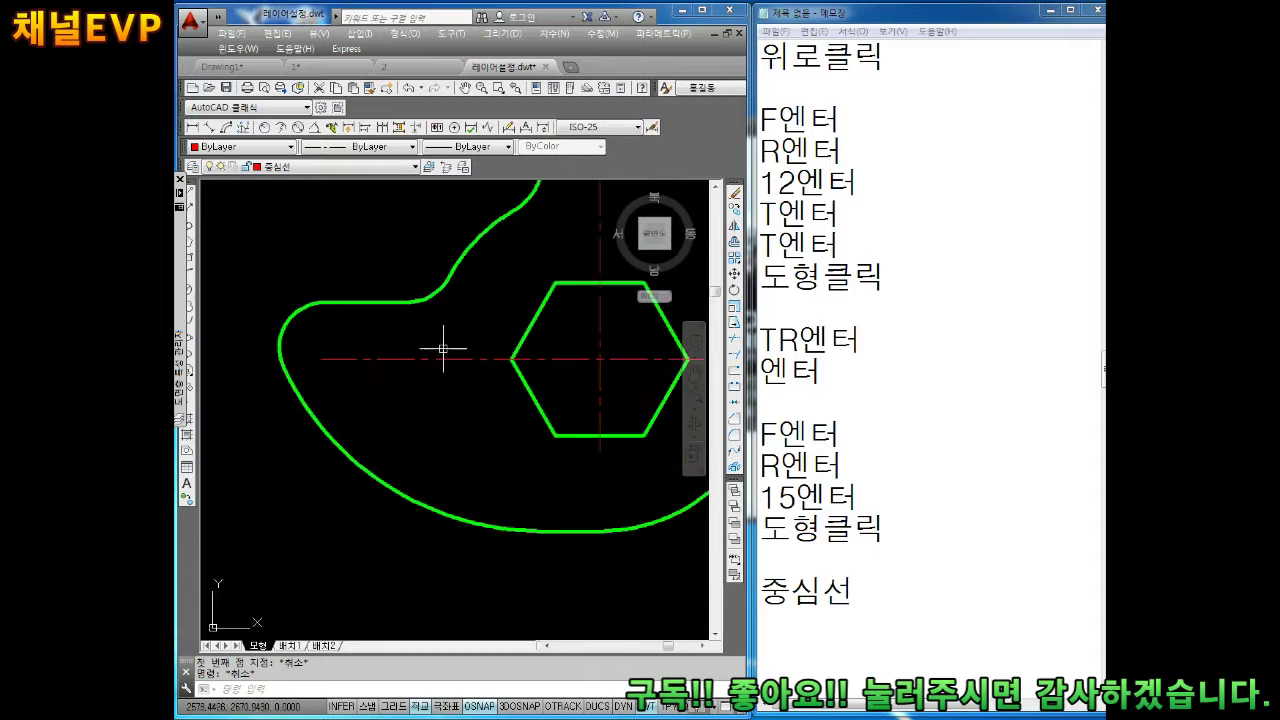
key(Escape)
middle_drag(604, 373, 552, 337)
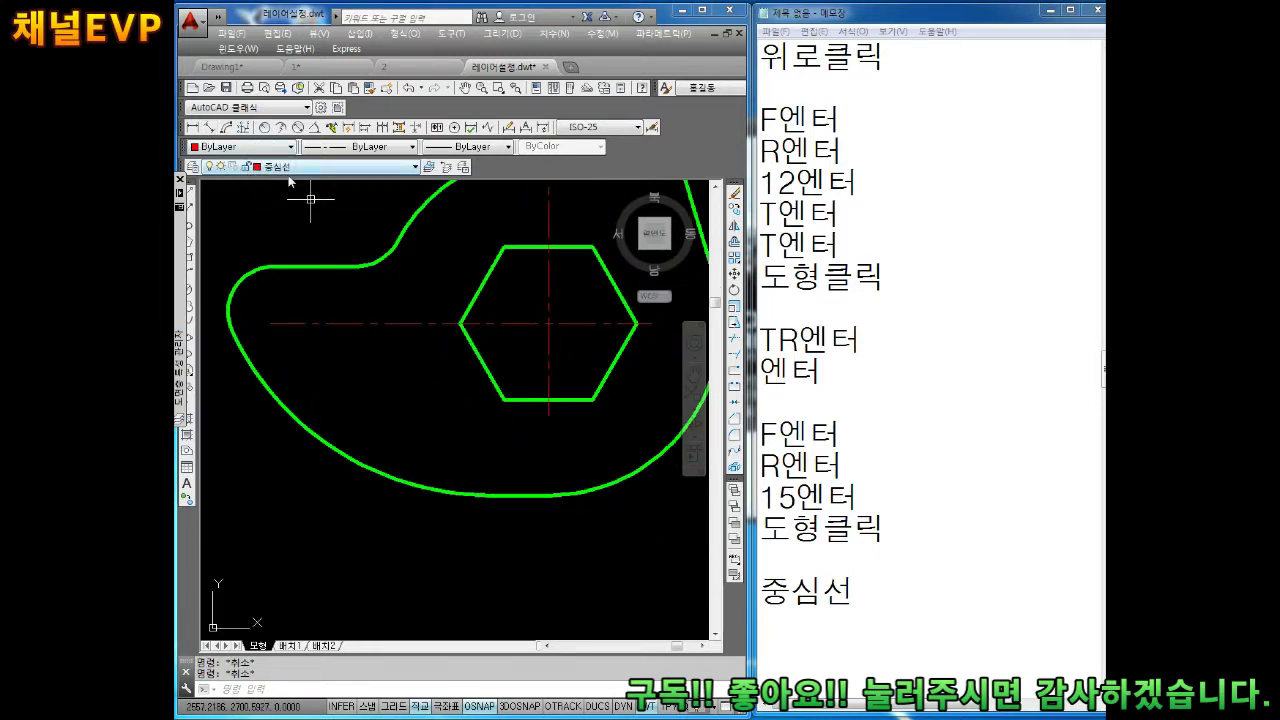
Step: Make the green 외형선 layer current and start a radius dimension on the large lower arc
click(290, 170)
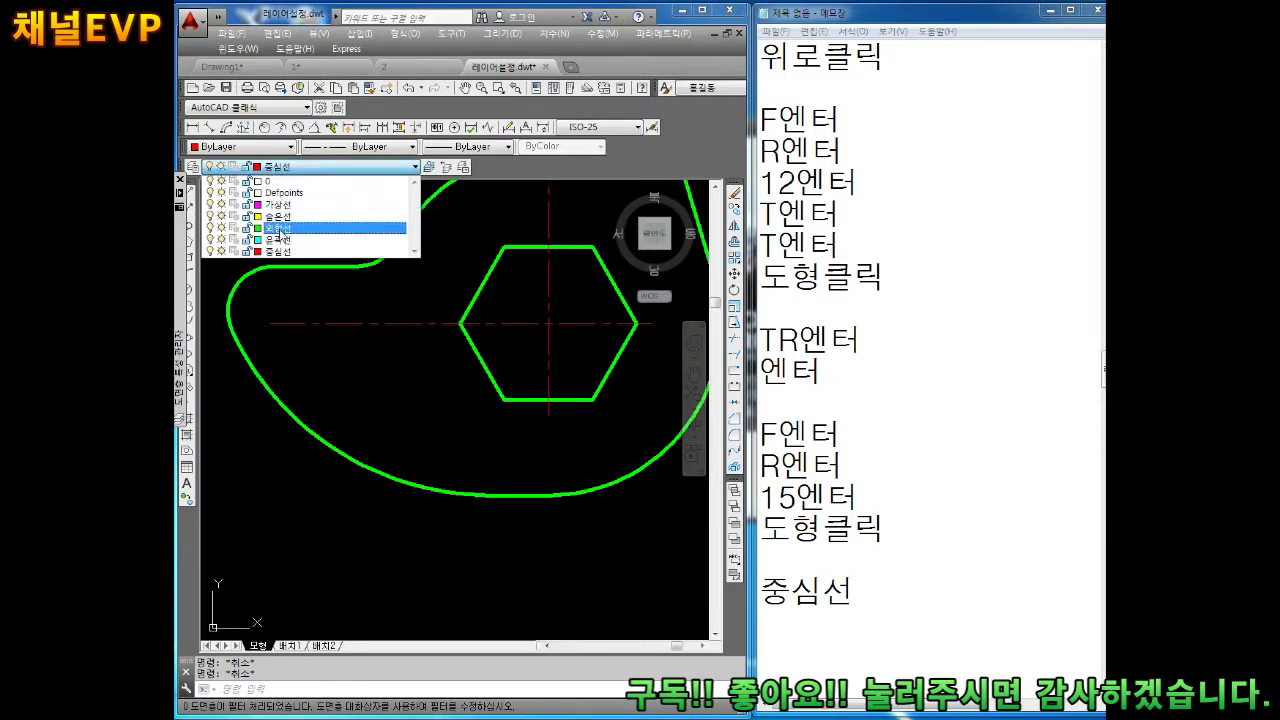
click(285, 222)
middle_drag(413, 233, 420, 237)
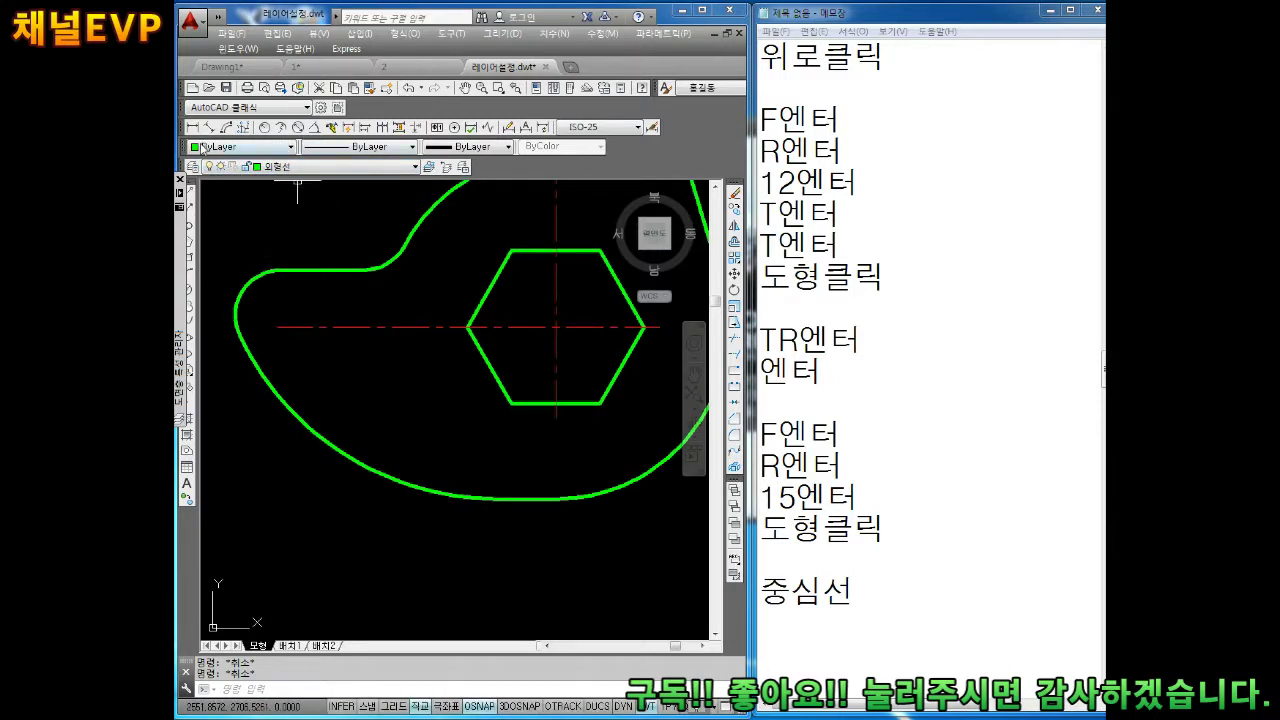
click(263, 127)
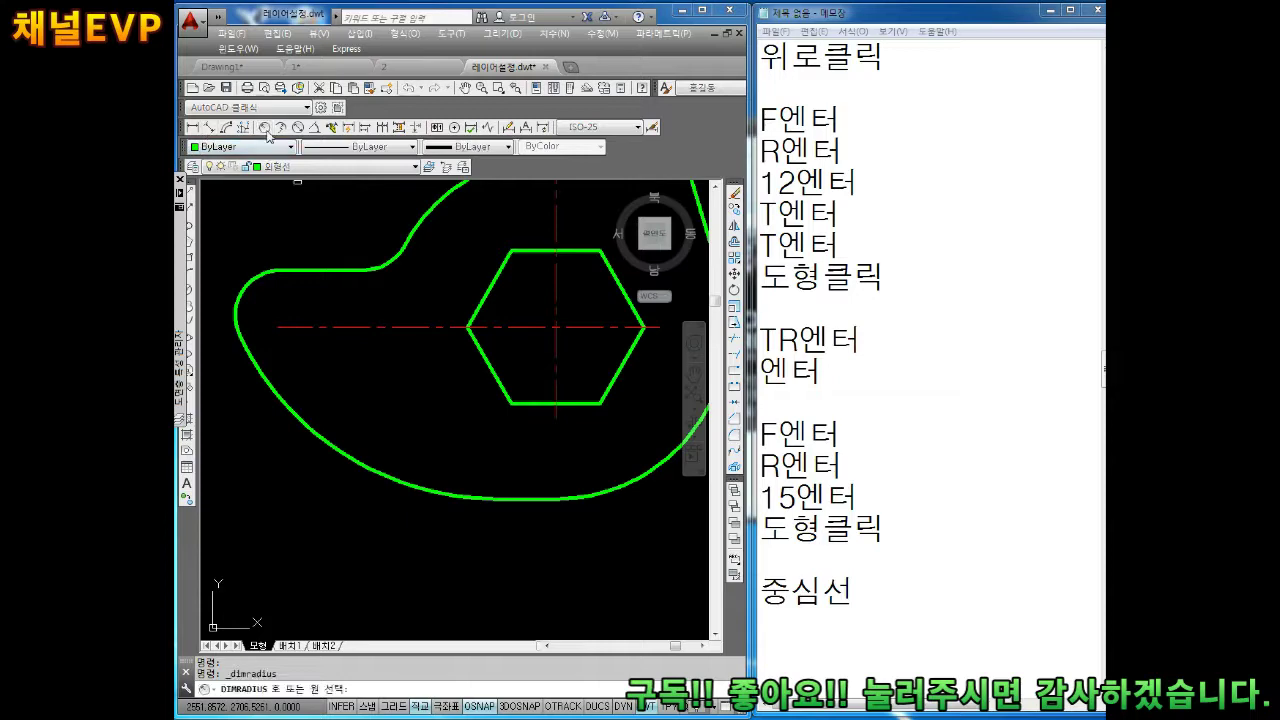
click(315, 438)
Step: Place the R75 radius dimension on the large lower arc
click(288, 478)
key(Escape)
key(Escape)
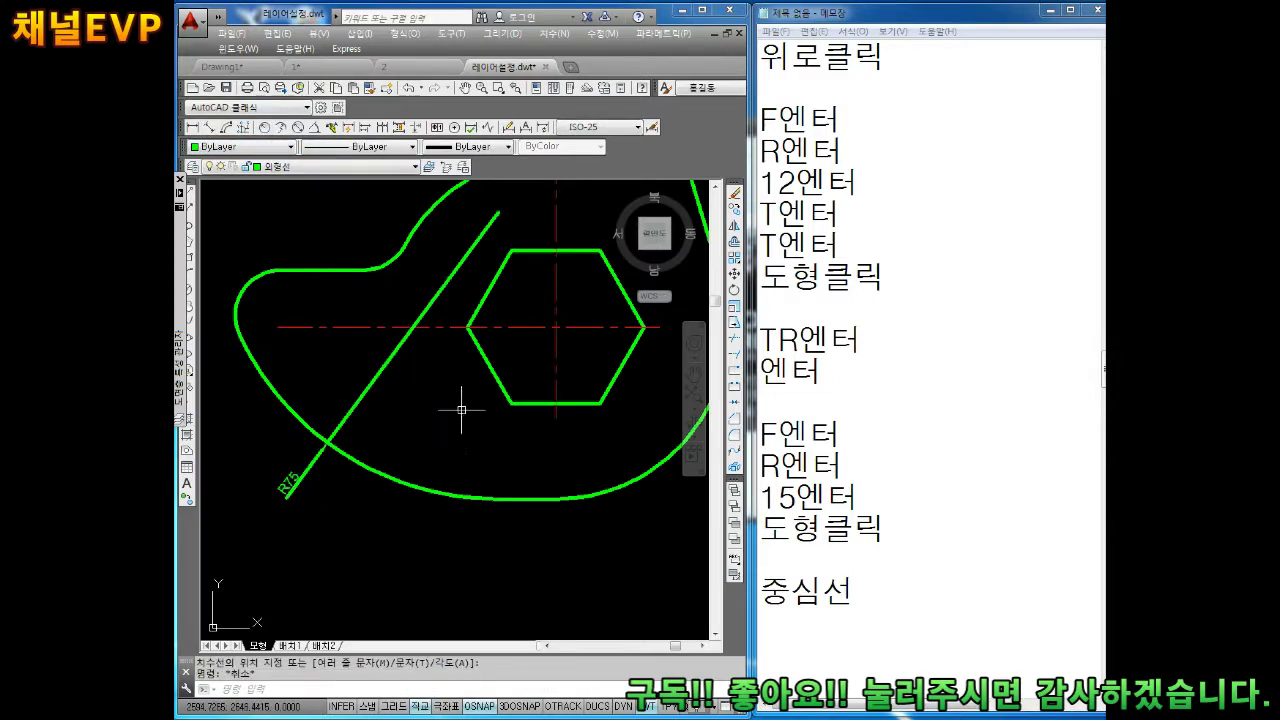
scroll(457, 410, up, 3)
scroll(460, 440, down, 3)
scroll(469, 415, down, 2)
scroll(457, 402, up, 5)
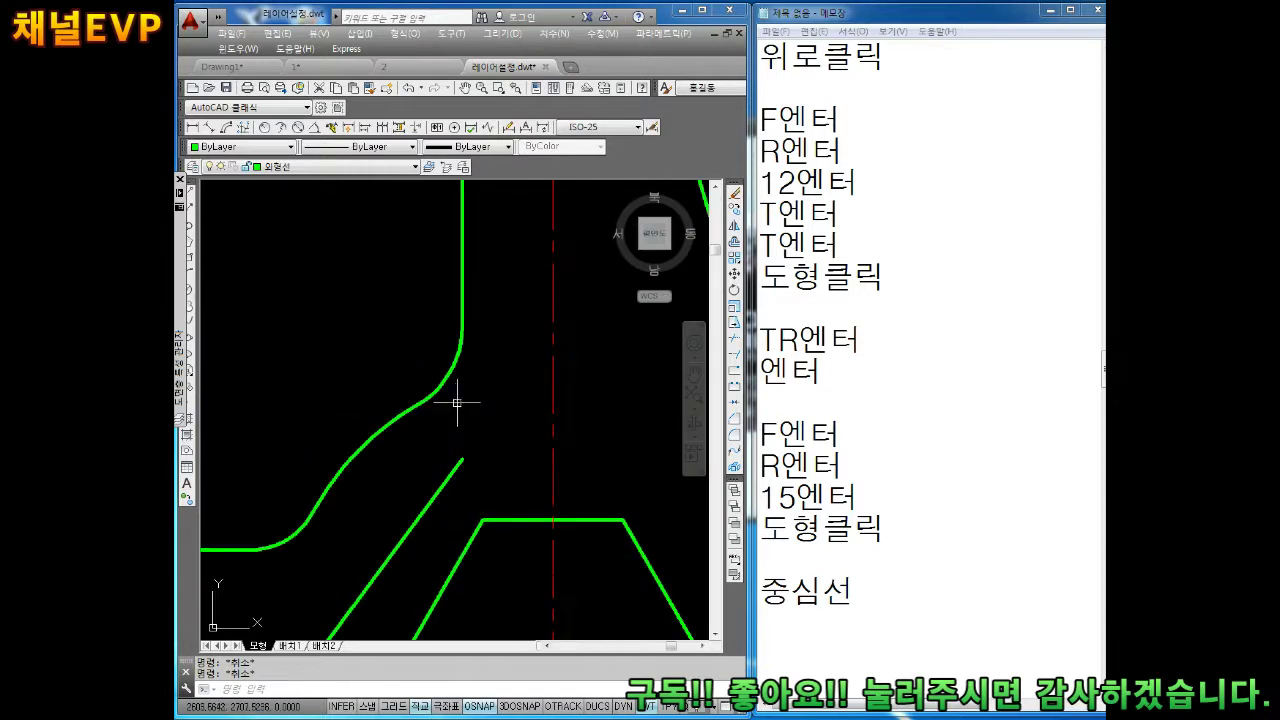
Step: Switch the current layer to the red 중심선 layer, starting and cancelling a line
click(271, 168)
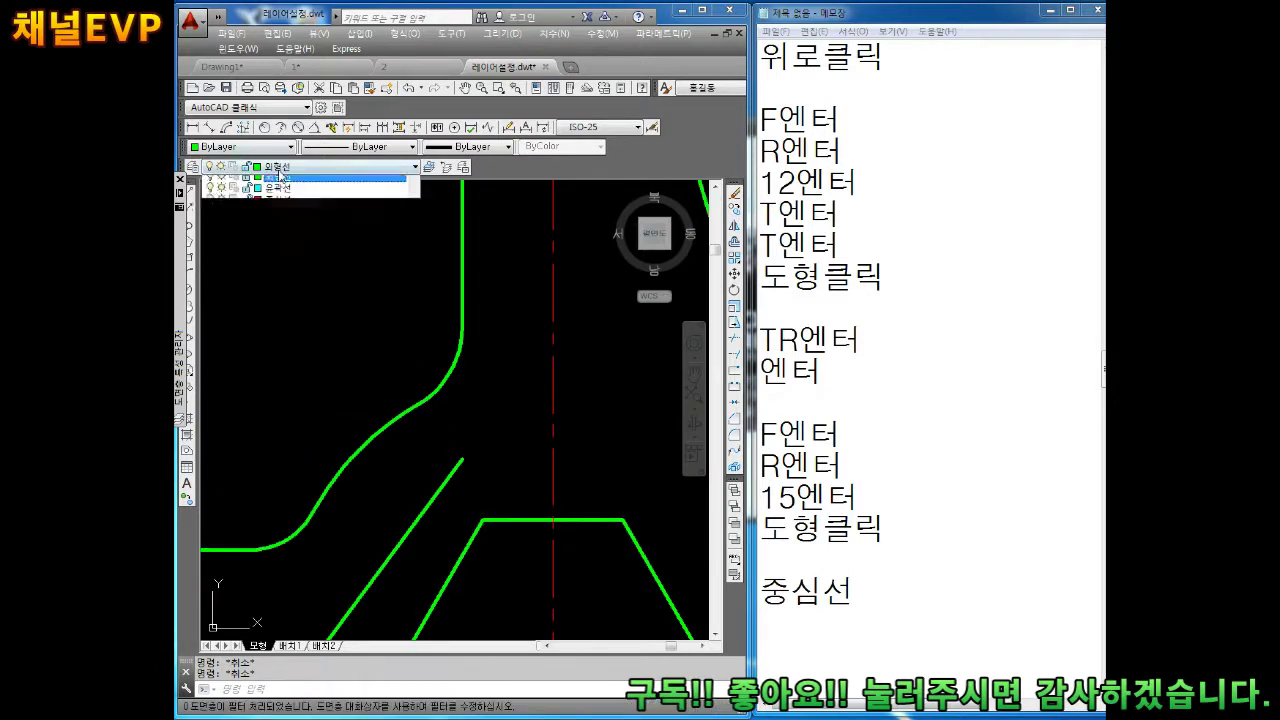
click(273, 250)
middle_drag(443, 343, 445, 319)
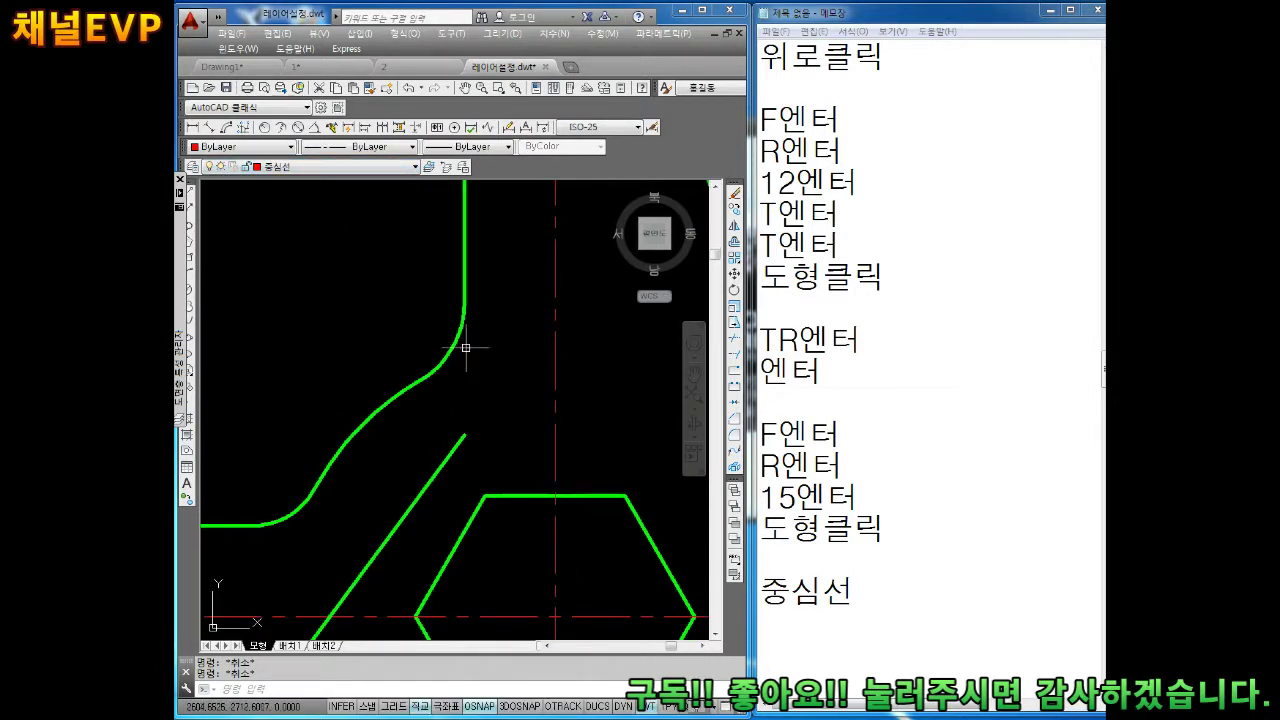
text(L)
key(Return)
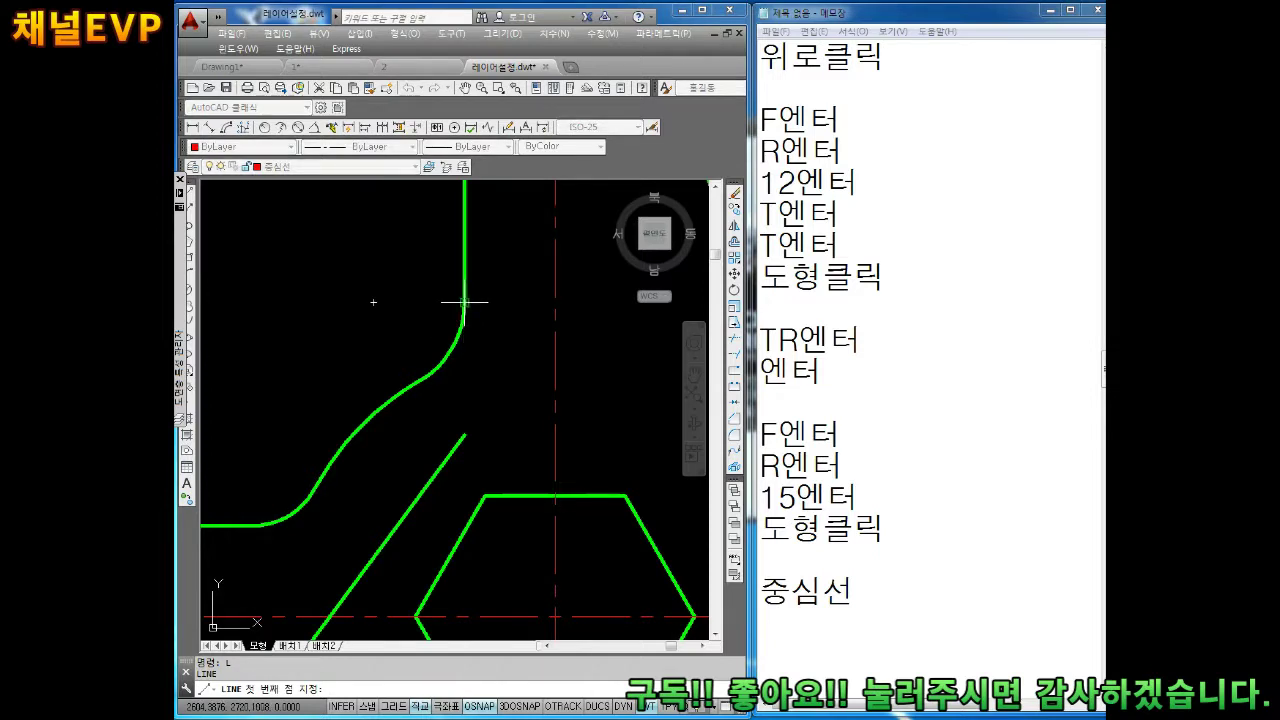
click(465, 300)
key(Escape)
scroll(528, 405, down, 4)
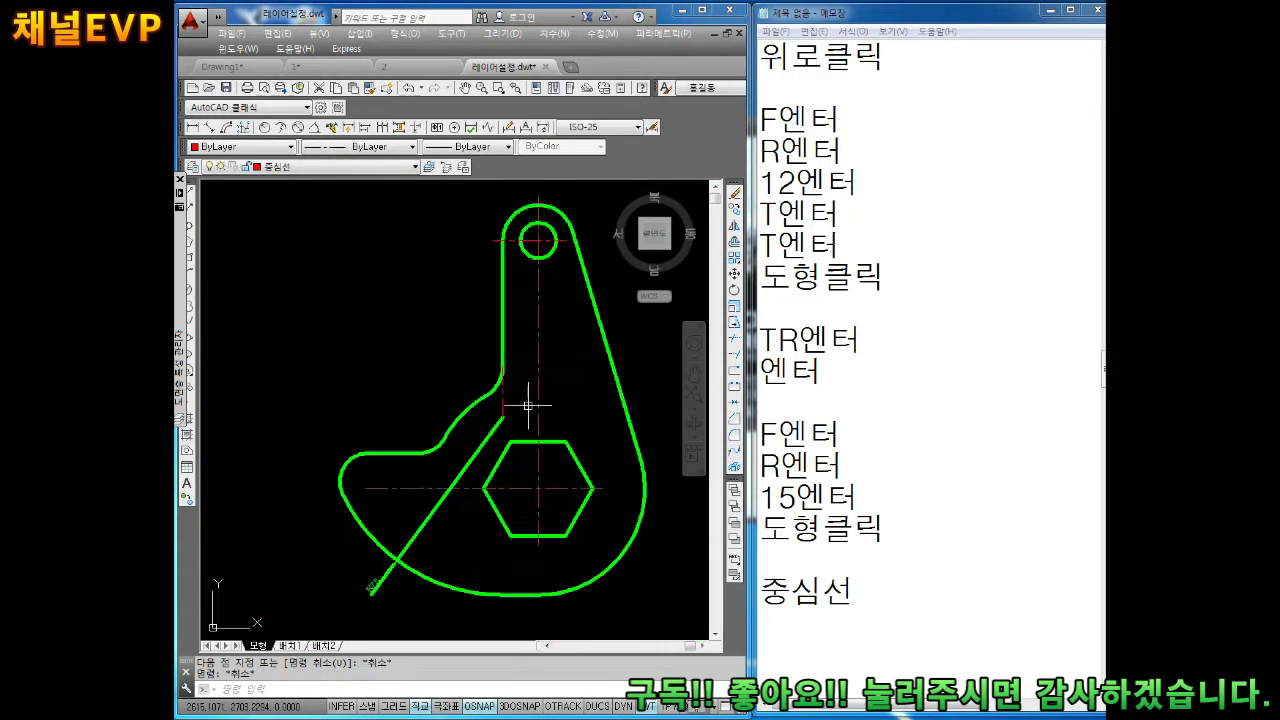
middle_drag(543, 421, 468, 364)
key(Escape)
mouse_move(277, 289)
middle_down()
mouse_move(303, 299)
mouse_move(313, 285)
middle_up()
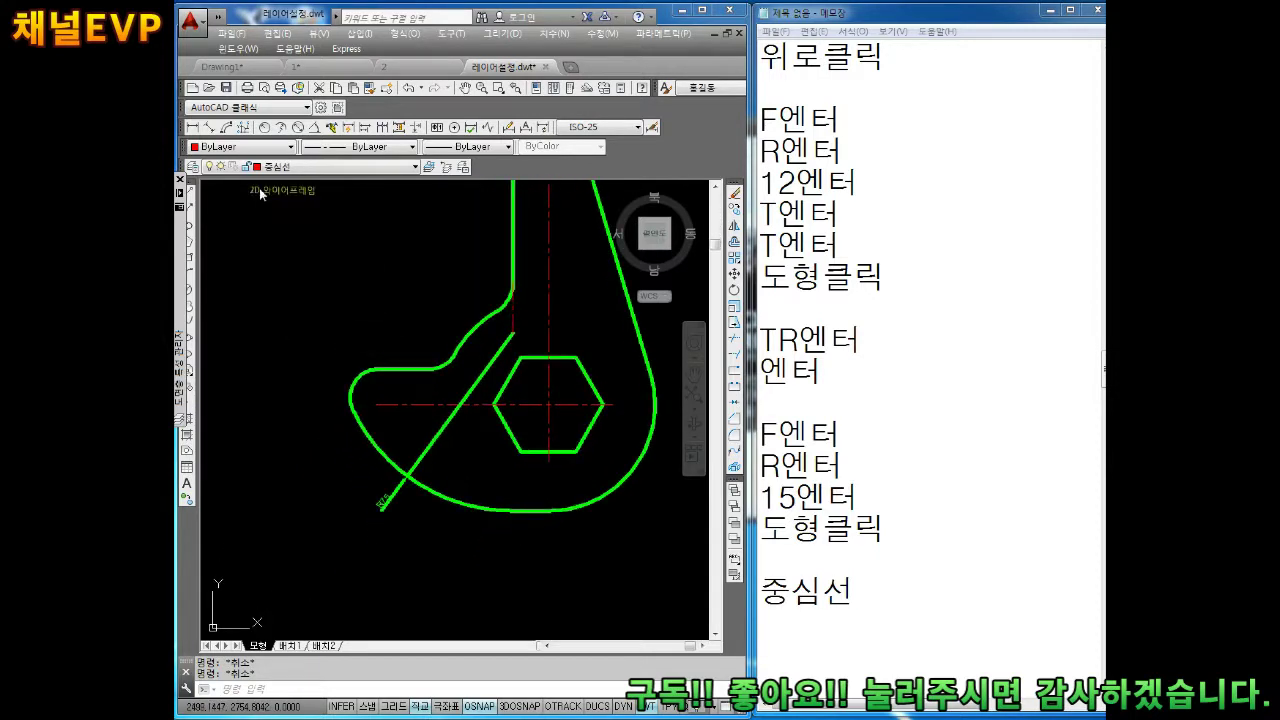
Step: Cancel a started radius dimension and make 외형선 the current layer
click(265, 127)
scroll(377, 415, up, 4)
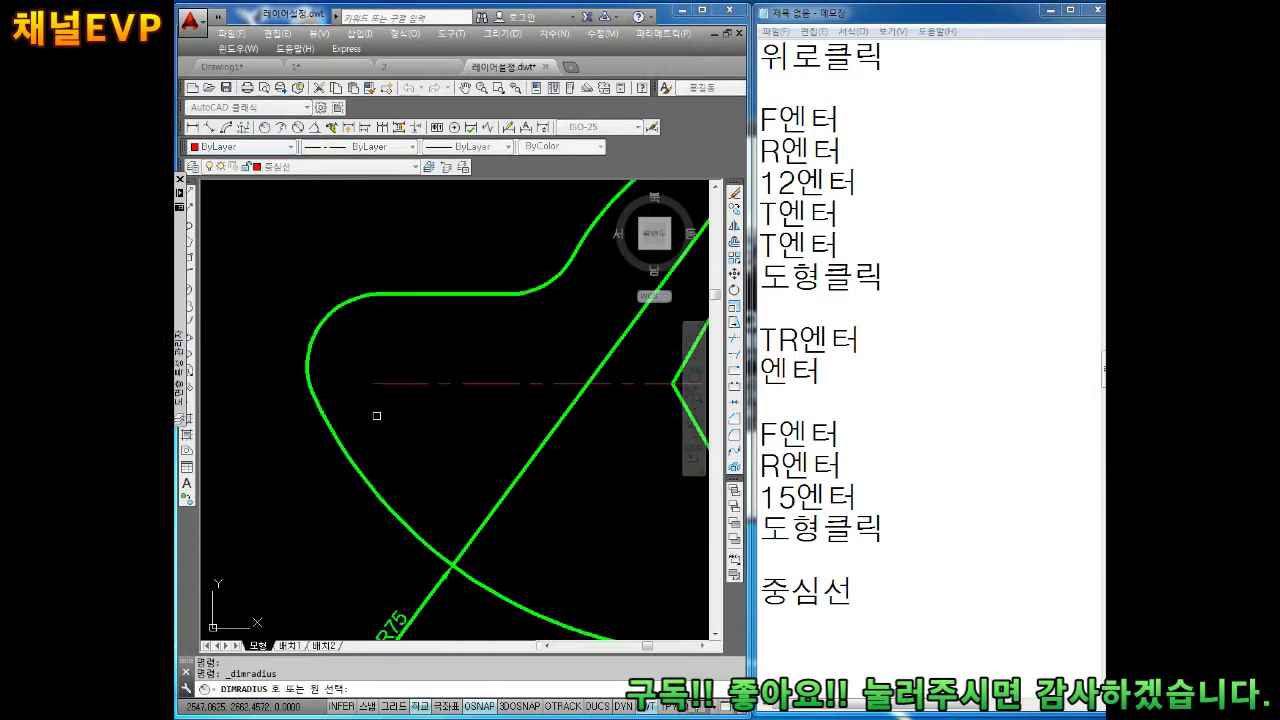
click(325, 322)
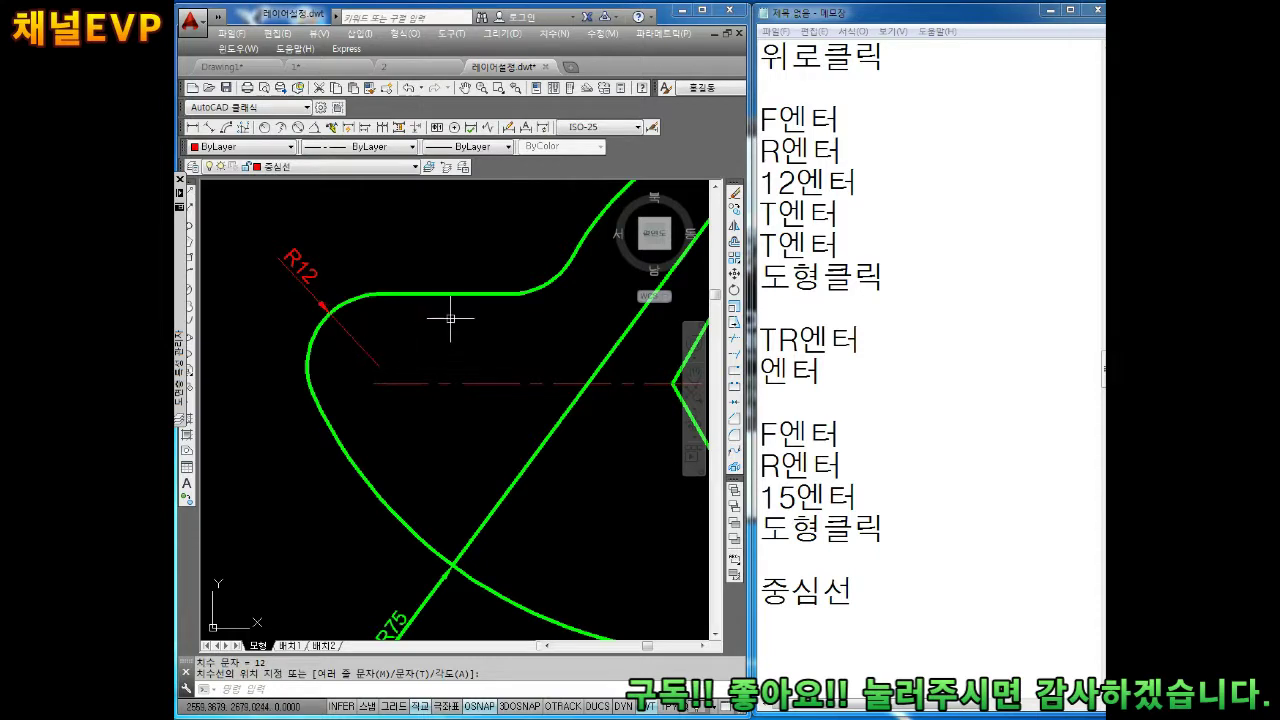
scroll(409, 327, down, 2)
middle_drag(409, 327, 412, 333)
key(Escape)
key(Escape)
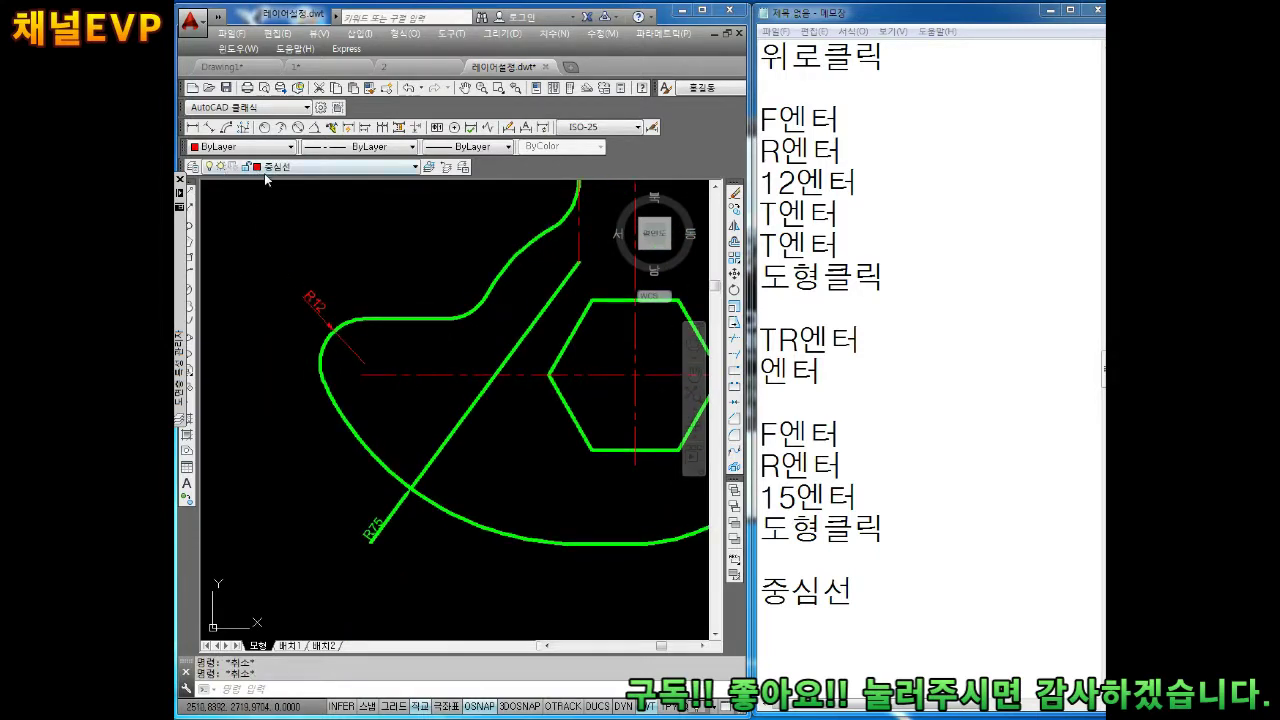
click(266, 170)
click(290, 240)
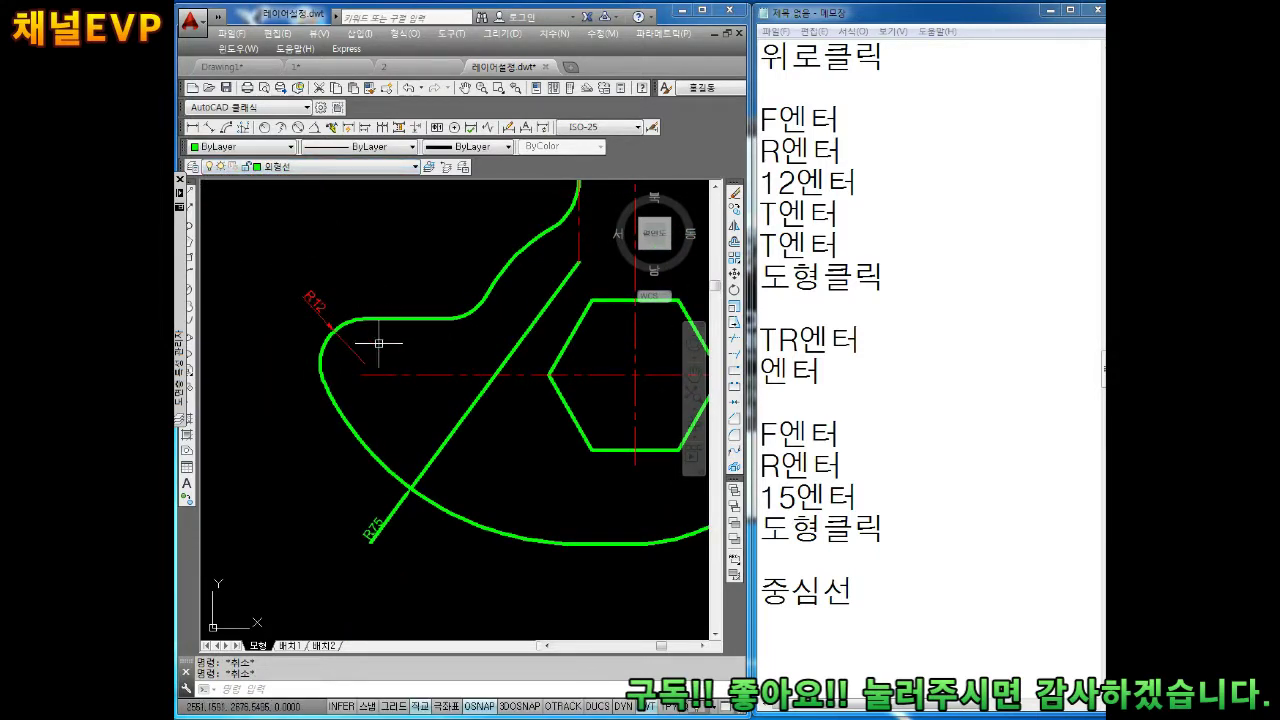
Step: Move the R12 radius dimension onto the 외형선 layer
click(311, 305)
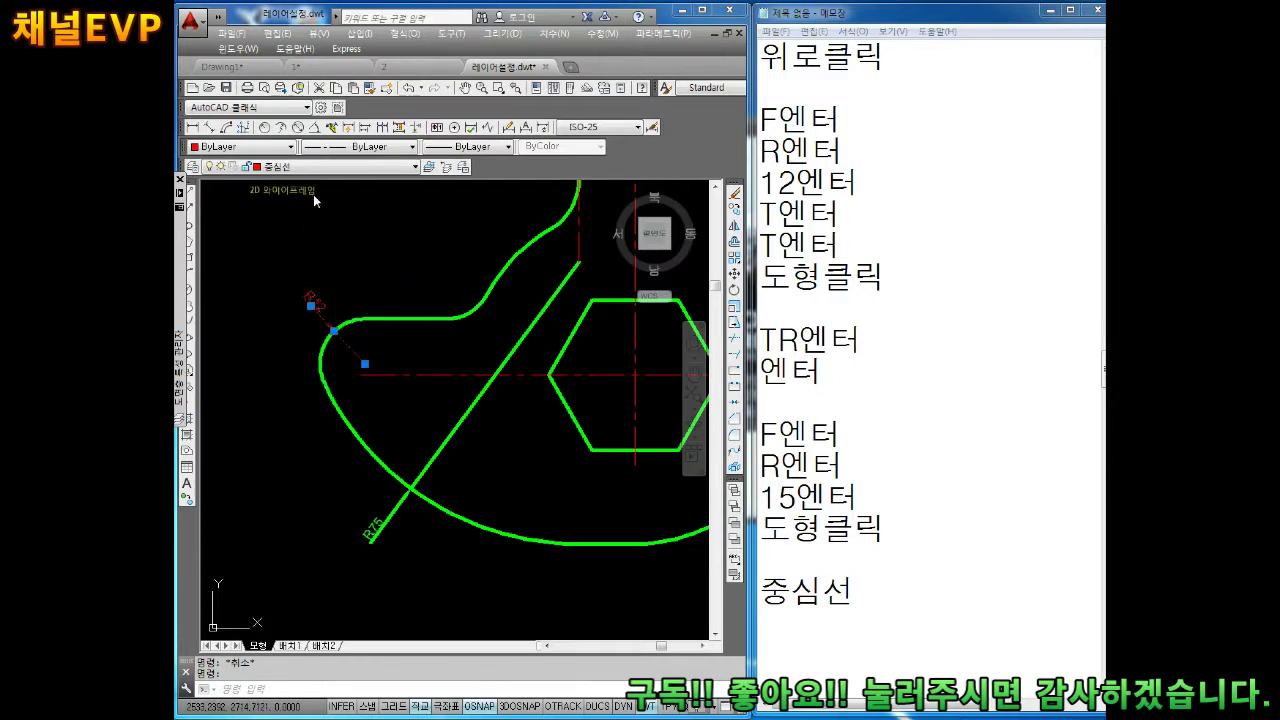
click(285, 167)
click(290, 240)
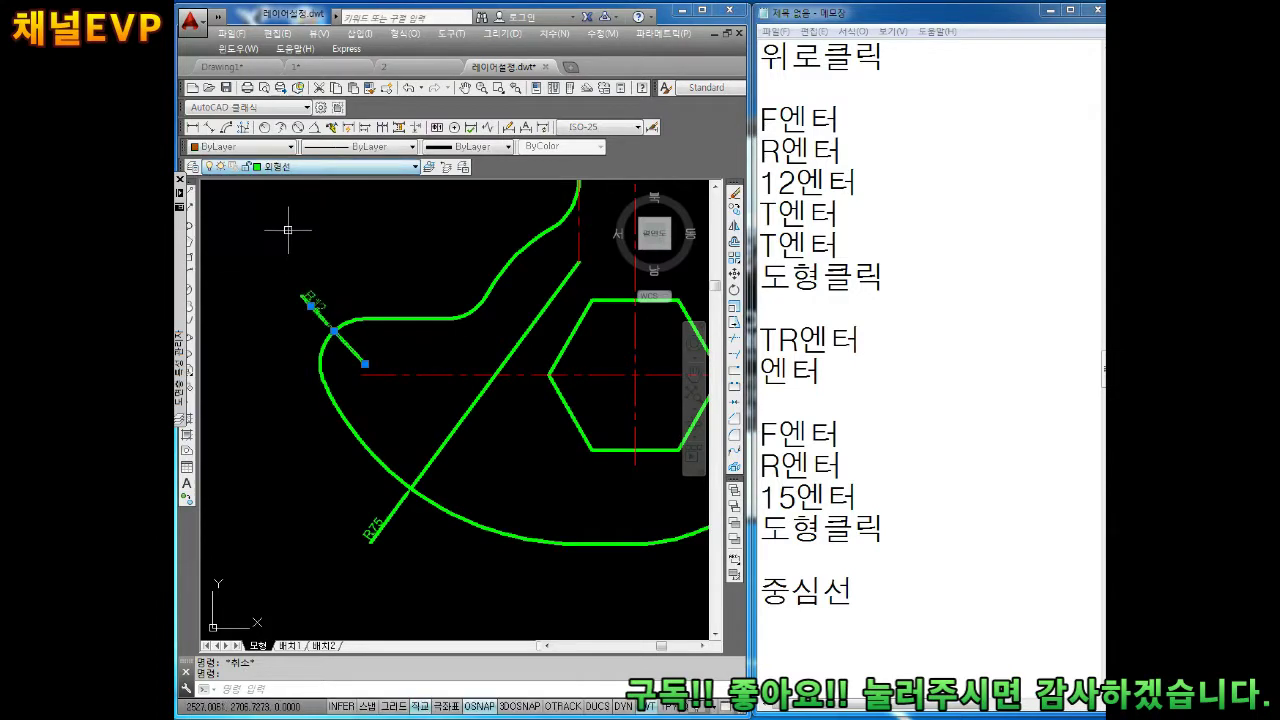
key(Escape)
Step: Add a vertical 15 dimension from the left lobe's top edge to the centreline
middle_drag(443, 344, 441, 328)
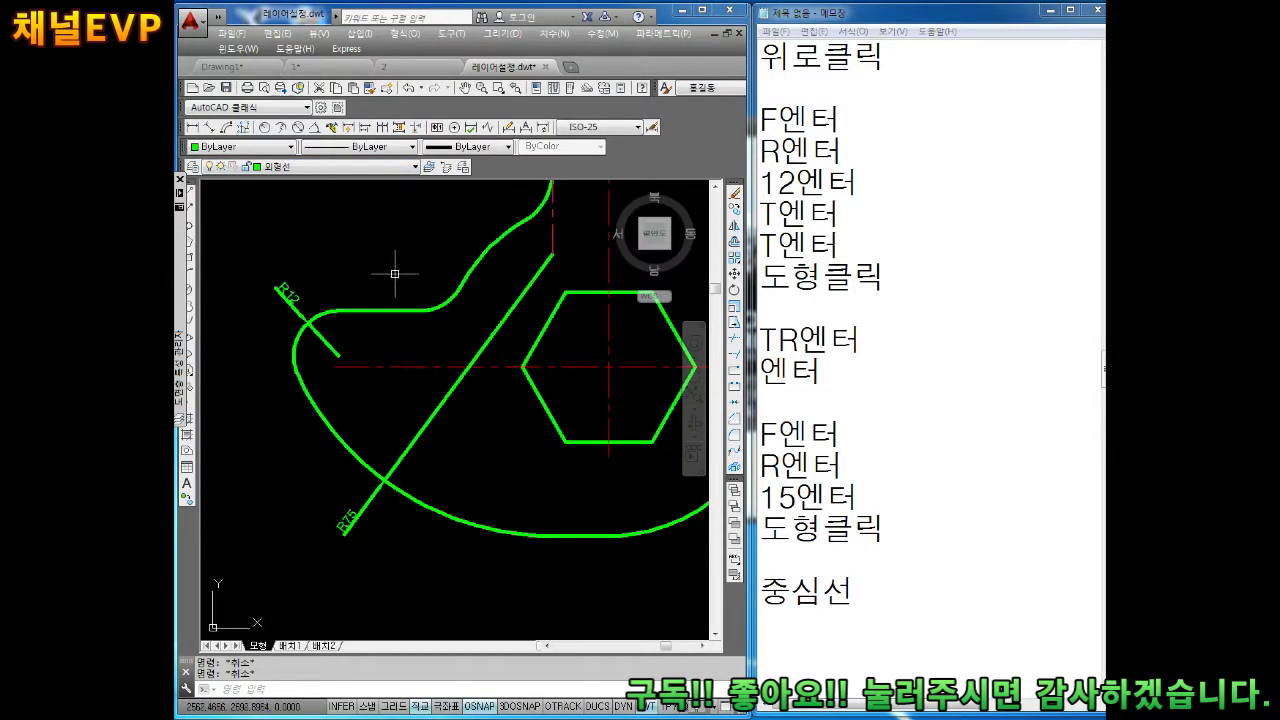
click(192, 127)
click(389, 310)
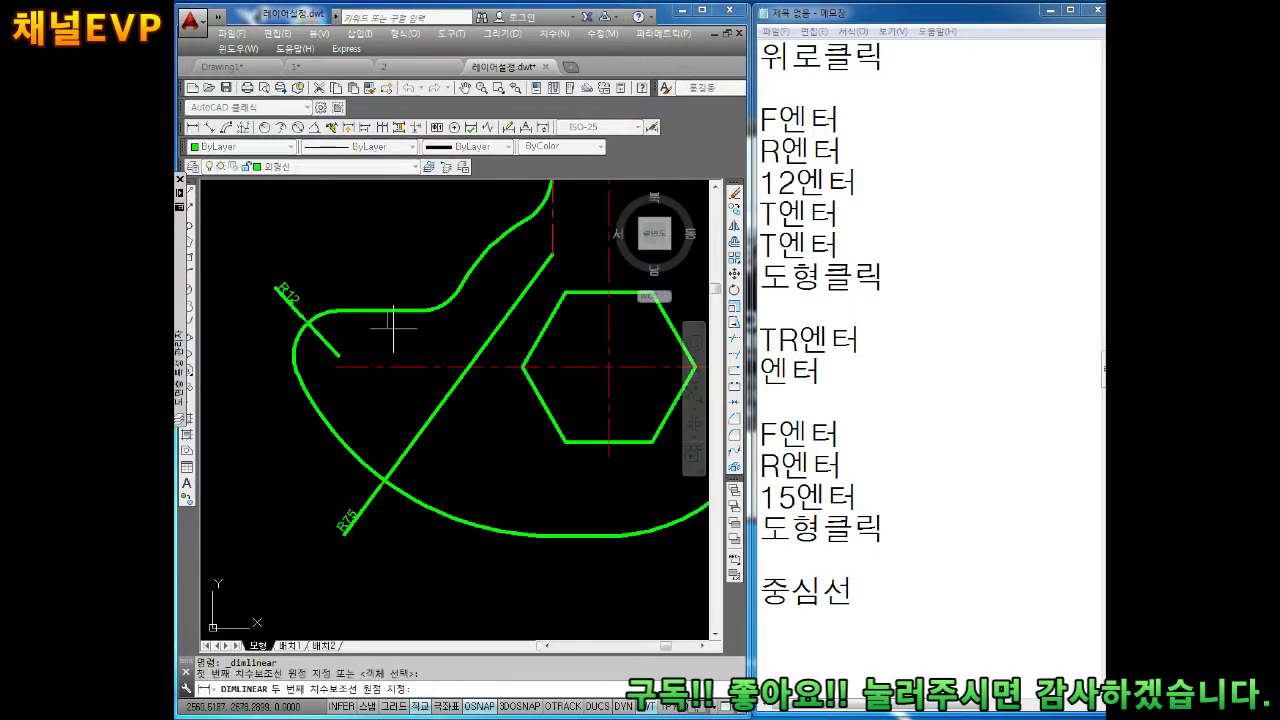
click(389, 366)
click(403, 341)
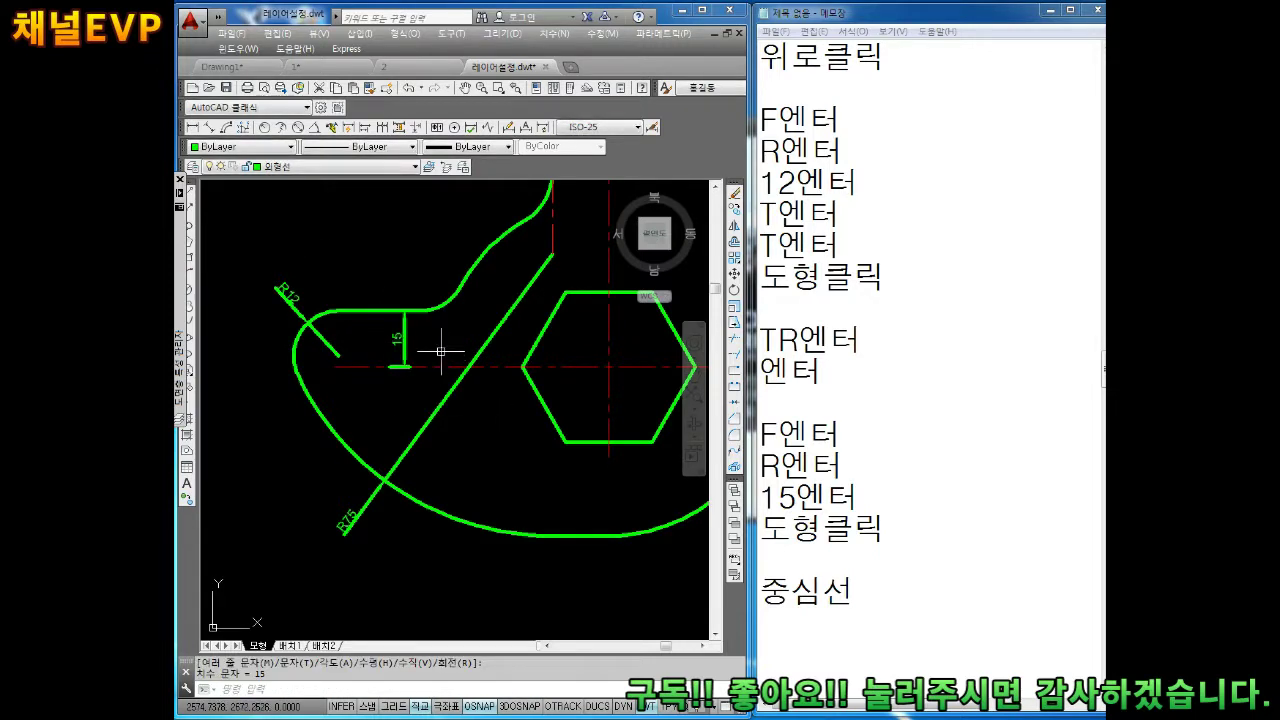
key(Return)
key(Escape)
key(Escape)
scroll(414, 300, up, 4)
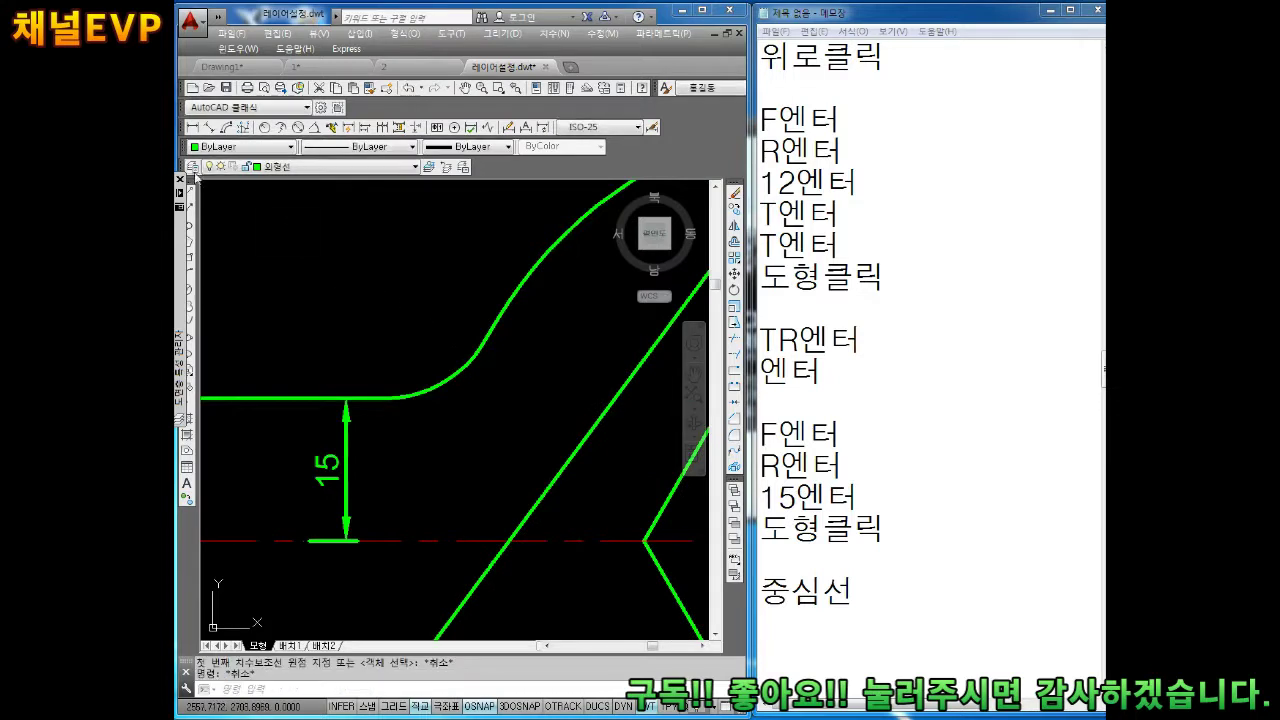
click(265, 131)
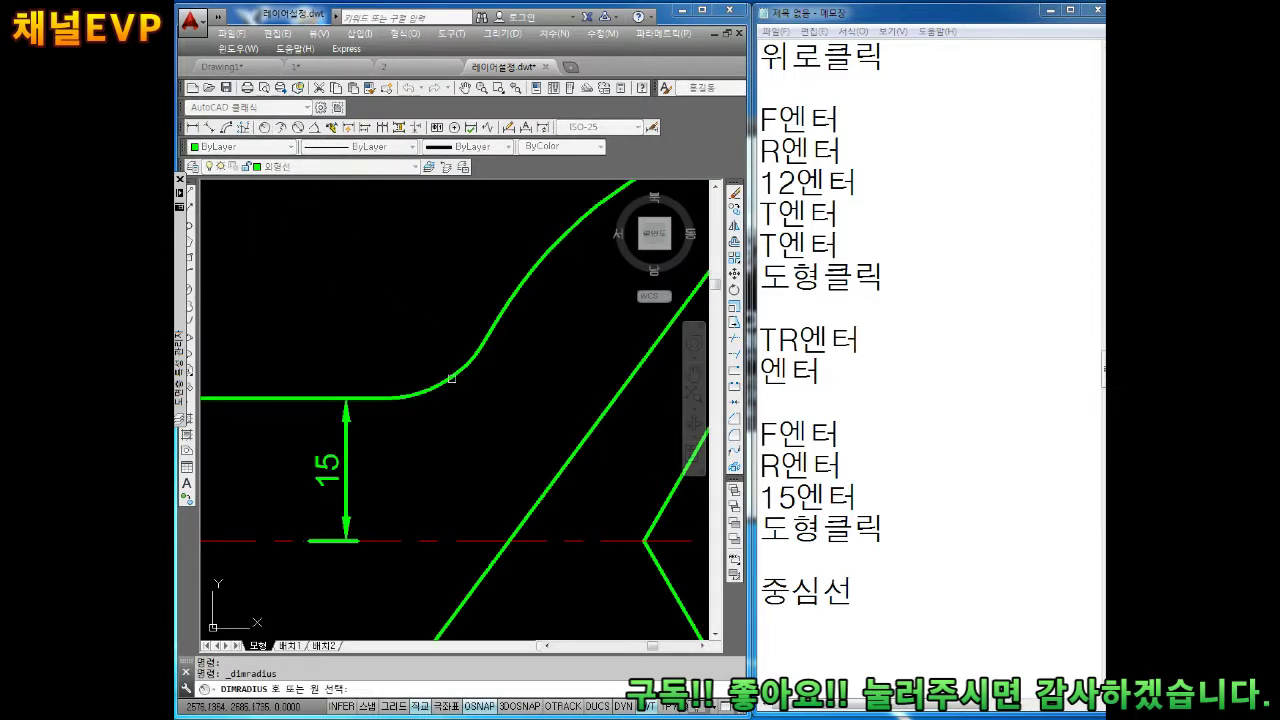
Step: Dimension the upper fillet arc as R12, placing the label beside it
click(454, 379)
click(420, 345)
scroll(414, 357, down, 2)
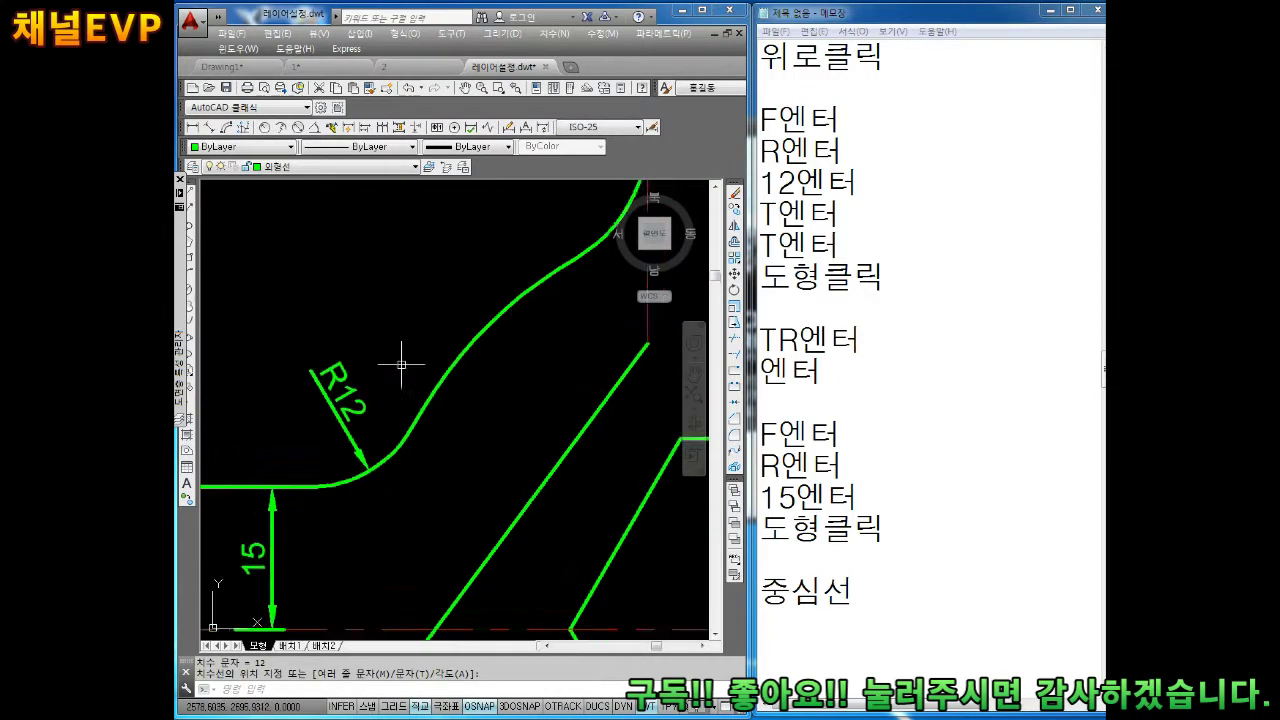
scroll(490, 320, down, 2)
Step: Add an R15 radius dimension to the S-curve arc
key(Return)
scroll(480, 345, up, 3)
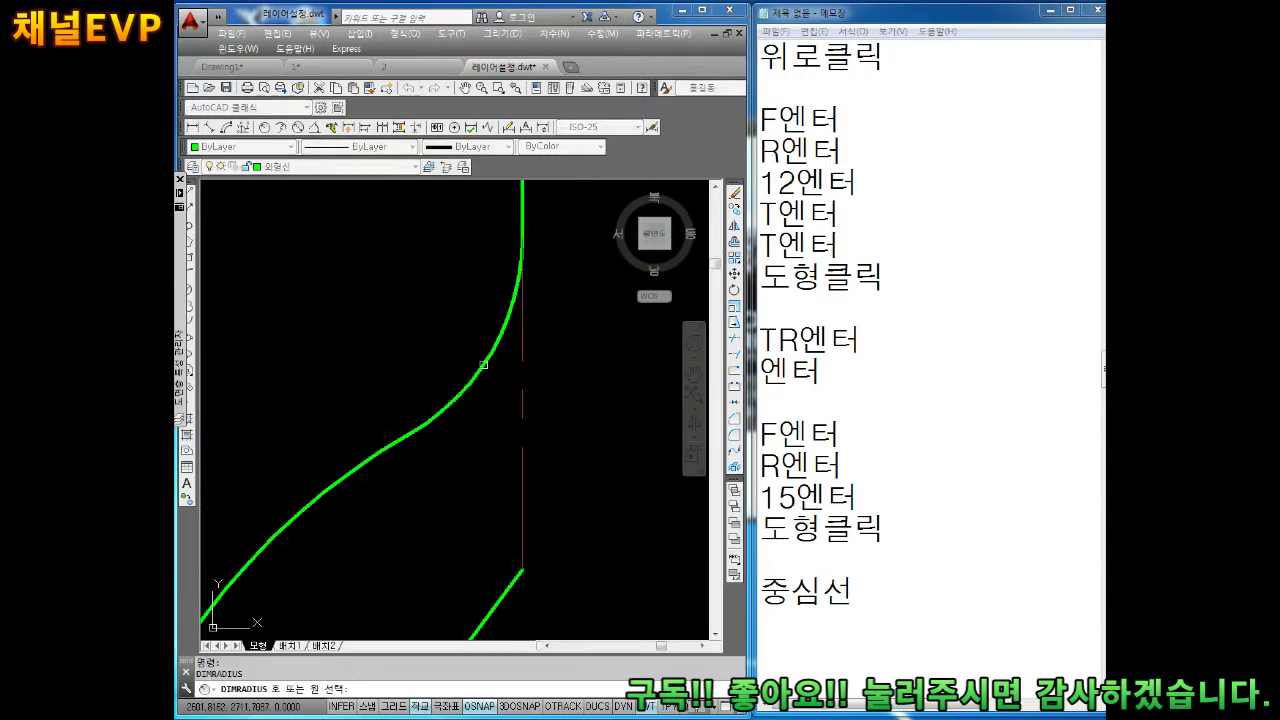
click(484, 365)
click(462, 338)
scroll(461, 339, down, 2)
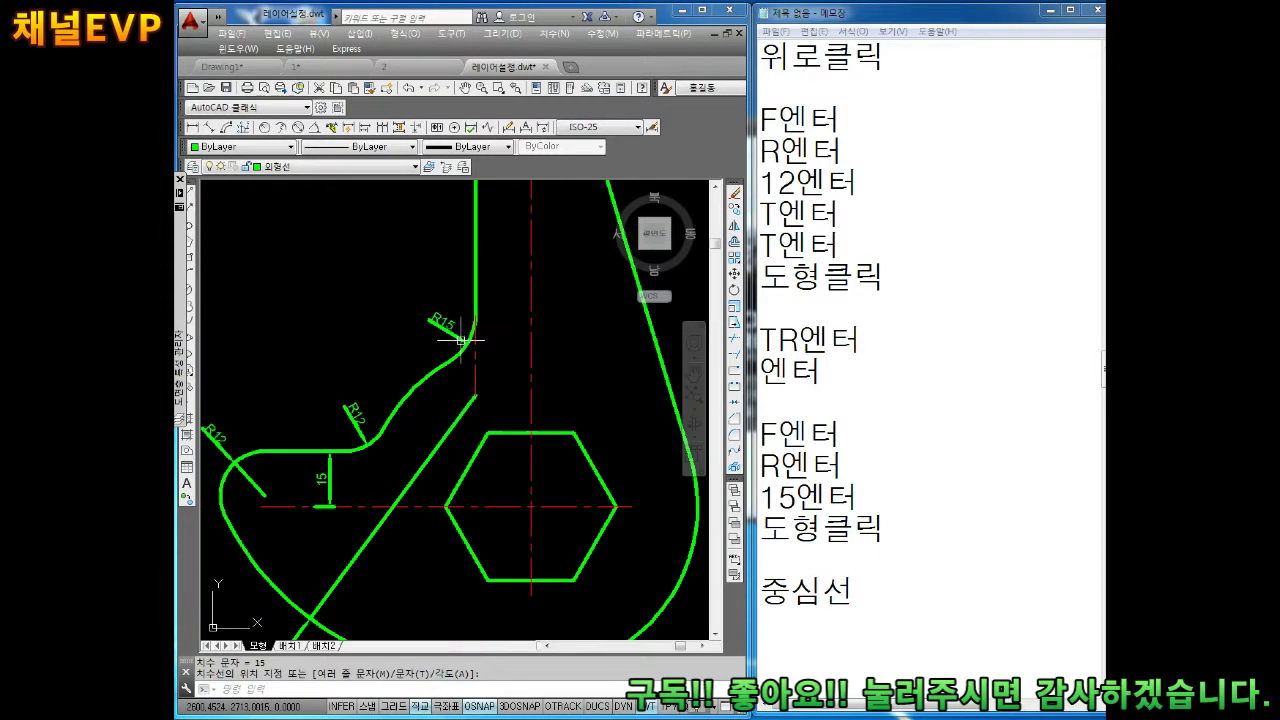
scroll(461, 340, down, 3)
Step: Dimension the top lobe's outer arc as R15, labelled above left of the lobe
middle_drag(523, 183, 509, 269)
scroll(529, 314, up, 3)
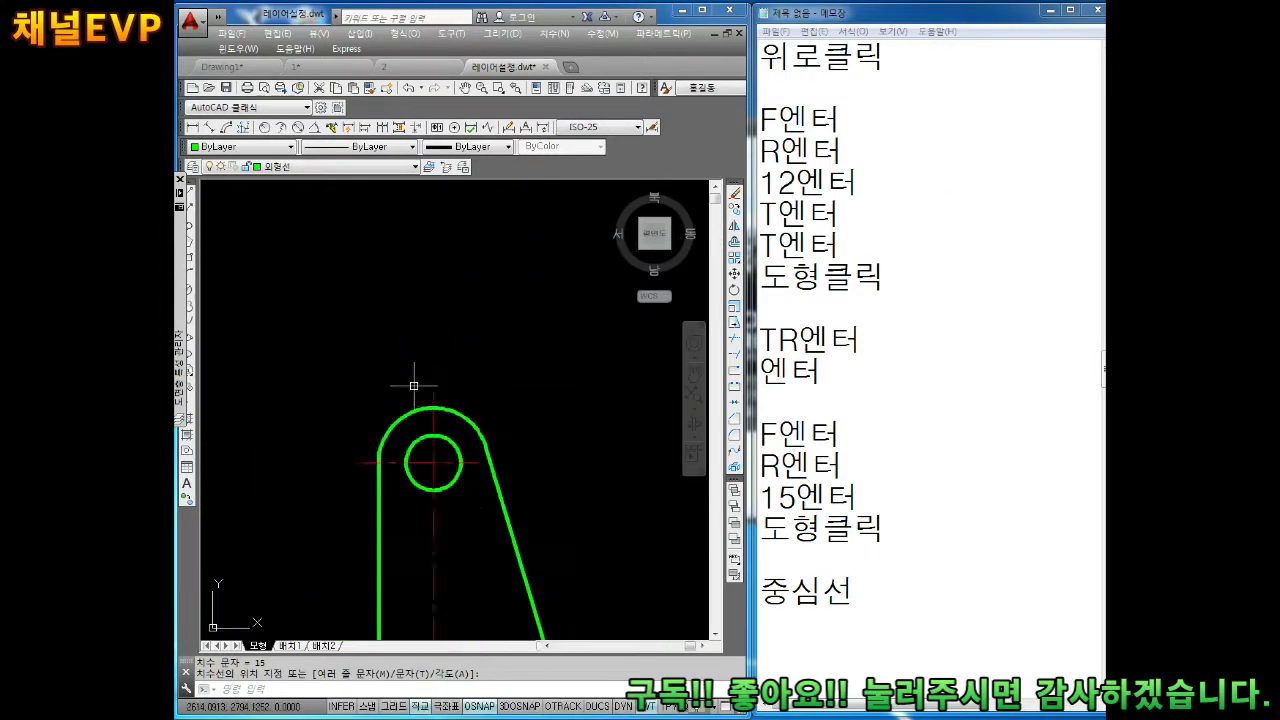
scroll(413, 385, up, 3)
key(Return)
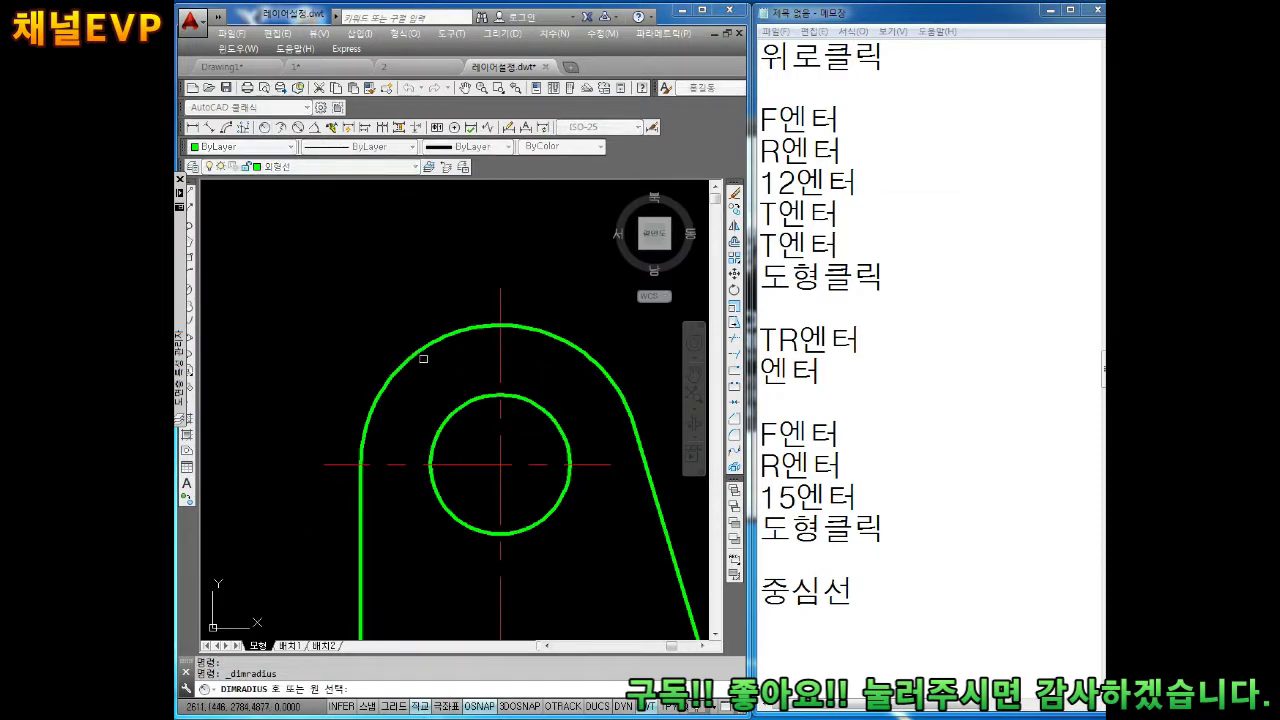
click(423, 358)
click(338, 278)
key(Escape)
key(Escape)
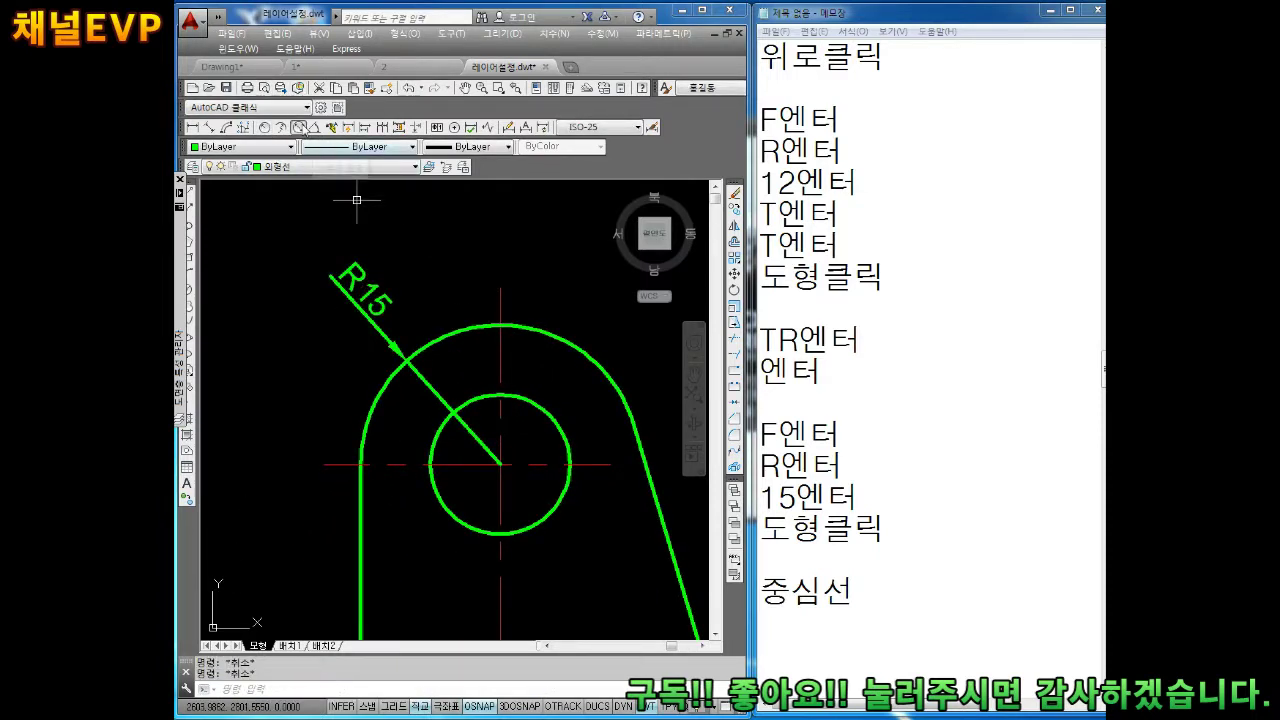
key(Return)
click(555, 425)
Step: Add a vertical 40 dimension between the hexagon's top-right and bottom-right vertices
scroll(618, 410, down, 5)
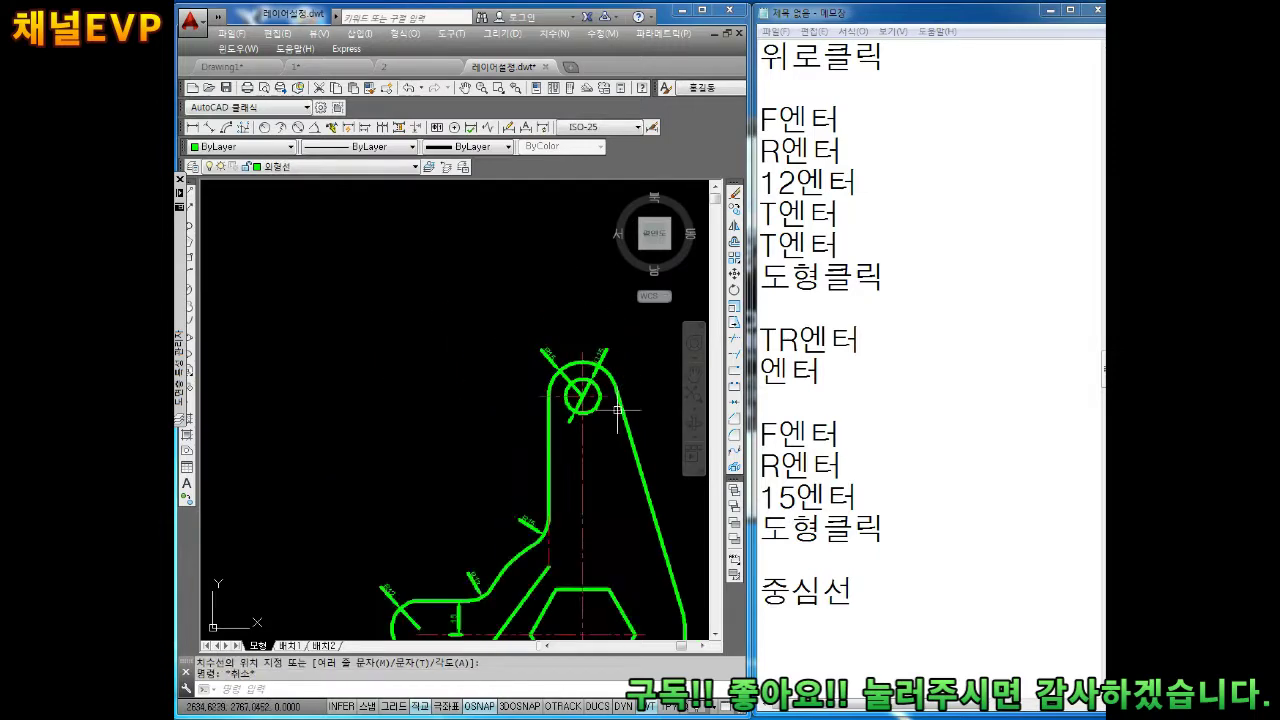
middle_drag(618, 410, 507, 358)
key(Escape)
scroll(490, 479, up, 1)
scroll(428, 428, up, 3)
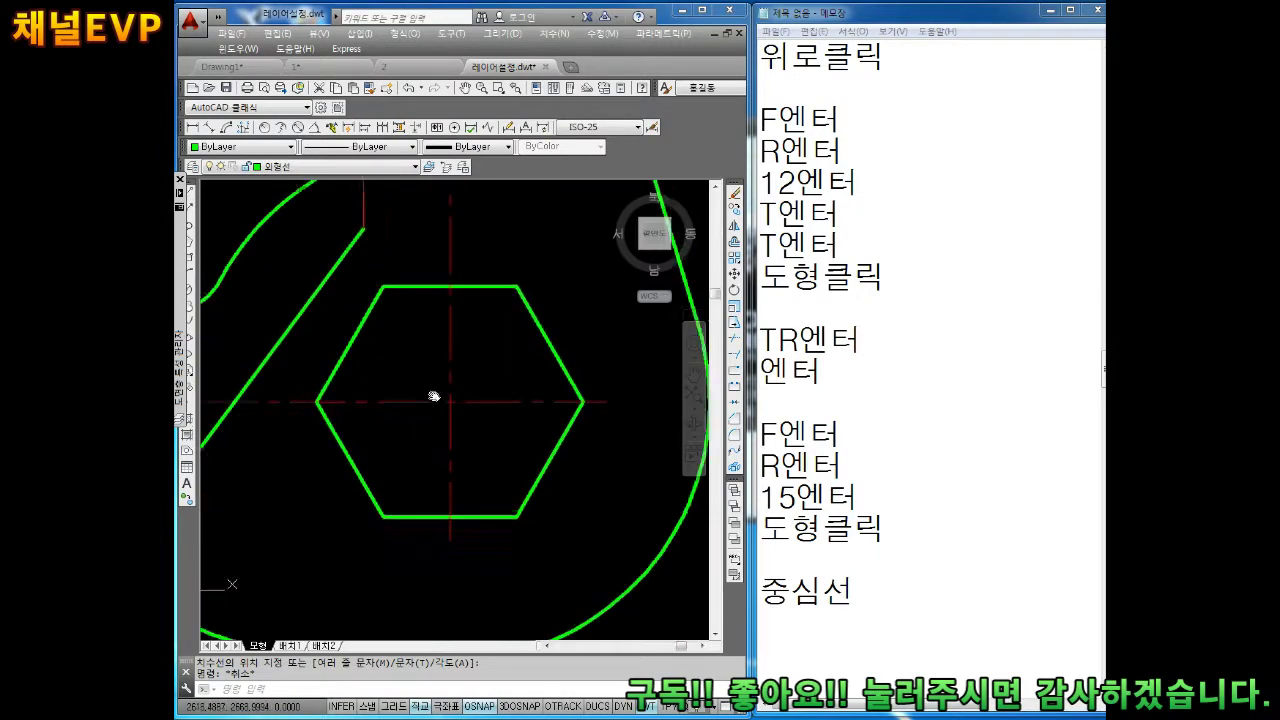
click(193, 129)
click(512, 282)
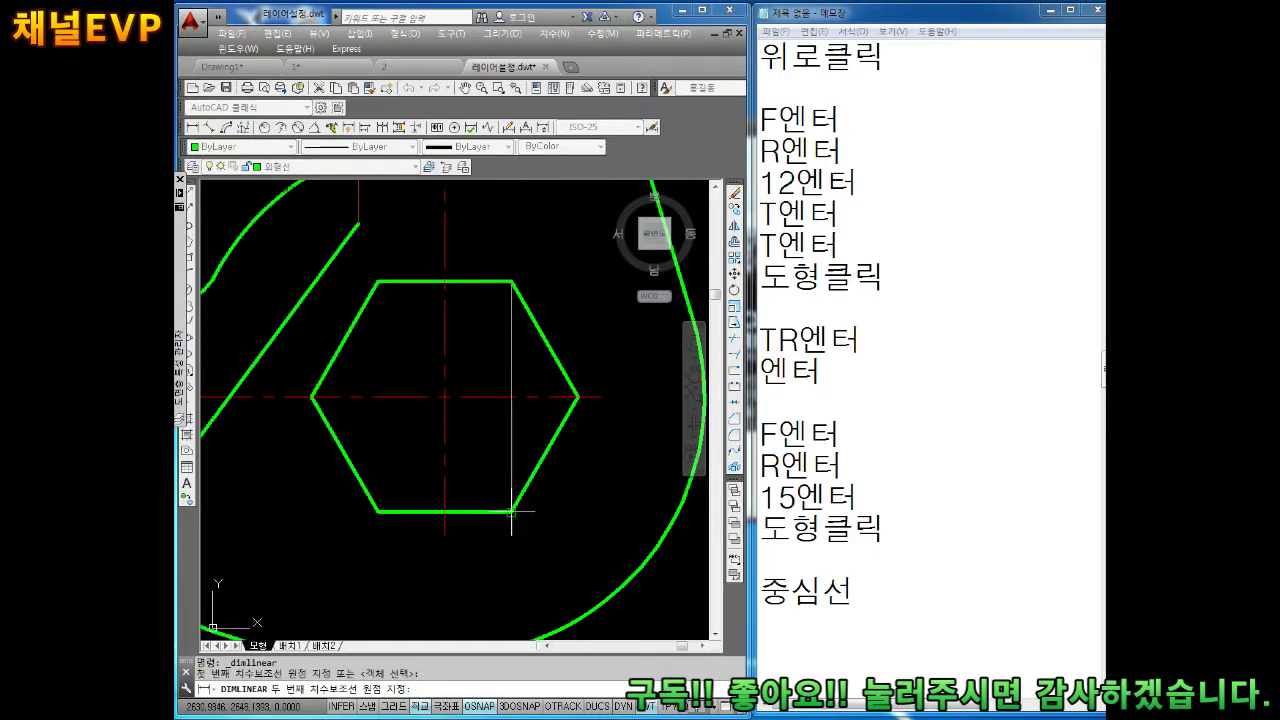
click(512, 512)
scroll(434, 456, down, 5)
click(550, 446)
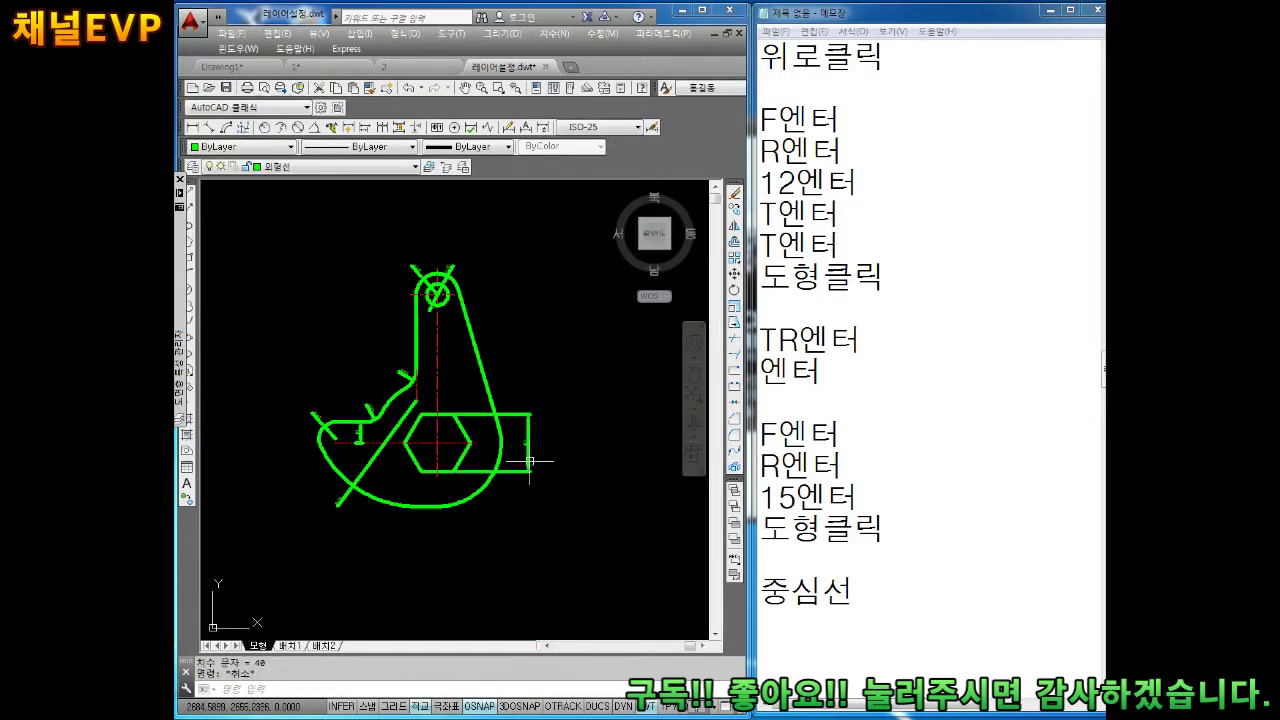
scroll(458, 370, up, 1)
Step: Add a vertical 85 dimension from the top circle's centreline down to the hexagon
key(Return)
scroll(457, 345, up, 3)
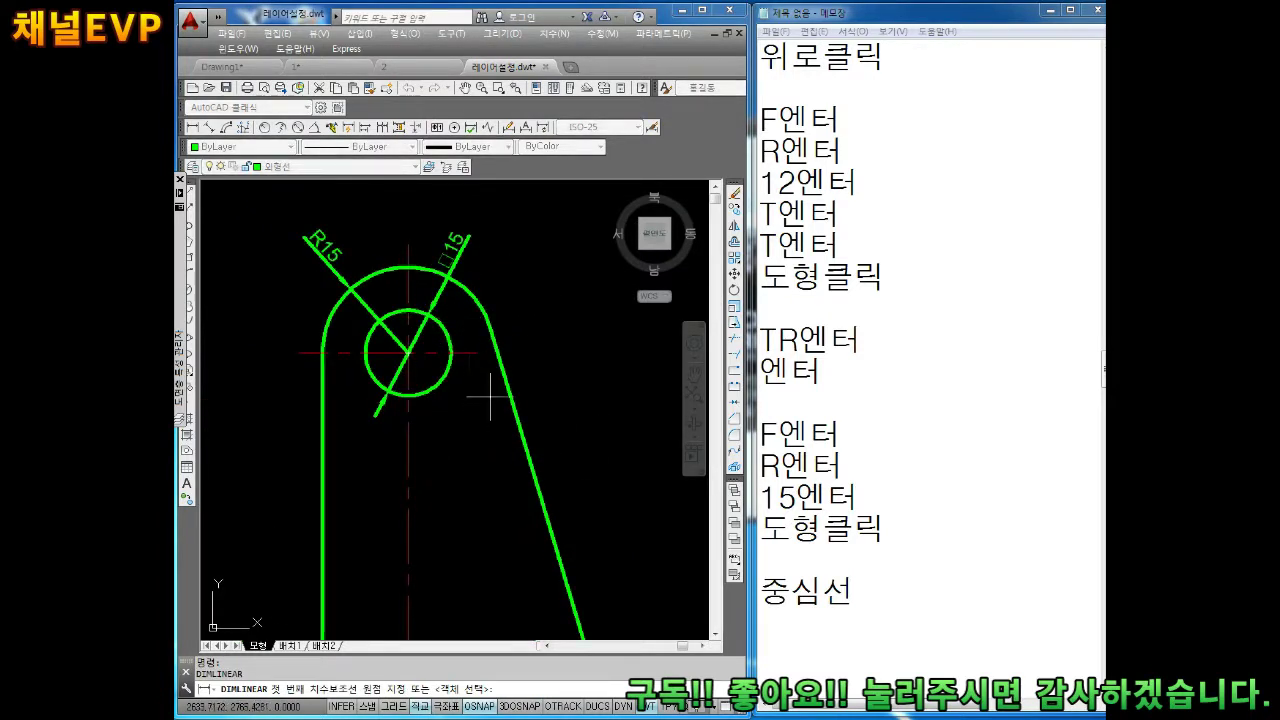
click(475, 352)
scroll(571, 449, down, 3)
scroll(540, 480, up, 2)
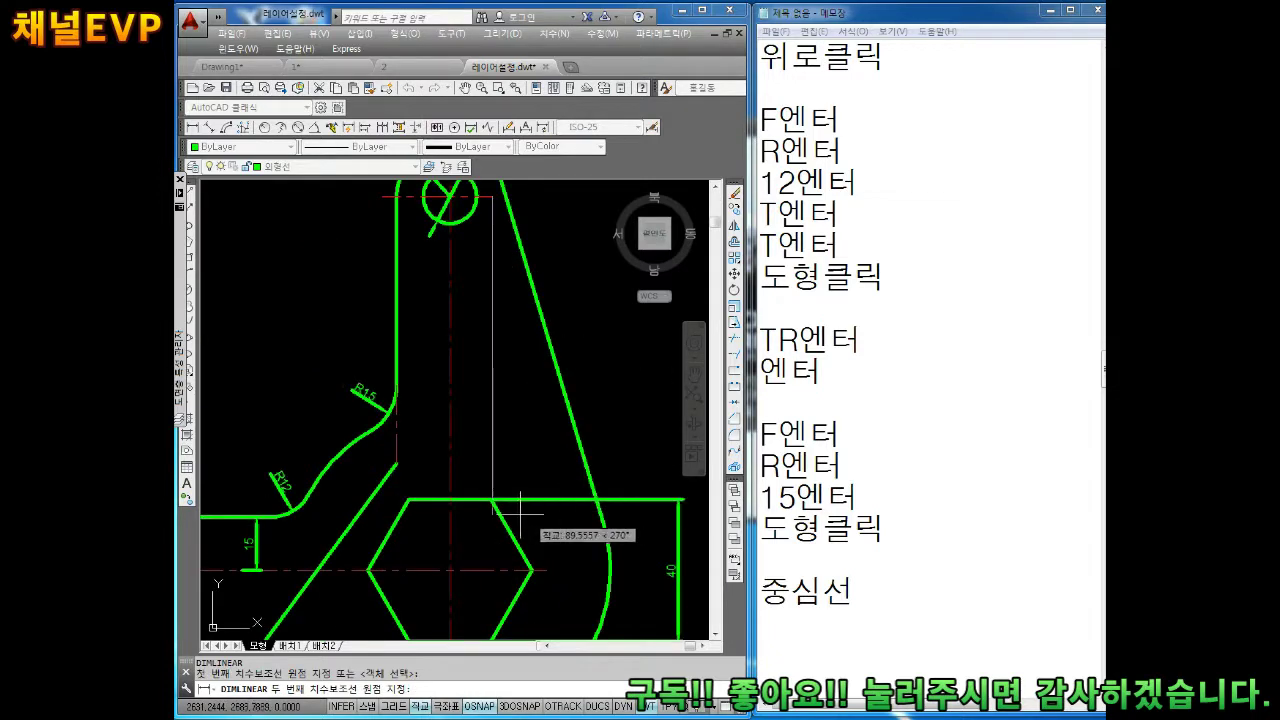
click(483, 500)
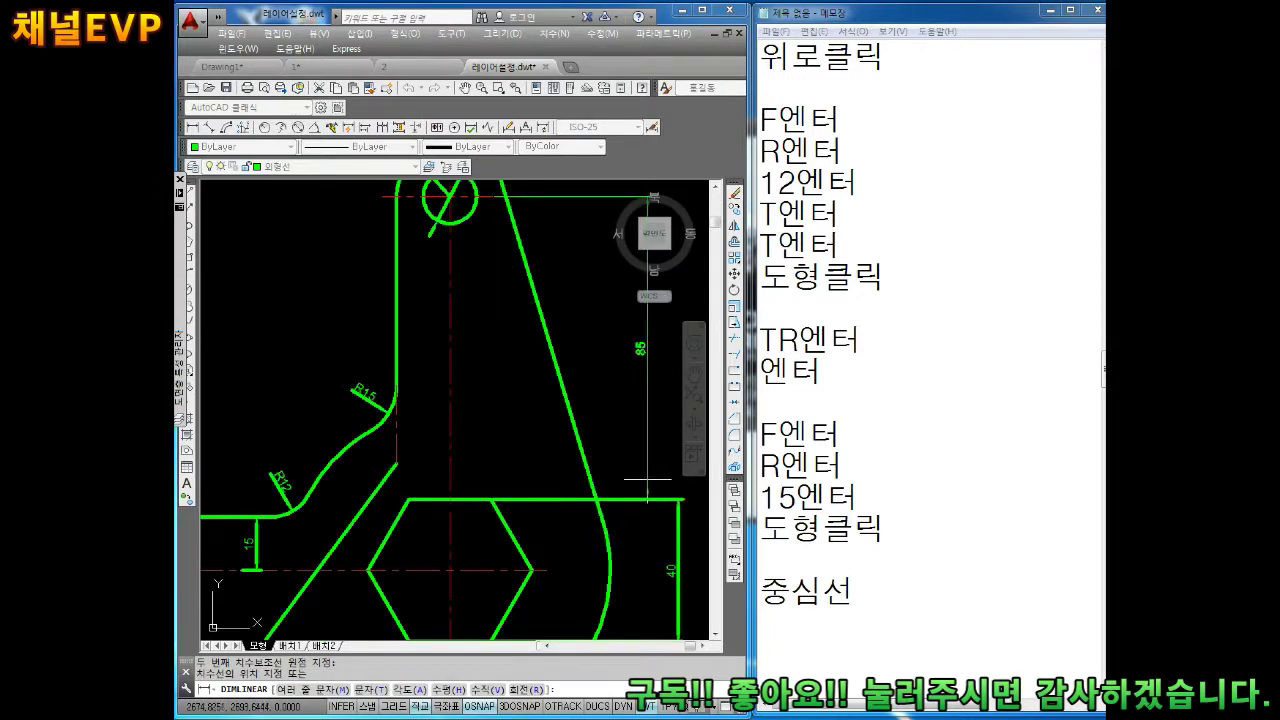
middle_drag(677, 499, 631, 507)
click(631, 507)
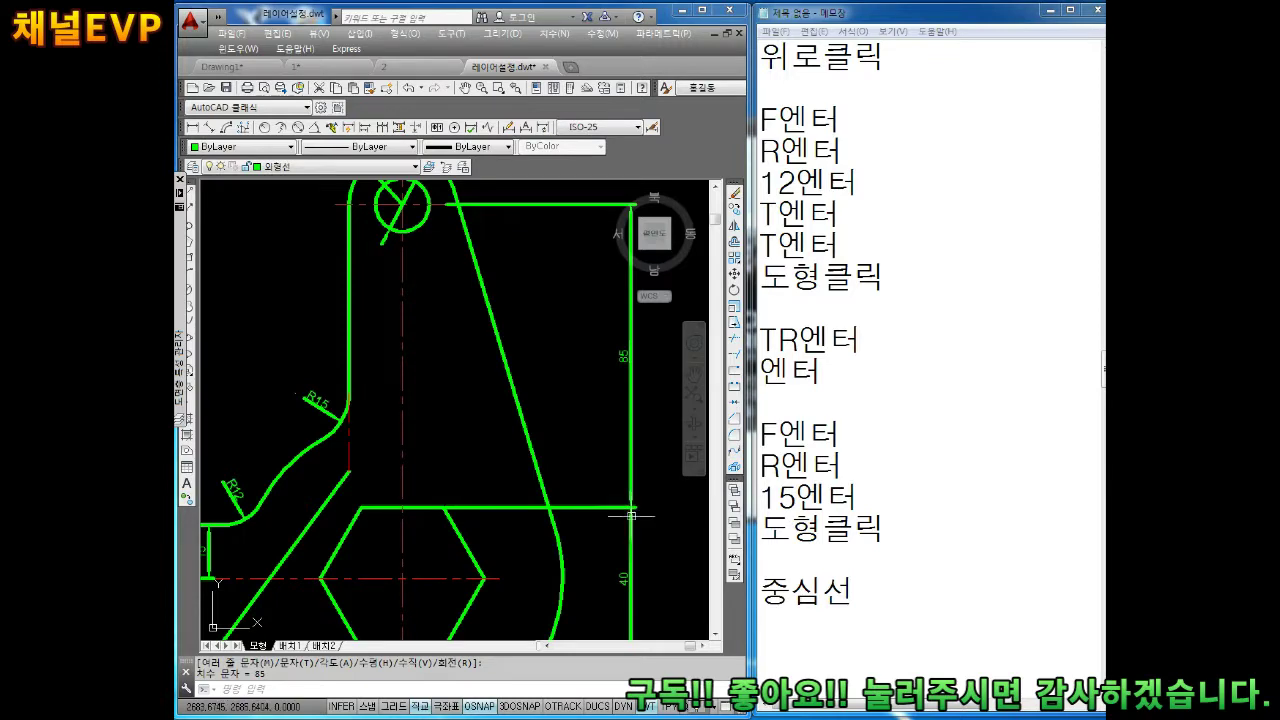
scroll(631, 516, up, 3)
key(Escape)
Step: Snap the 85 dimension's lower end to the hexagon vertex using its grip
click(588, 427)
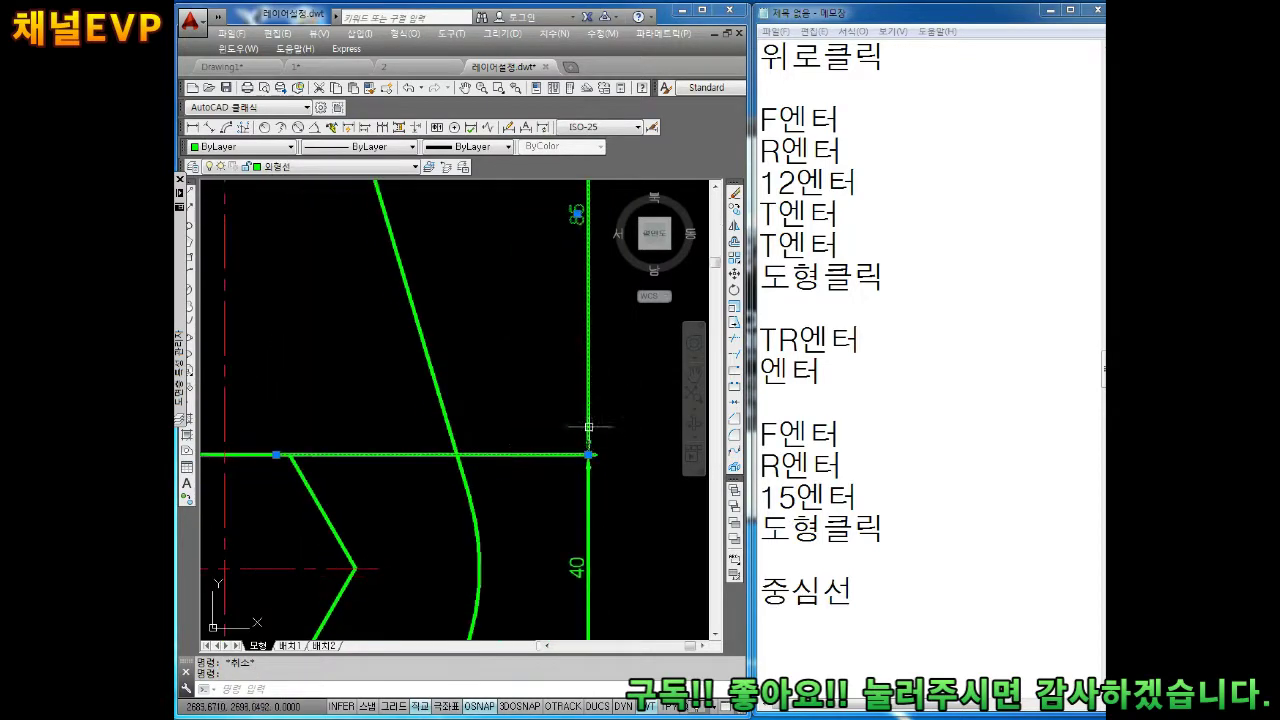
scroll(345, 476, down, 2)
click(301, 463)
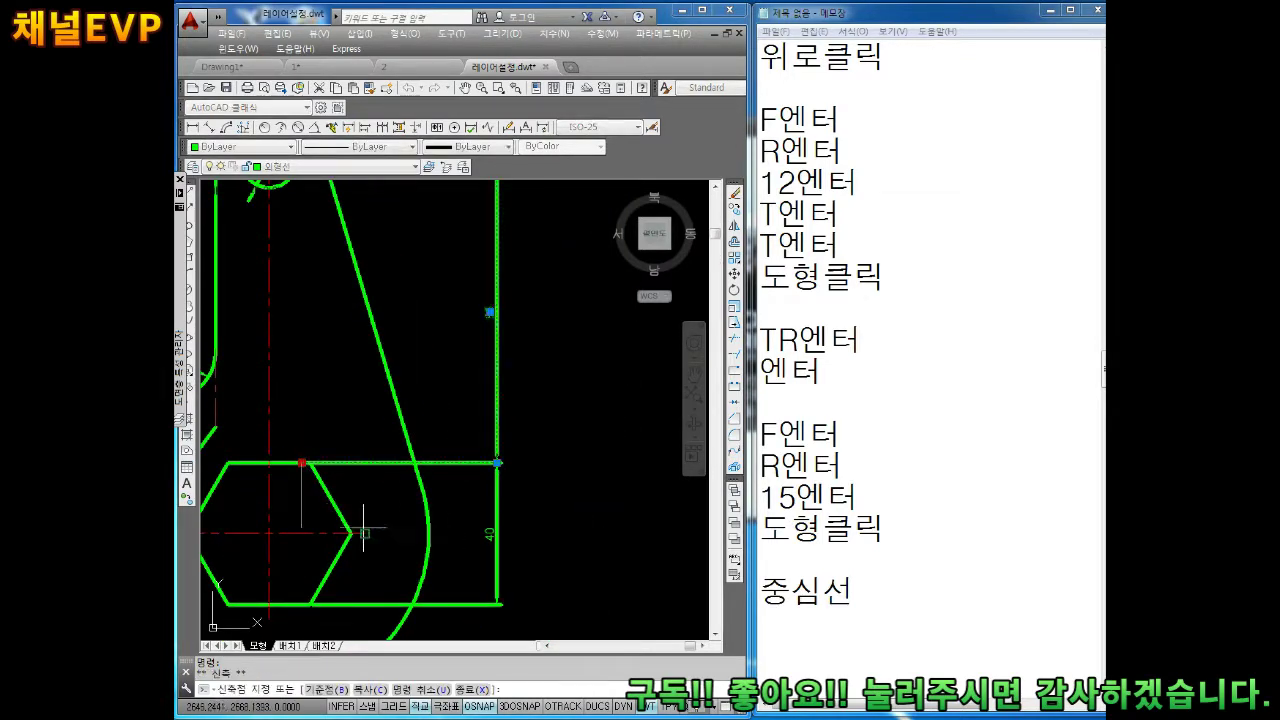
click(352, 531)
key(Escape)
middle_drag(510, 532, 553, 511)
Step: Dimension the large arc around the hexagon as R45, labelled at its lower right
scroll(553, 511, down, 4)
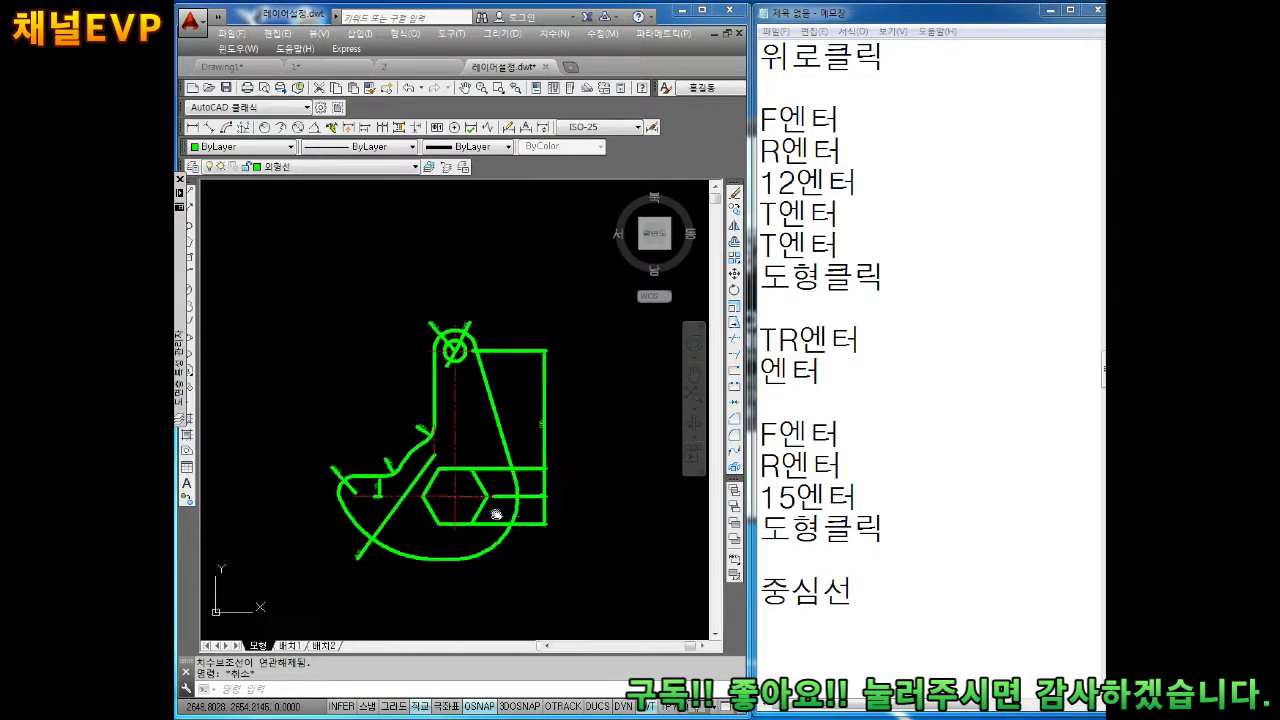
scroll(491, 457, up, 4)
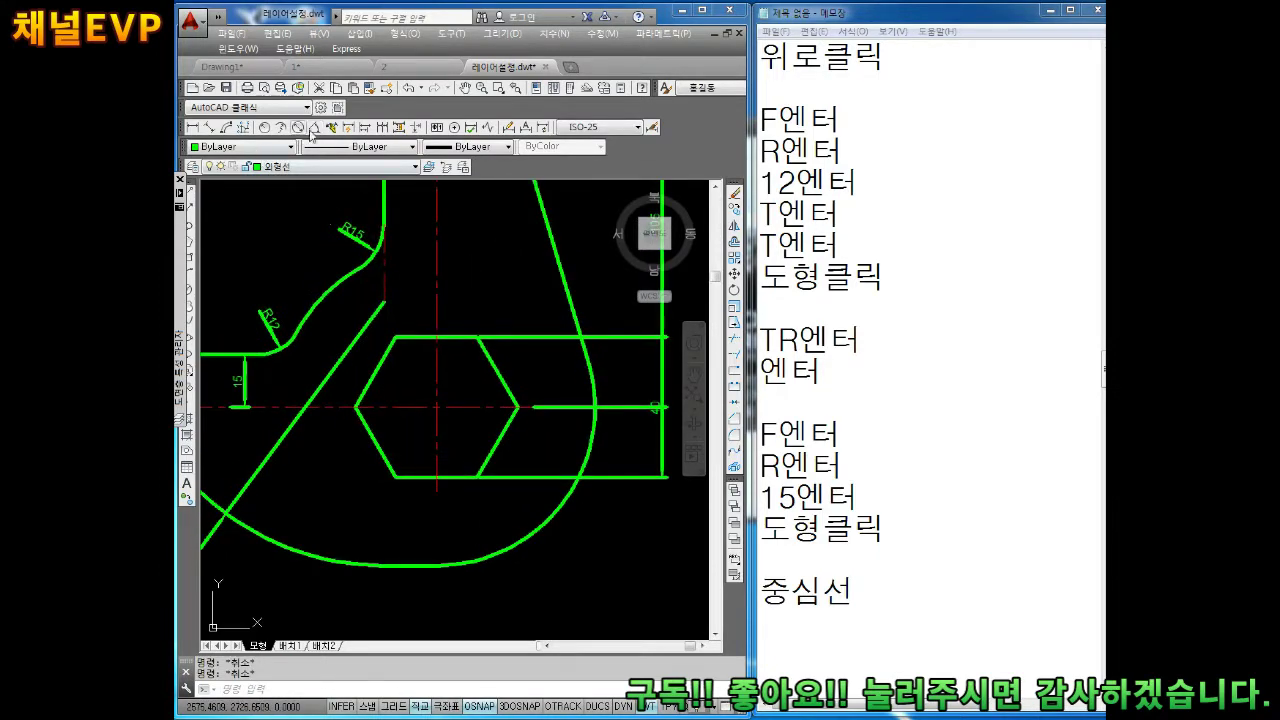
click(264, 128)
click(540, 525)
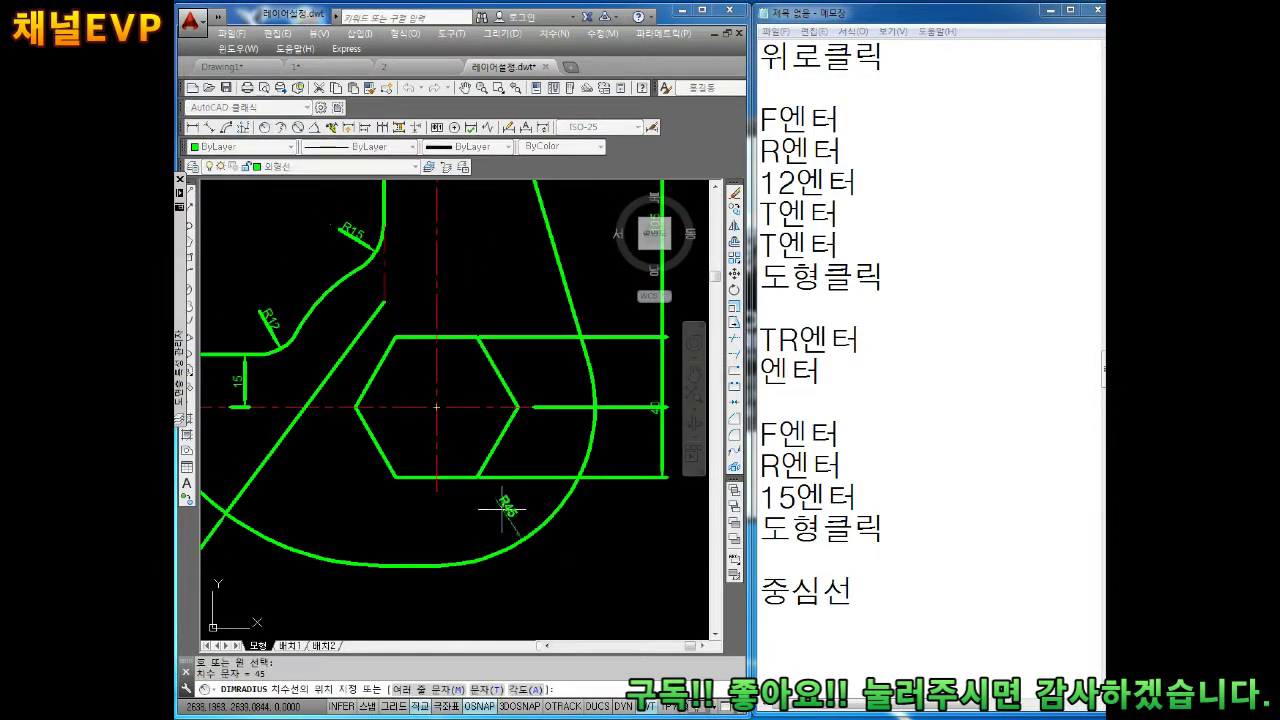
click(553, 563)
key(Escape)
middle_drag(494, 548, 525, 510)
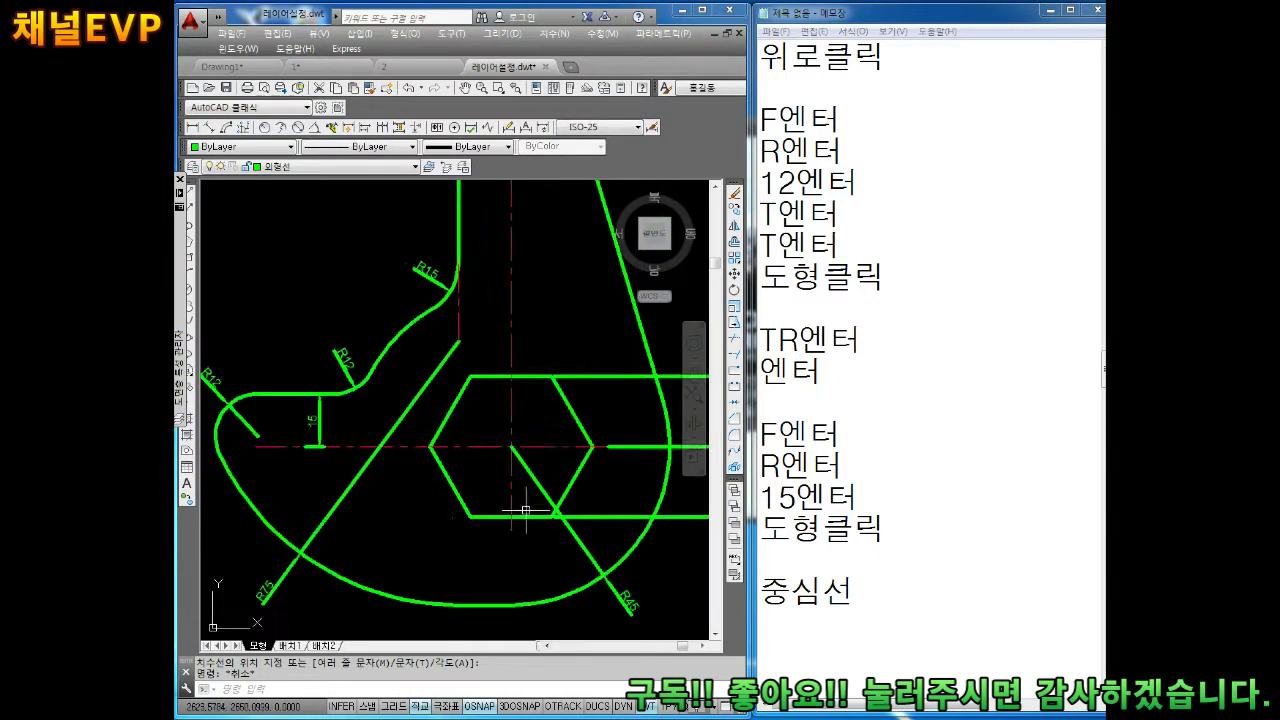
scroll(406, 430, down, 2)
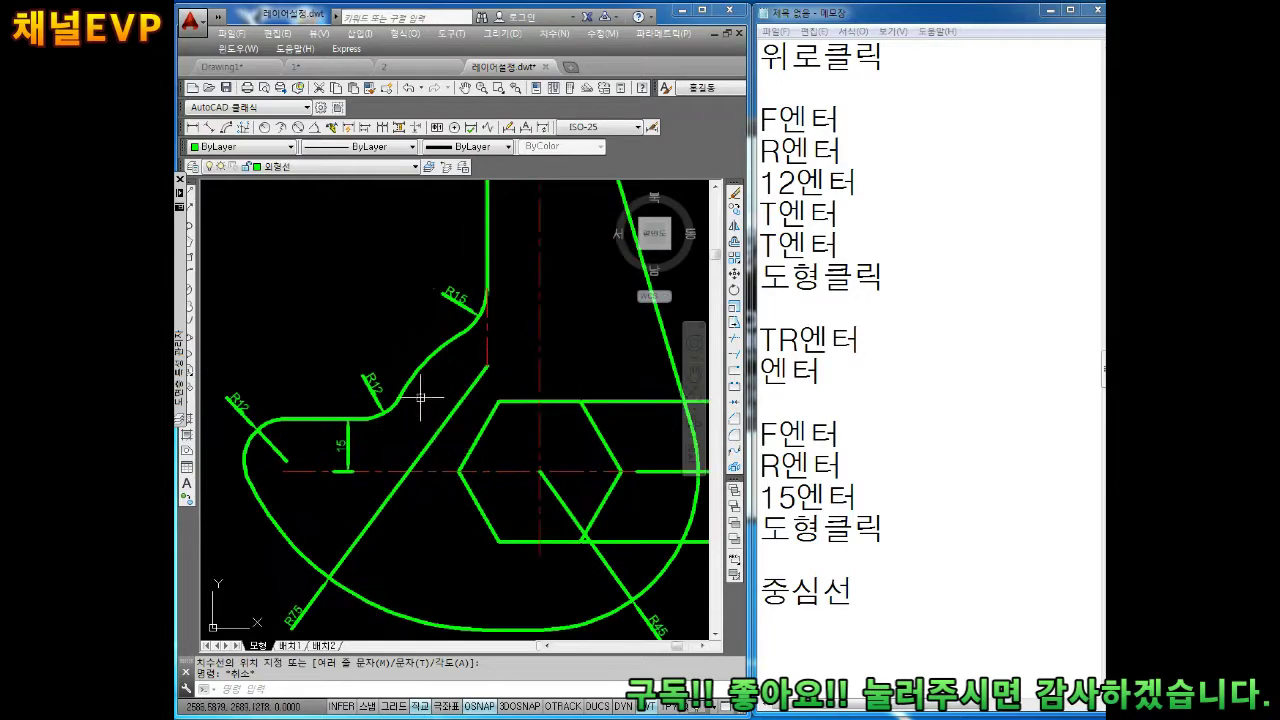
scroll(500, 418, down, 2)
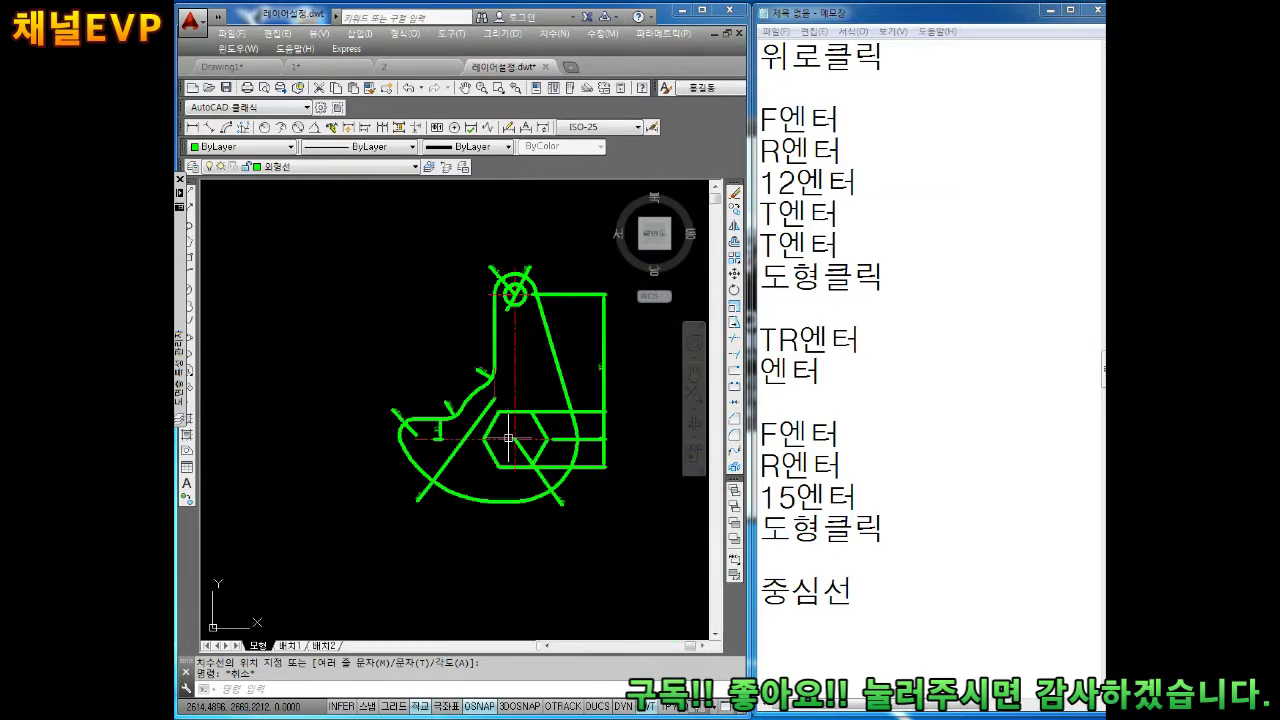
scroll(543, 366, up, 1)
scroll(529, 371, up, 1)
scroll(519, 389, down, 1)
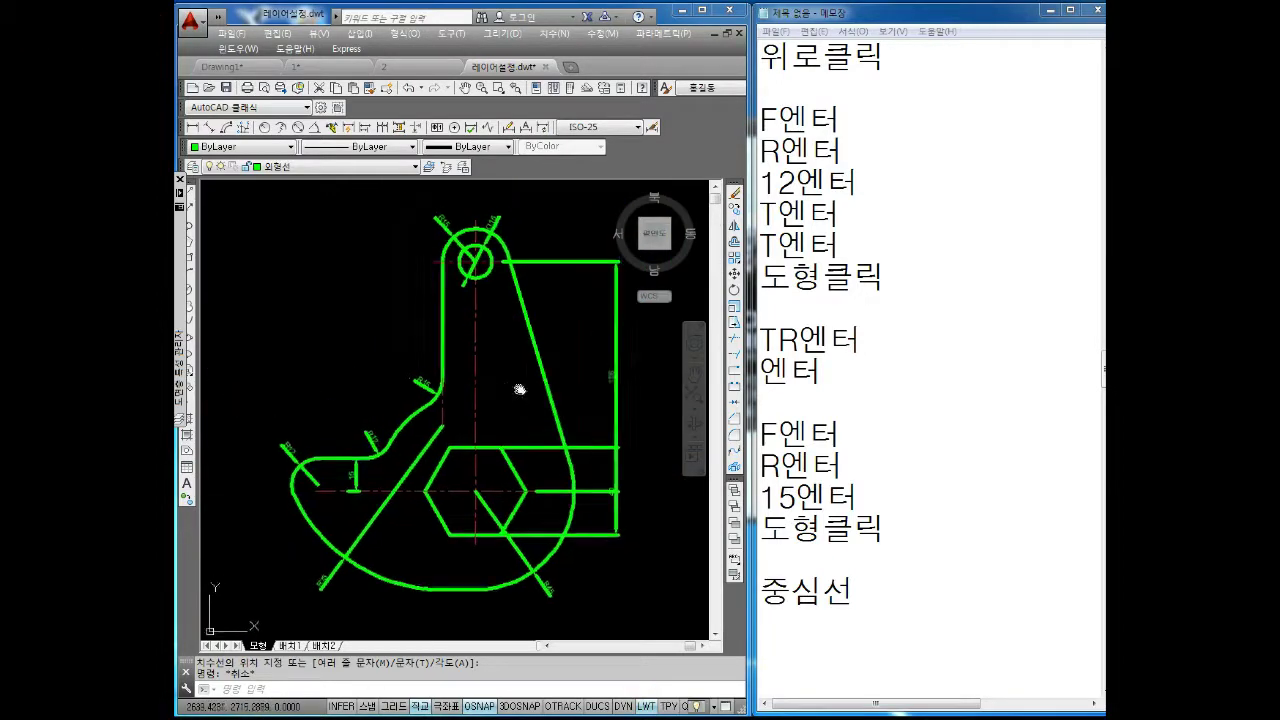